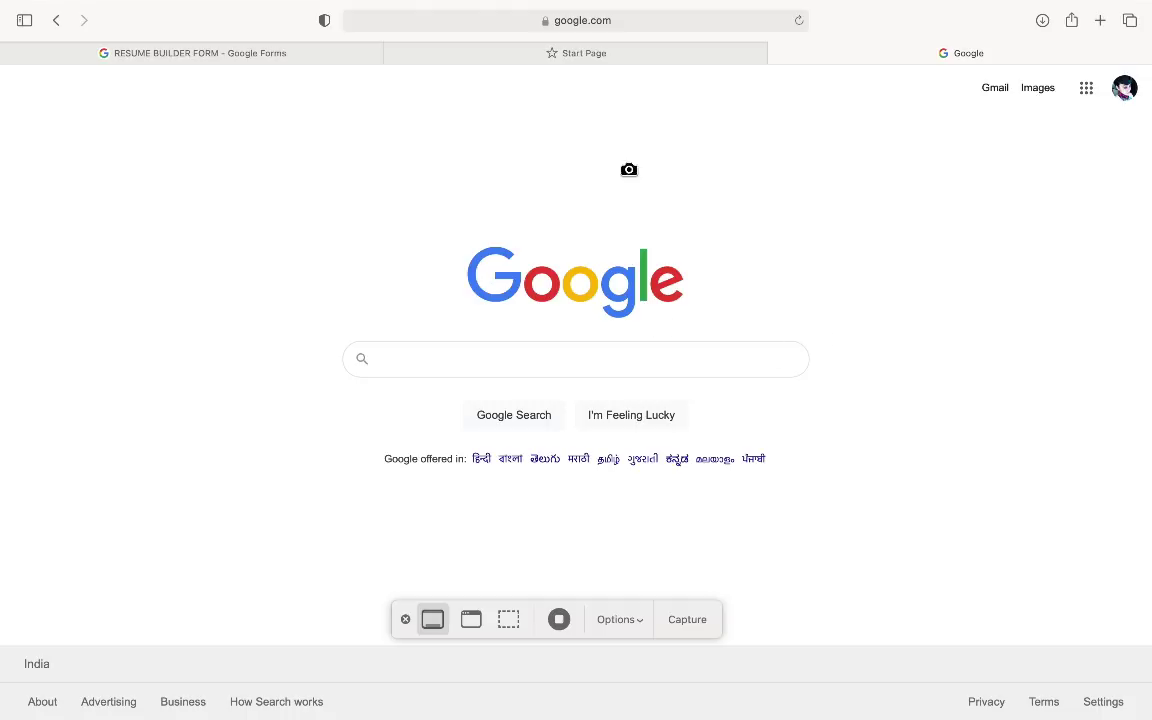
# Go to qatarairways/careers in place of the Google address and allow the site to use location
pyautogui.click(640, 24)
pyautogui.click(638, 24)
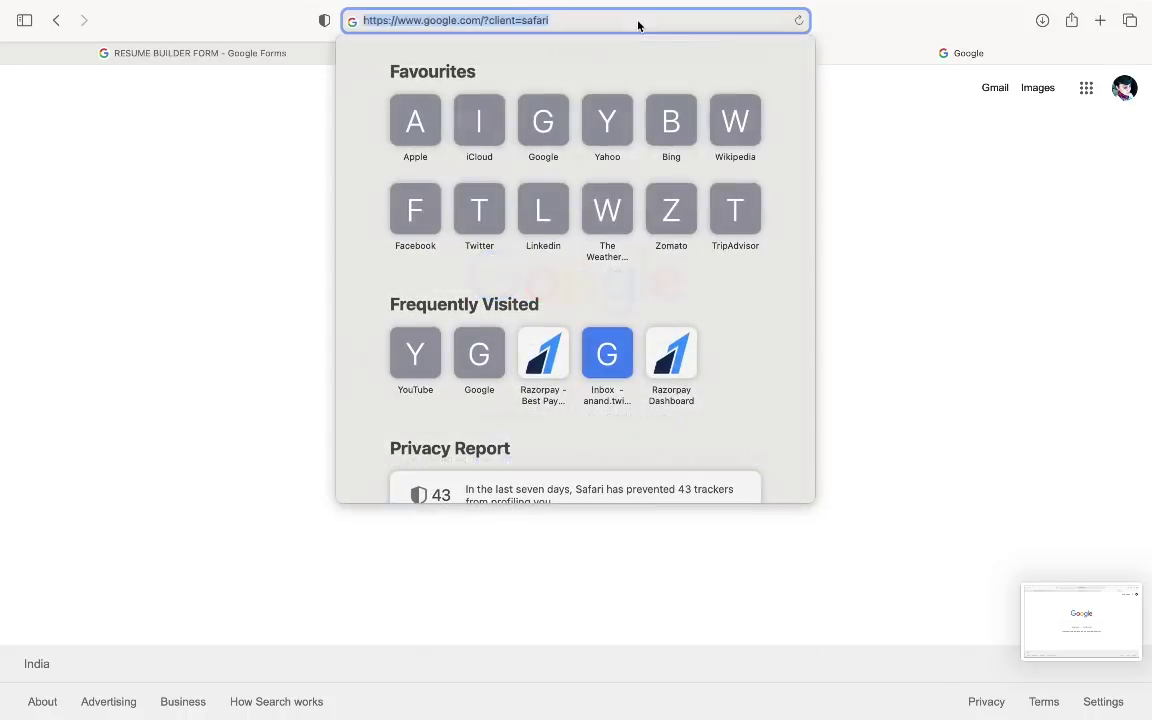
pyautogui.press('BackSpace')
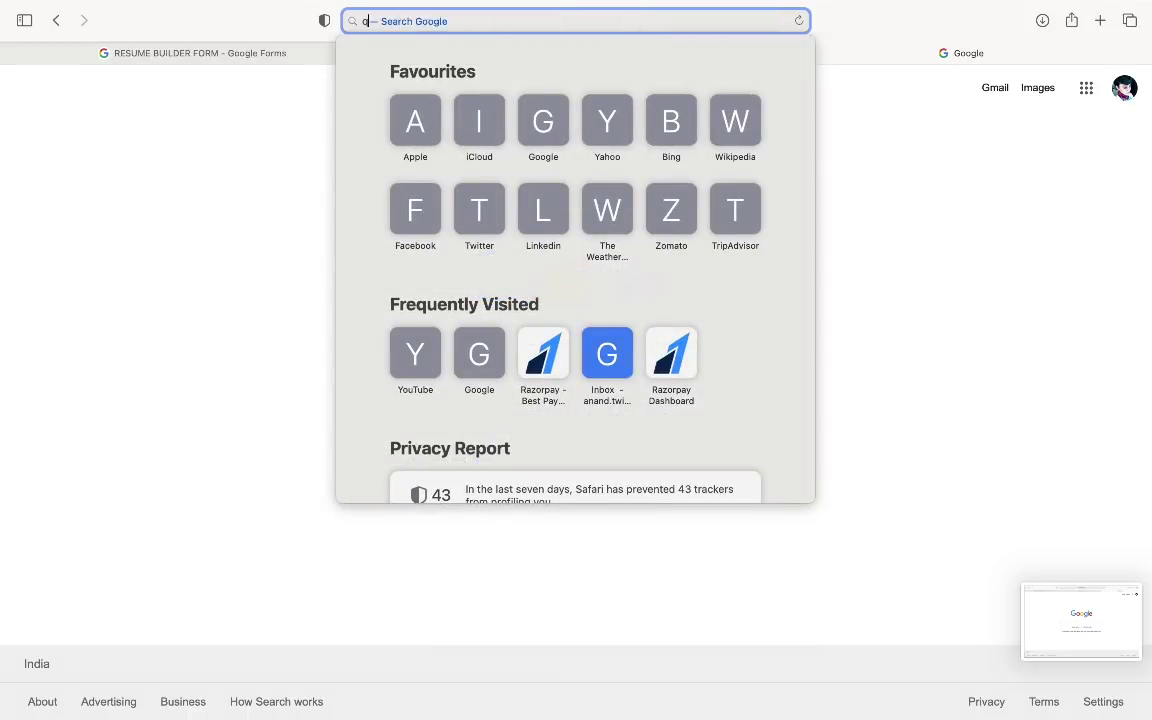
pyautogui.write('qatarairways')
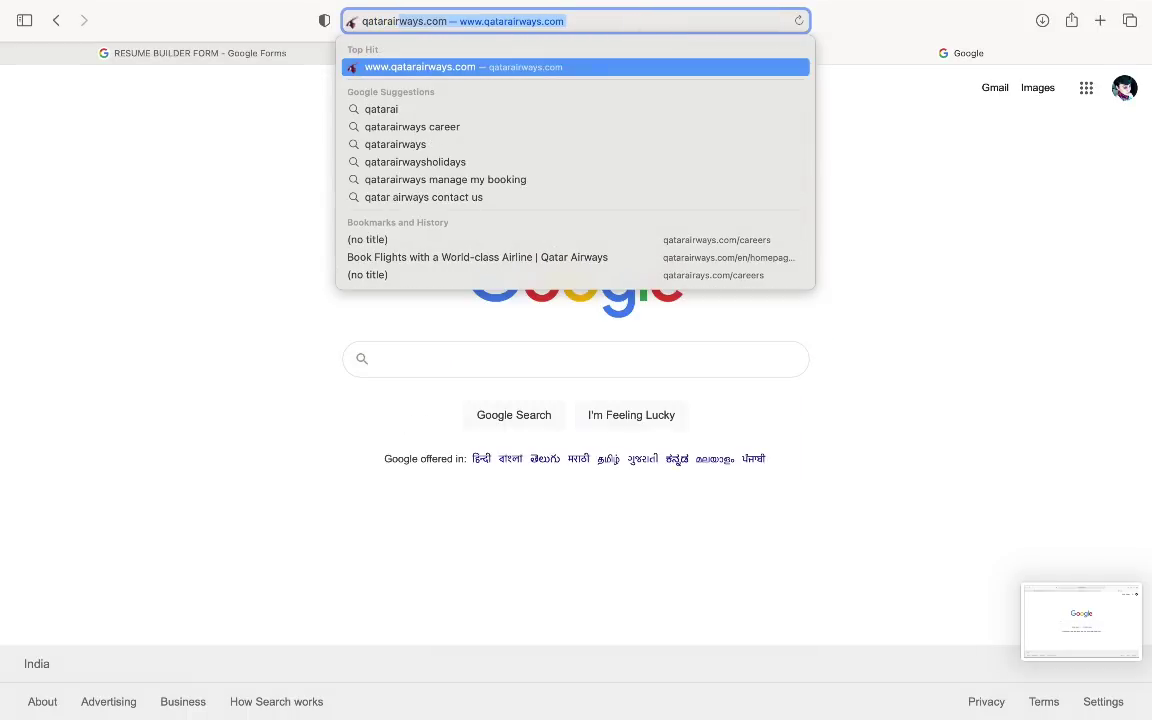
pyautogui.write('/careers')
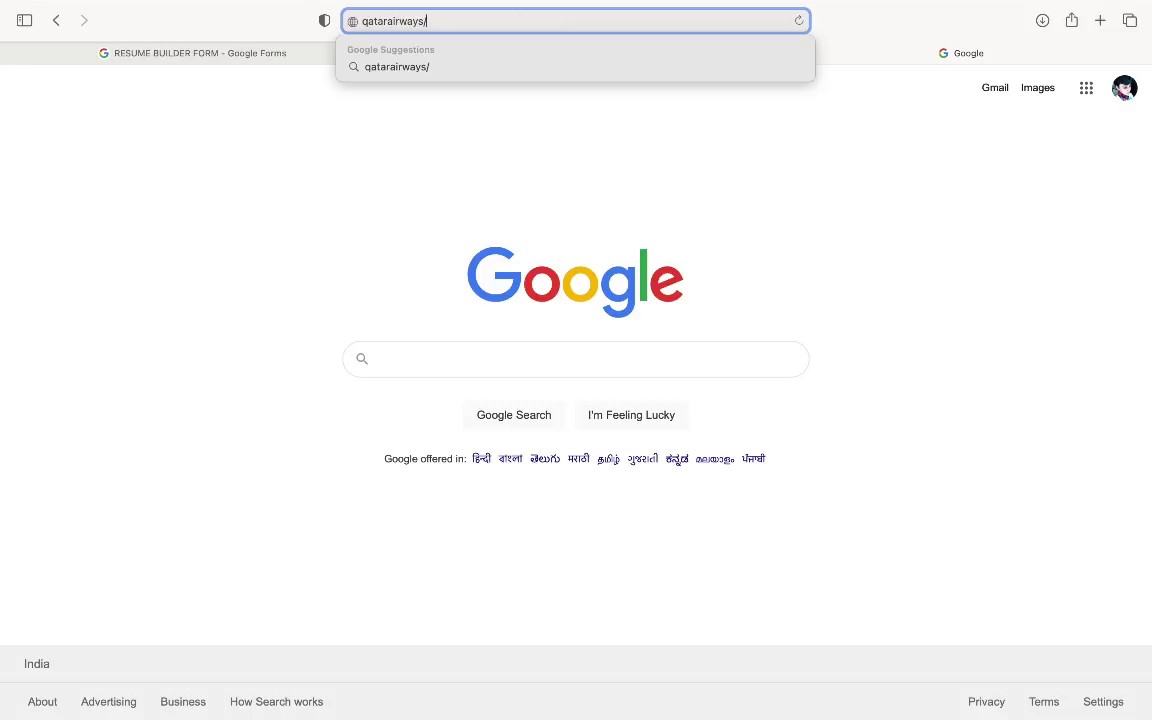
pyautogui.click(640, 67)
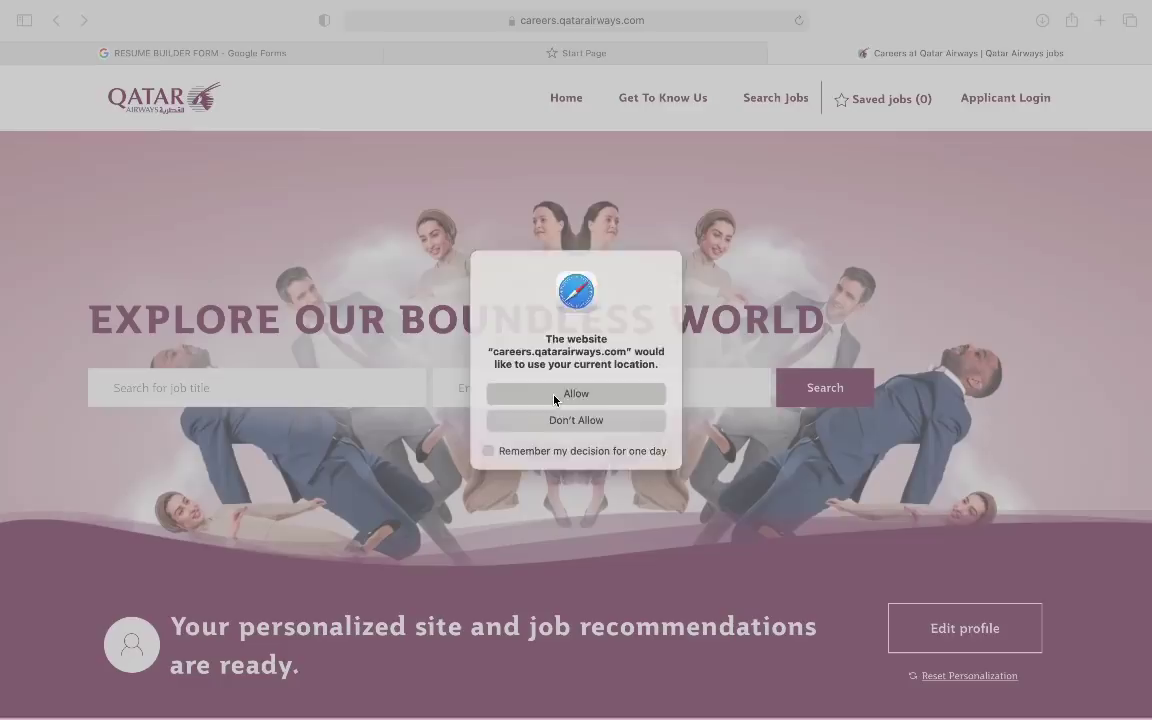
pyautogui.click(554, 396)
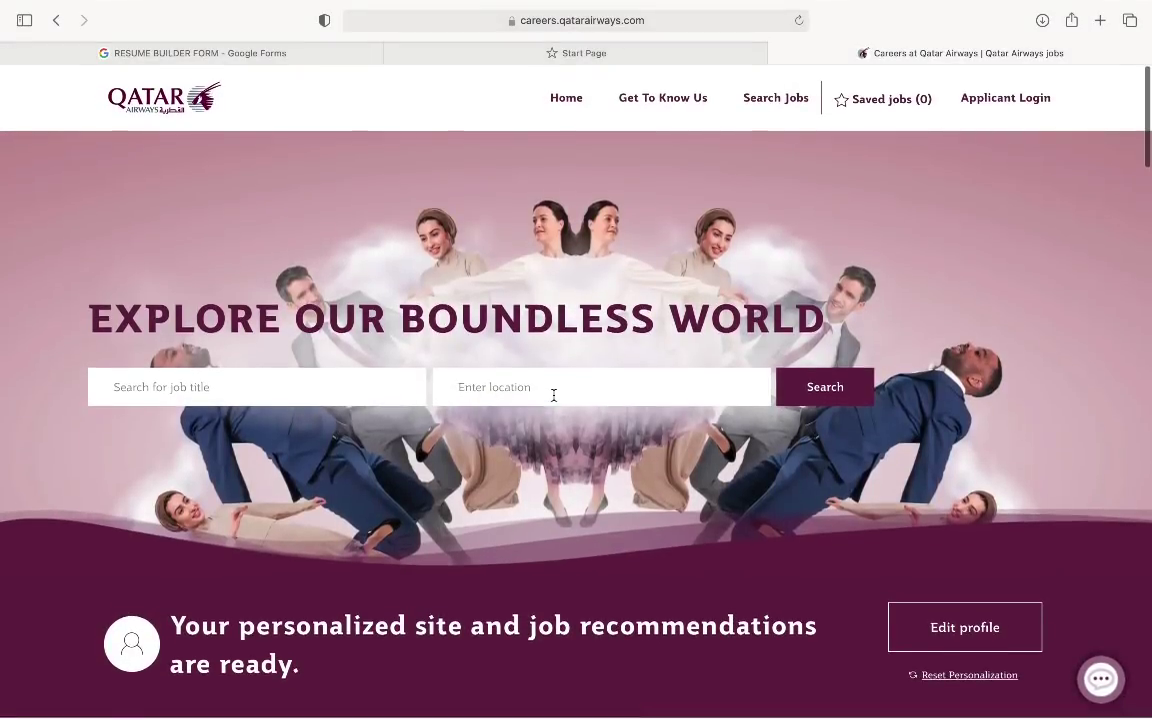
pyautogui.scroll(-2, 554, 396)
pyautogui.scroll(1, 554, 396)
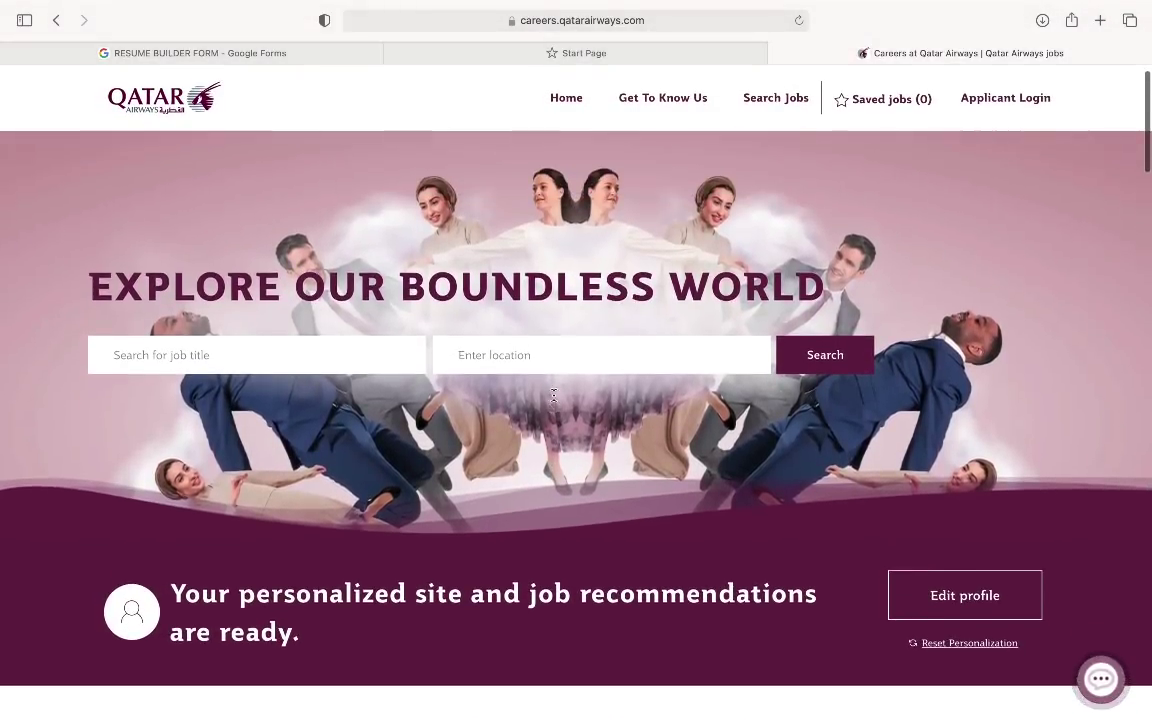
pyautogui.scroll(-4, 554, 398)
pyautogui.scroll(1, 555, 400)
pyautogui.scroll(3, 554, 400)
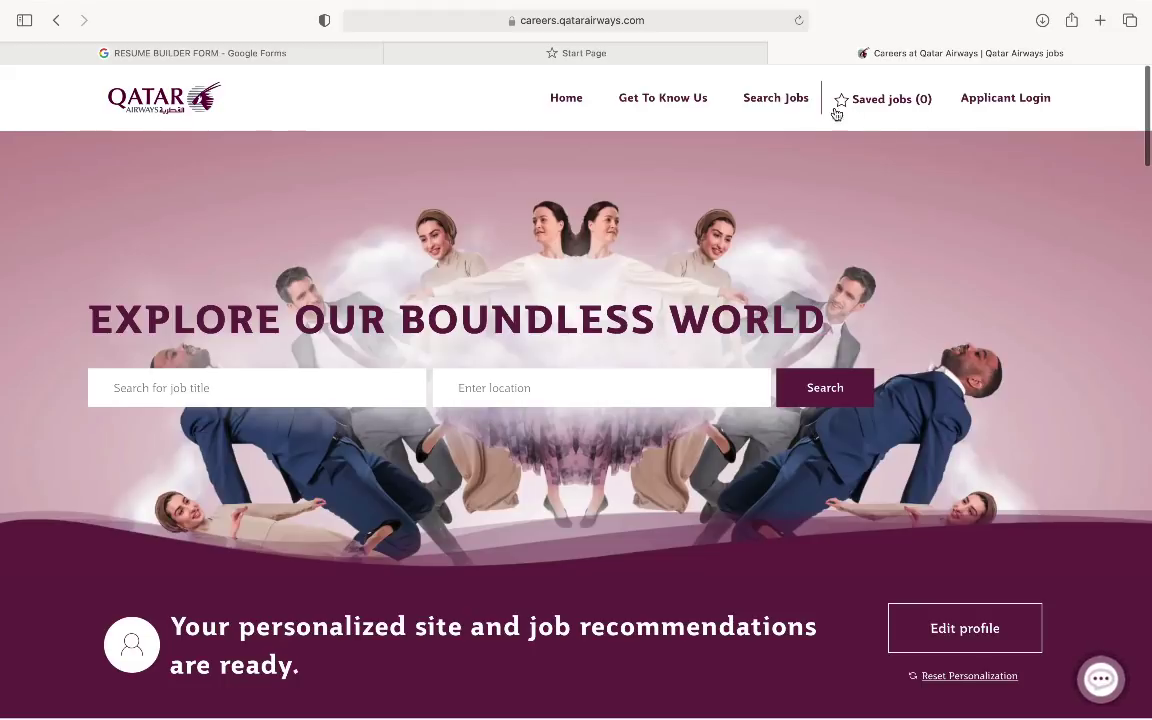
# Open the Search Jobs page and browse the full list of 189 jobs
pyautogui.click(787, 104)
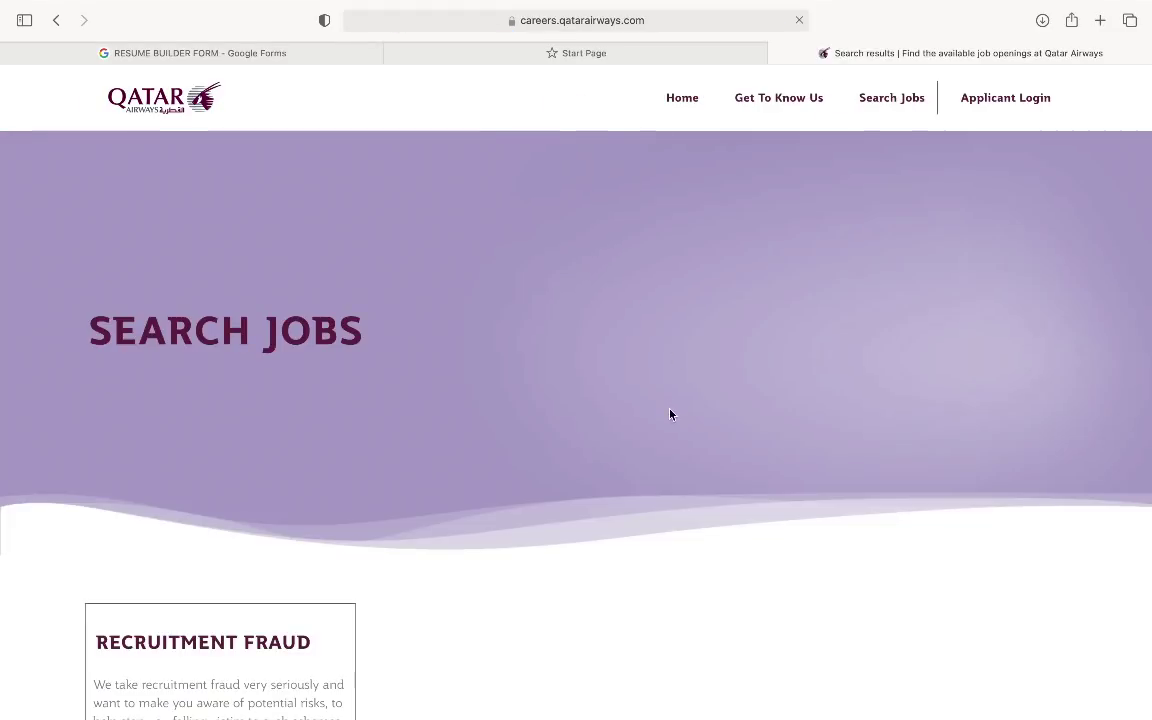
pyautogui.scroll(-5, 671, 411)
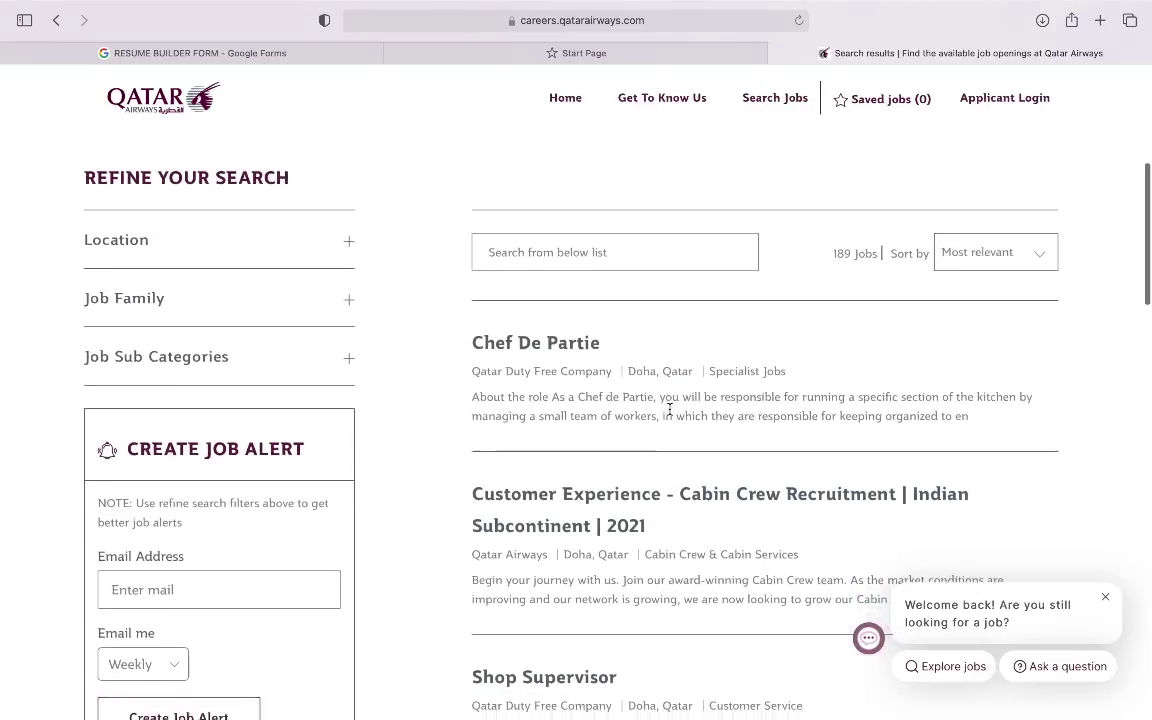
pyautogui.scroll(-5, 670, 410)
pyautogui.scroll(5, 670, 414)
pyautogui.scroll(-6, 670, 414)
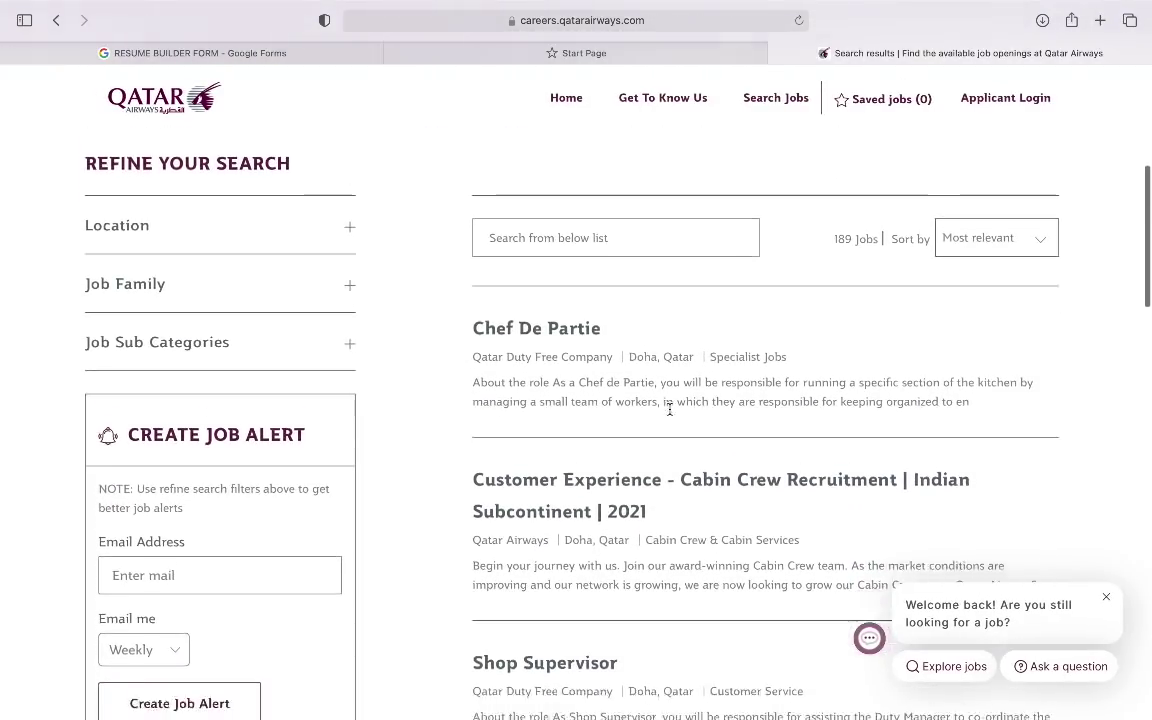
pyautogui.scroll(-8, 670, 414)
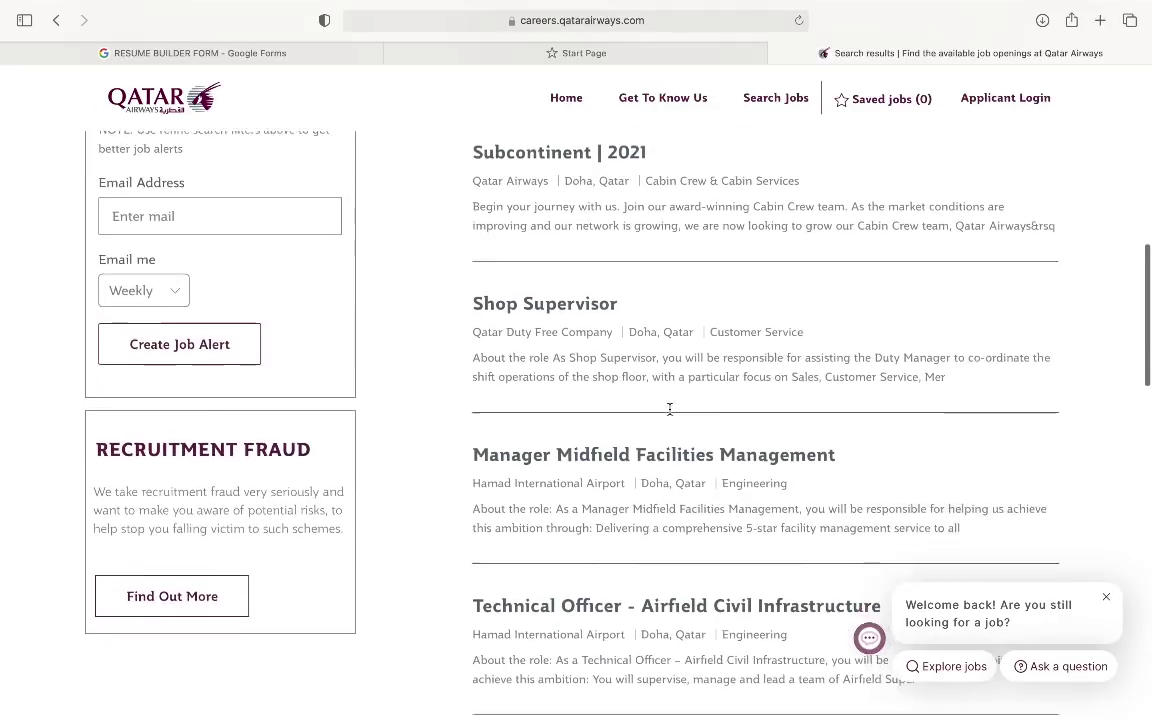
pyautogui.scroll(-8, 670, 409)
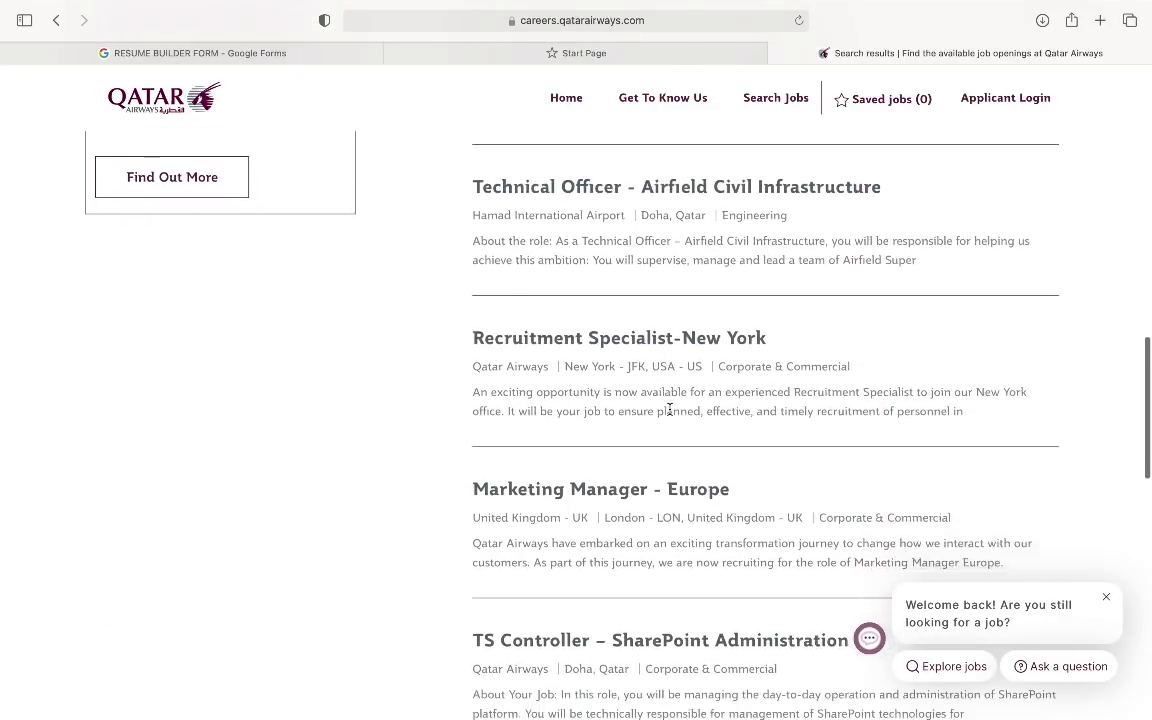
pyautogui.scroll(5, 670, 409)
pyautogui.scroll(16, 670, 410)
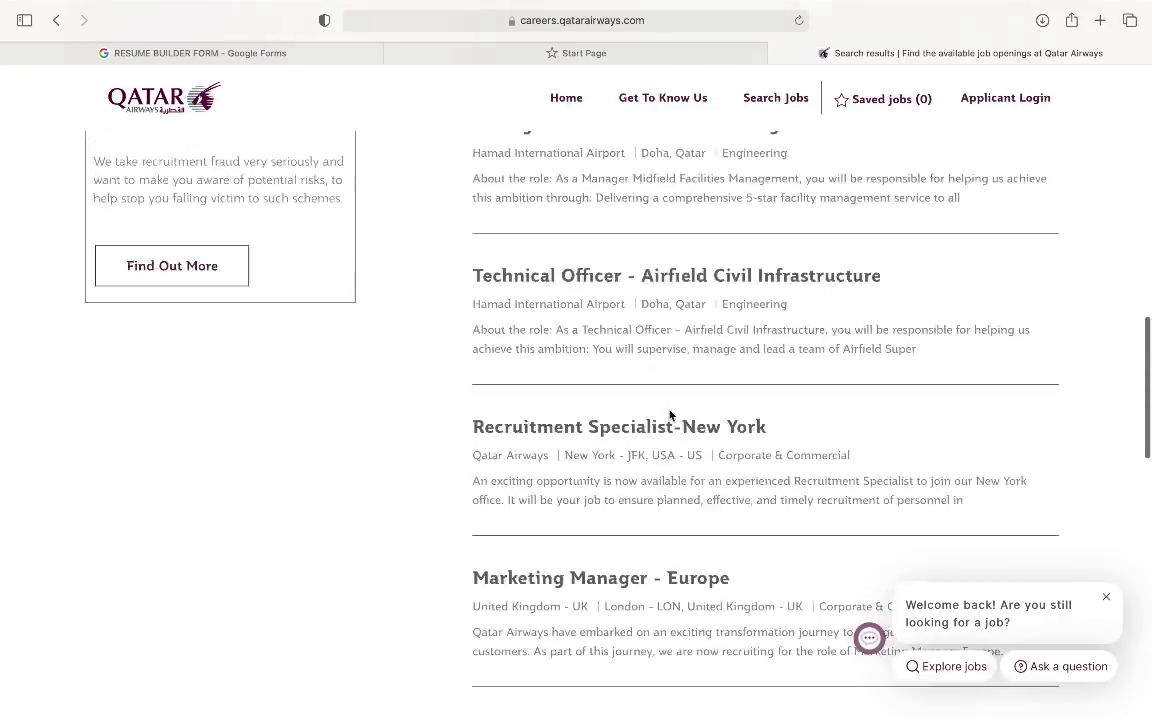
pyautogui.scroll(2, 670, 414)
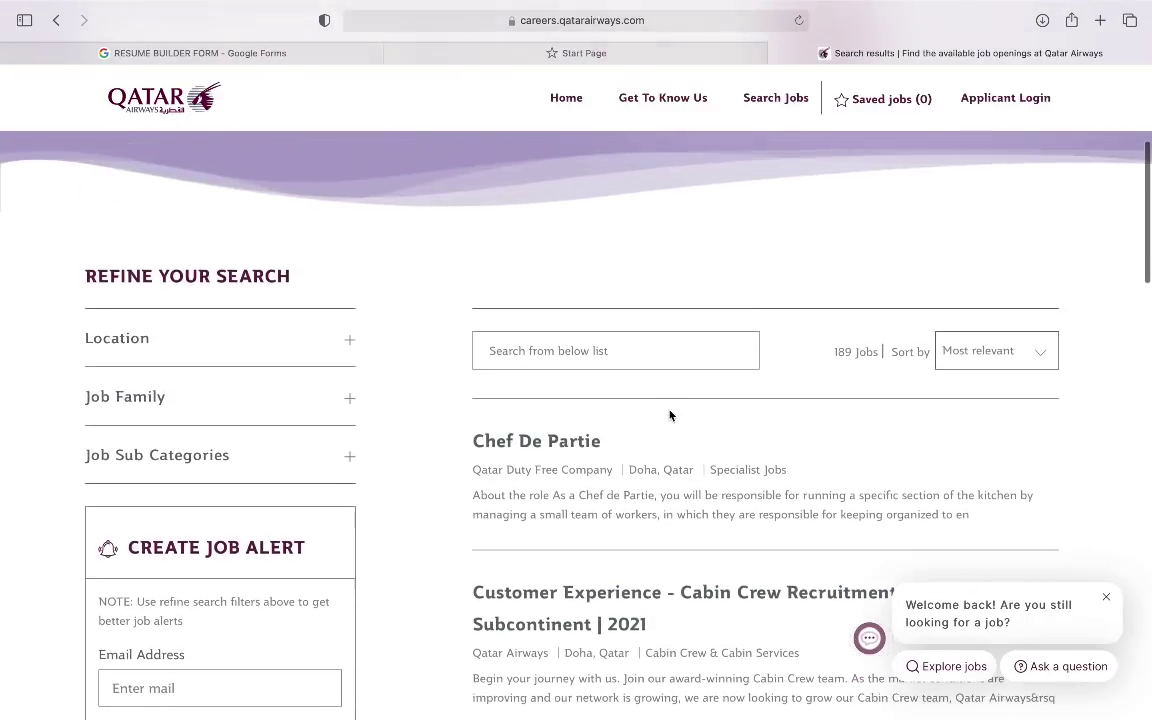
# Filter the jobs by the Cabin Crew & Cabin Services sub-category
pyautogui.click(336, 462)
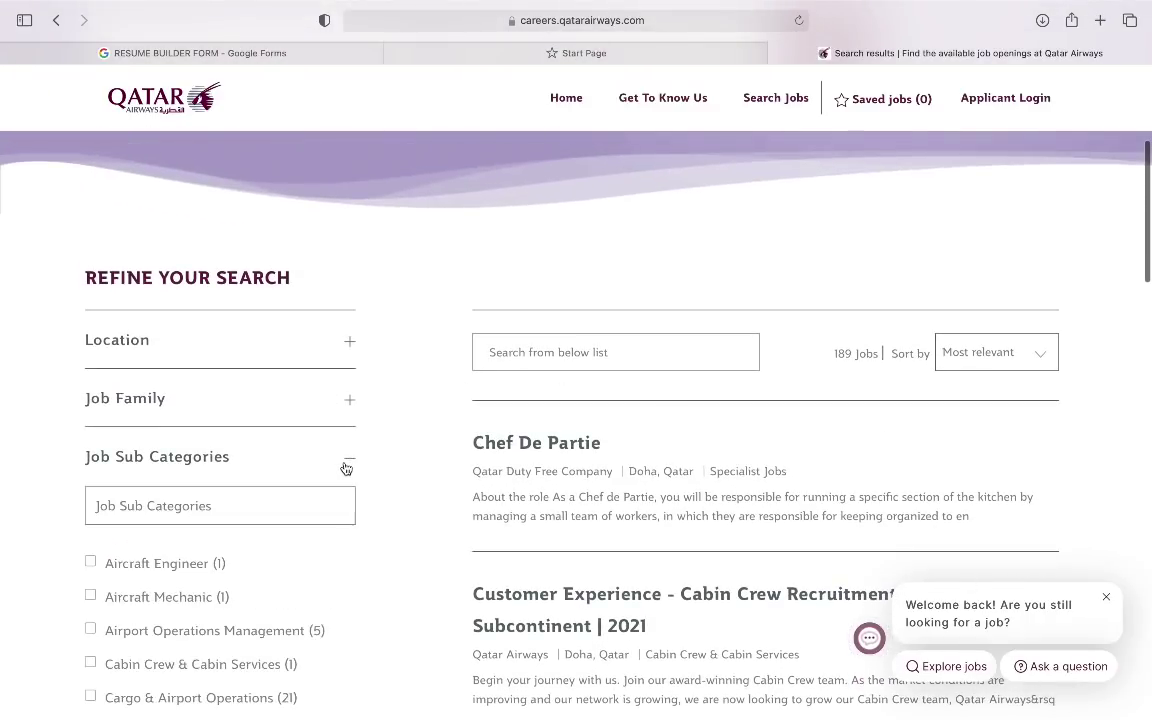
pyautogui.scroll(-4, 345, 467)
pyautogui.scroll(-1, 250, 465)
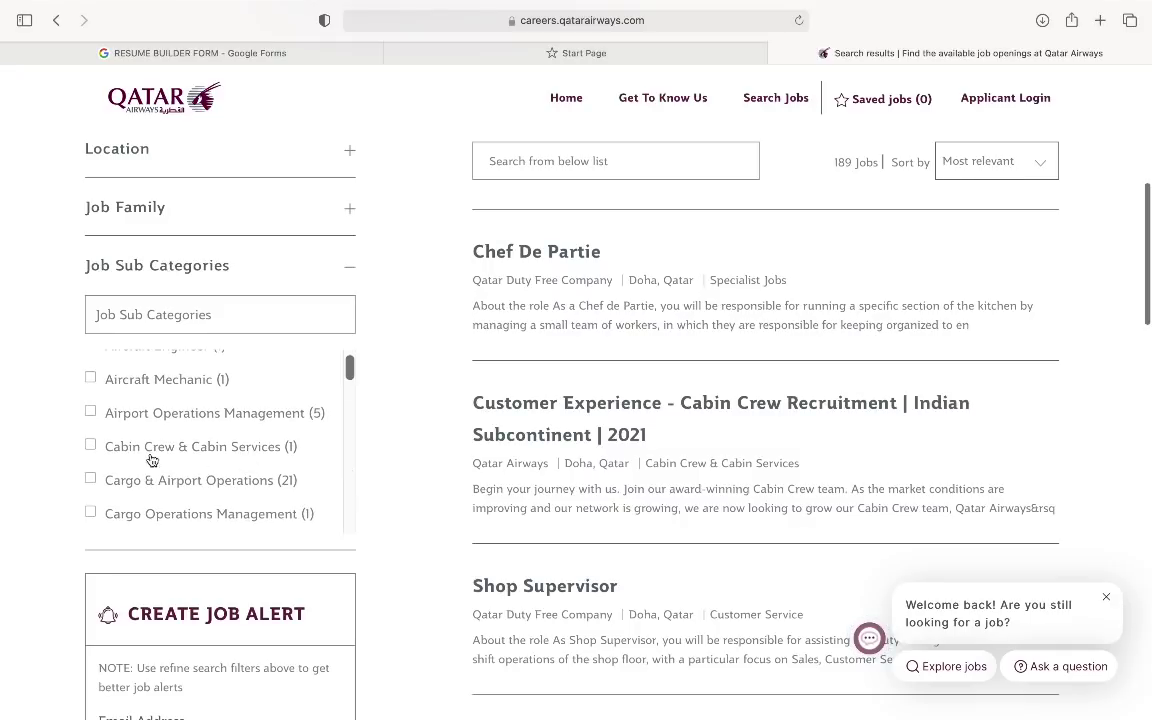
pyautogui.click(98, 452)
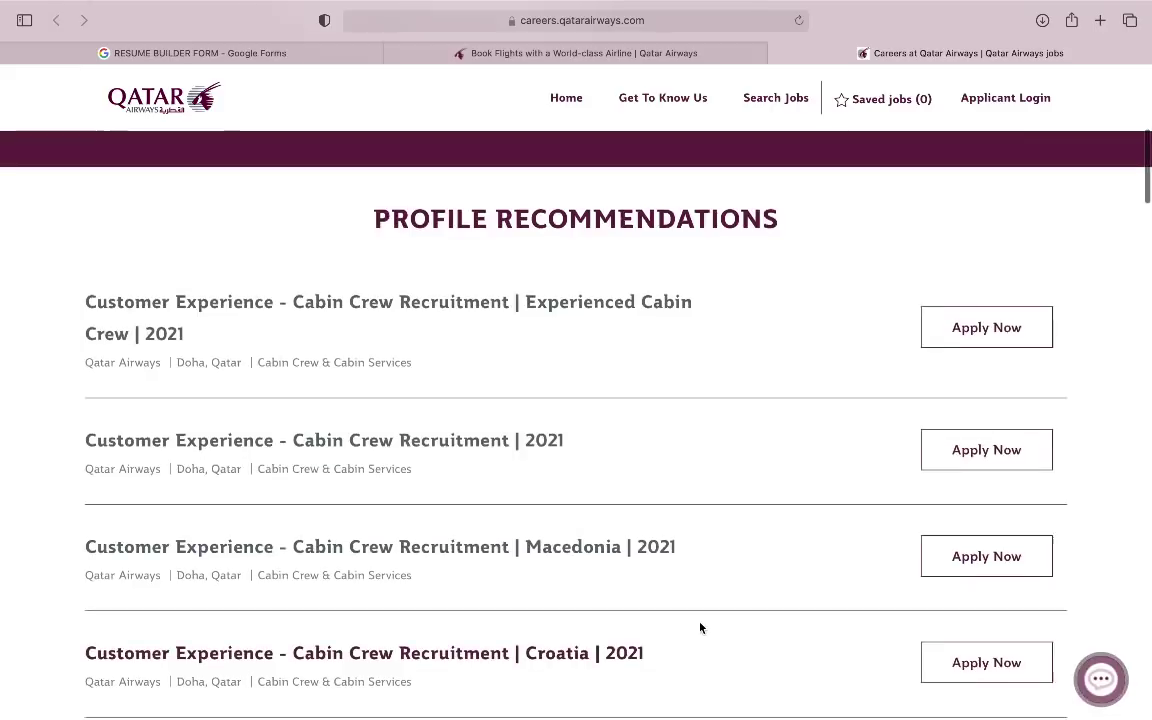
# Scroll the Profile Recommendations list down to the Rejoining Cabin Crew job
pyautogui.scroll(3, 699, 625)
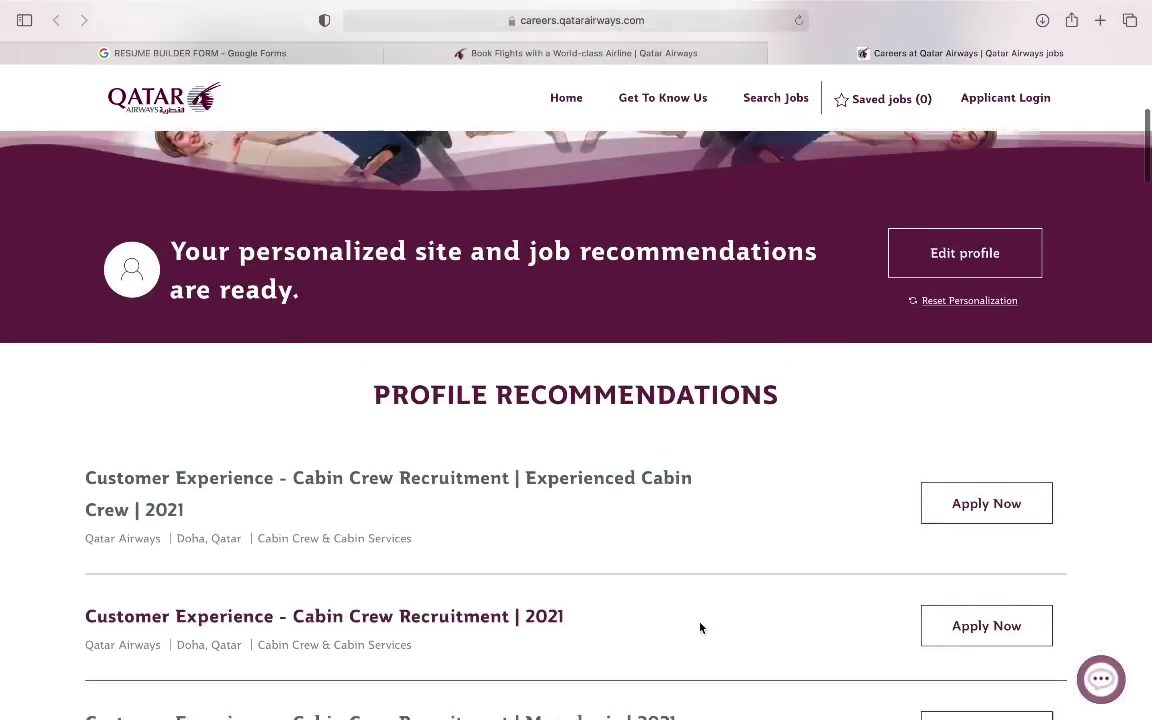
pyautogui.scroll(-2, 699, 625)
pyautogui.scroll(-2, 700, 627)
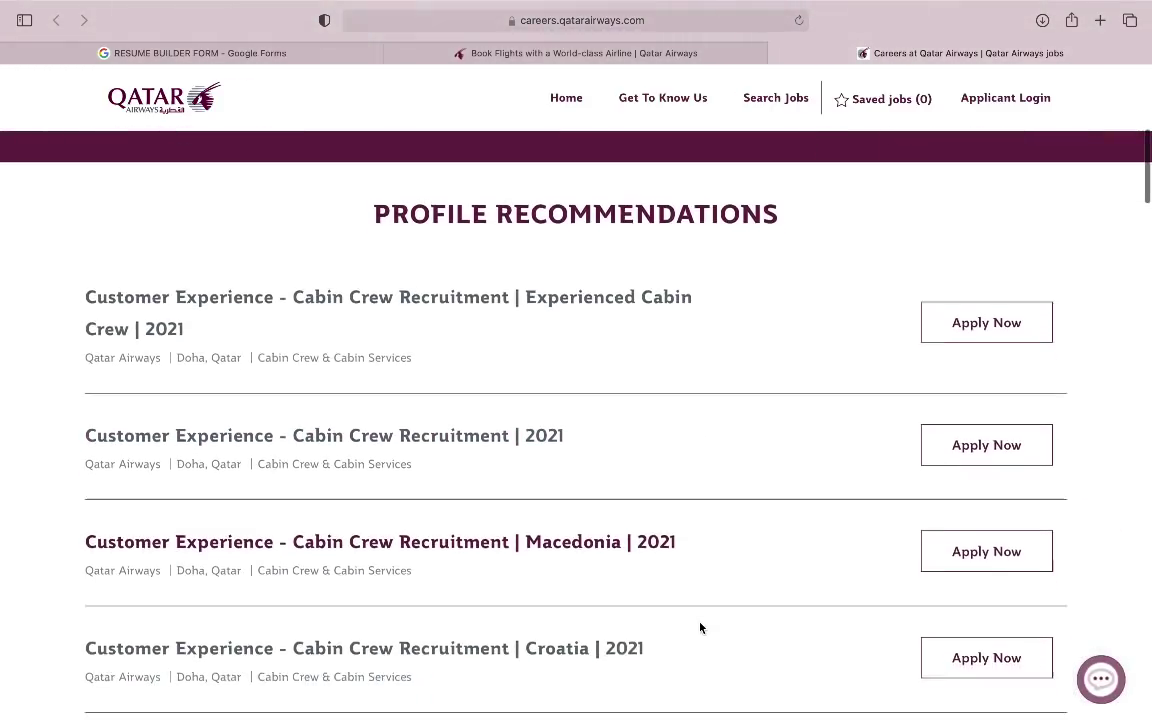
pyautogui.scroll(-1, 700, 627)
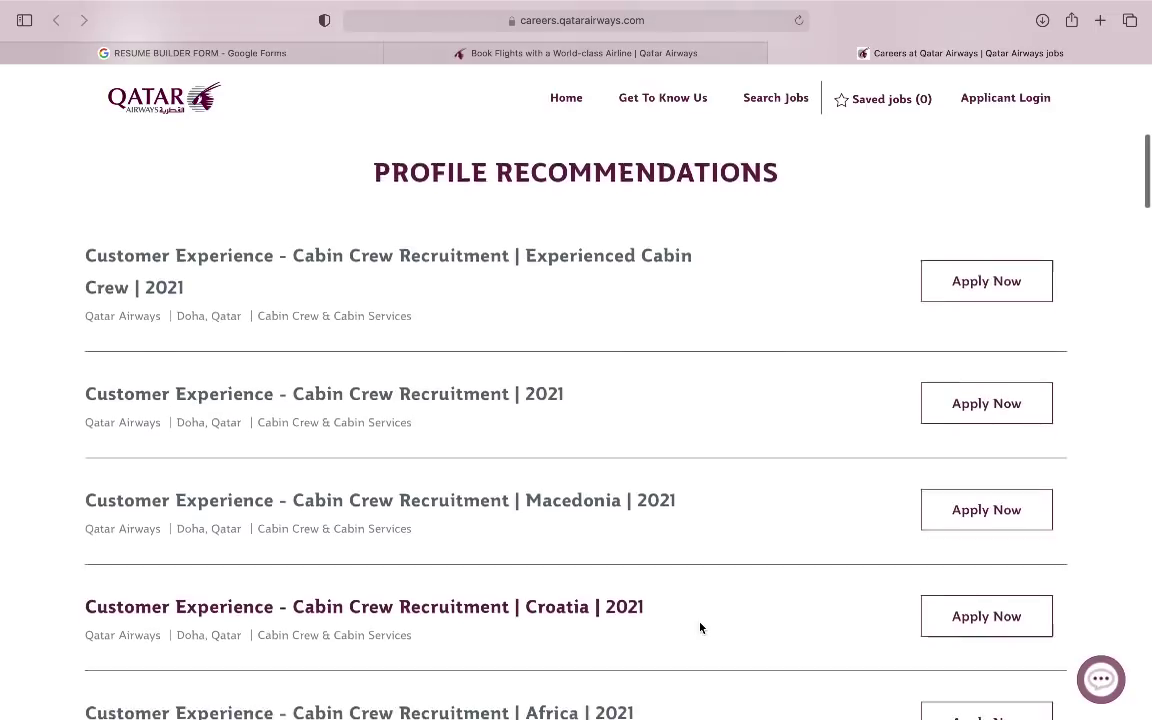
pyautogui.scroll(-2, 700, 627)
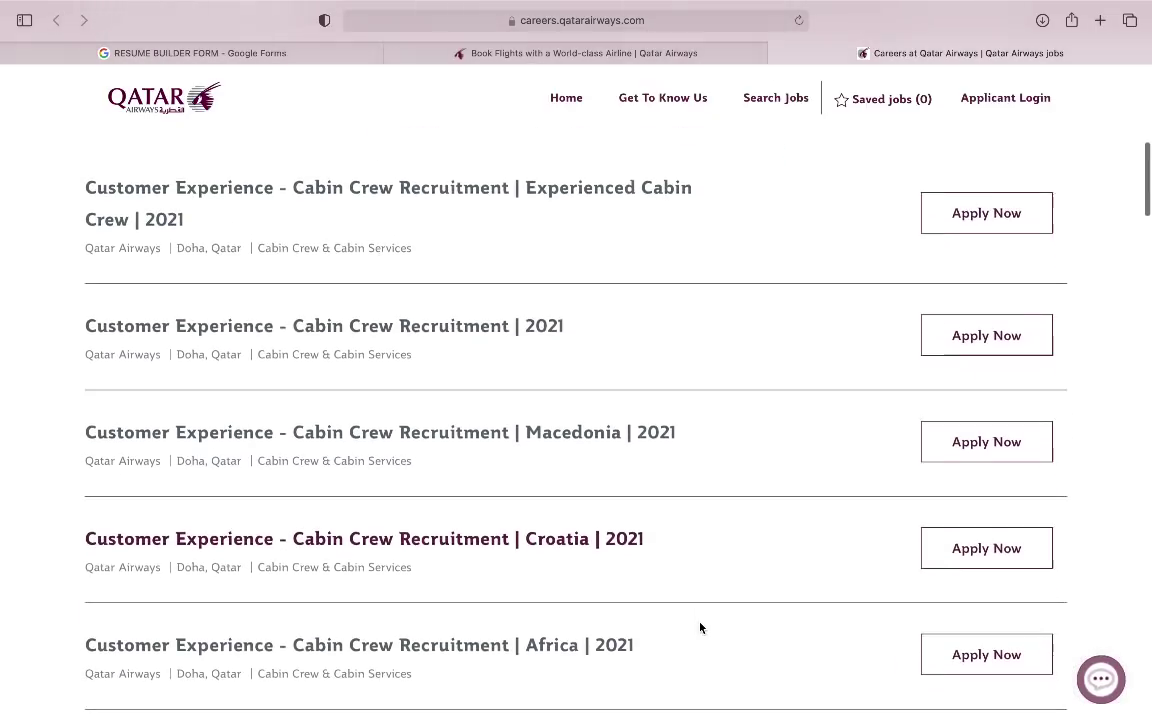
pyautogui.scroll(1, 700, 627)
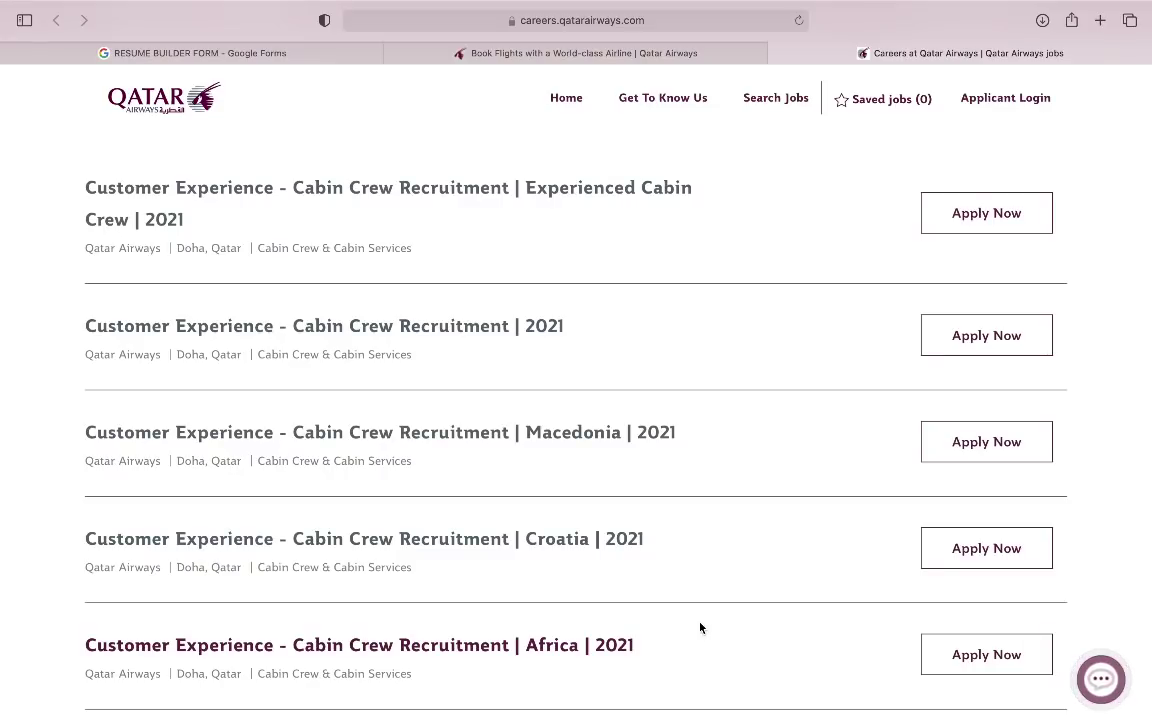
pyautogui.scroll(2, 700, 627)
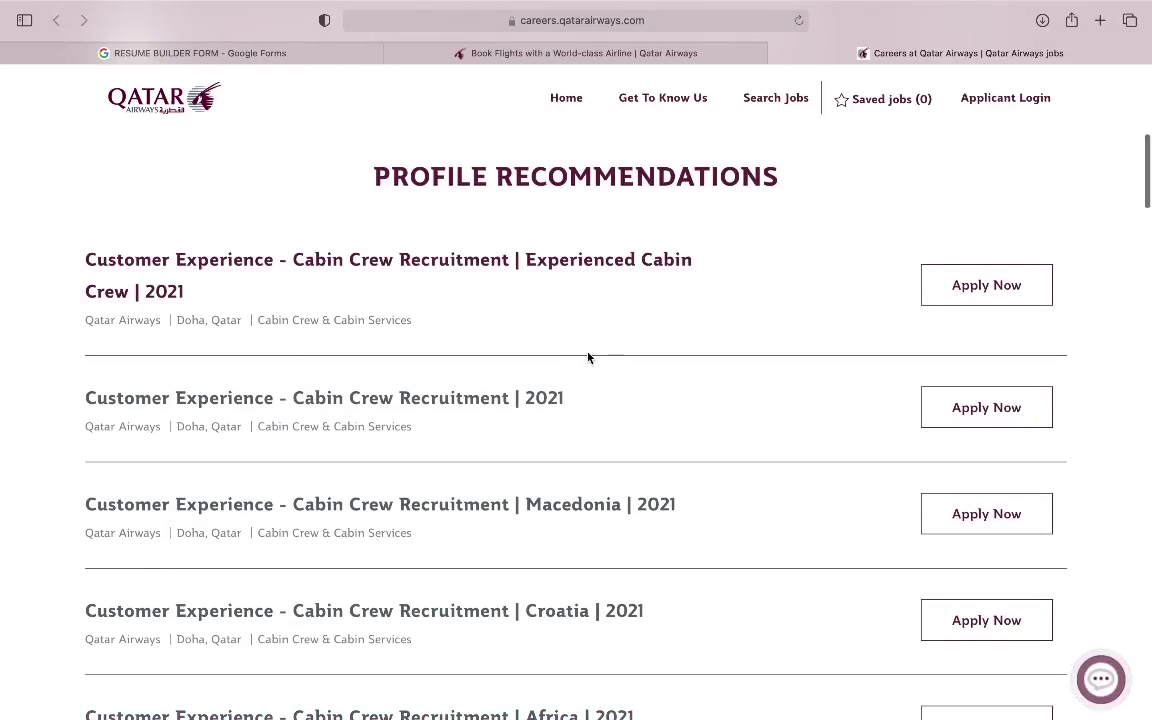
pyautogui.scroll(-2, 555, 535)
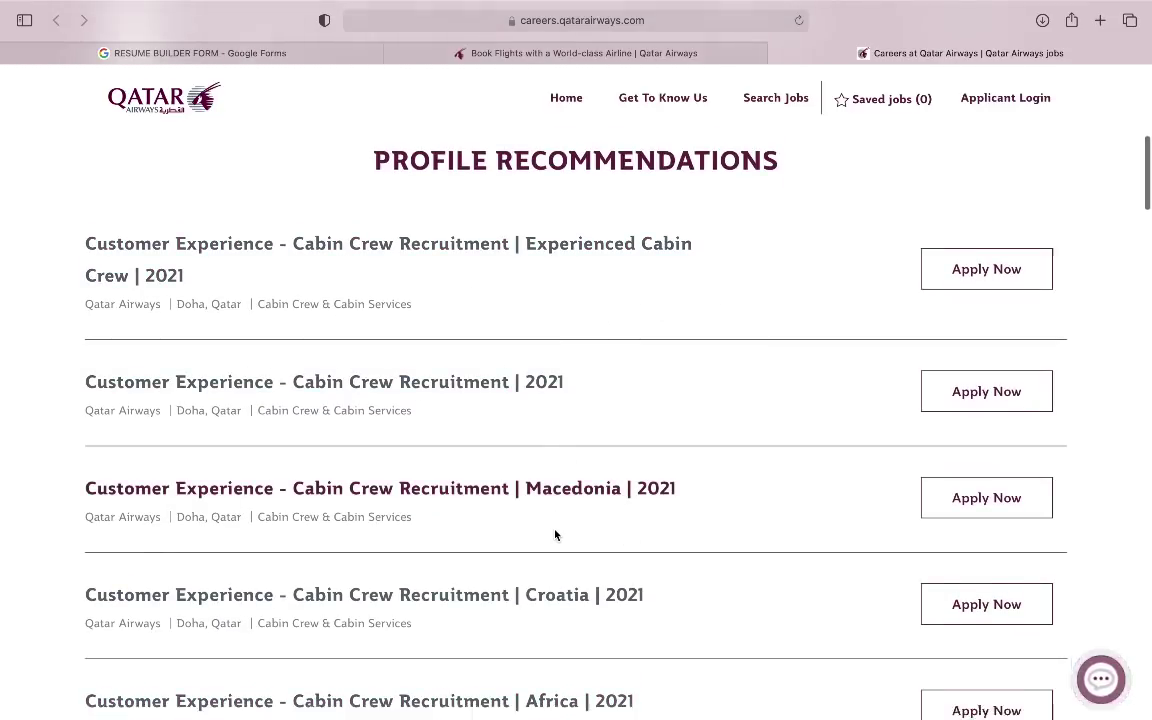
pyautogui.scroll(-5, 555, 535)
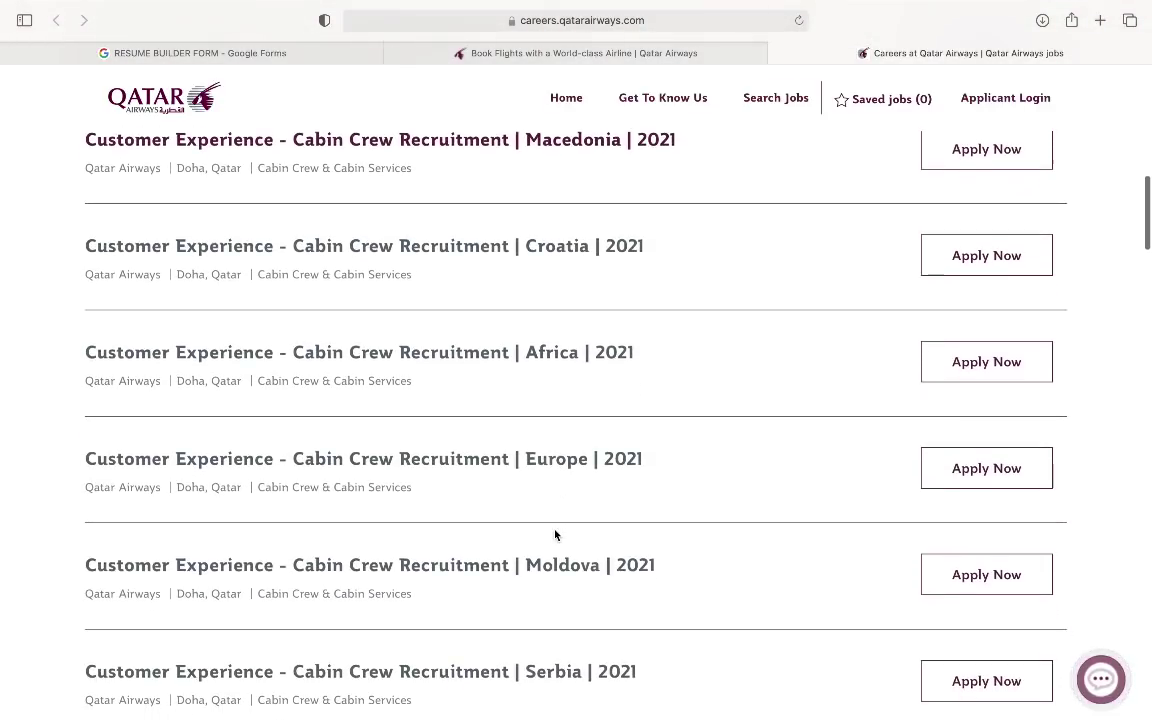
pyautogui.scroll(-8, 555, 535)
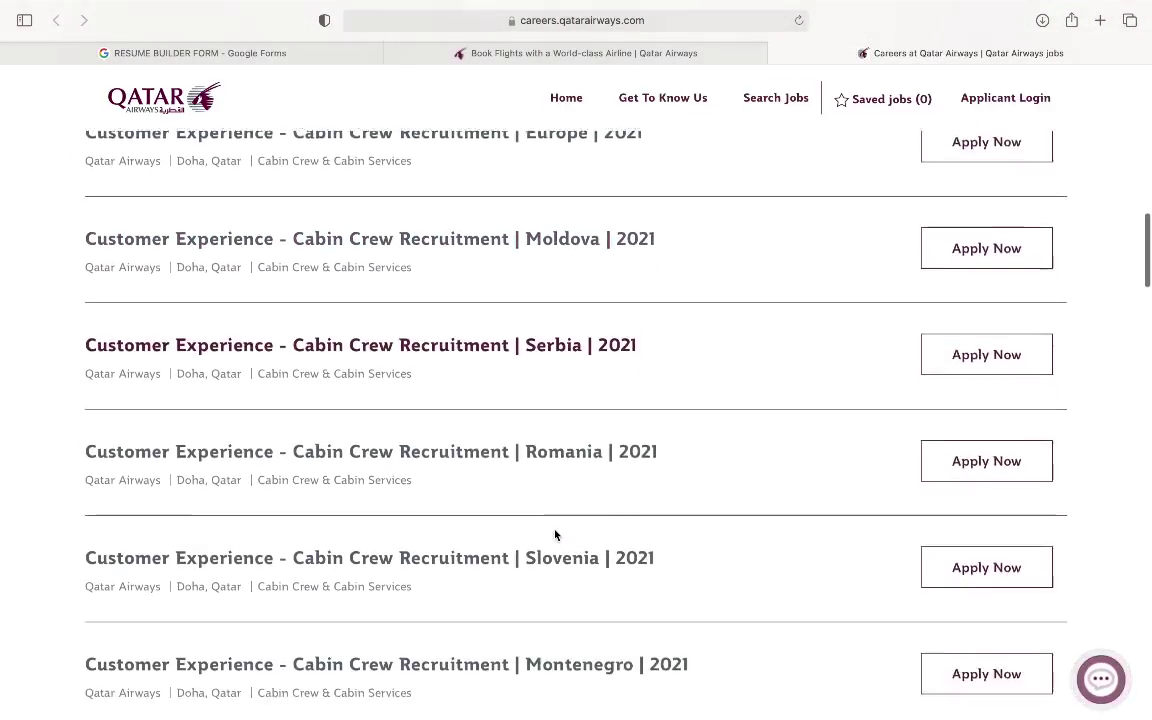
pyautogui.scroll(-10, 555, 535)
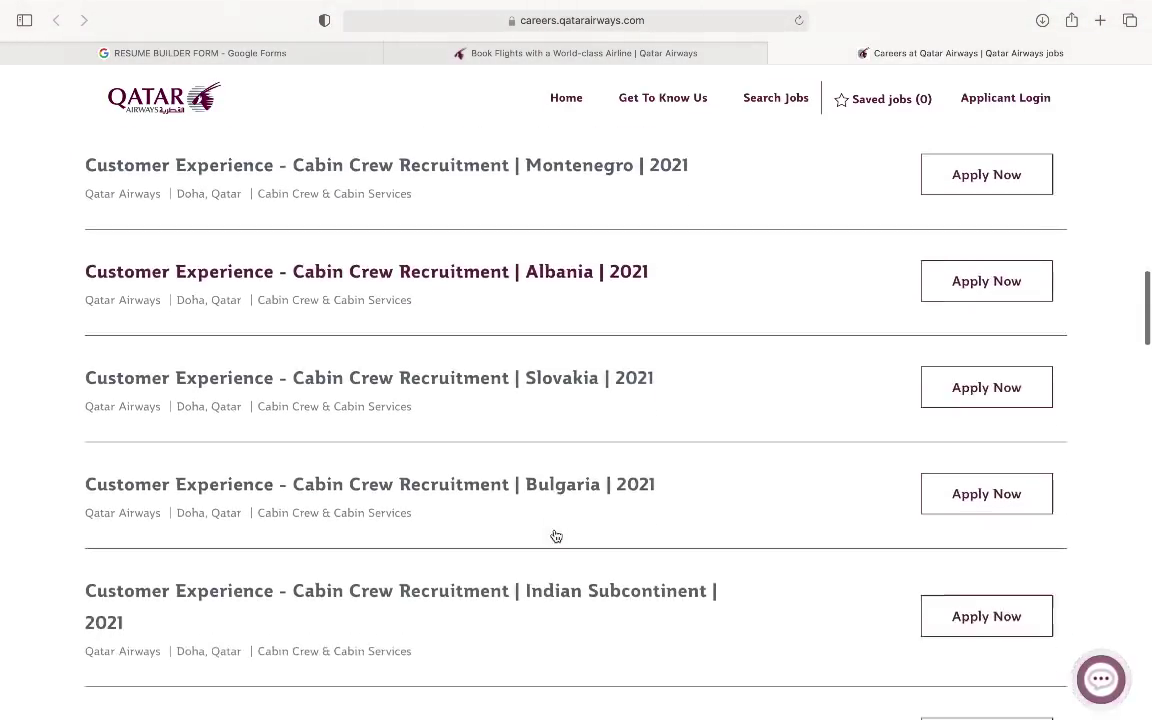
pyautogui.scroll(-8, 556, 537)
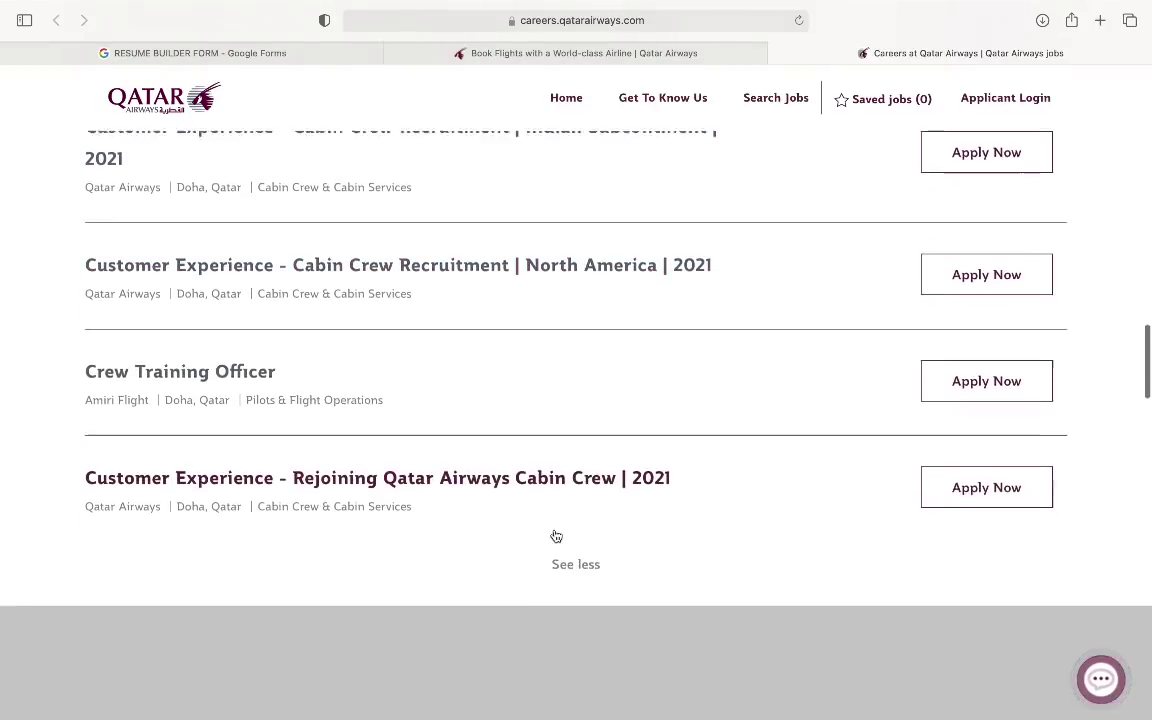
pyautogui.scroll(5, 556, 537)
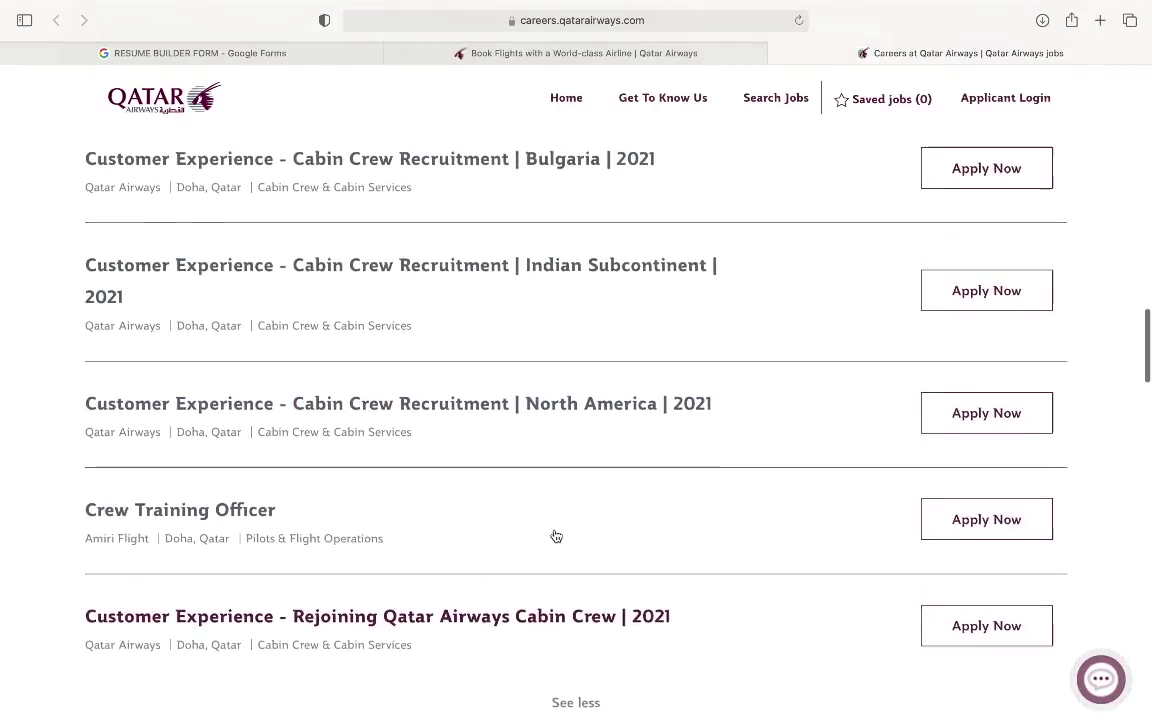
pyautogui.scroll(-3, 556, 537)
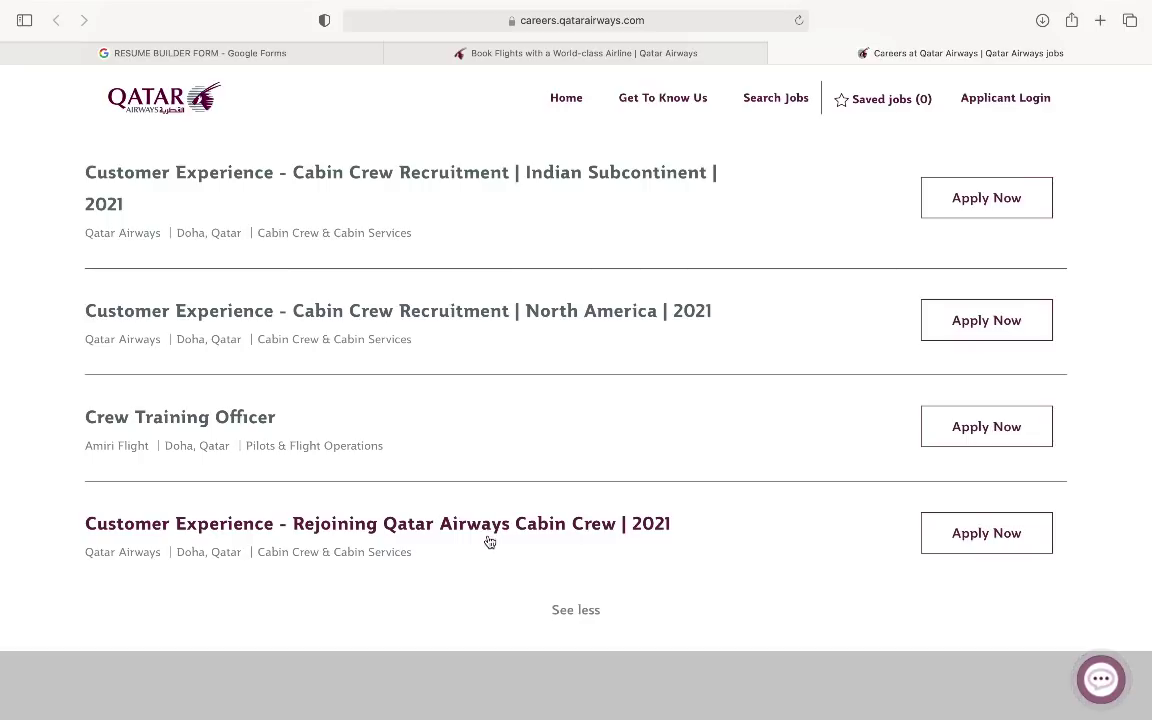
# Open the Customer Experience – Cabin Crew Recruitment | Indian Subcontinent | 2021 posting
pyautogui.scroll(5, 485, 512)
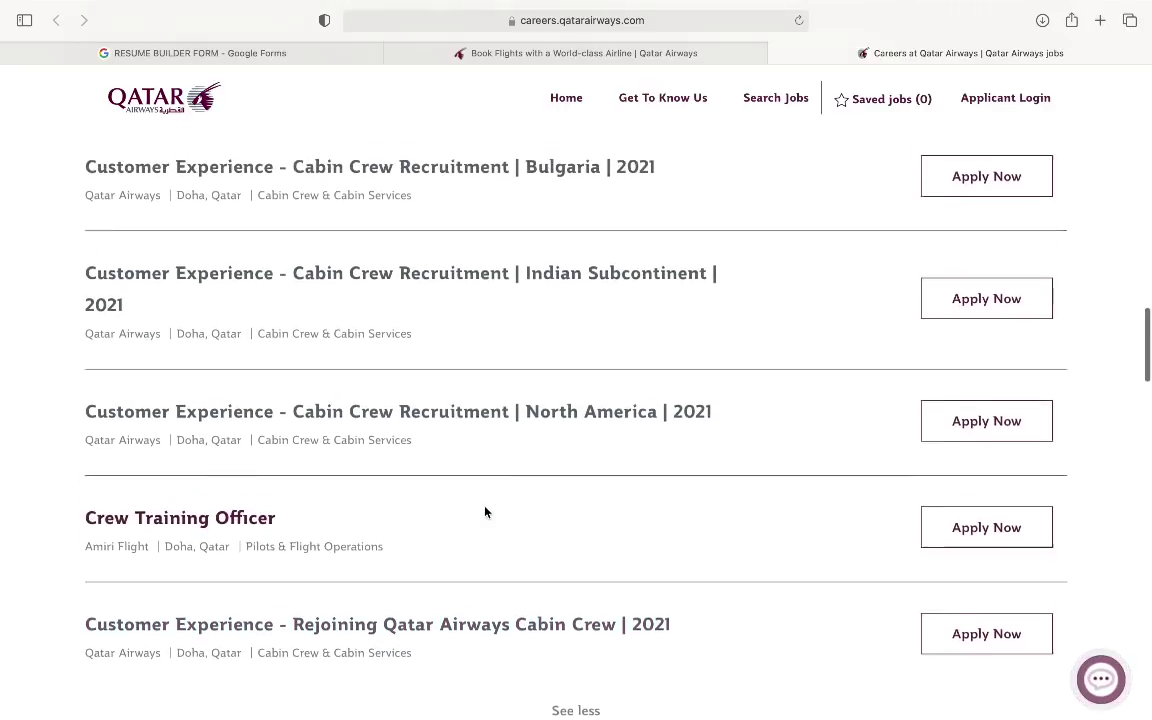
pyautogui.scroll(3, 486, 513)
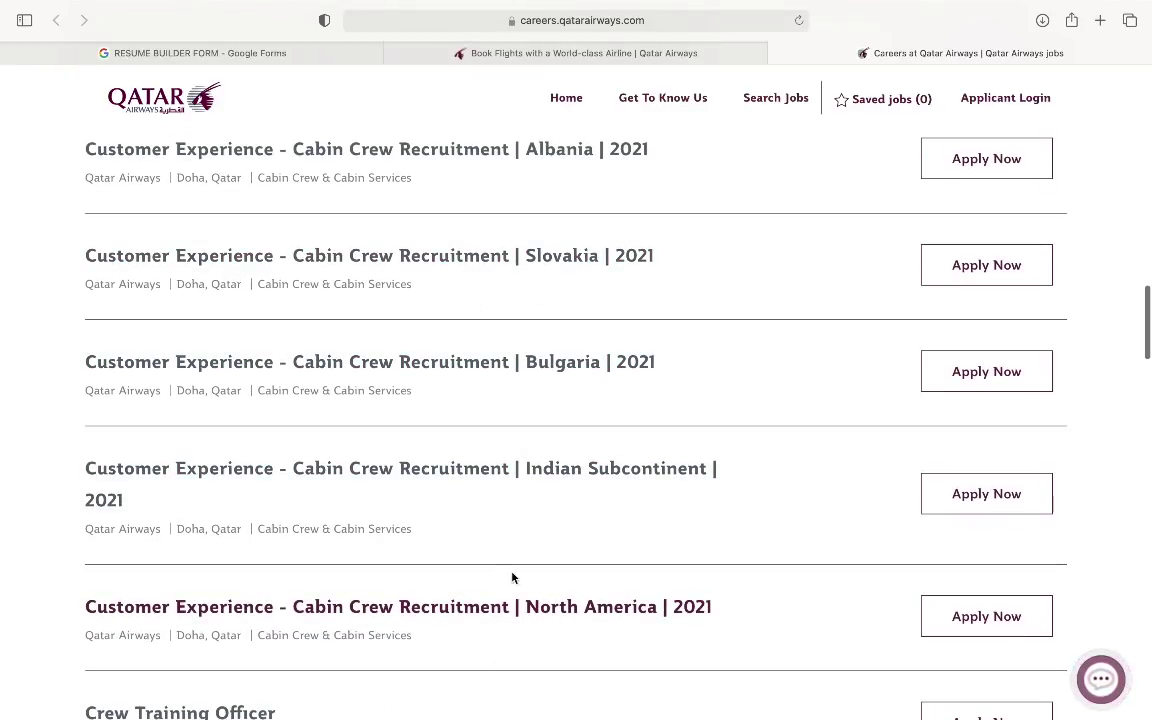
pyautogui.scroll(5, 485, 488)
pyautogui.scroll(5, 500, 520)
pyautogui.scroll(8, 494, 352)
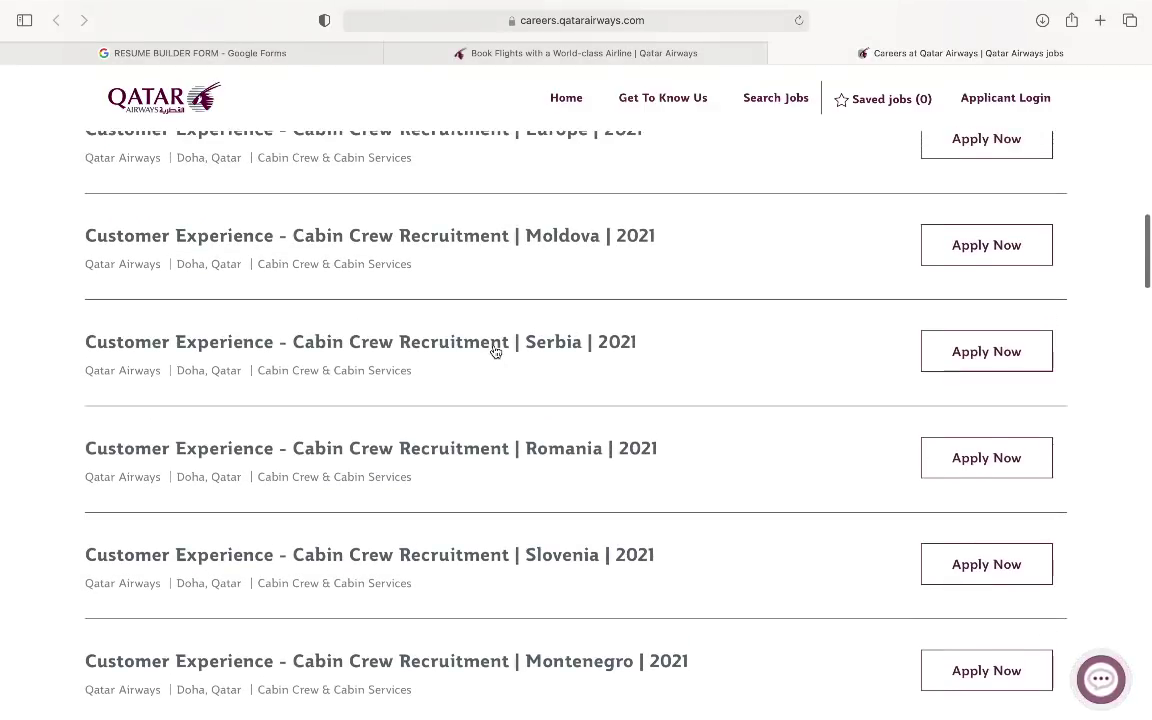
pyautogui.scroll(6, 495, 352)
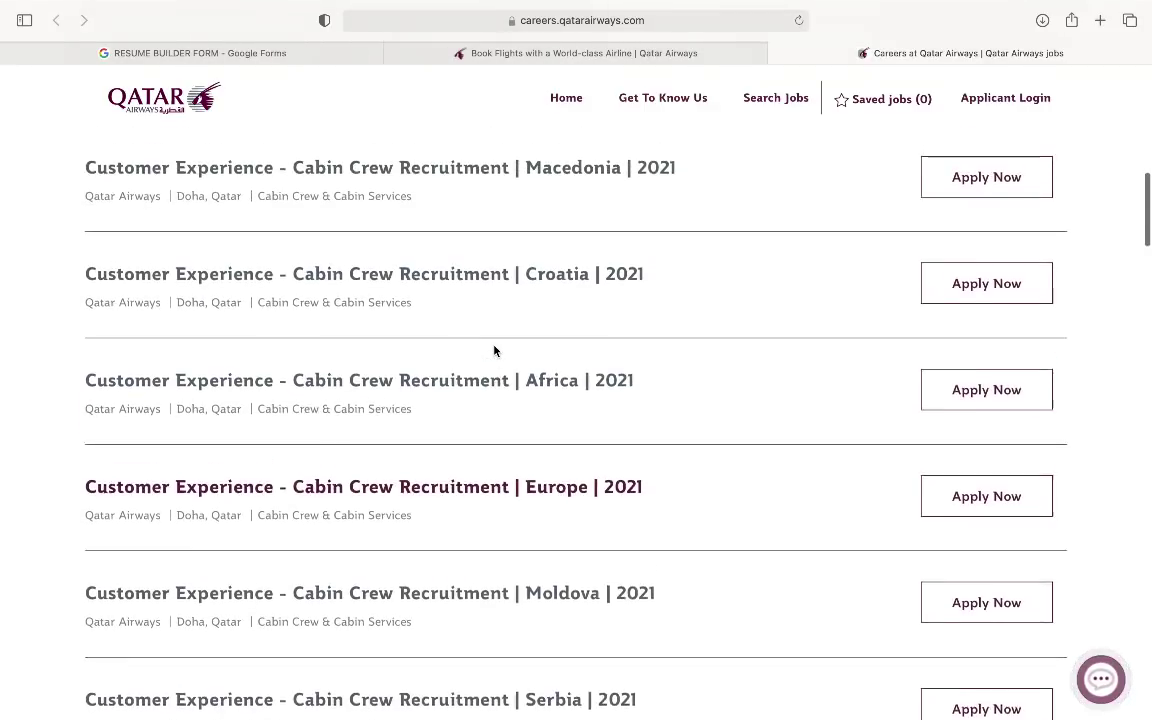
pyautogui.scroll(3, 495, 352)
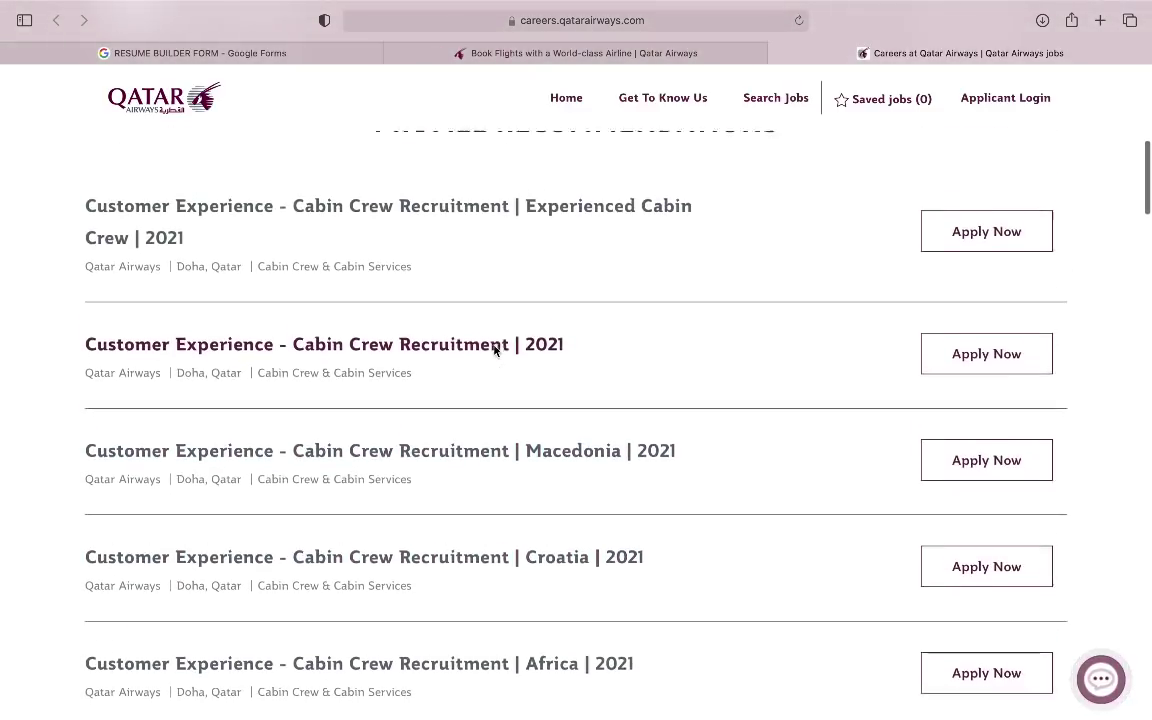
pyautogui.scroll(-2, 494, 350)
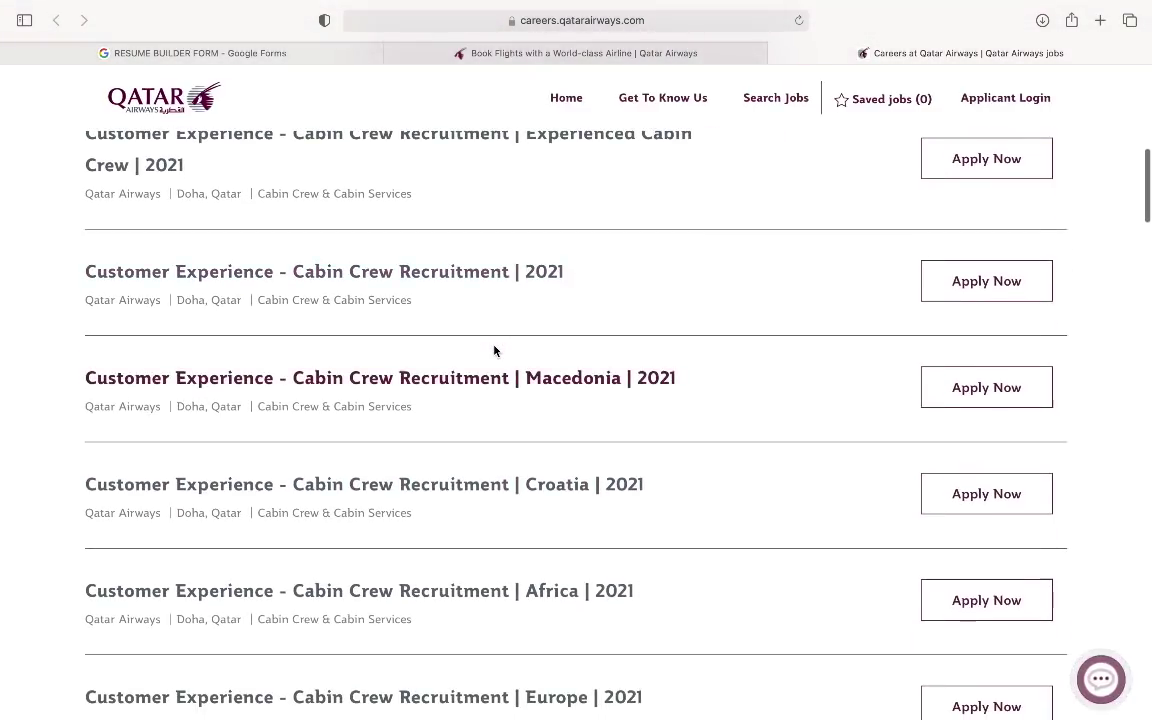
pyautogui.scroll(3, 494, 350)
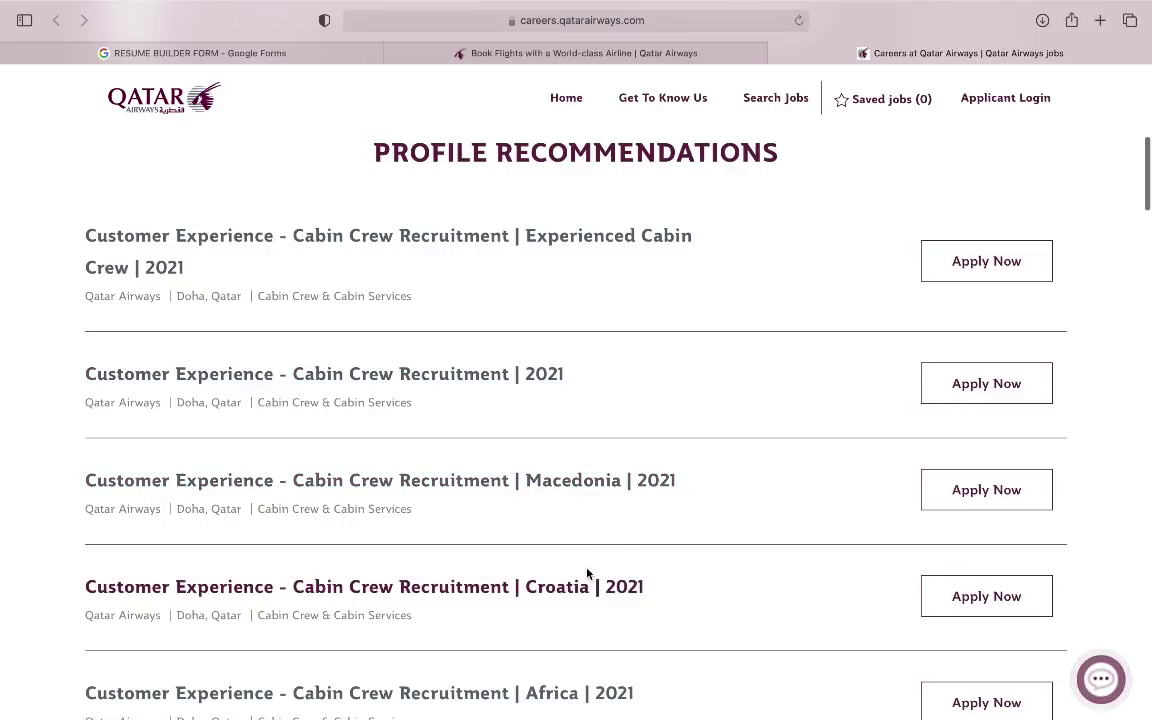
pyautogui.scroll(-1, 514, 586)
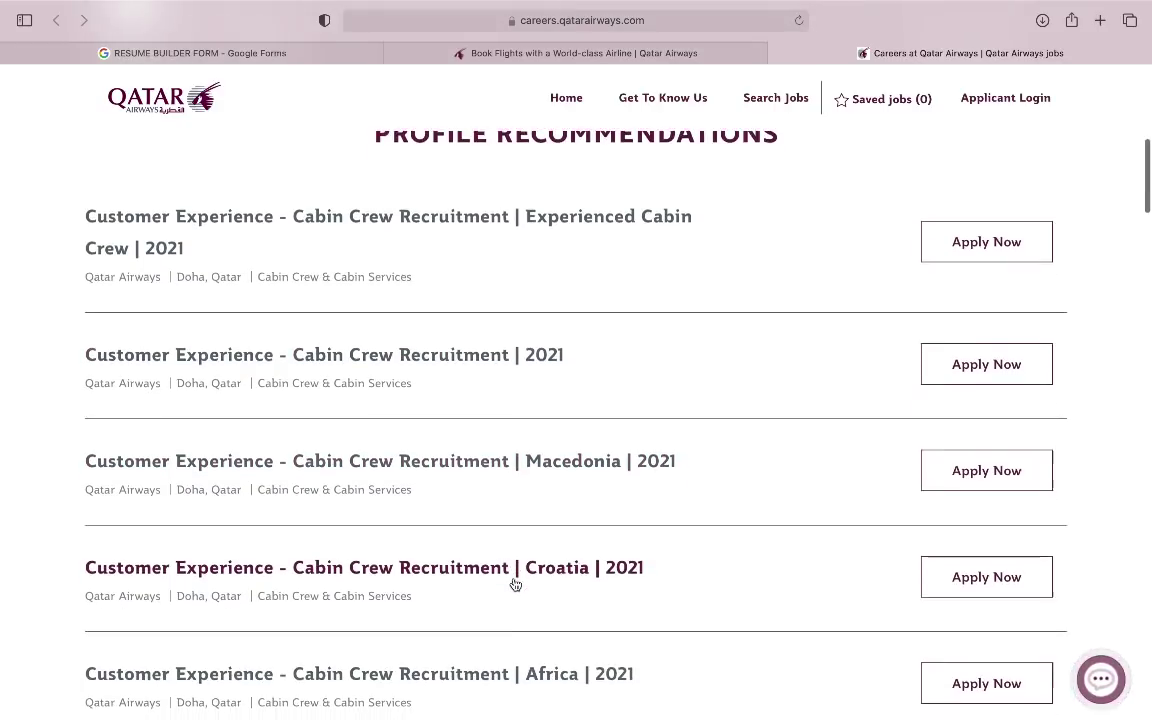
pyautogui.scroll(2, 514, 586)
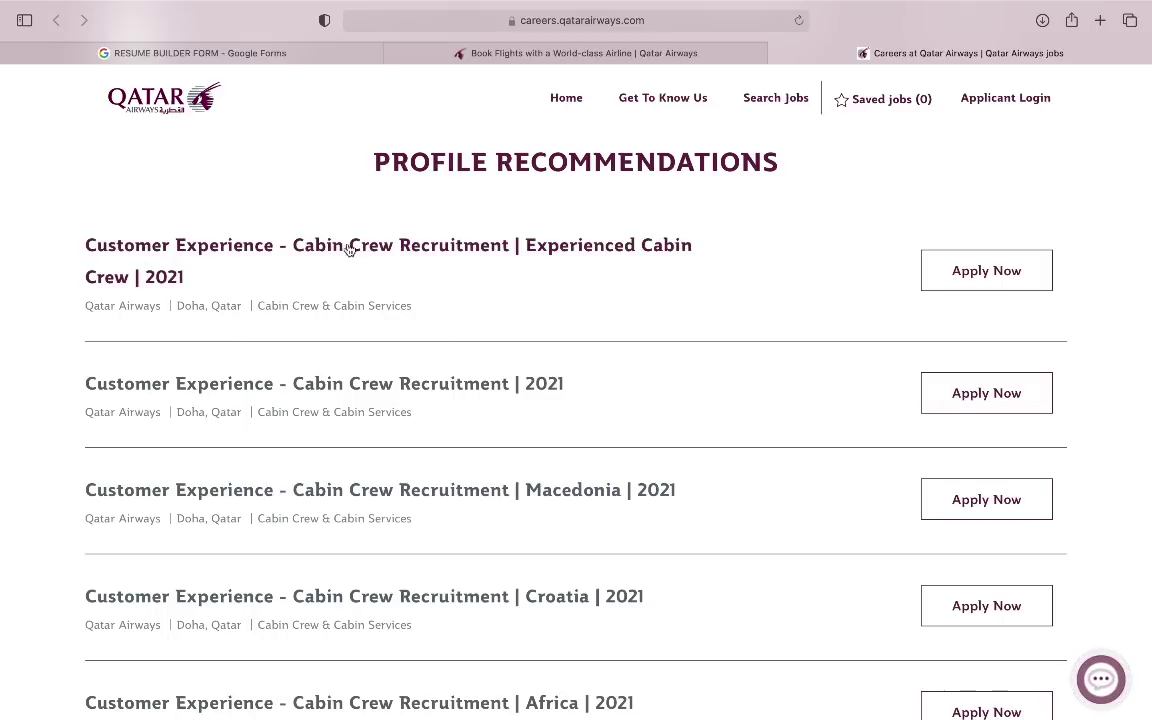
pyautogui.scroll(-1, 418, 412)
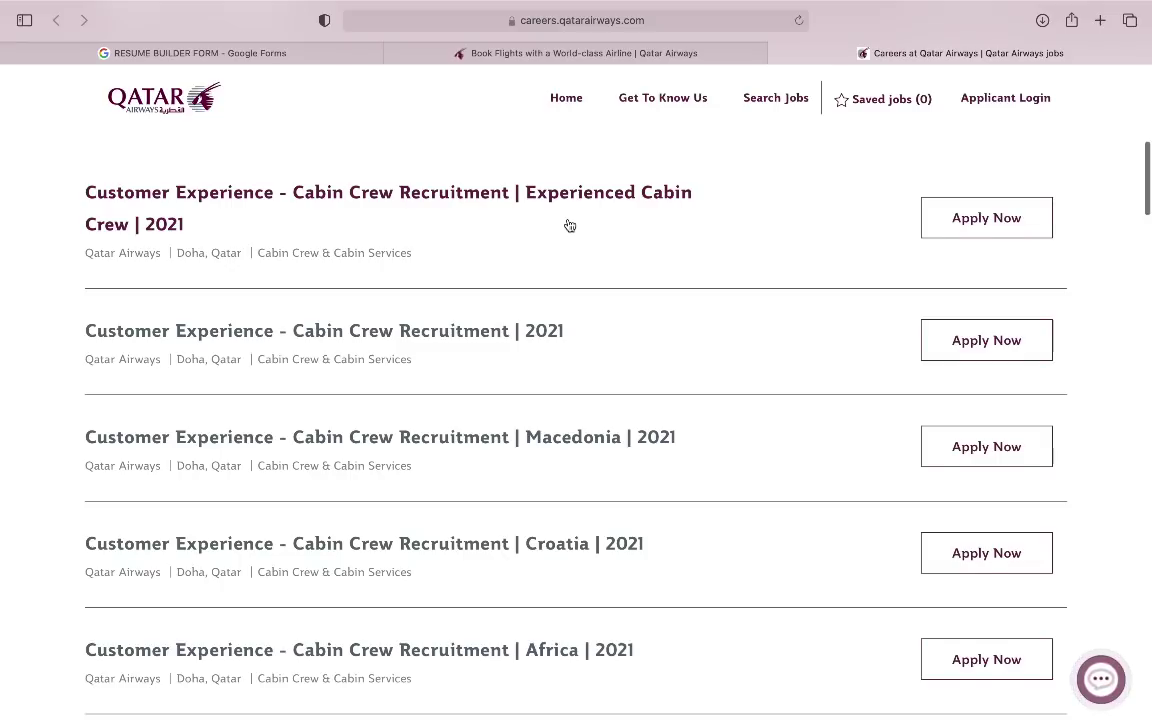
pyautogui.scroll(-2, 569, 226)
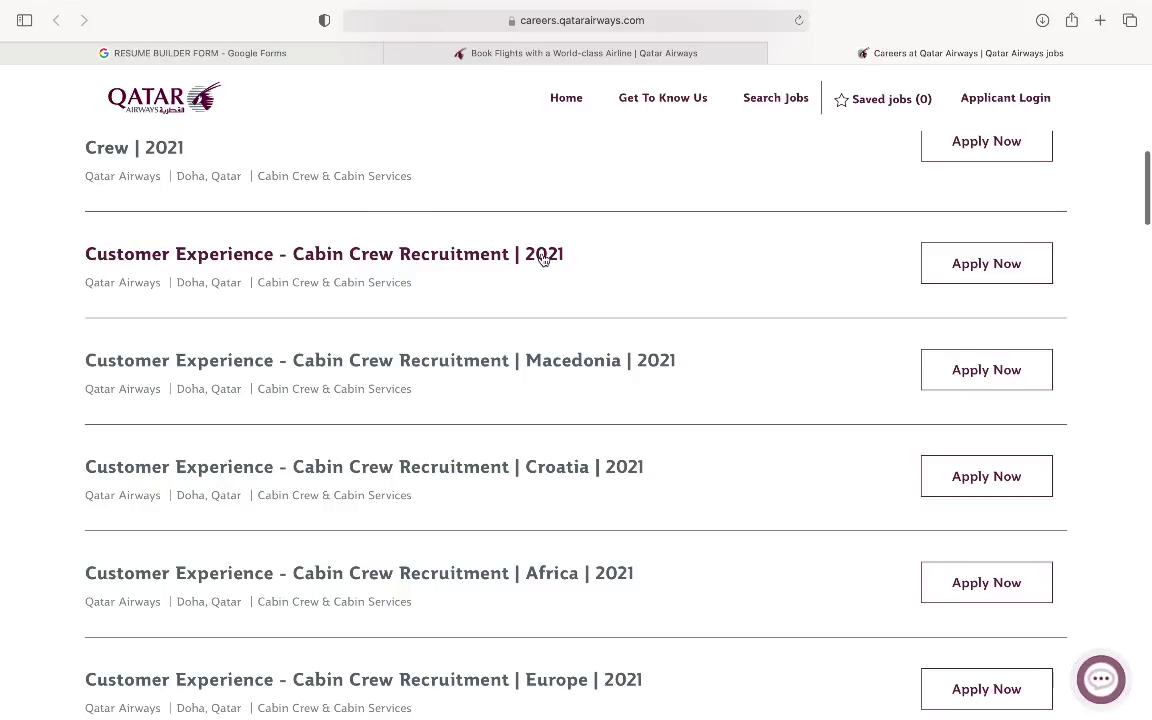
pyautogui.scroll(-2, 525, 458)
pyautogui.scroll(-2, 519, 401)
pyautogui.scroll(4, 522, 373)
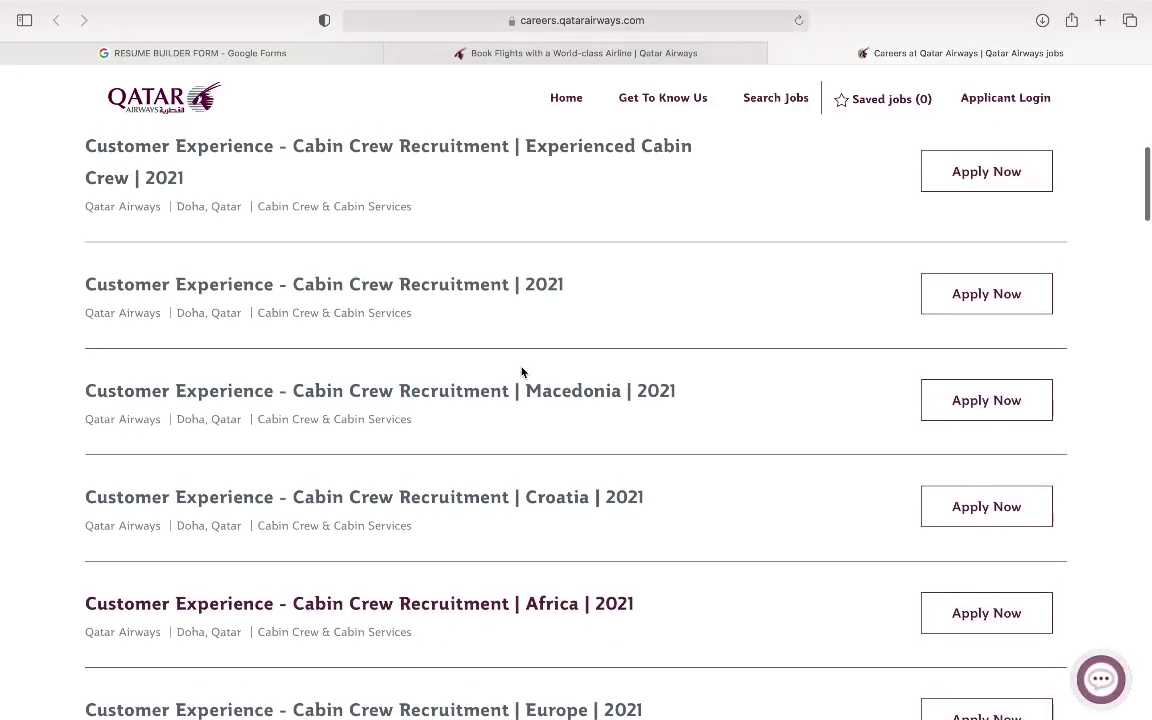
pyautogui.scroll(-1, 468, 540)
pyautogui.scroll(-15, 471, 564)
pyautogui.scroll(-7, 471, 564)
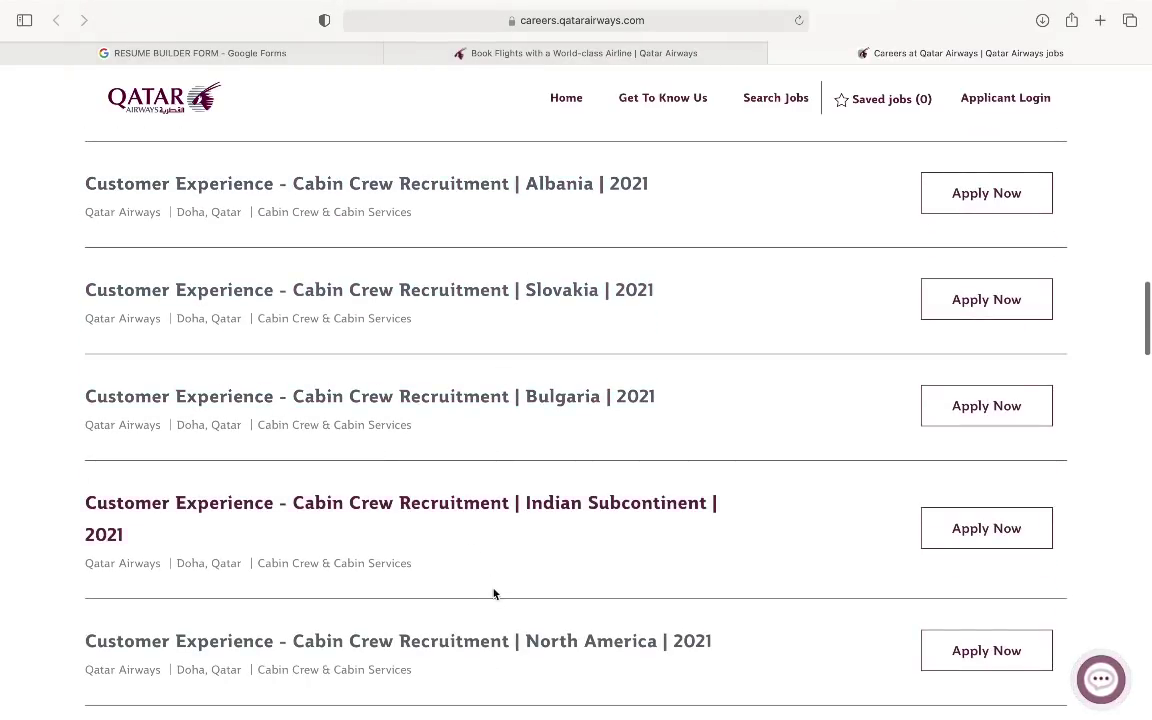
pyautogui.click(558, 511)
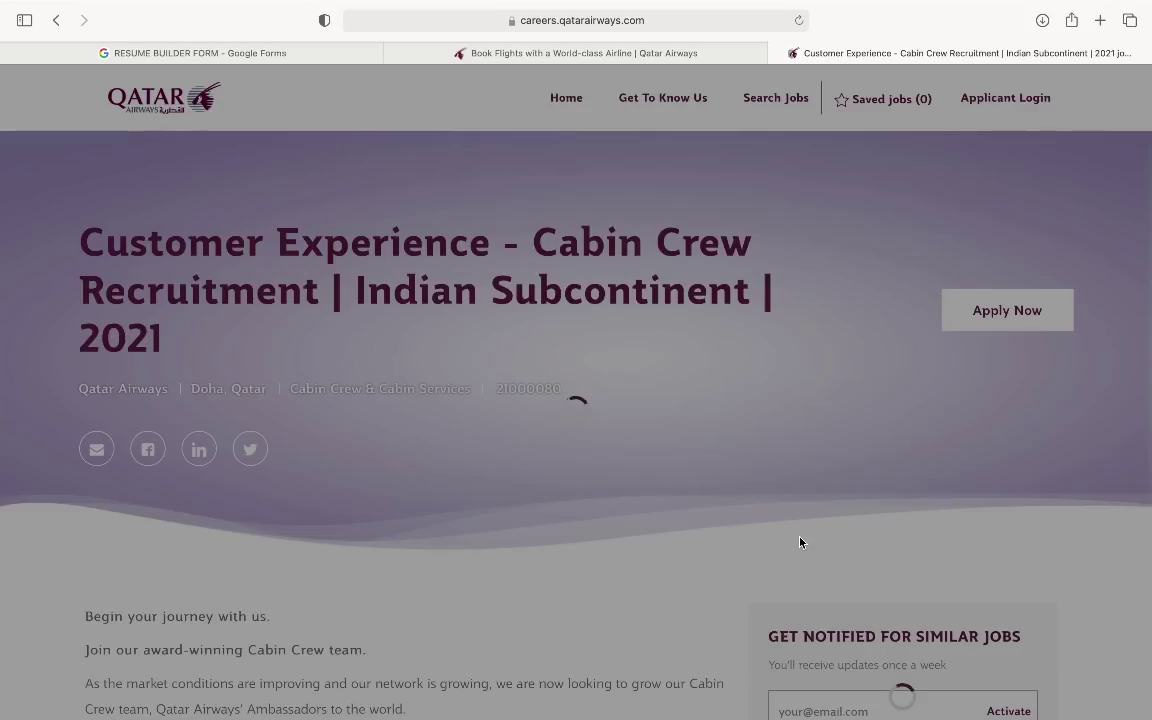
pyautogui.scroll(-3, 800, 543)
pyautogui.scroll(-3, 800, 540)
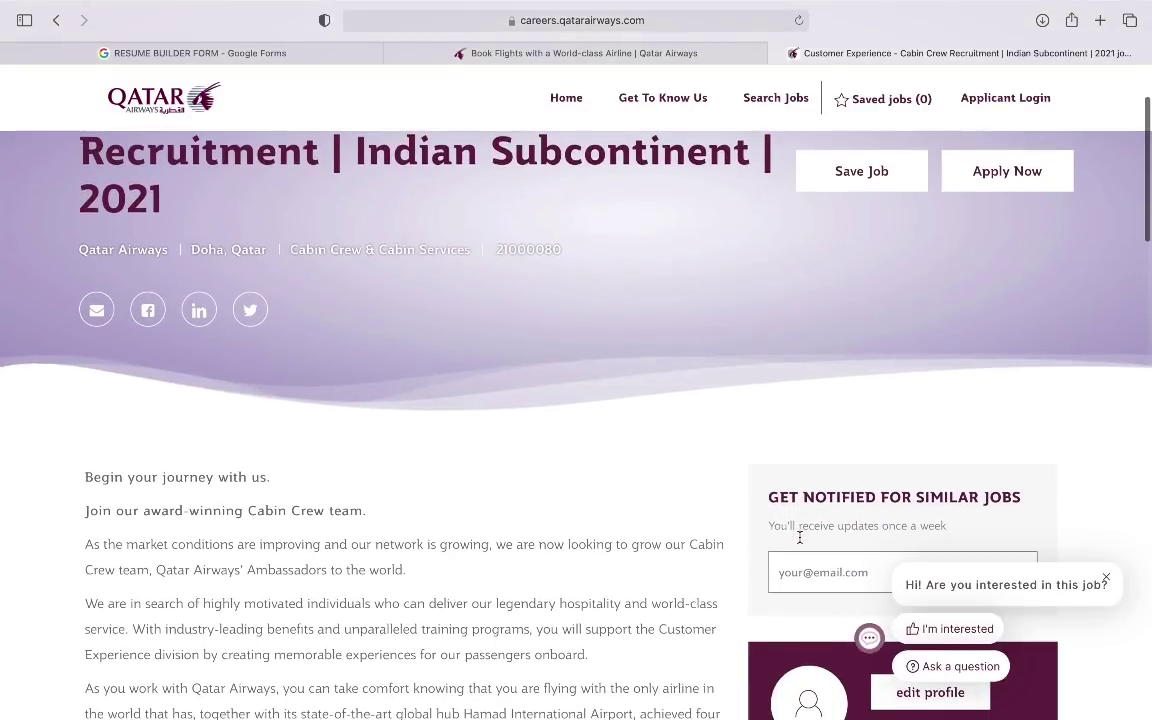
pyautogui.scroll(1, 662, 437)
pyautogui.scroll(2, 460, 262)
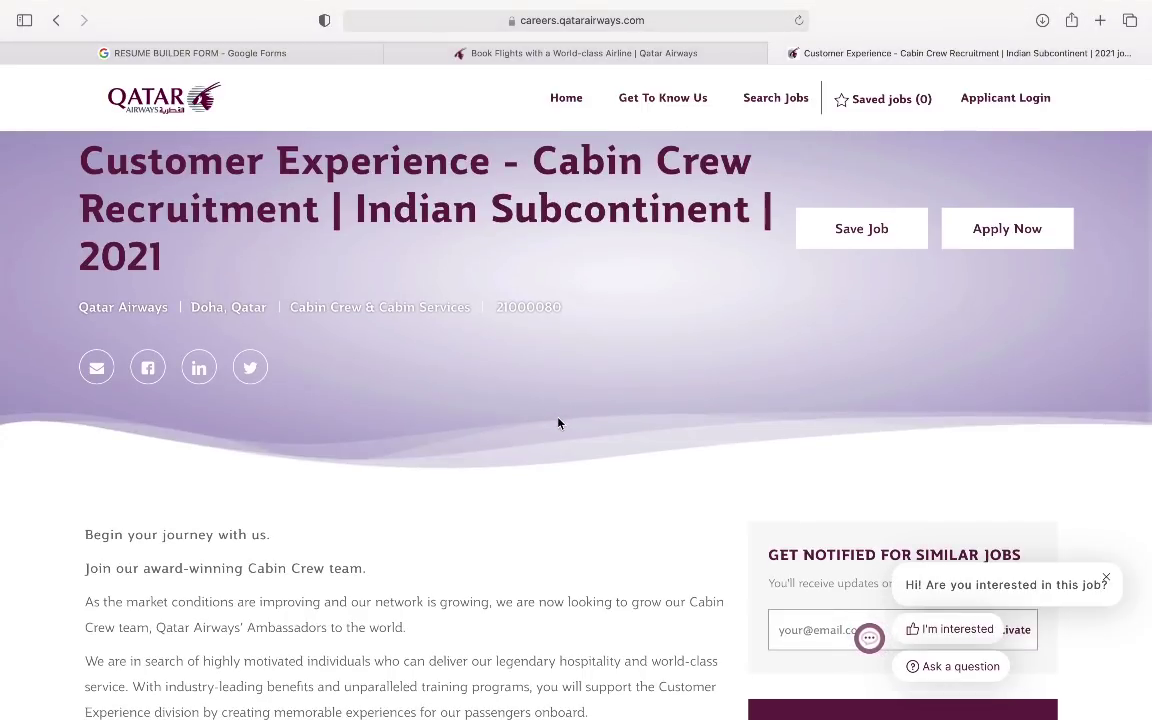
pyautogui.scroll(-2, 559, 423)
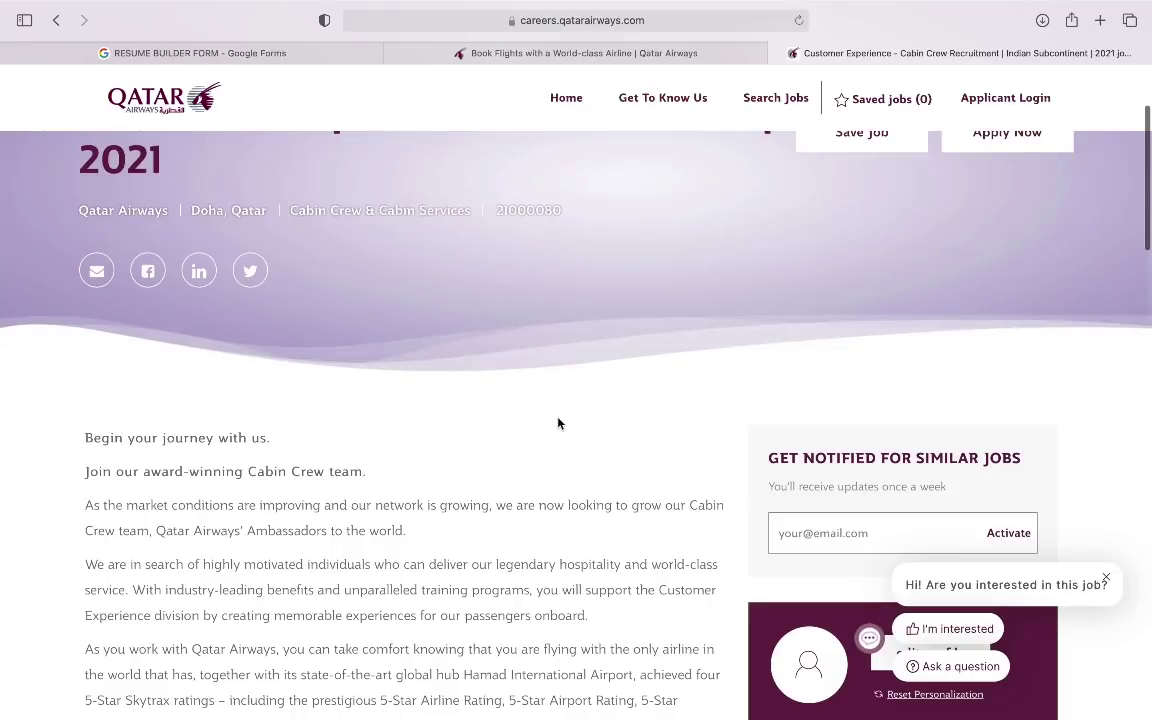
pyautogui.scroll(-6, 559, 423)
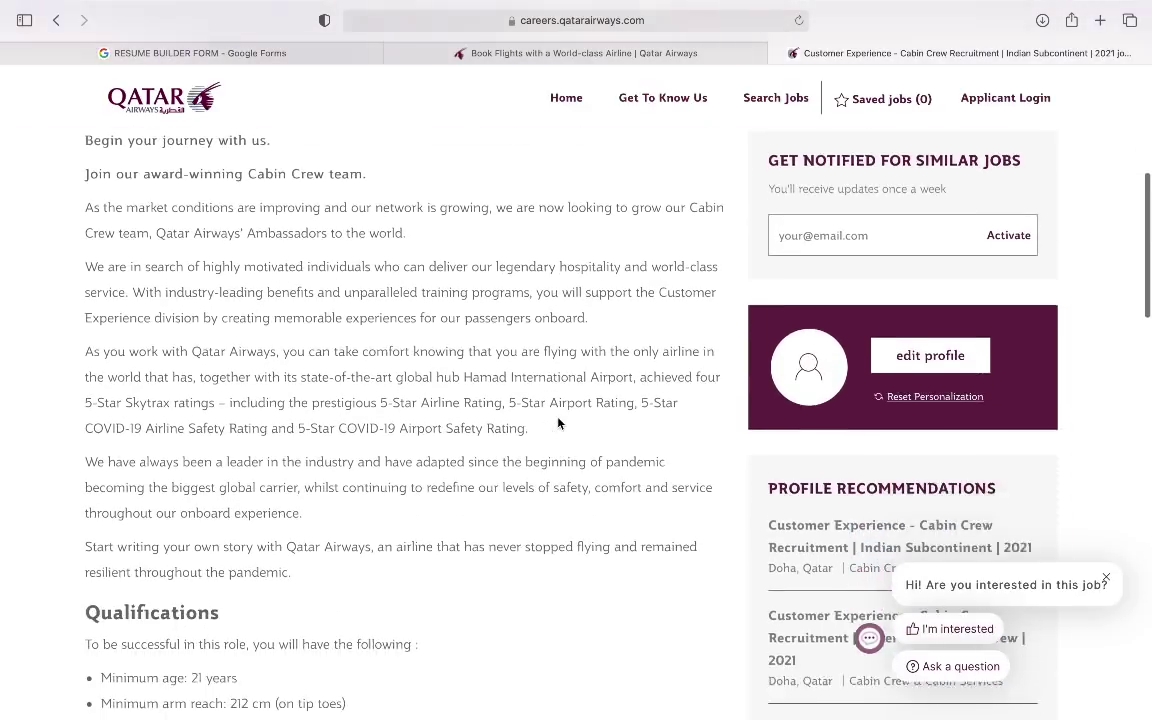
pyautogui.scroll(1, 770, 310)
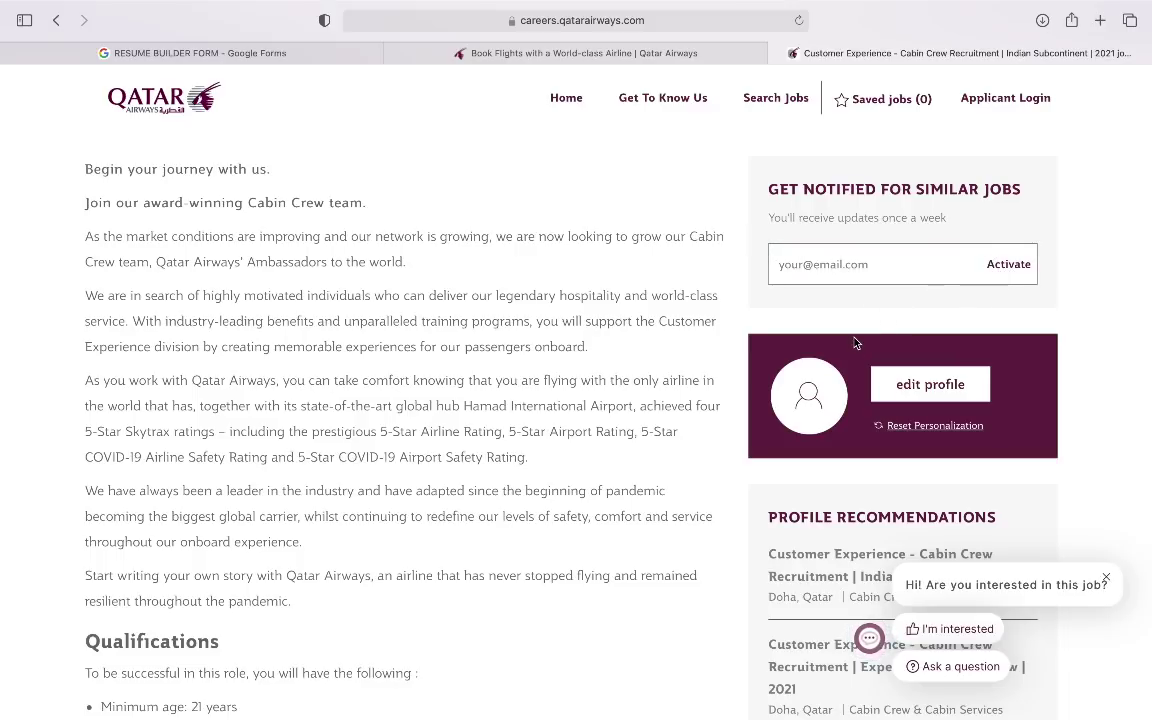
pyautogui.scroll(-3, 854, 342)
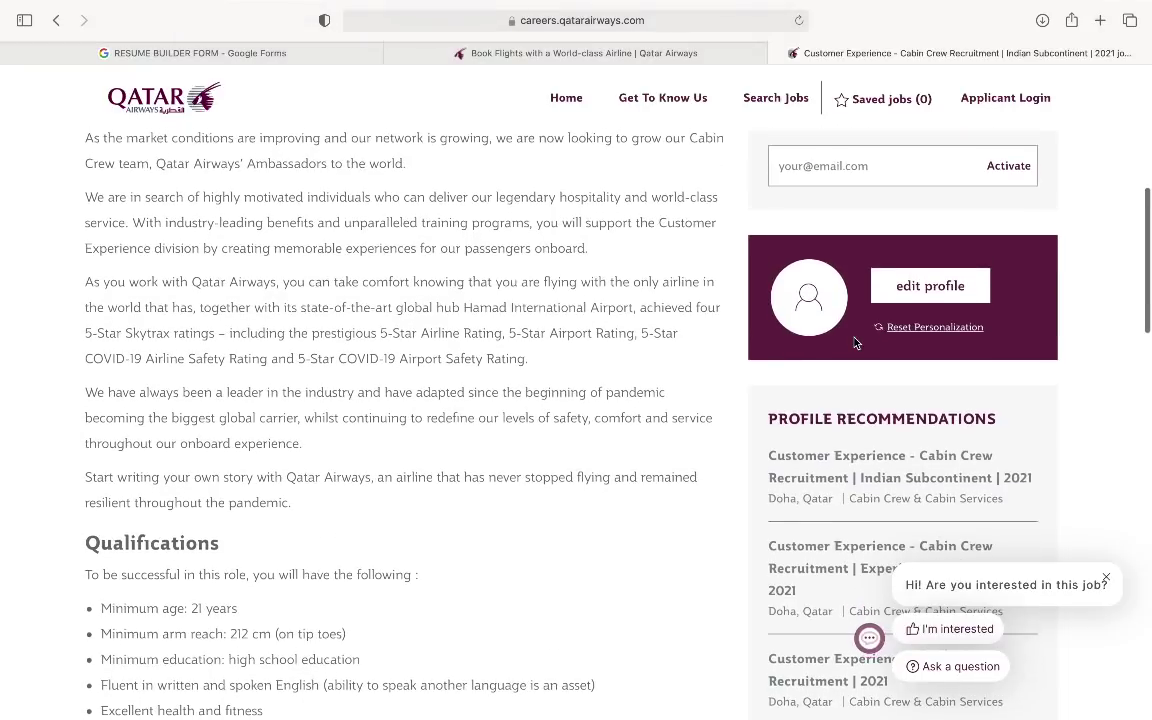
pyautogui.scroll(-2, 854, 342)
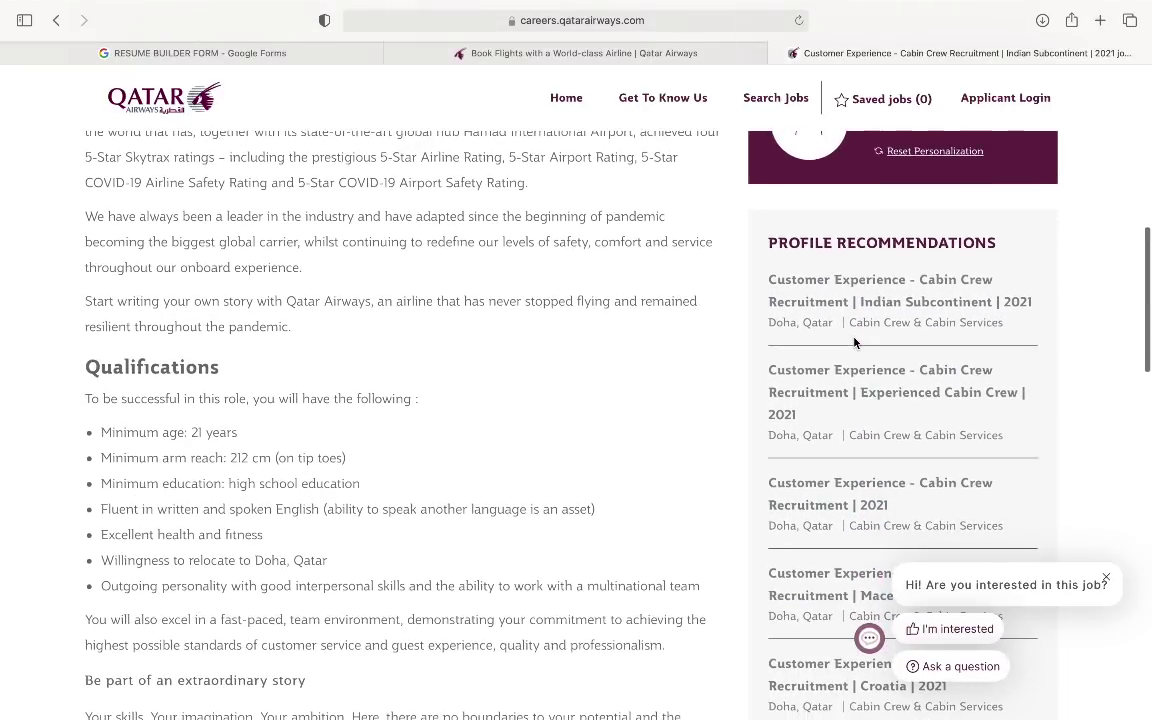
pyautogui.scroll(3, 685, 320)
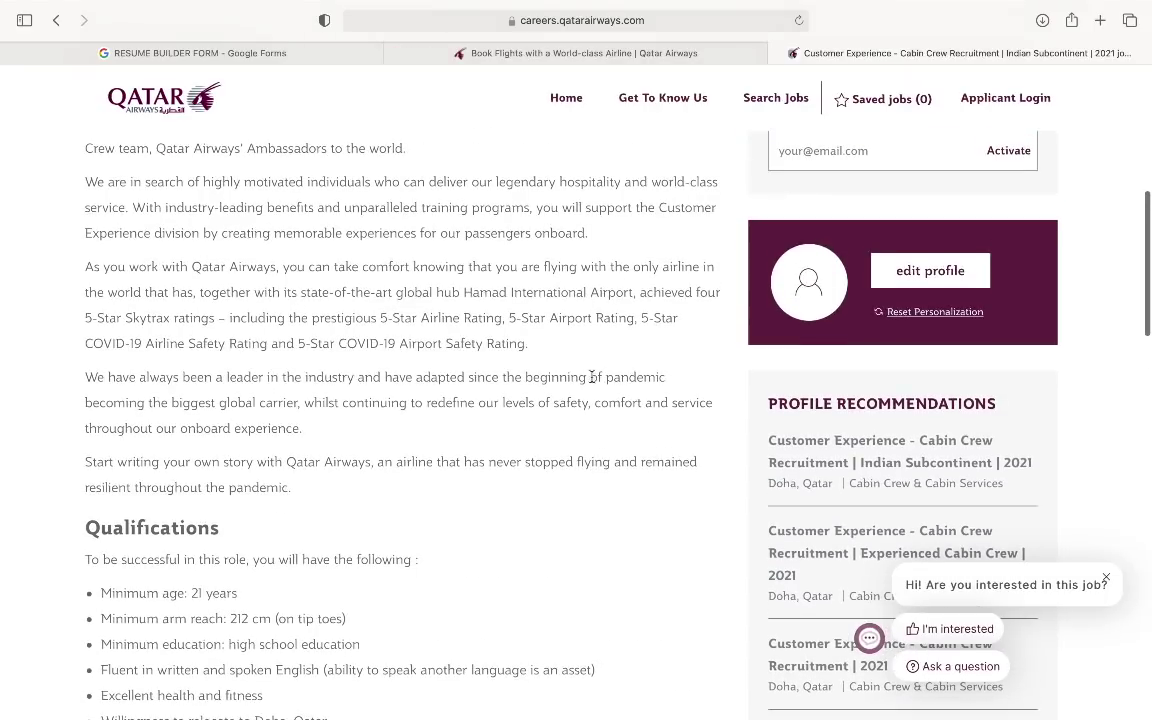
pyautogui.scroll(-7, 341, 516)
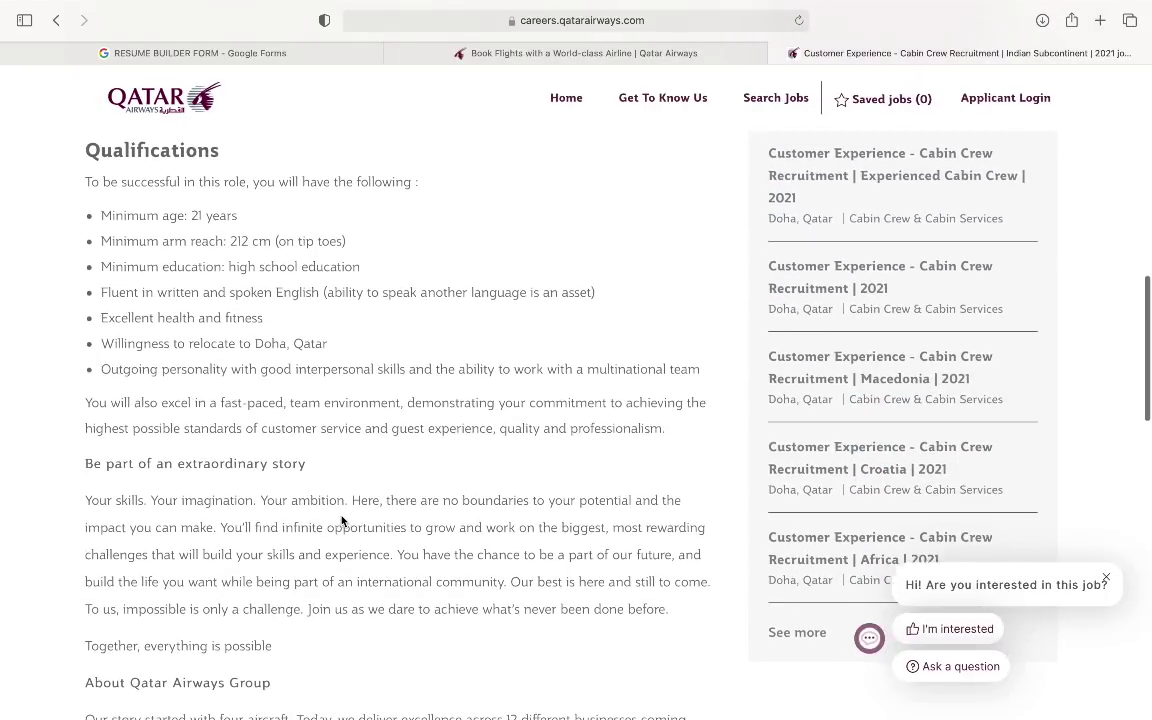
pyautogui.scroll(-7, 341, 516)
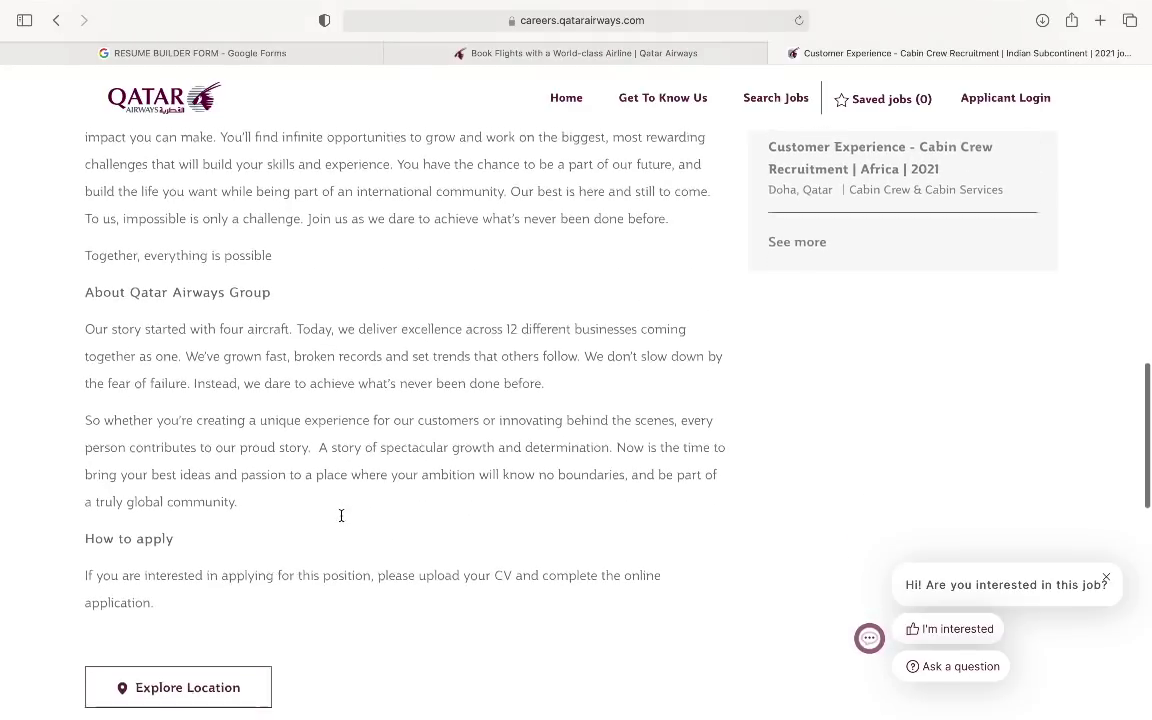
pyautogui.scroll(7, 341, 520)
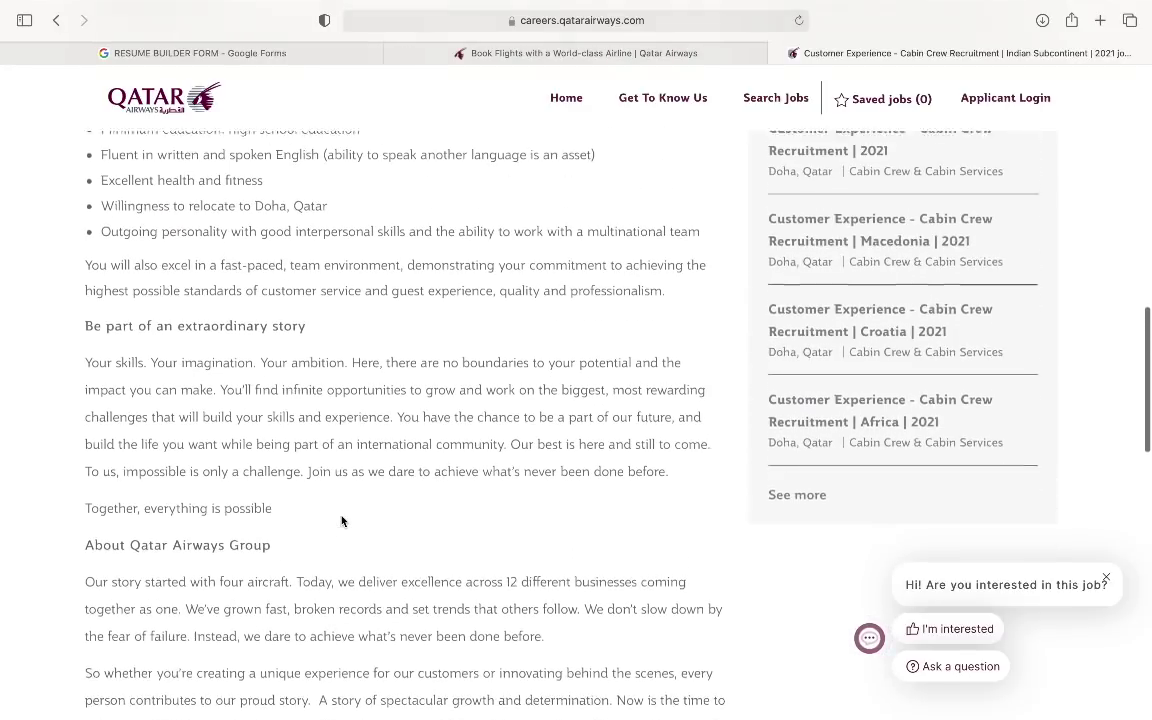
pyautogui.scroll(3, 341, 521)
pyautogui.scroll(-5, 341, 521)
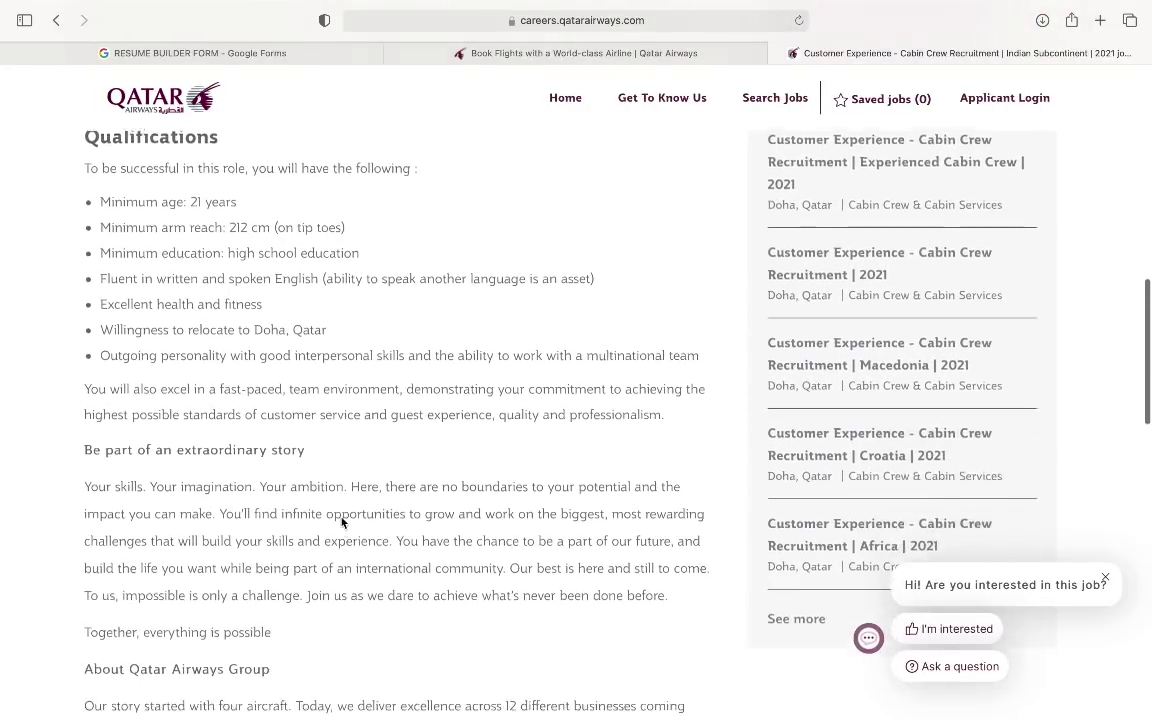
pyautogui.scroll(6, 341, 520)
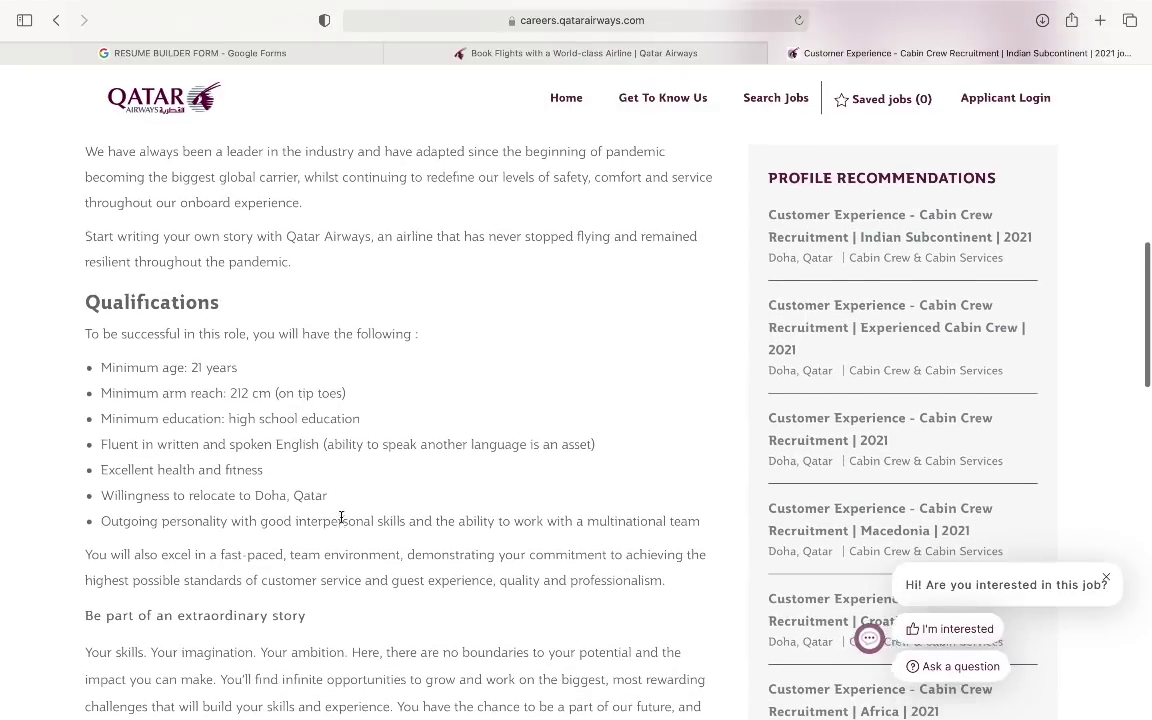
pyautogui.scroll(1, 338, 518)
pyautogui.scroll(-6, 342, 521)
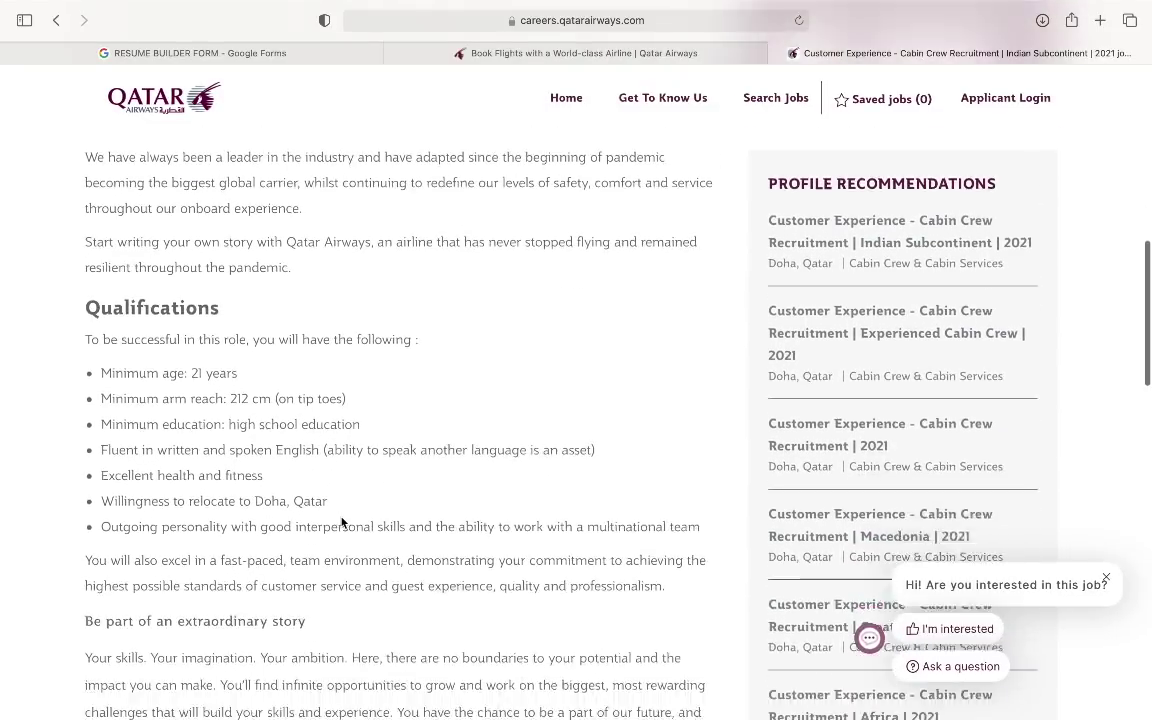
pyautogui.scroll(-1, 341, 521)
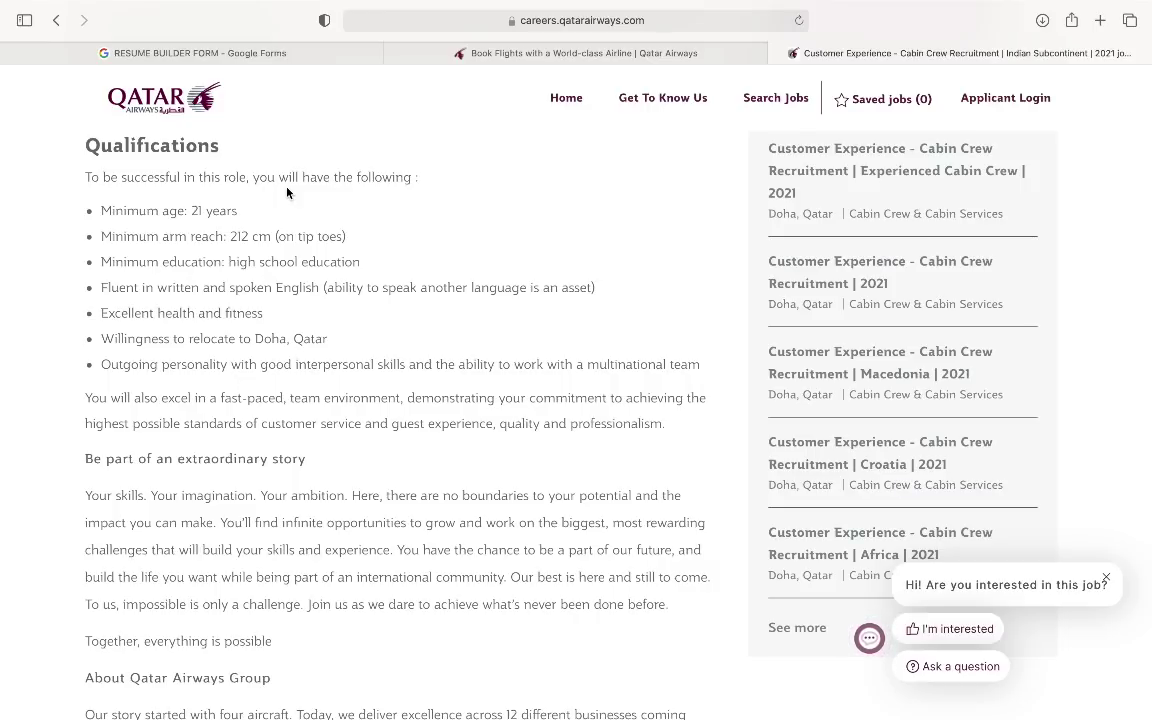
pyautogui.scroll(-1, 287, 193)
pyautogui.scroll(2, 287, 193)
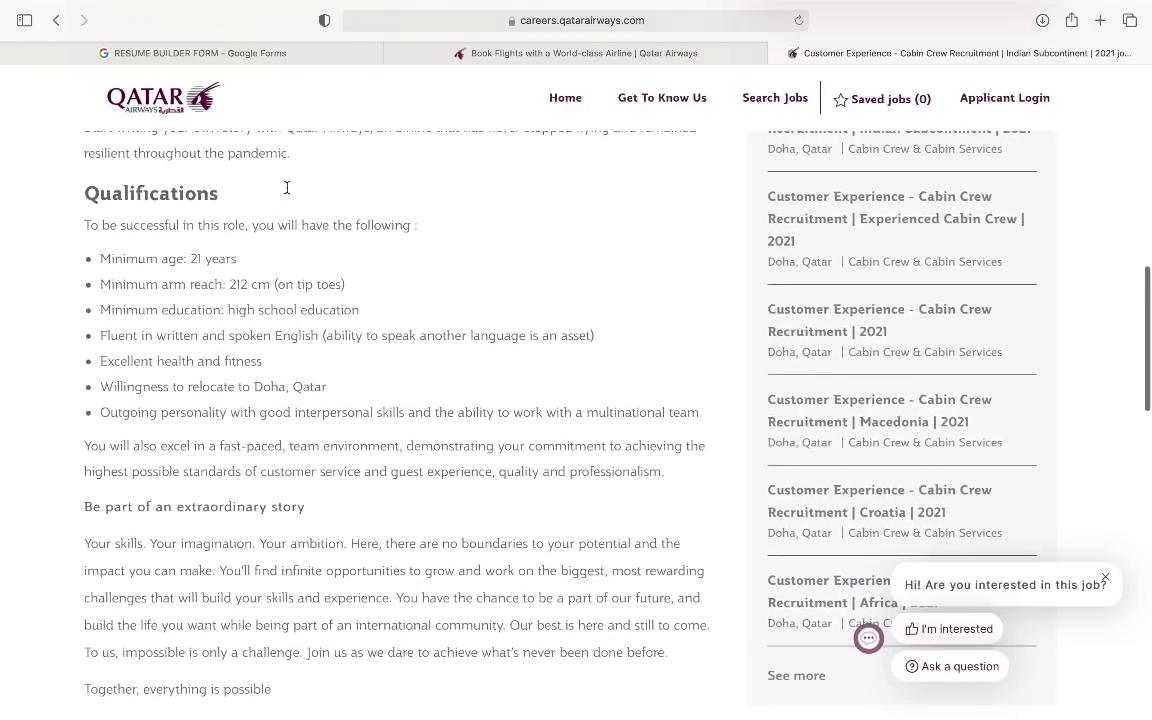
pyautogui.scroll(-1, 287, 193)
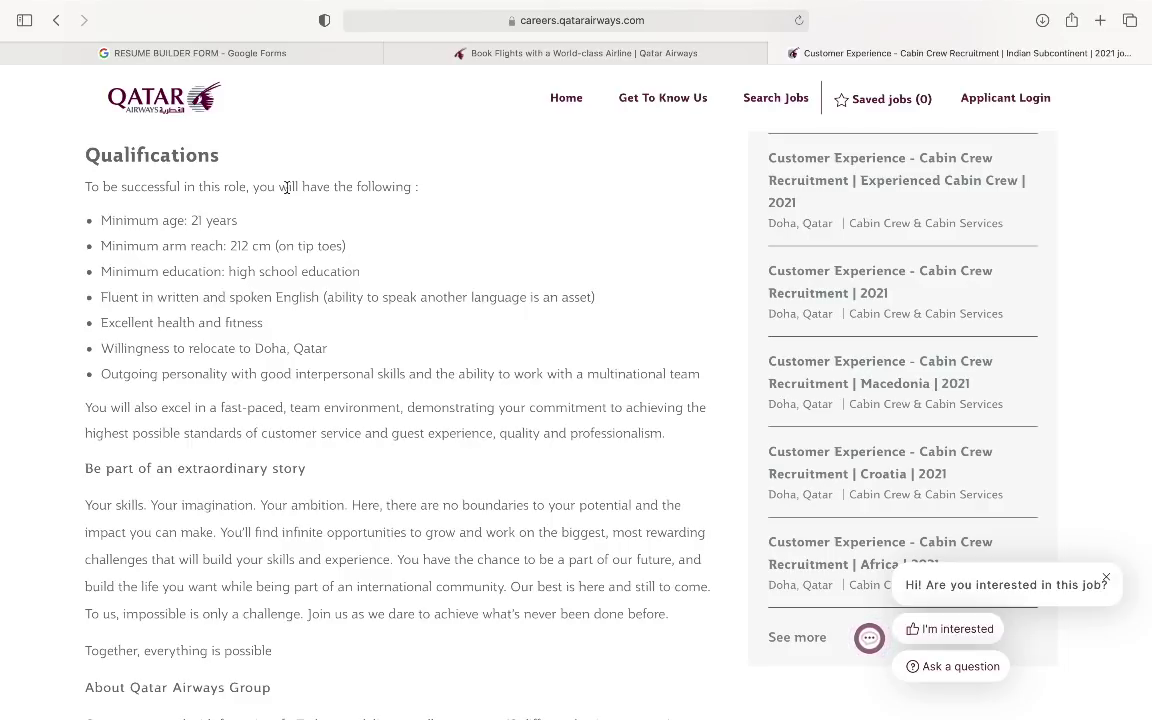
pyautogui.scroll(-1, 287, 187)
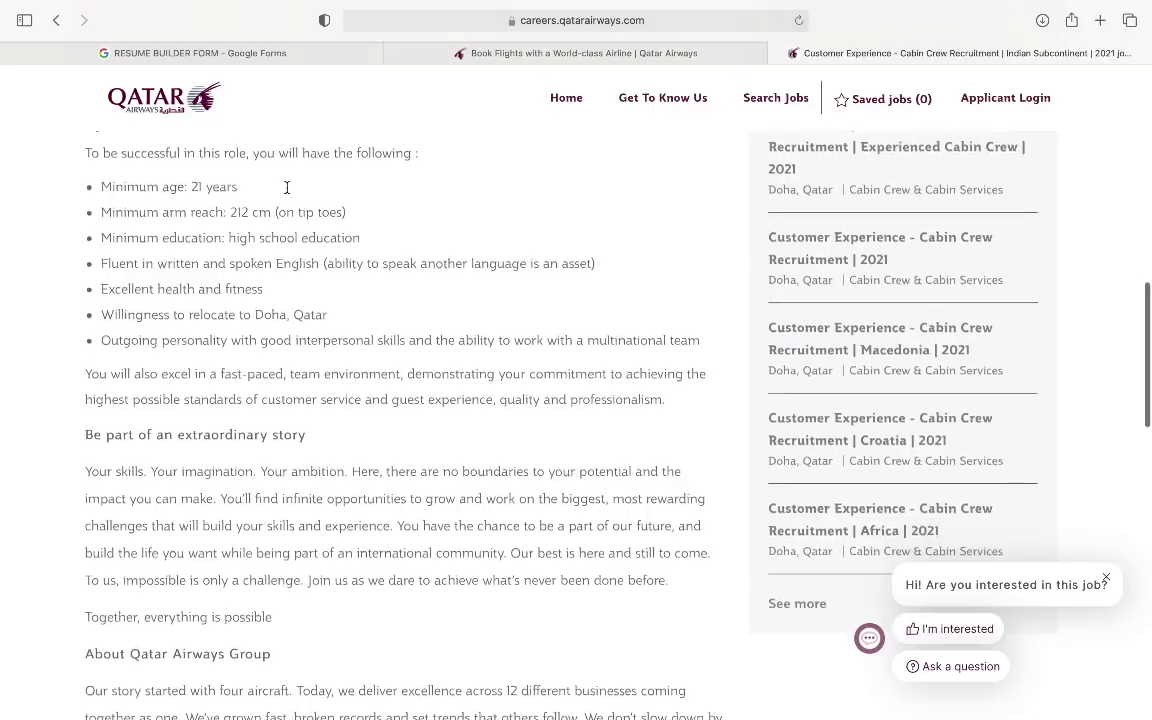
pyautogui.scroll(2, 287, 190)
pyautogui.scroll(-3, 287, 192)
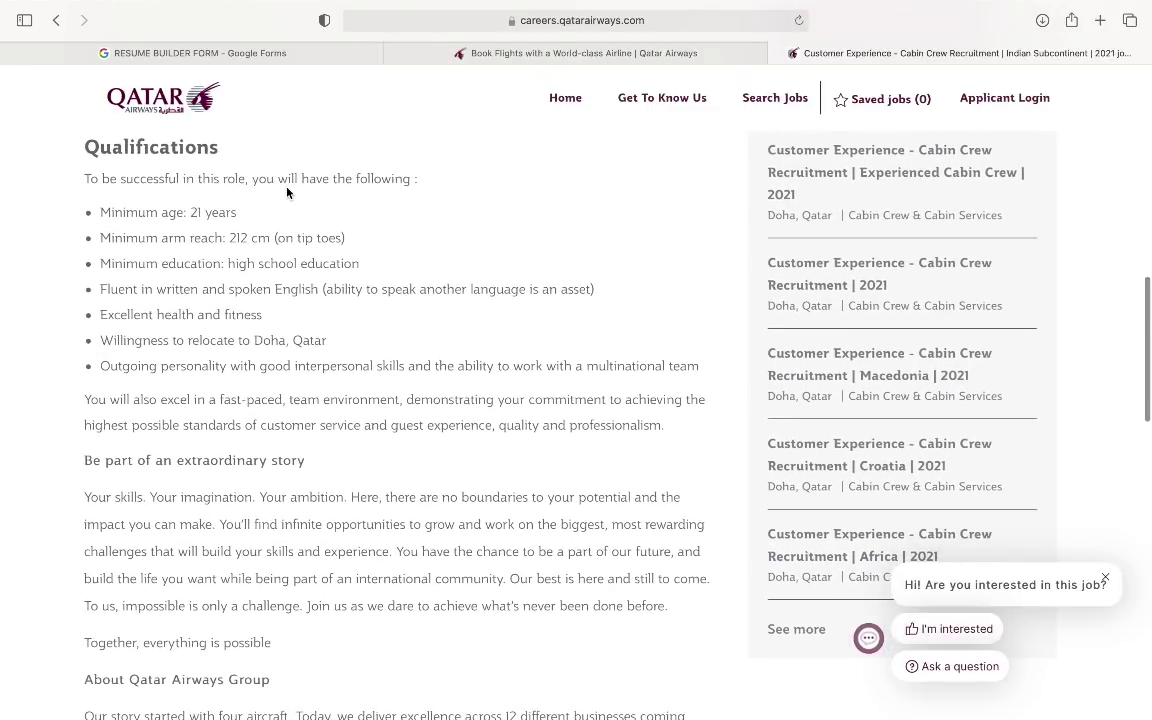
pyautogui.scroll(-5, 287, 192)
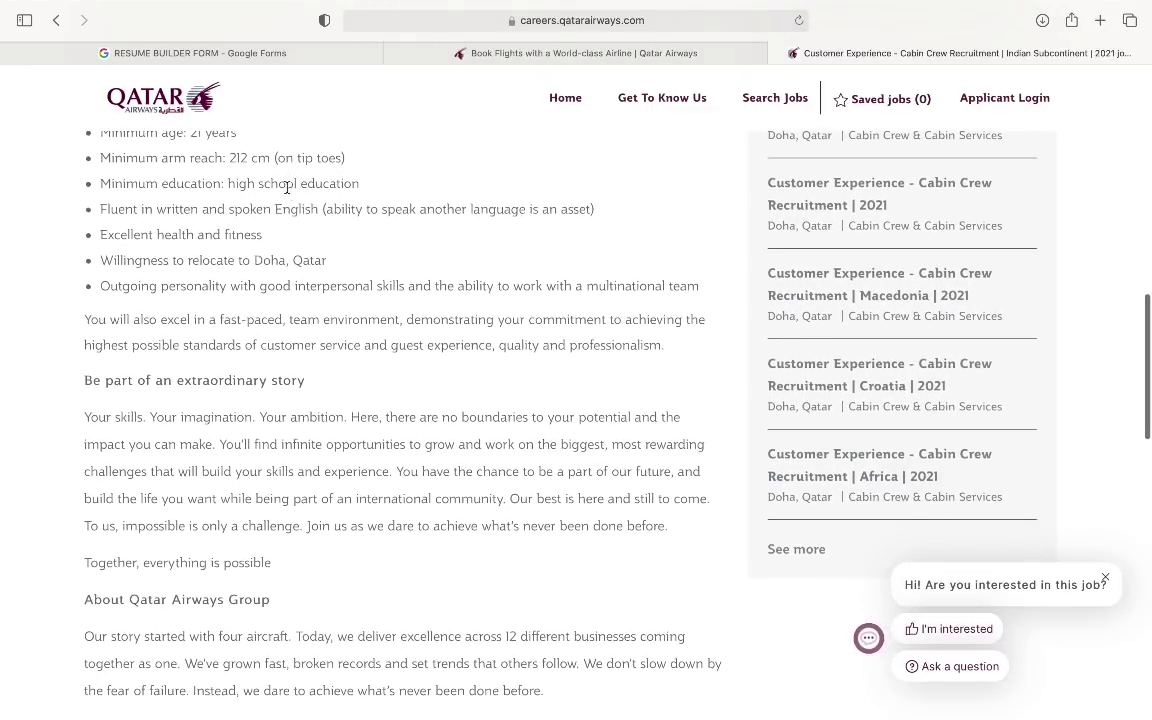
pyautogui.scroll(10, 287, 192)
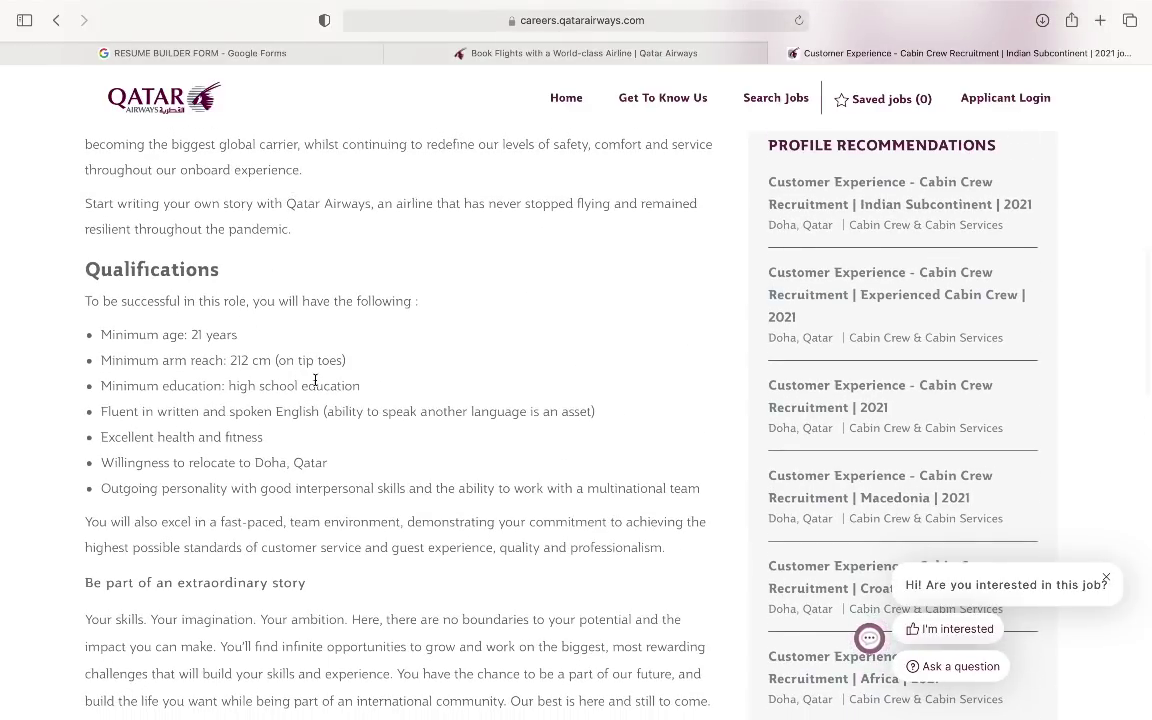
pyautogui.scroll(-4, 315, 380)
pyautogui.scroll(-1, 315, 385)
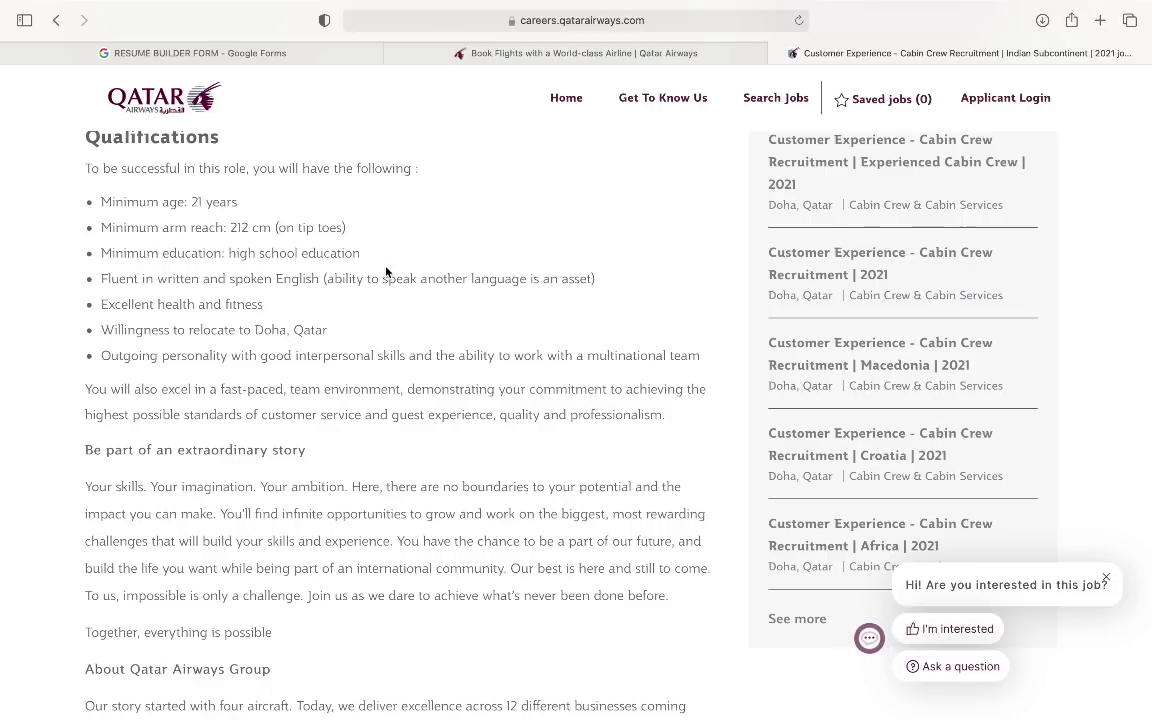
# Scroll past About Qatar Airways Group to the How to apply section and Apply Now button
pyautogui.scroll(-1, 386, 270)
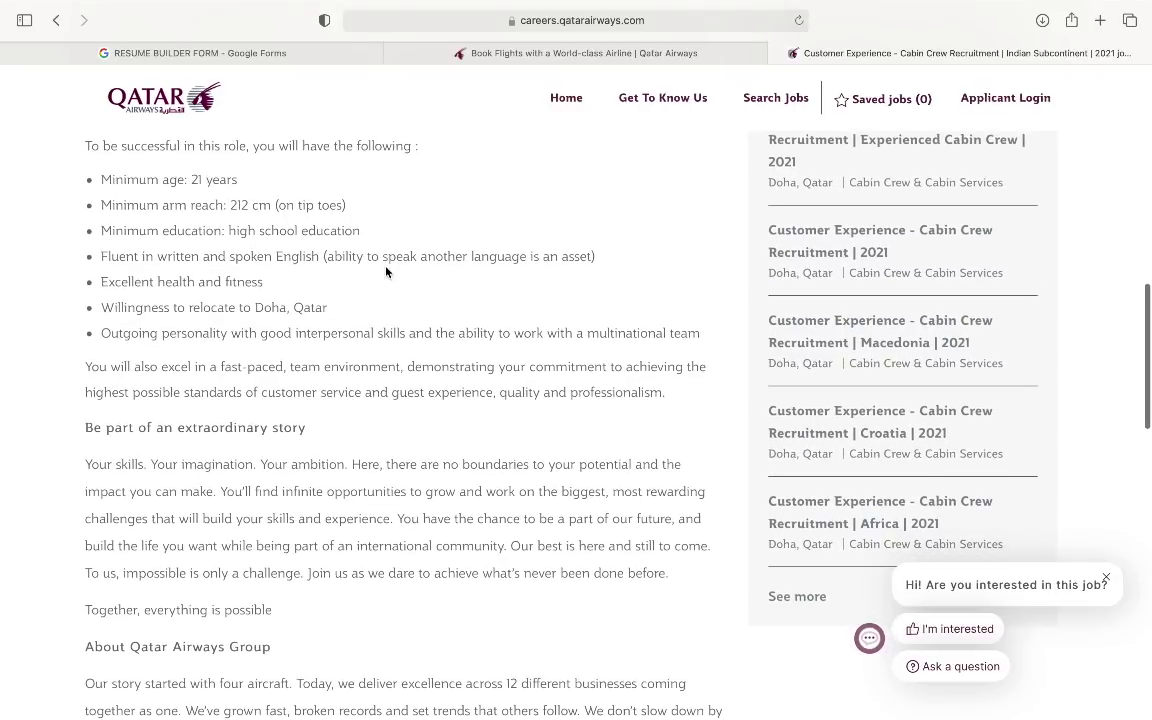
pyautogui.scroll(1, 386, 270)
pyautogui.scroll(-3, 384, 272)
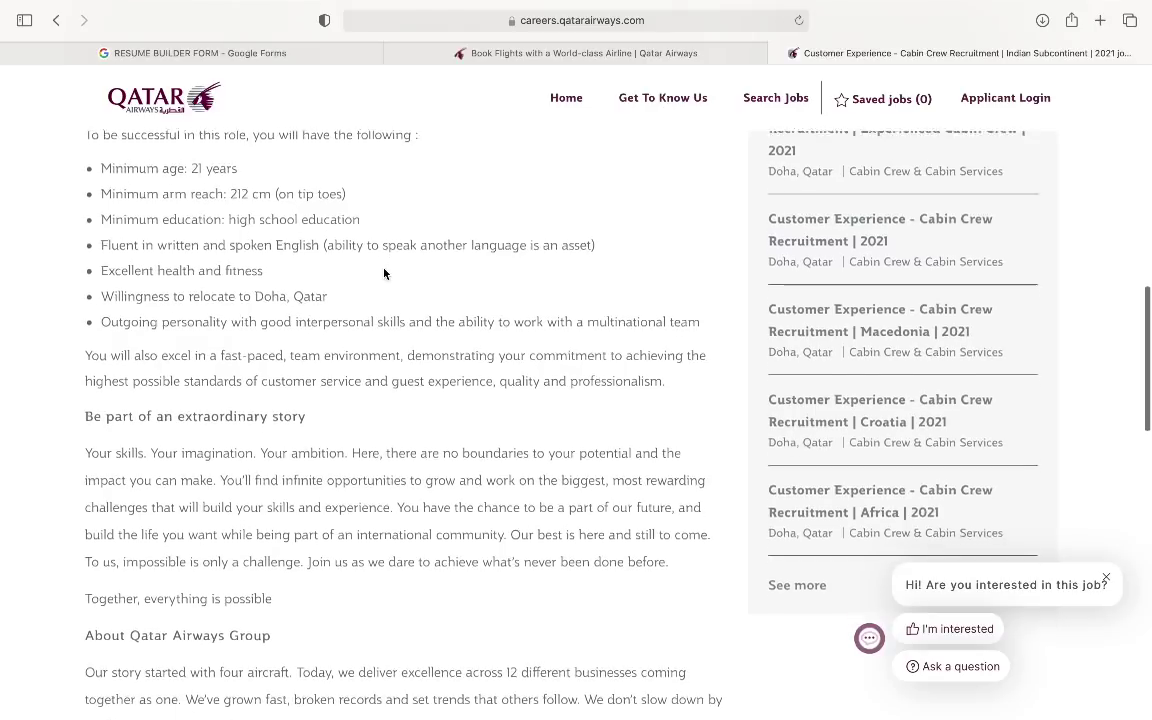
pyautogui.scroll(4, 384, 272)
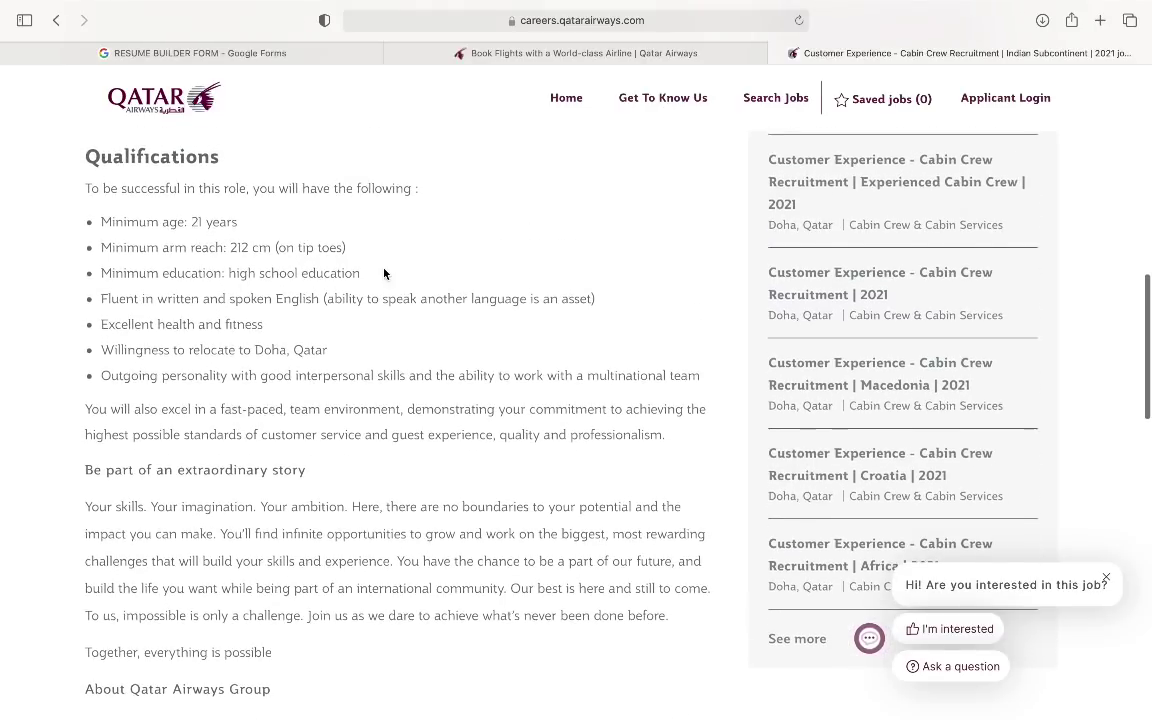
pyautogui.scroll(-3, 384, 272)
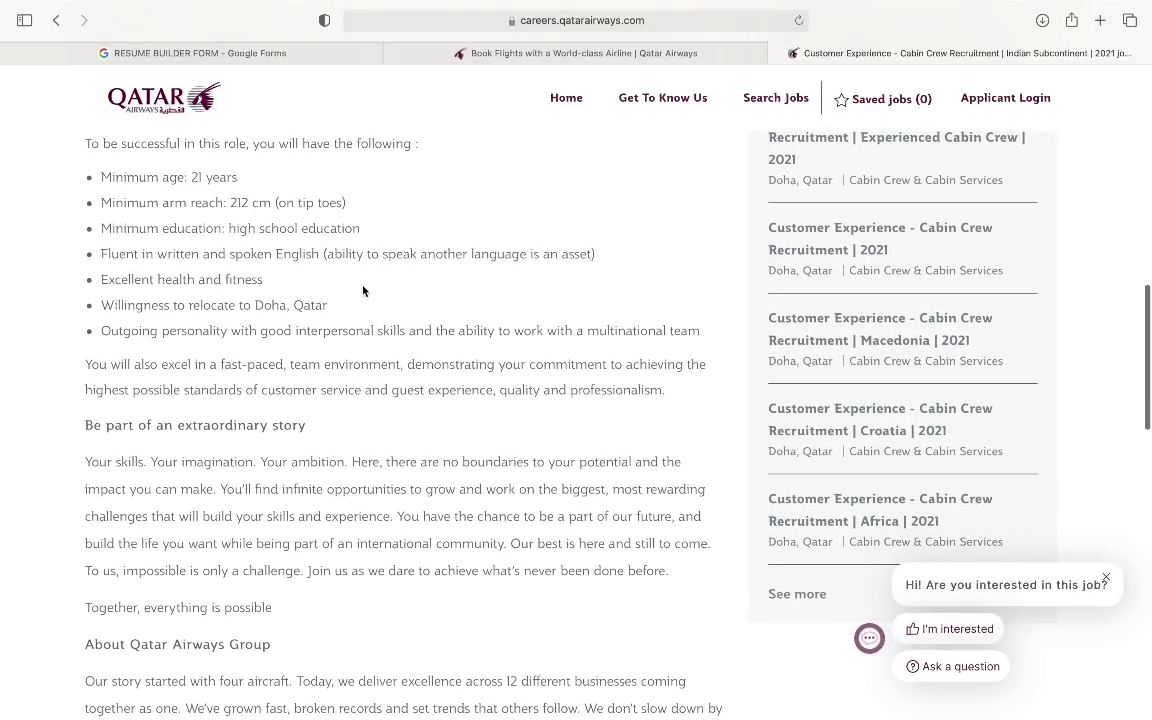
pyautogui.scroll(-4, 326, 294)
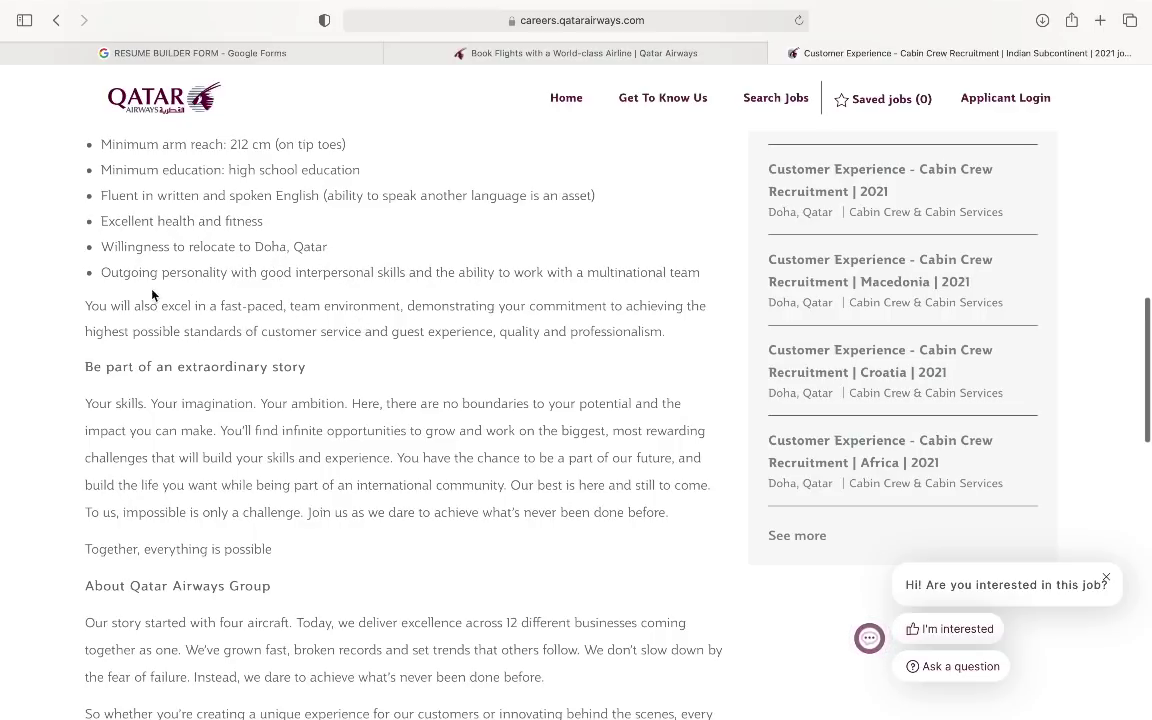
pyautogui.scroll(-2, 383, 386)
pyautogui.scroll(5, 383, 390)
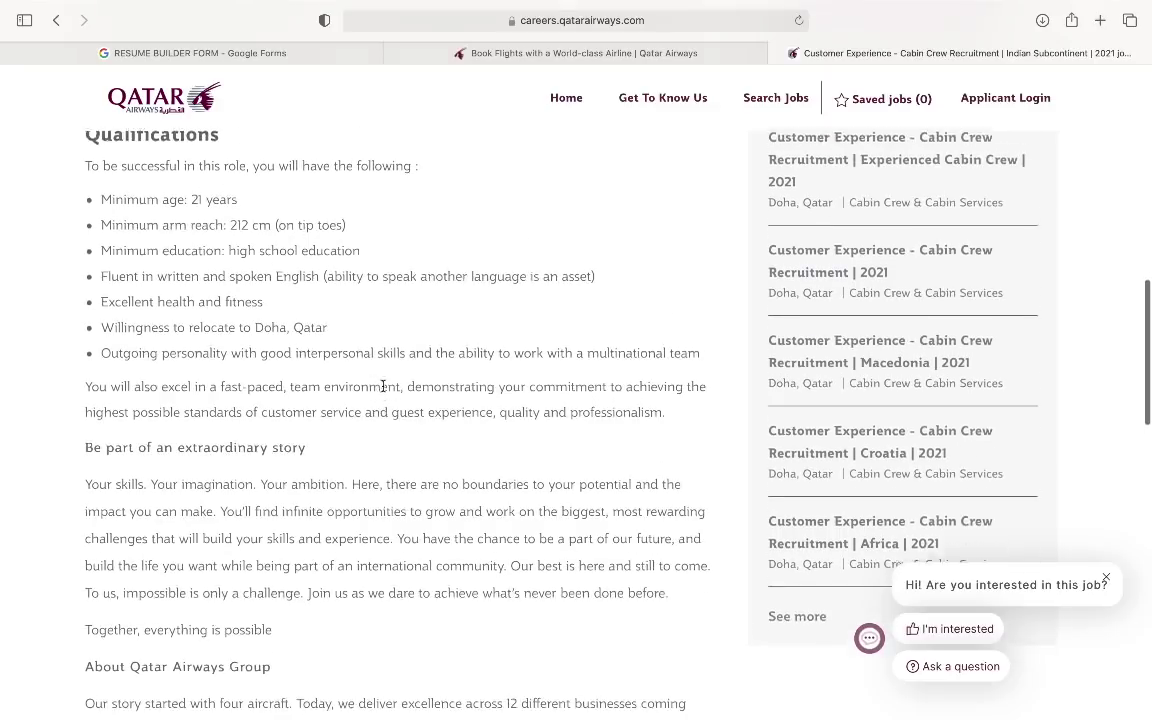
pyautogui.scroll(-3, 383, 390)
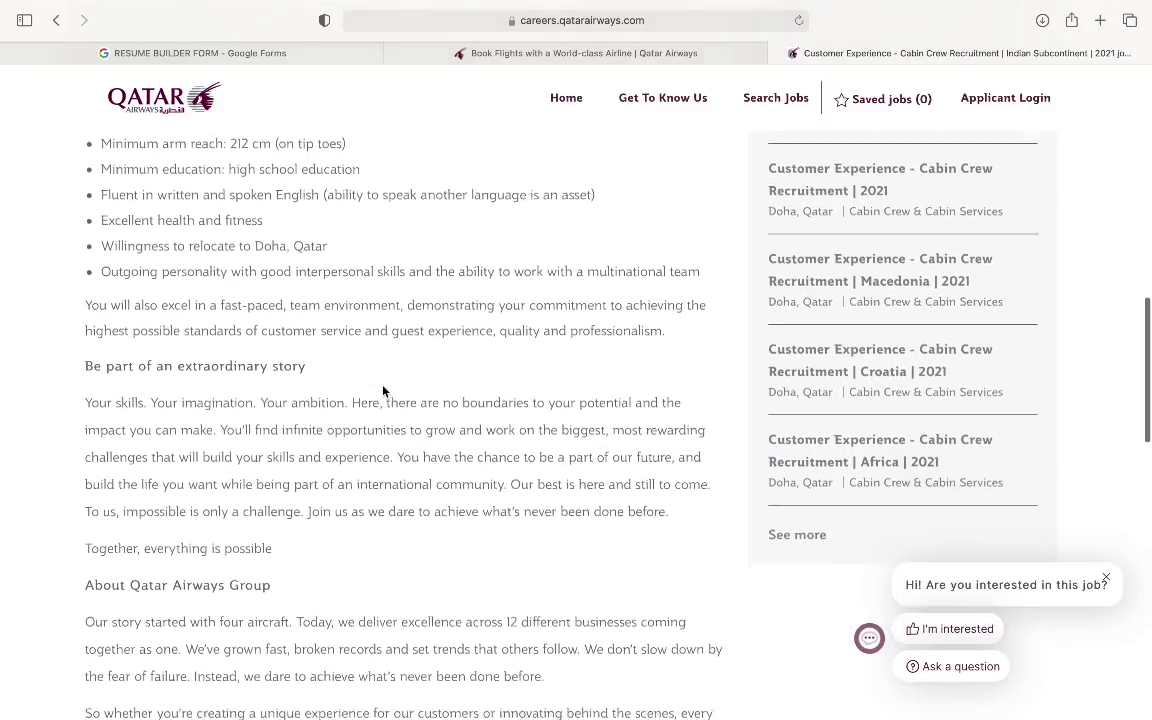
pyautogui.scroll(-4, 383, 391)
pyautogui.scroll(-9, 383, 391)
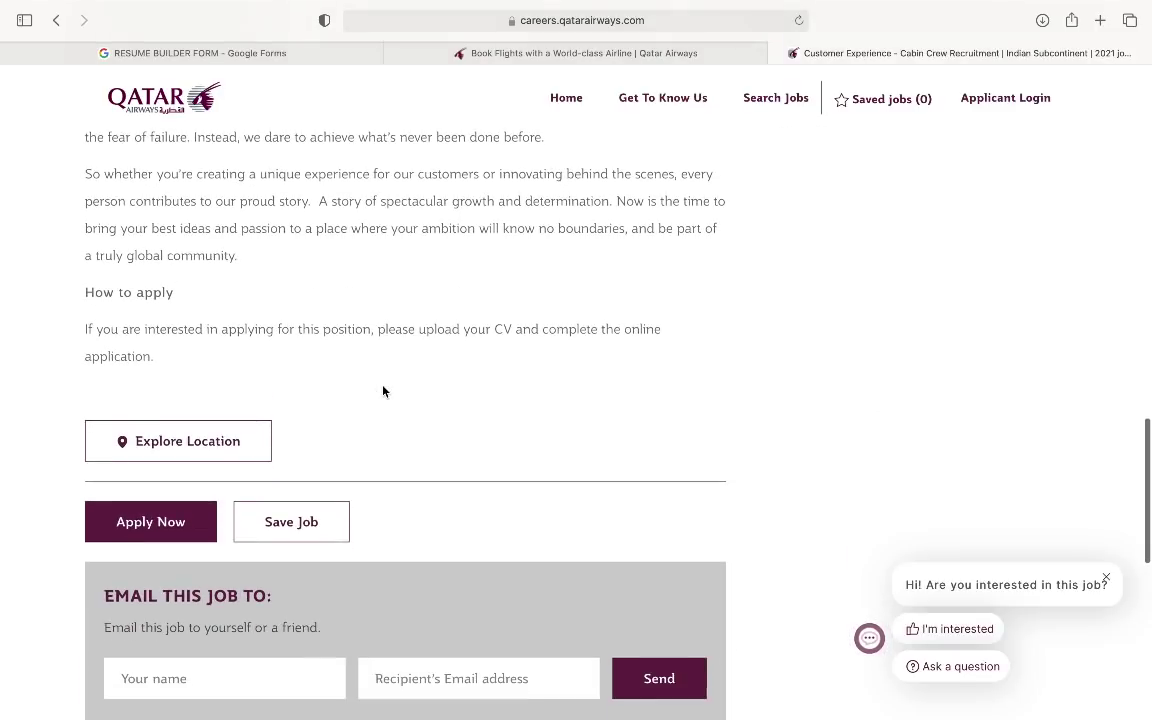
pyautogui.scroll(-3, 383, 391)
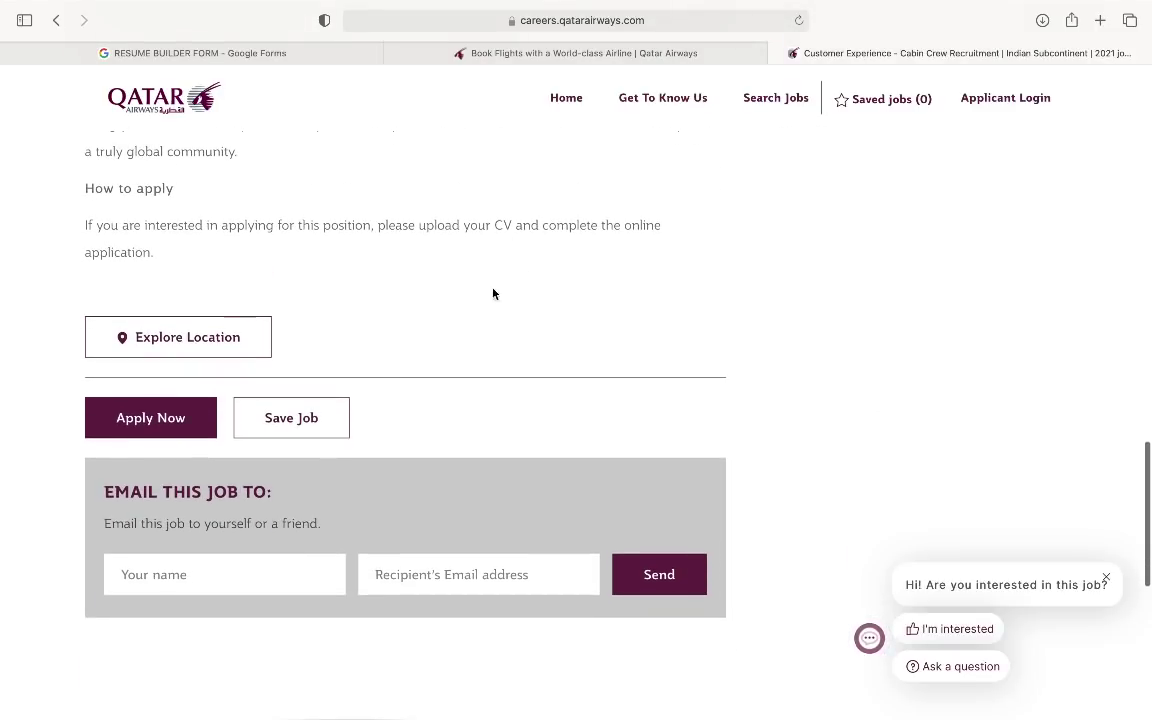
# Apply for the Indian Subcontinent cabin crew job and accept the Privacy Agreement
pyautogui.click(180, 422)
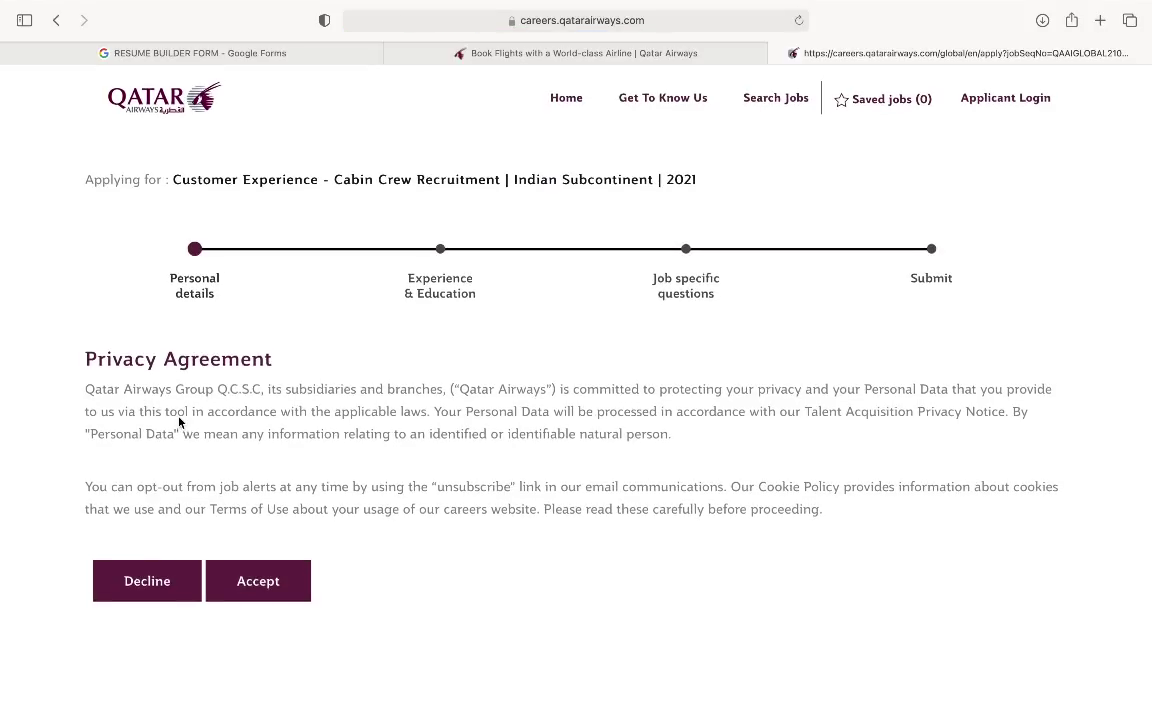
pyautogui.click(258, 581)
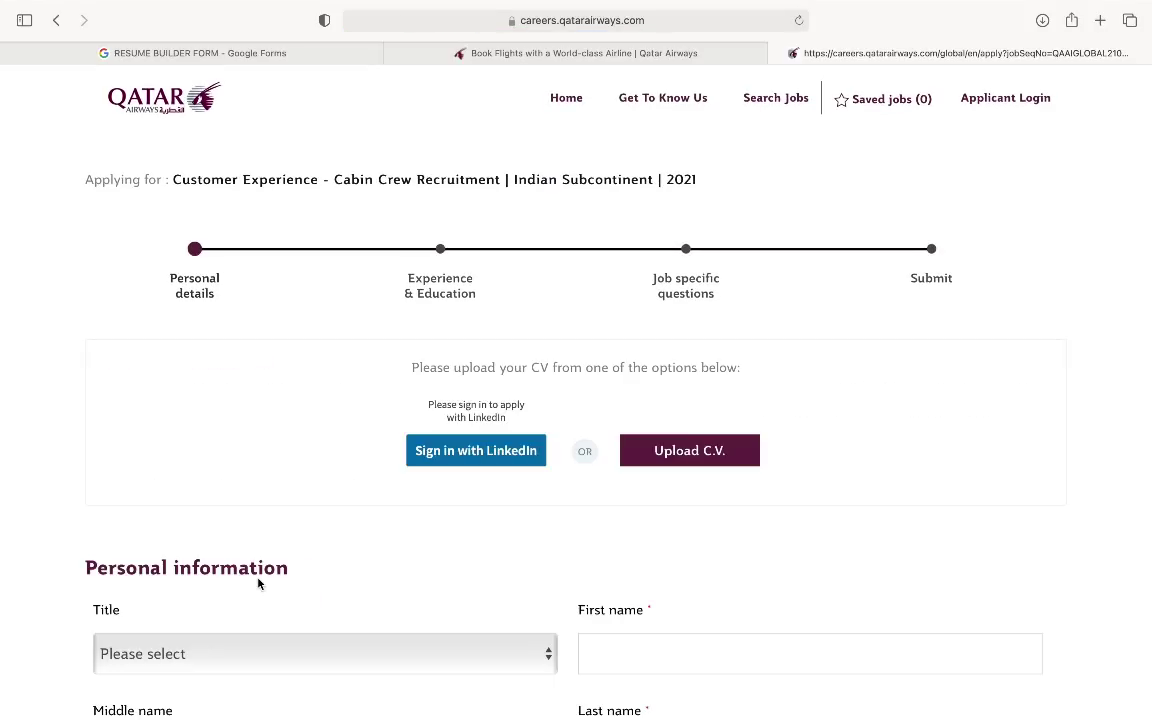
pyautogui.scroll(-2, 258, 583)
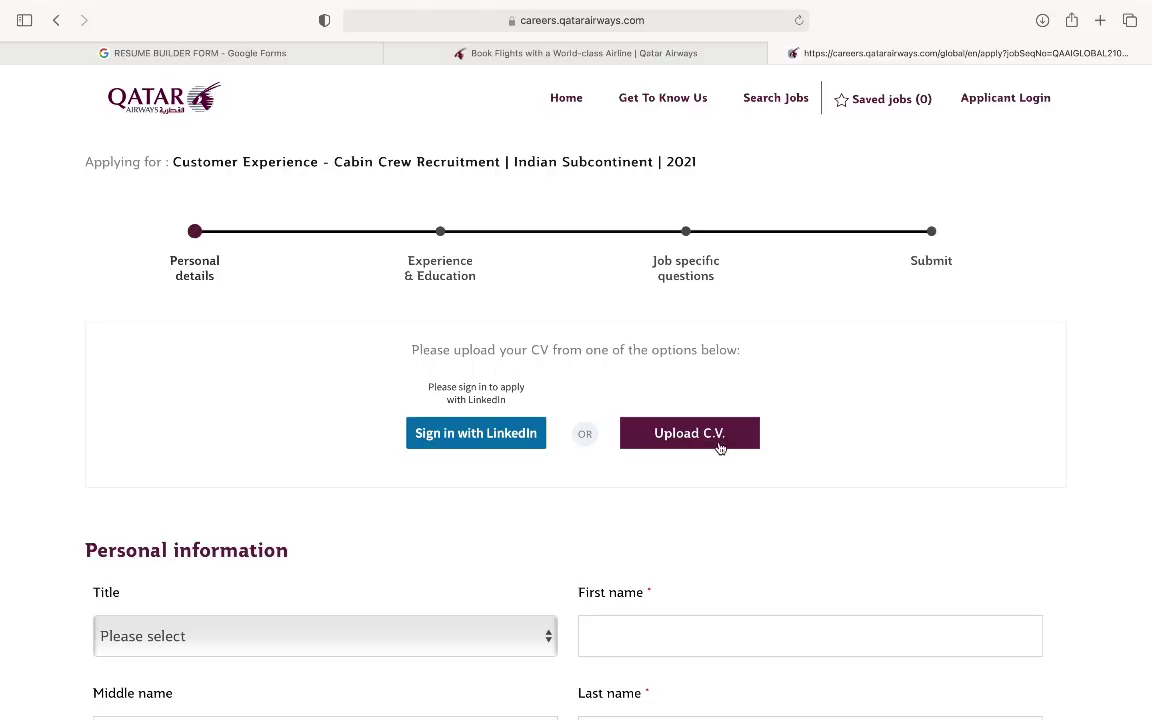
pyautogui.click(718, 444)
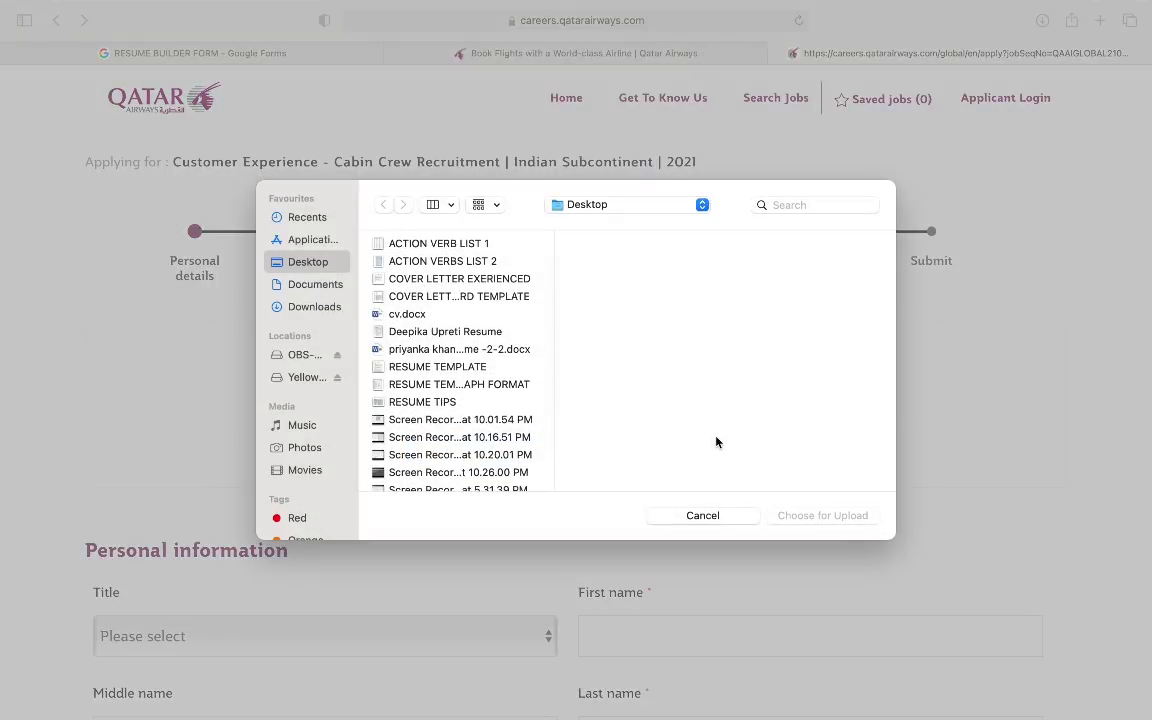
pyautogui.click(450, 369)
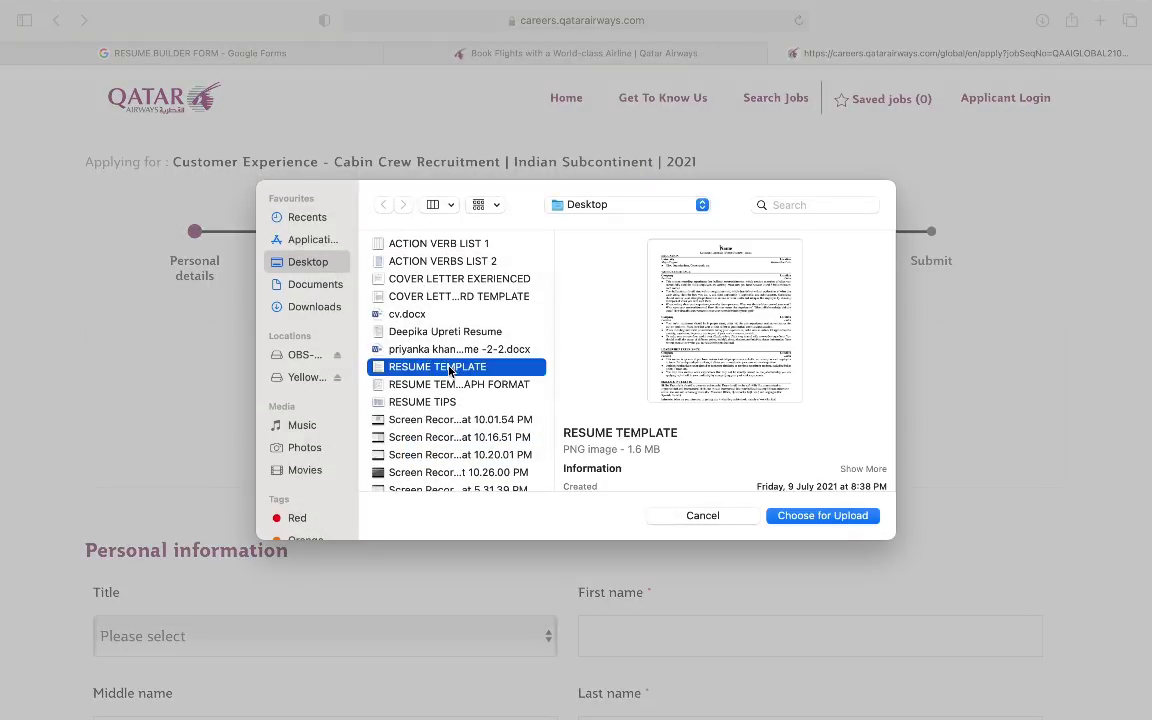
pyautogui.click(820, 516)
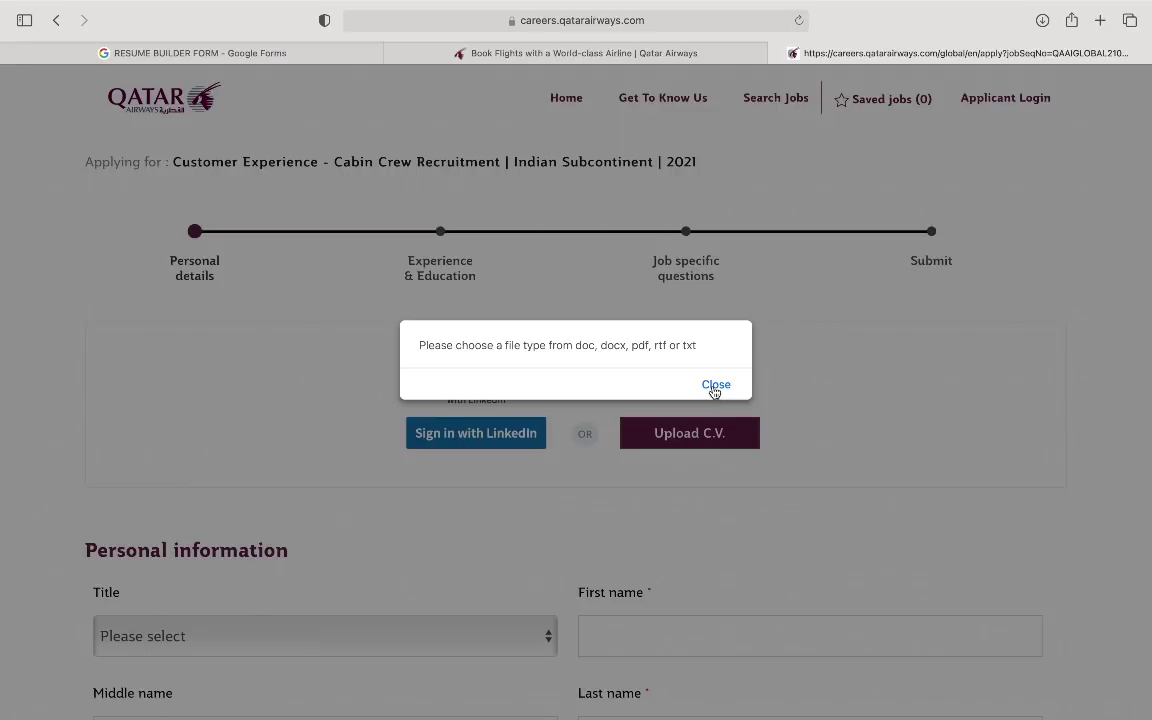
pyautogui.click(715, 386)
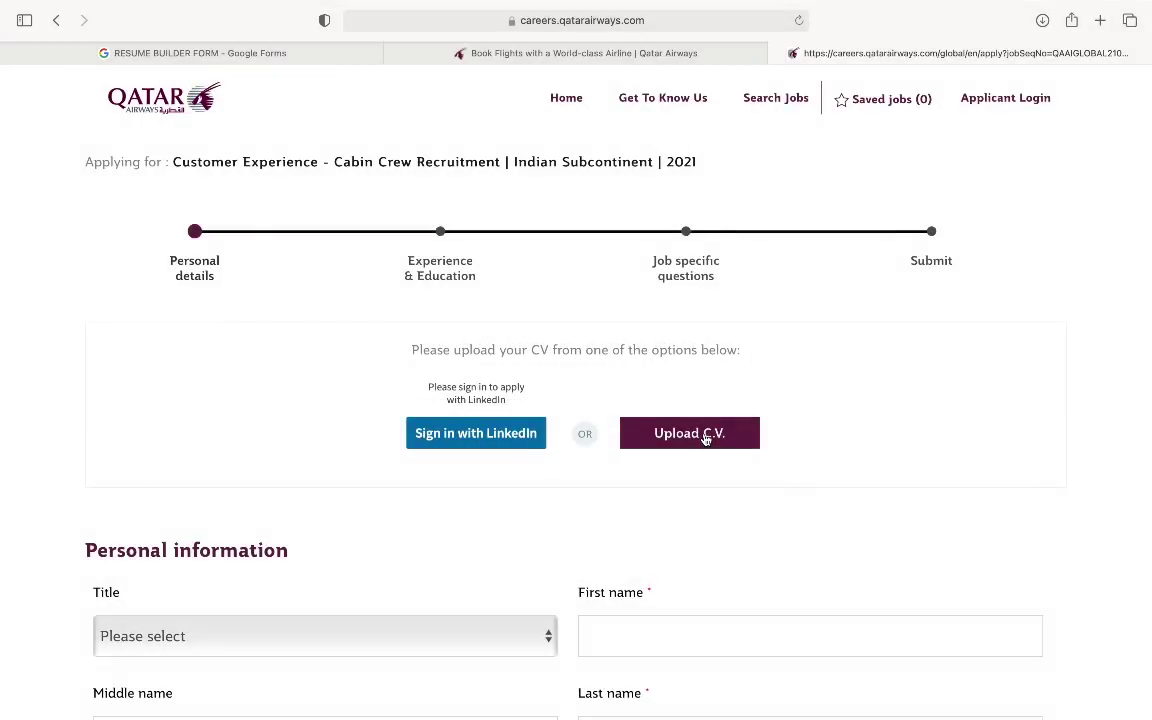
pyautogui.click(705, 438)
# Upload the 2019 resume .doc file as the CV and close the success message
pyautogui.scroll(-3, 400, 366)
pyautogui.scroll(-4, 400, 366)
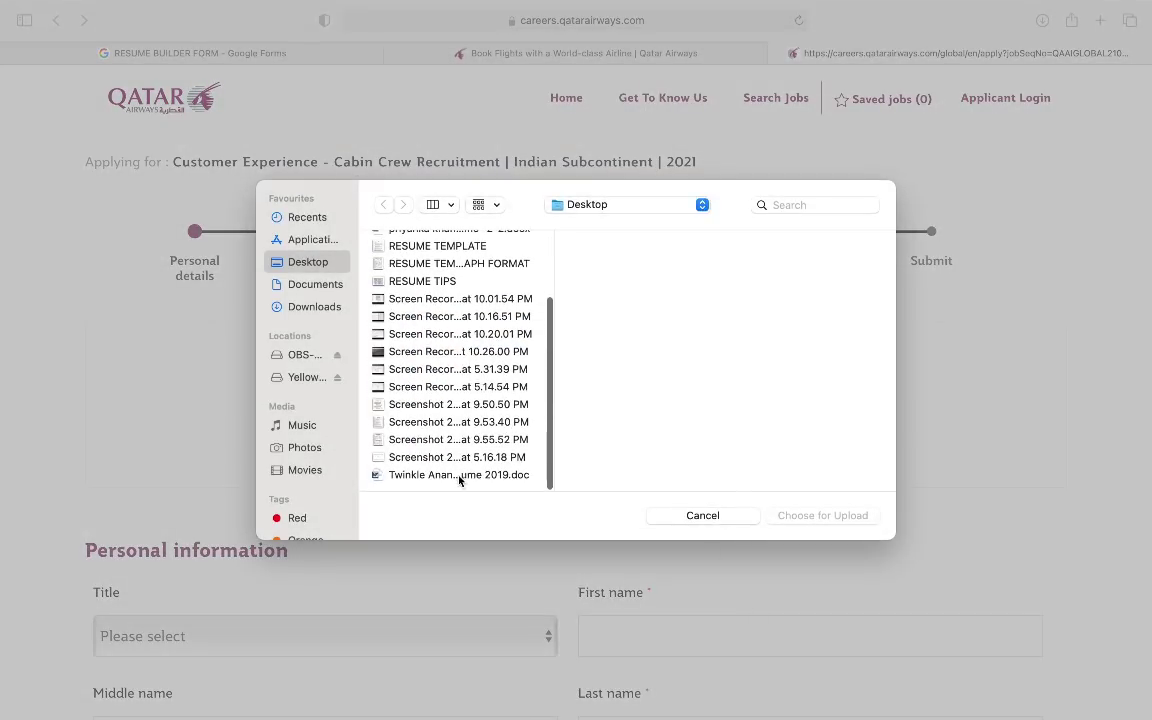
pyautogui.click(458, 476)
pyautogui.click(815, 515)
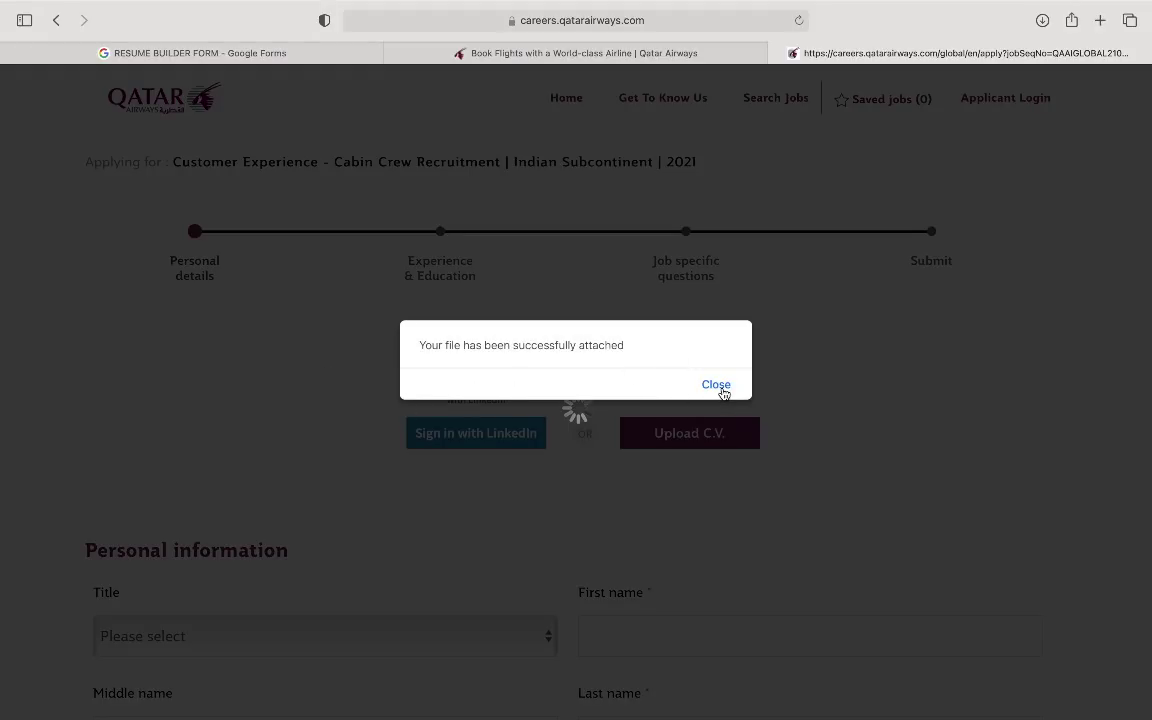
pyautogui.click(720, 389)
pyautogui.scroll(-2, 698, 519)
pyautogui.scroll(-3, 698, 519)
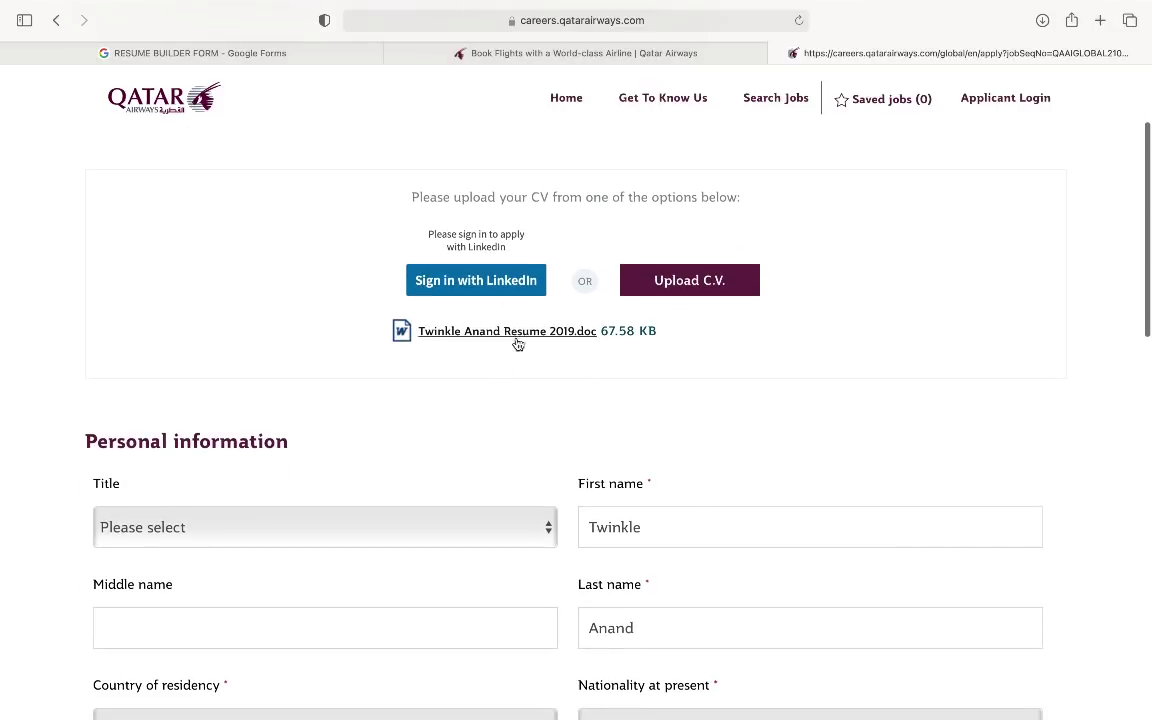
# Set the applicant's title to Ms
pyautogui.scroll(-5, 586, 365)
pyautogui.scroll(1, 584, 362)
pyautogui.scroll(-1, 584, 368)
pyautogui.scroll(1, 583, 376)
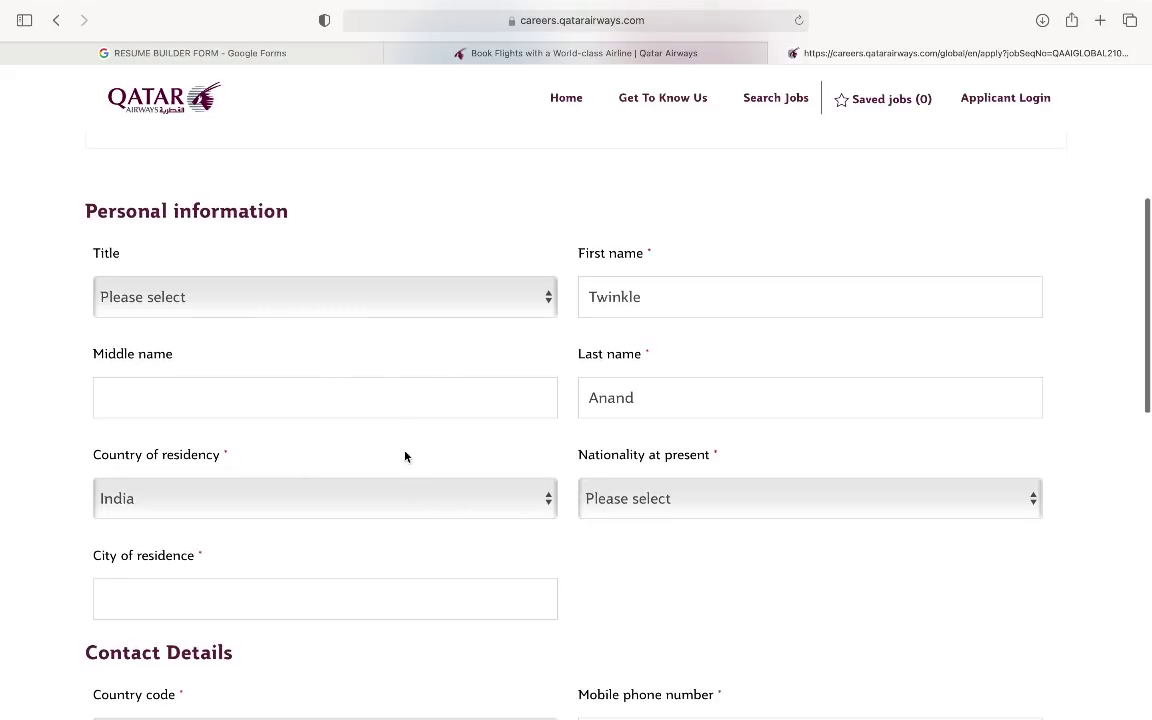
pyautogui.click(520, 306)
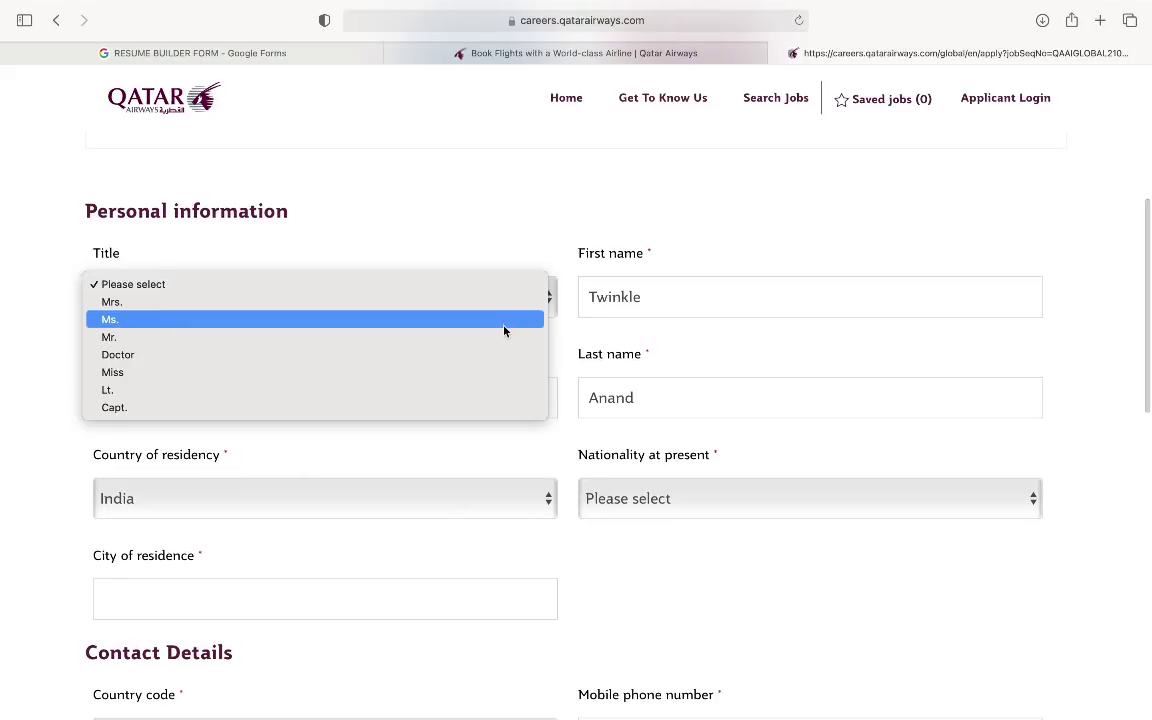
pyautogui.click(504, 319)
pyautogui.click(456, 406)
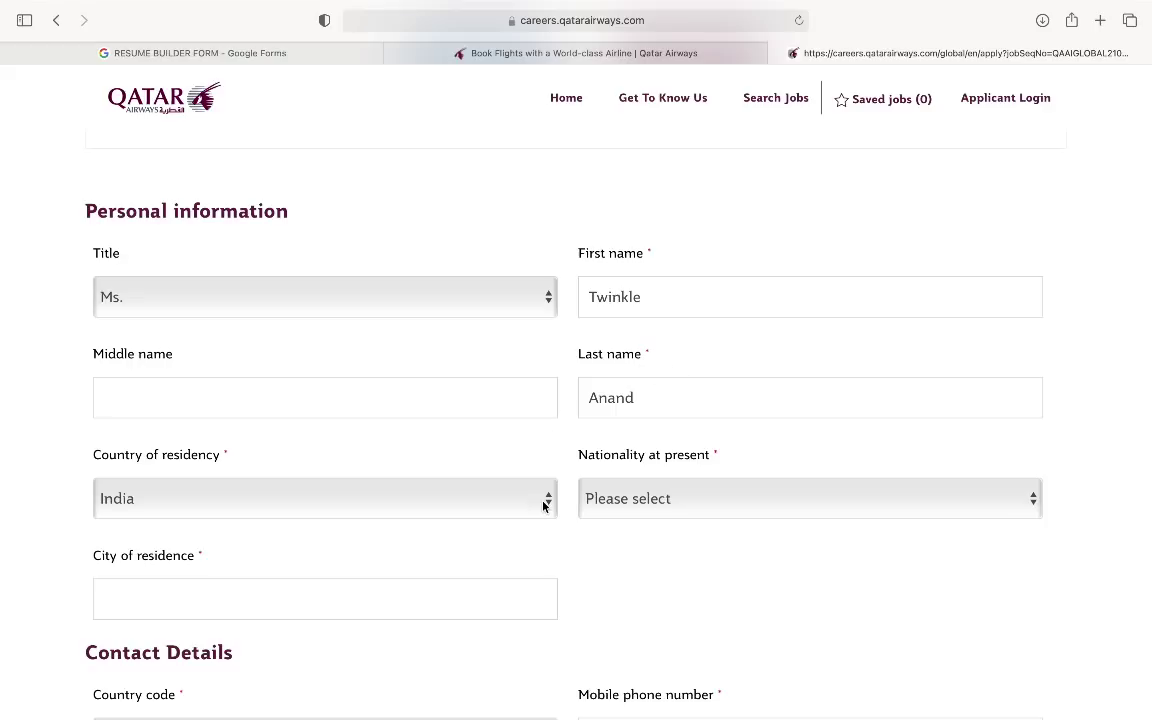
# Choose Indian as nationality and New Delhi as city of residence
pyautogui.click(1035, 507)
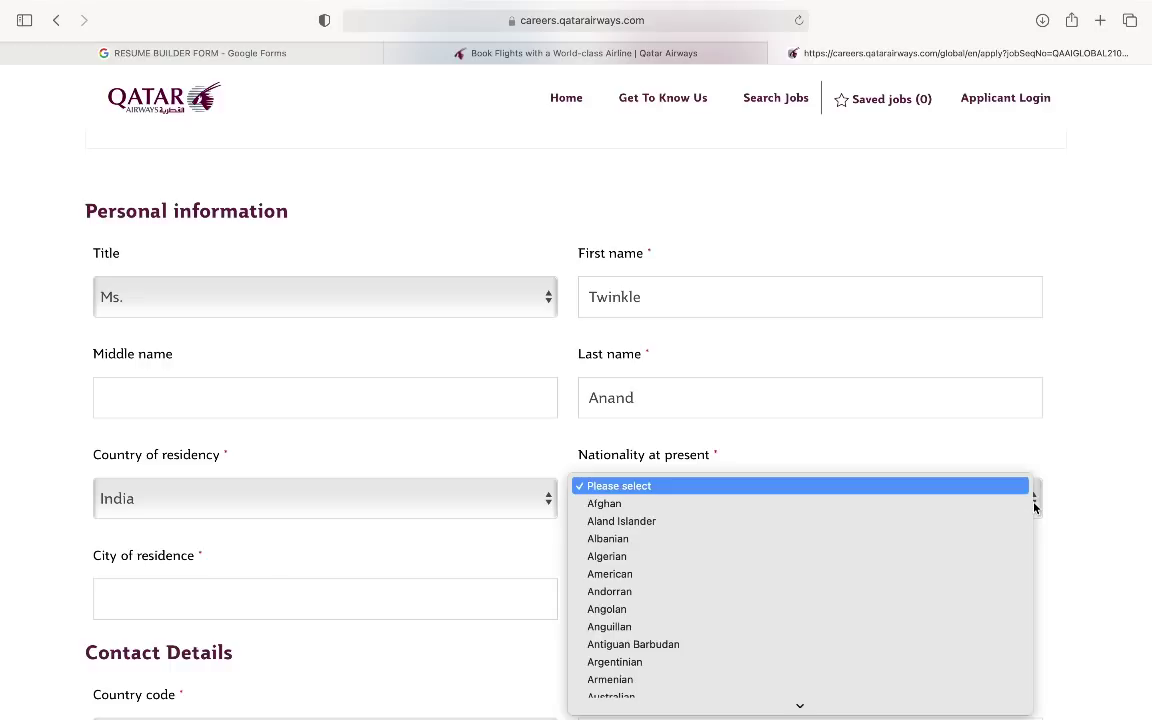
pyautogui.press('i')
pyautogui.press('n')
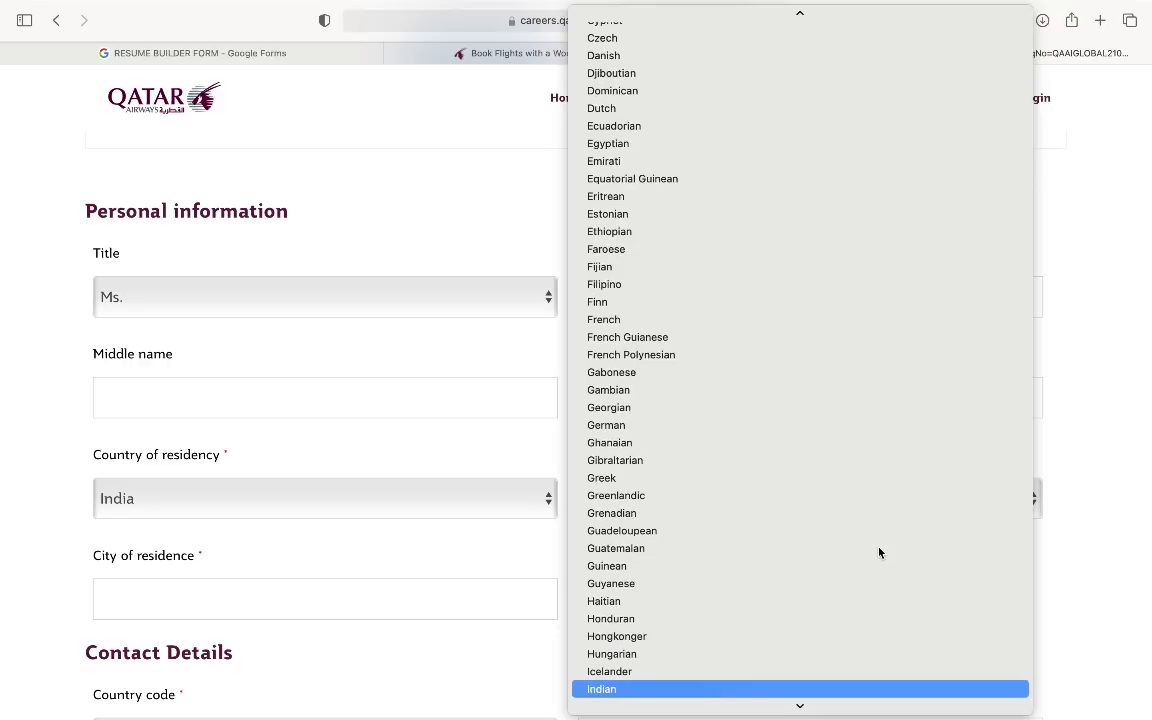
pyautogui.press('Return')
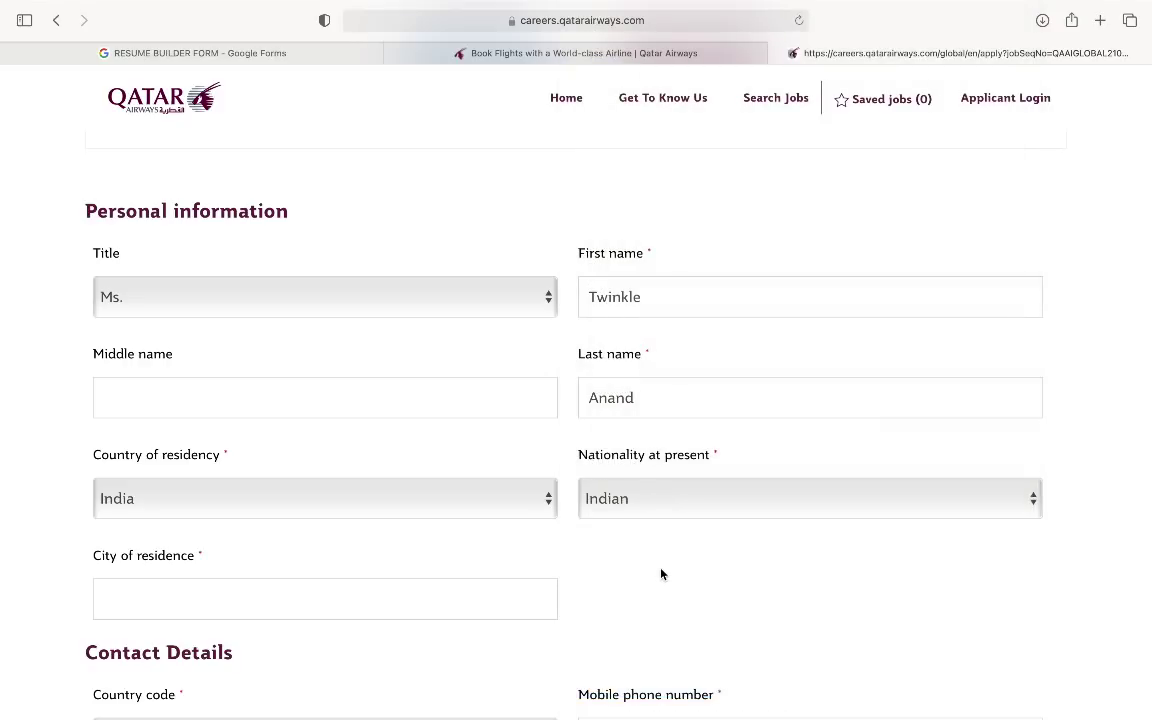
pyautogui.click(514, 595)
pyautogui.write('new delhi')
pyautogui.press('Return')
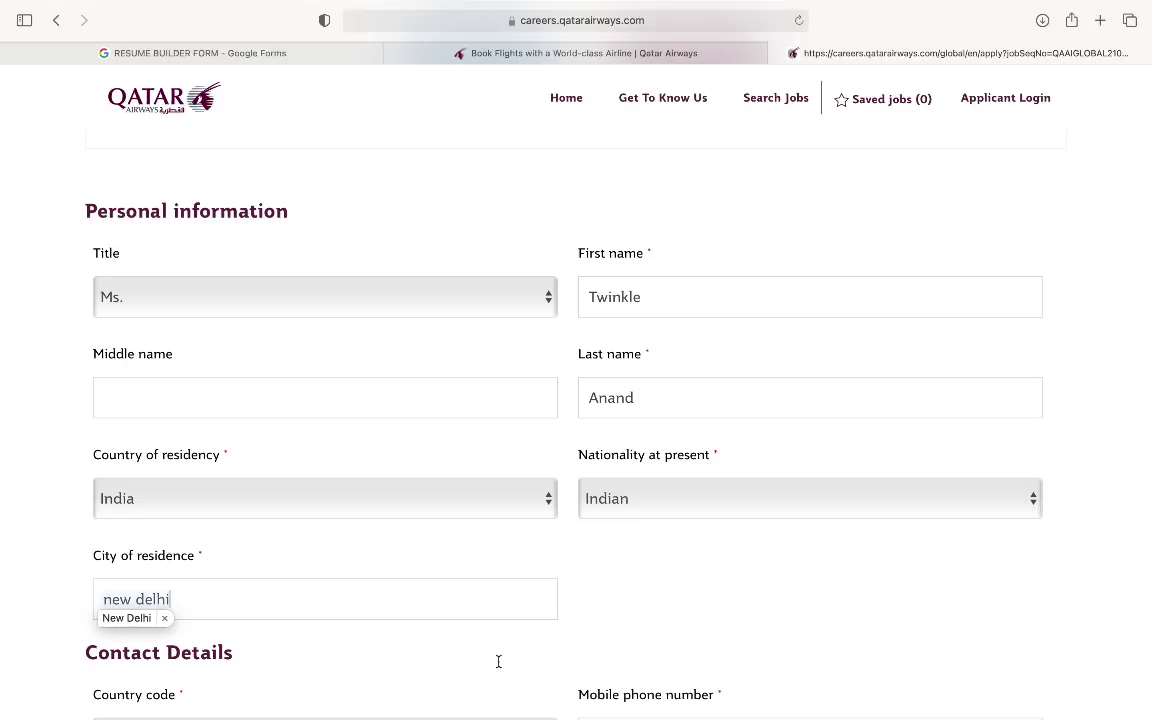
pyautogui.click(120, 619)
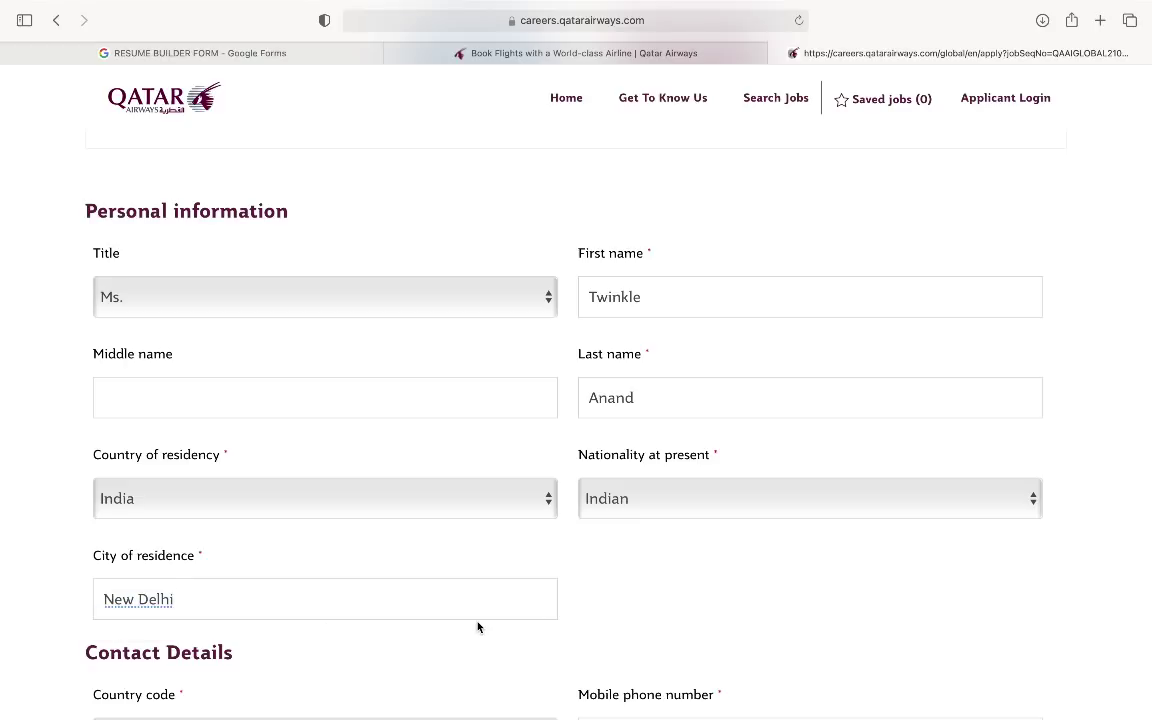
# Answer the previous group employment question, first No, then changing it to Yes
pyautogui.scroll(-10, 478, 625)
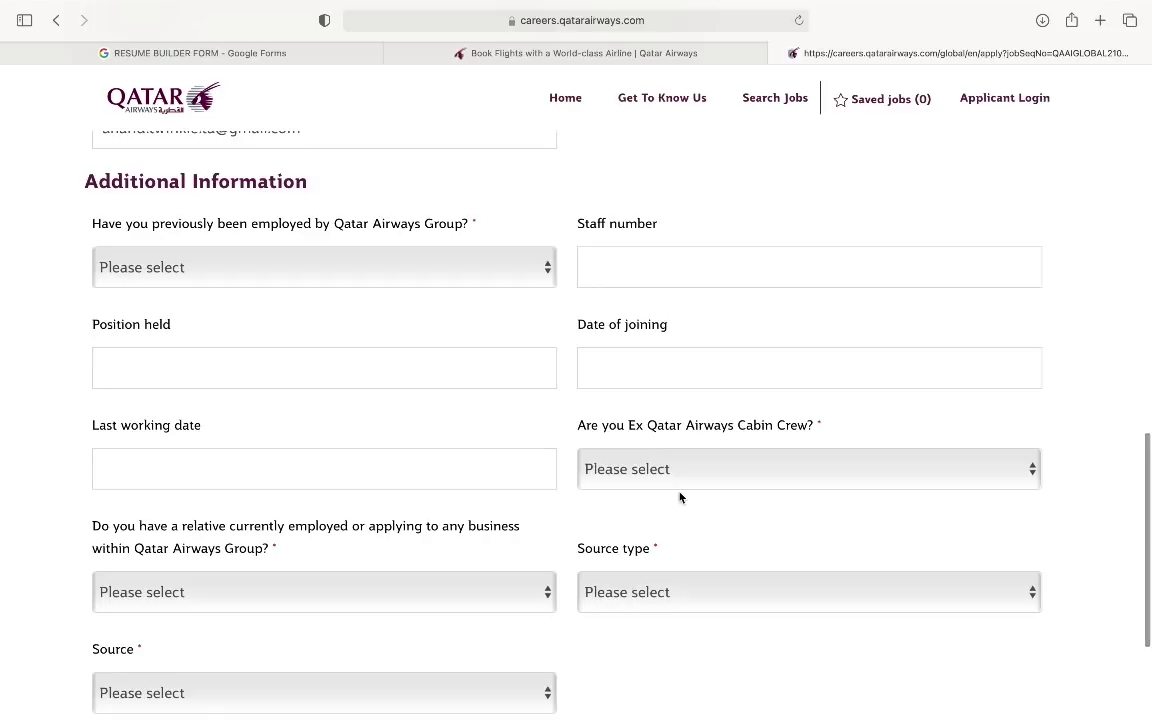
pyautogui.scroll(1, 680, 497)
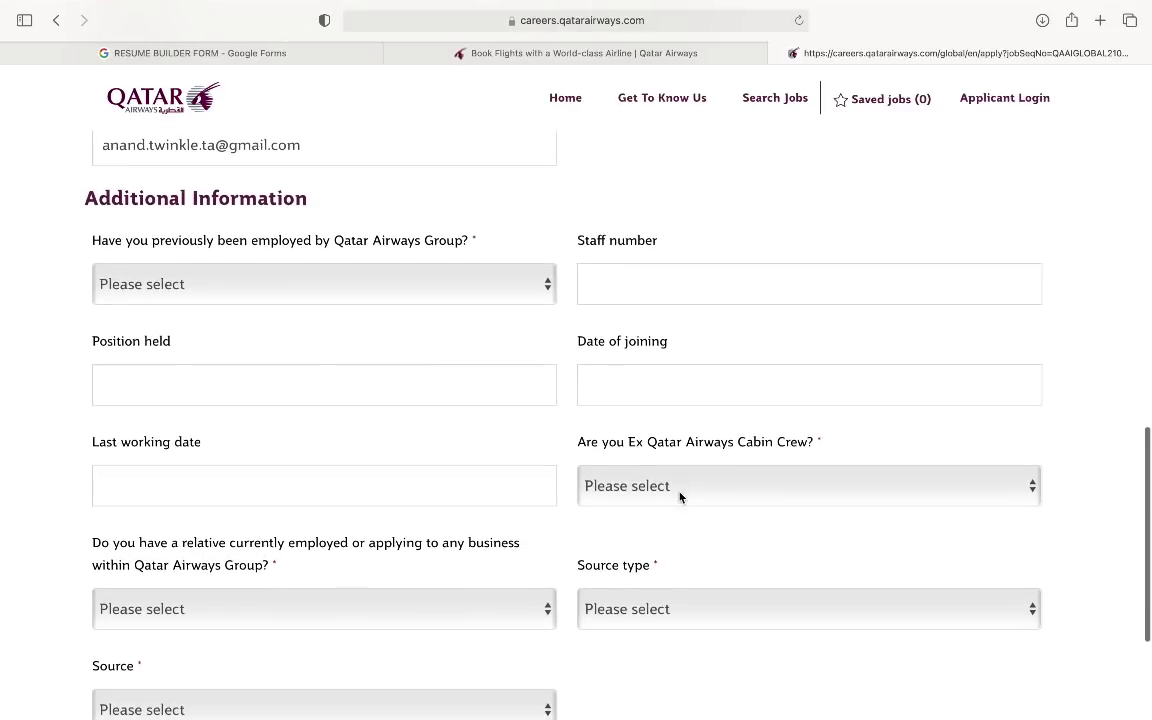
pyautogui.scroll(-1, 680, 497)
pyautogui.scroll(3, 680, 497)
pyautogui.scroll(-2, 680, 497)
pyautogui.scroll(-1, 680, 497)
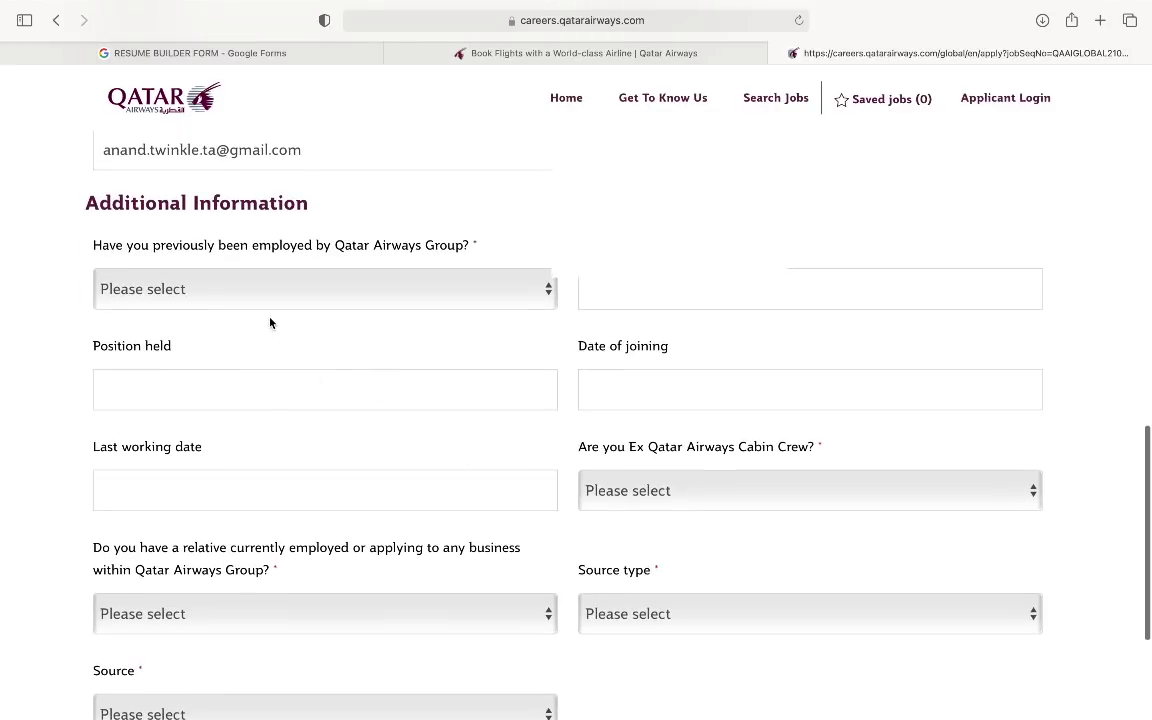
pyautogui.click(546, 295)
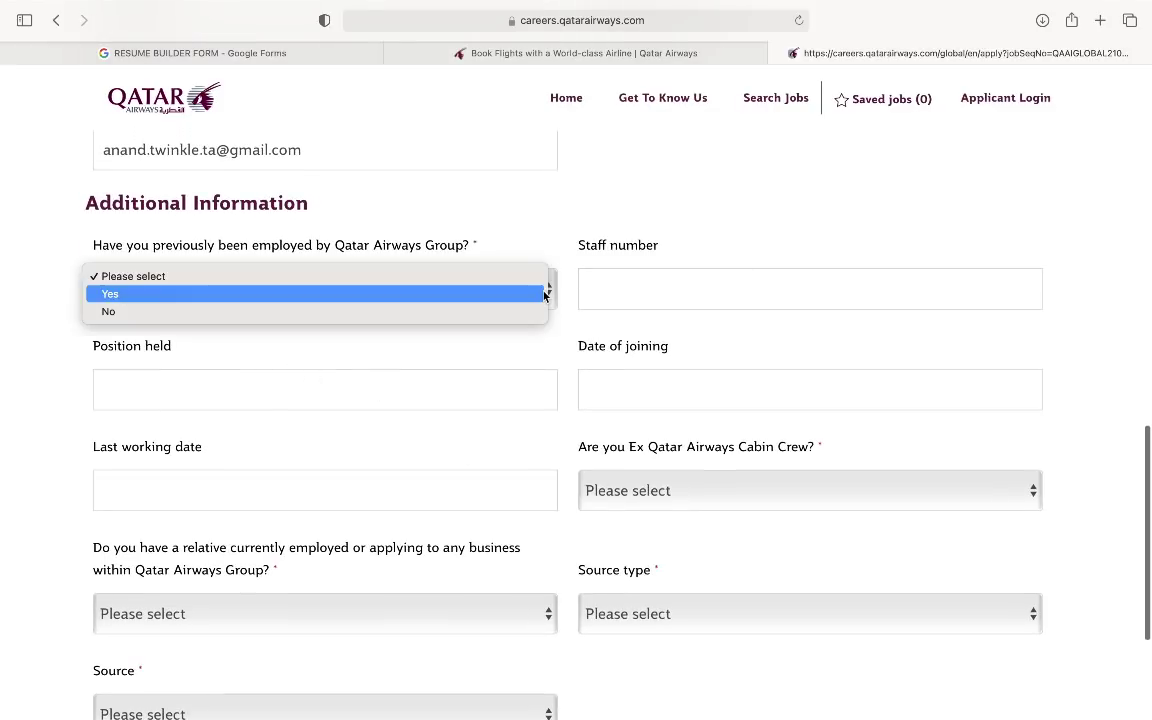
pyautogui.click(536, 317)
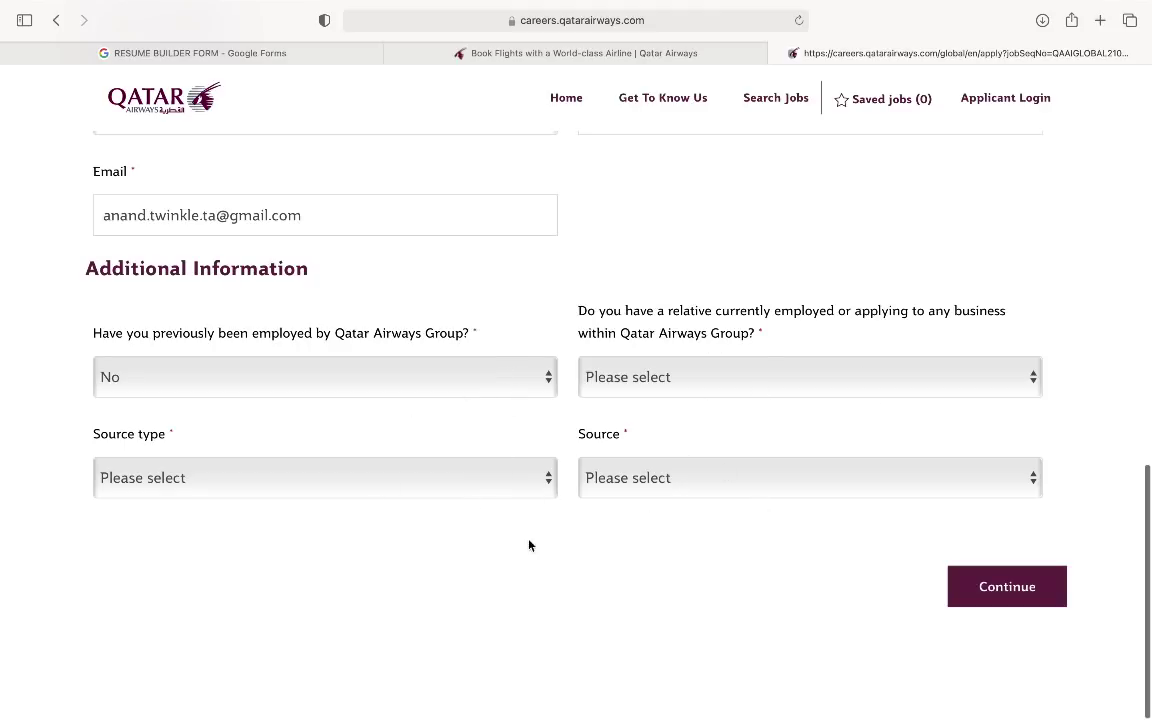
pyautogui.click(545, 380)
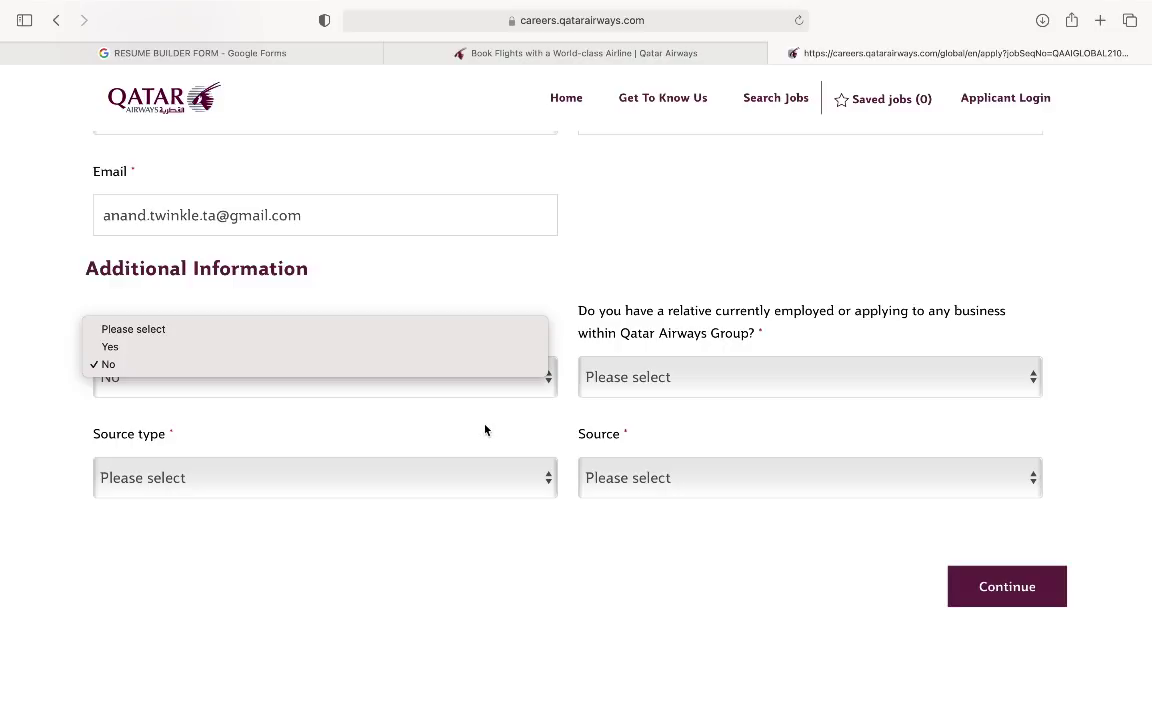
pyautogui.click(520, 347)
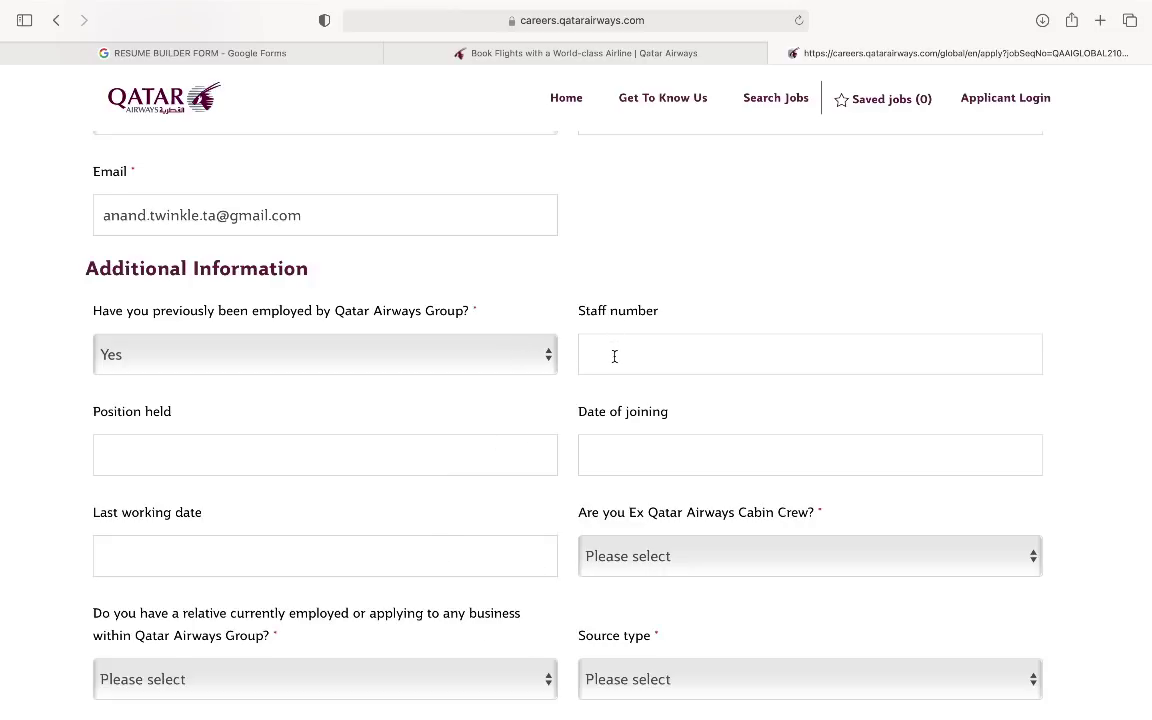
# Answer No to the ex cabin crew question
pyautogui.scroll(-3, 501, 489)
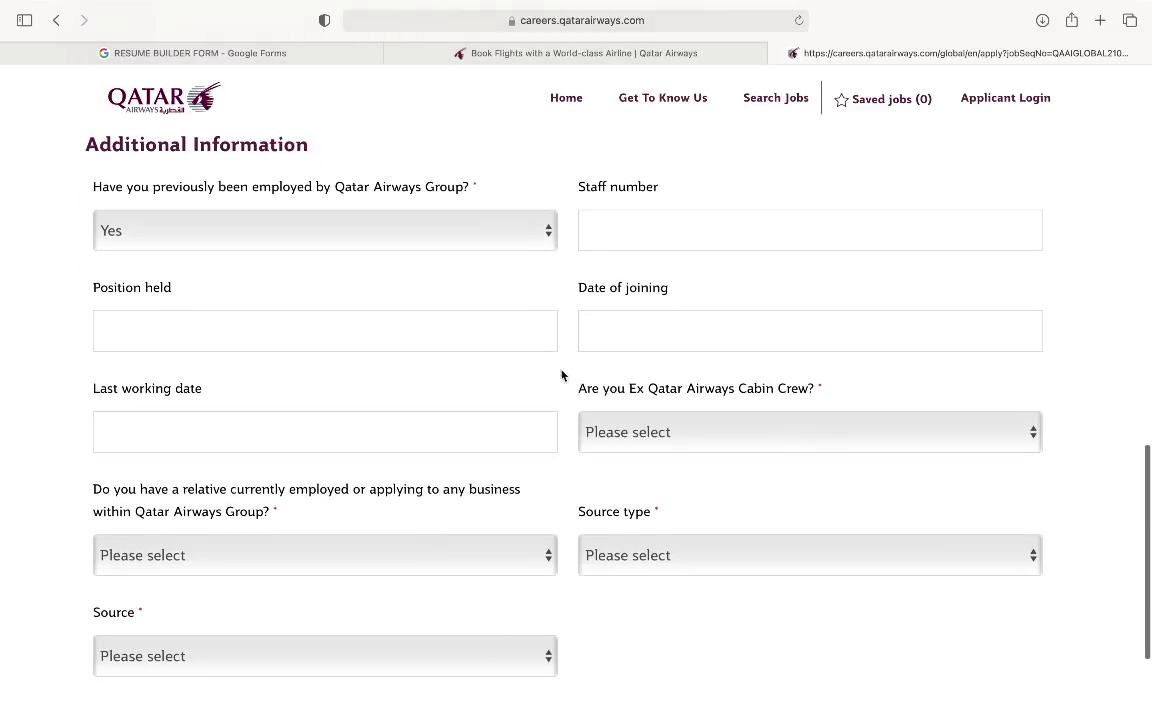
pyautogui.scroll(-2, 558, 378)
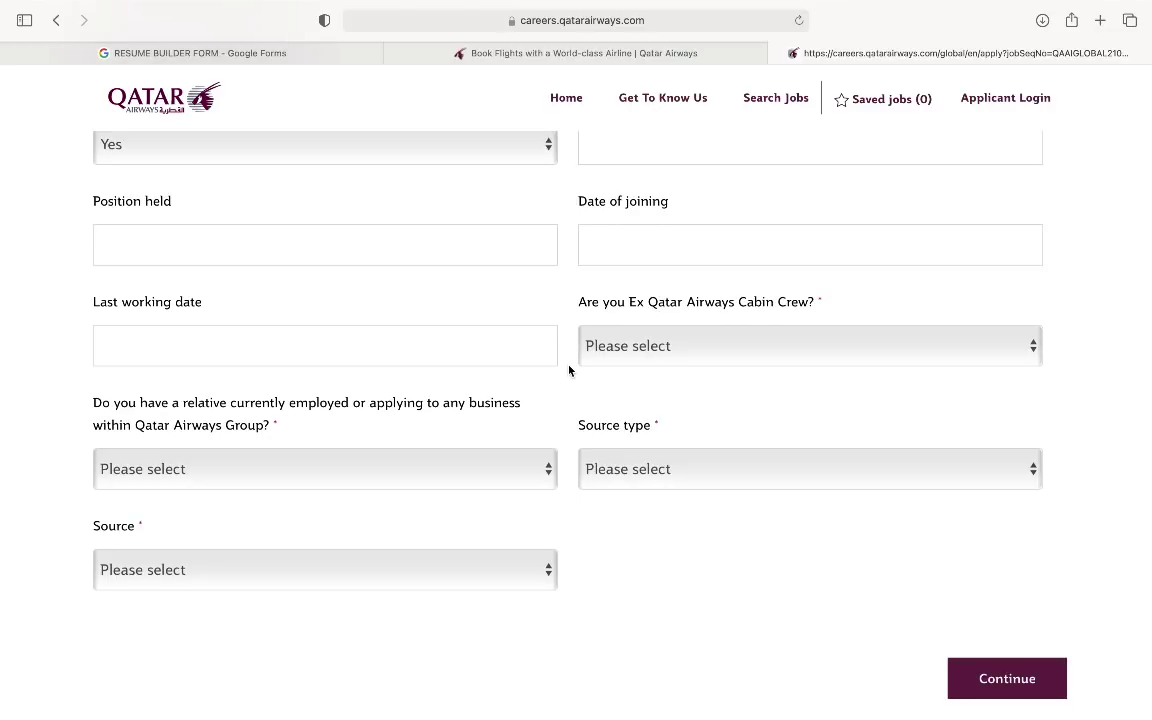
pyautogui.scroll(1, 569, 371)
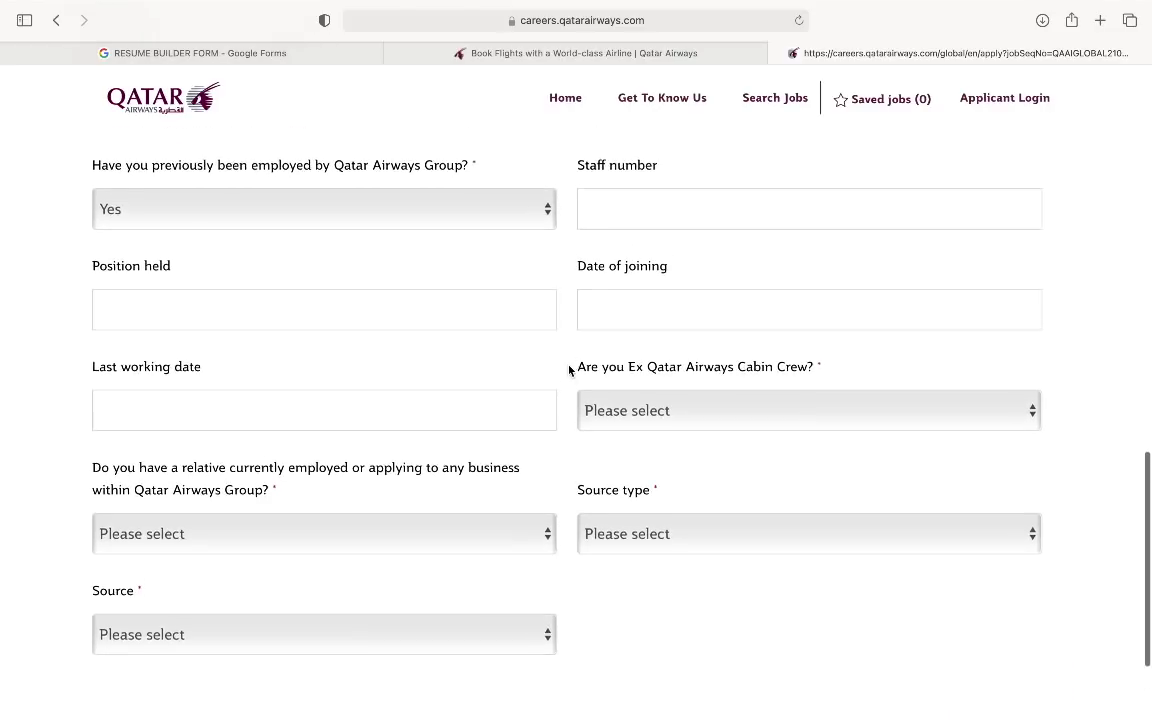
pyautogui.scroll(-2, 569, 371)
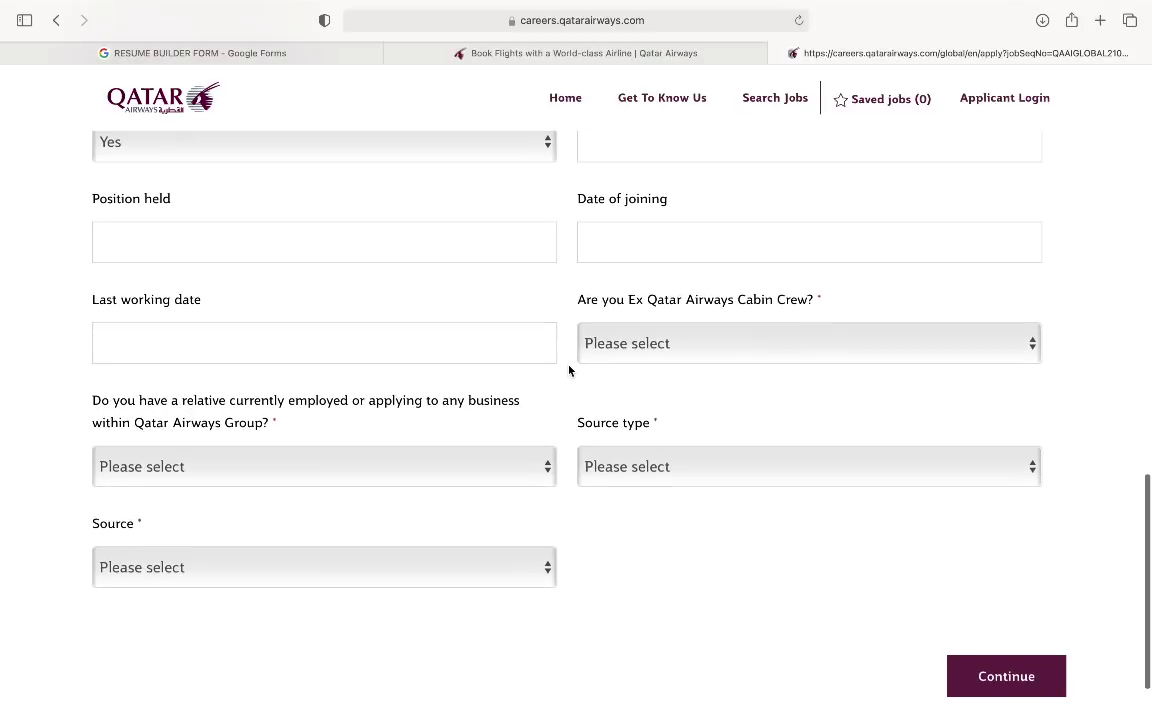
pyautogui.click(772, 357)
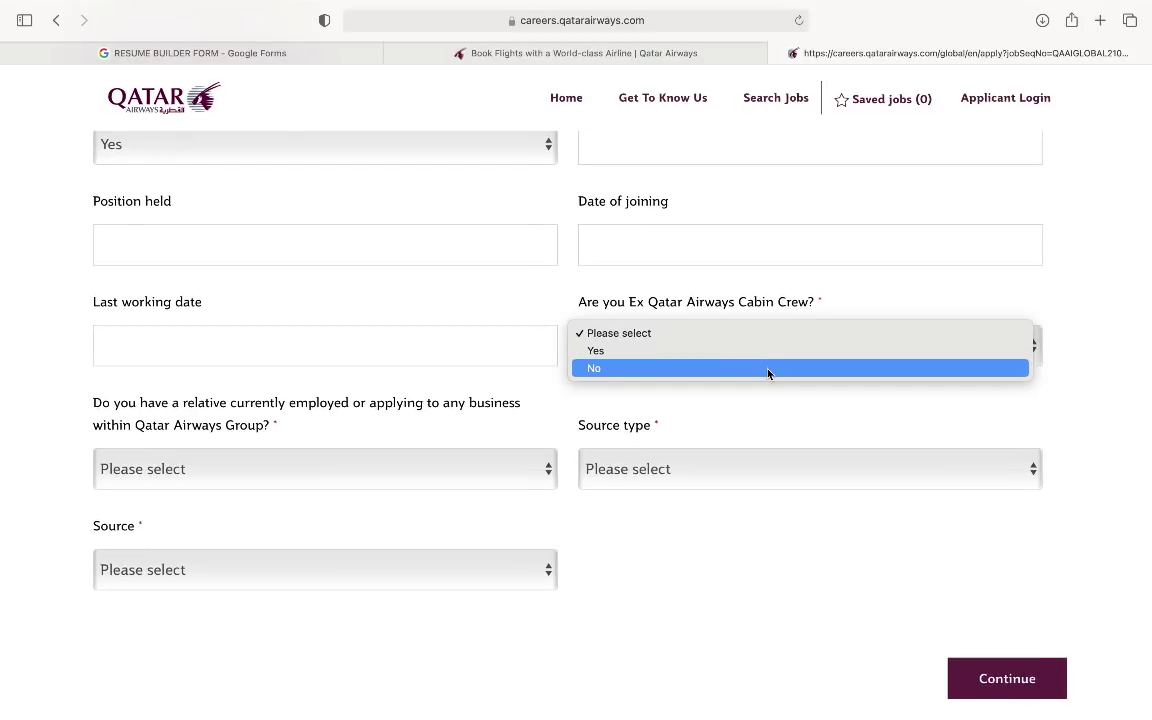
pyautogui.click(767, 369)
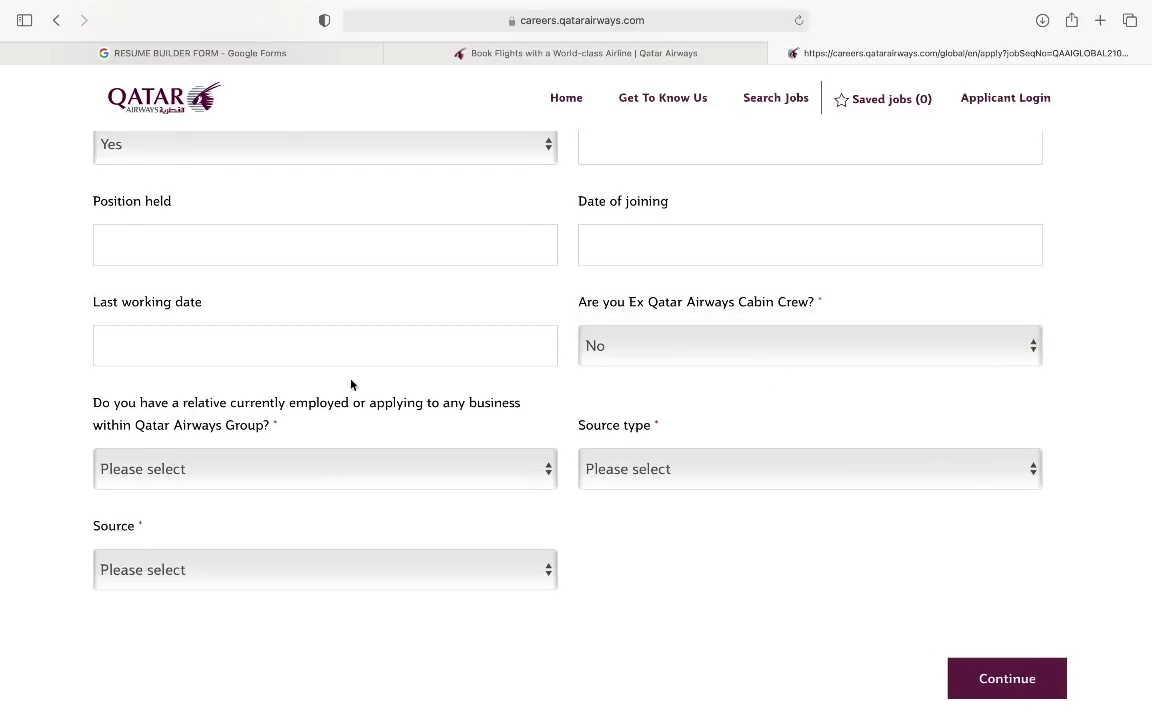
# Reset previous employment to No, set source Our Web Site / Qatar Airways Careers Site, and continue
pyautogui.scroll(2, 320, 400)
pyautogui.click(496, 241)
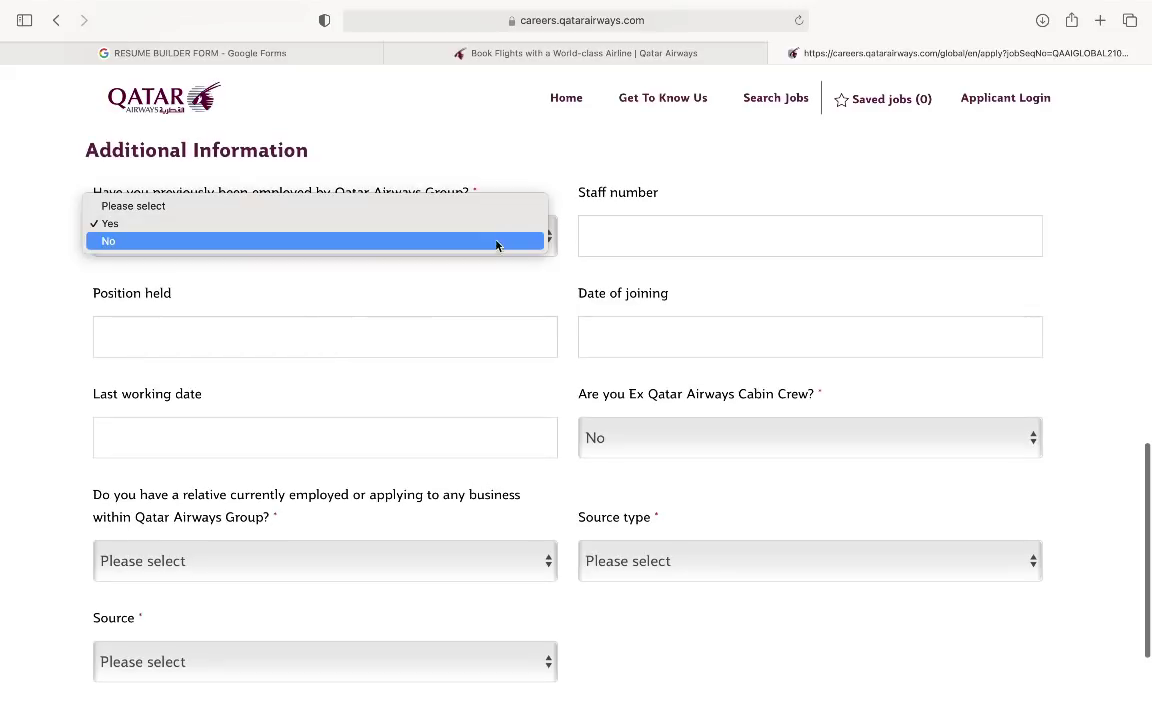
pyautogui.click(497, 243)
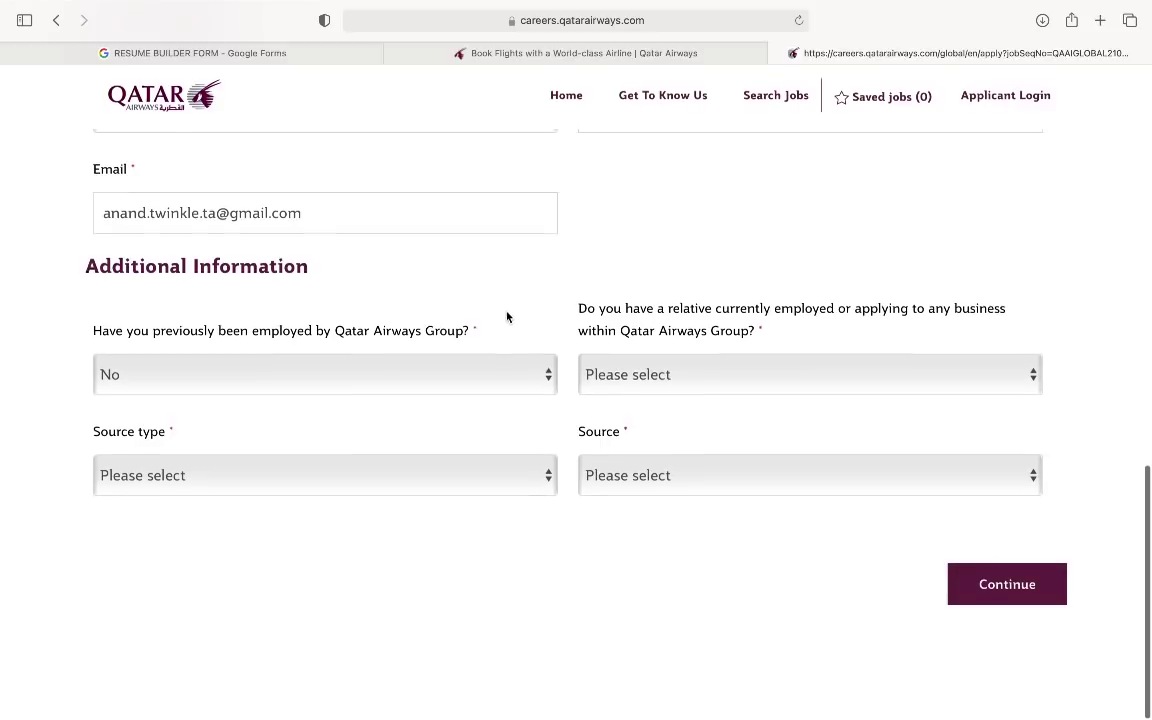
pyautogui.click(530, 488)
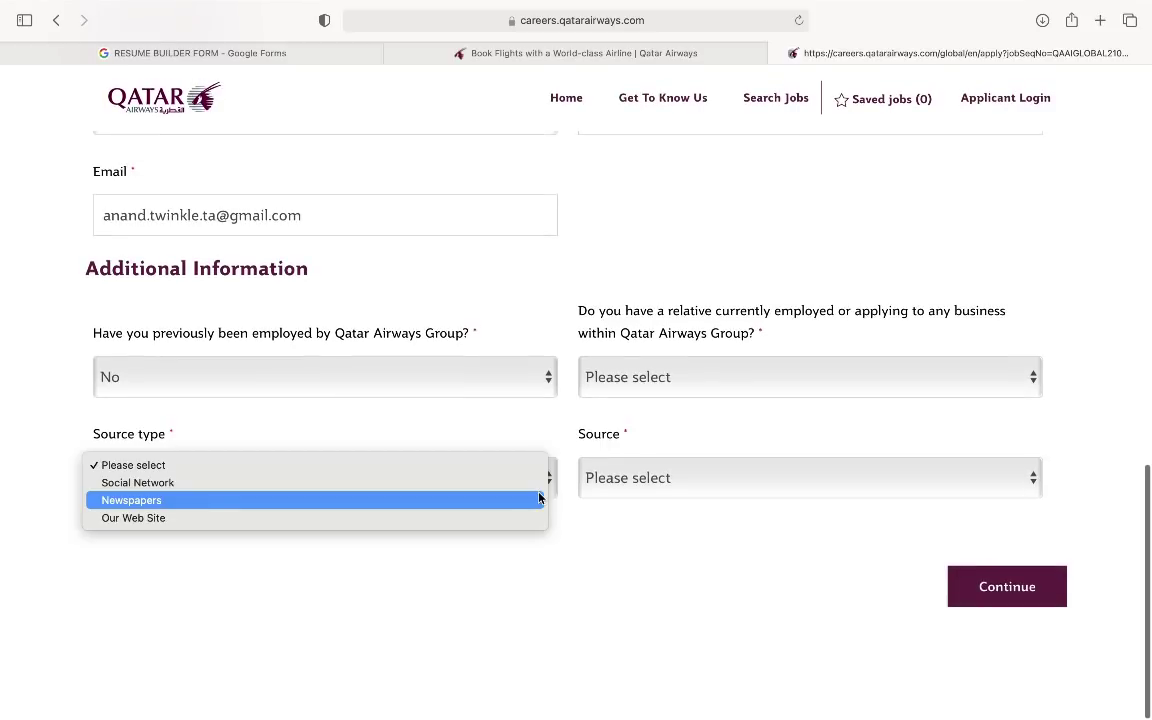
pyautogui.click(496, 519)
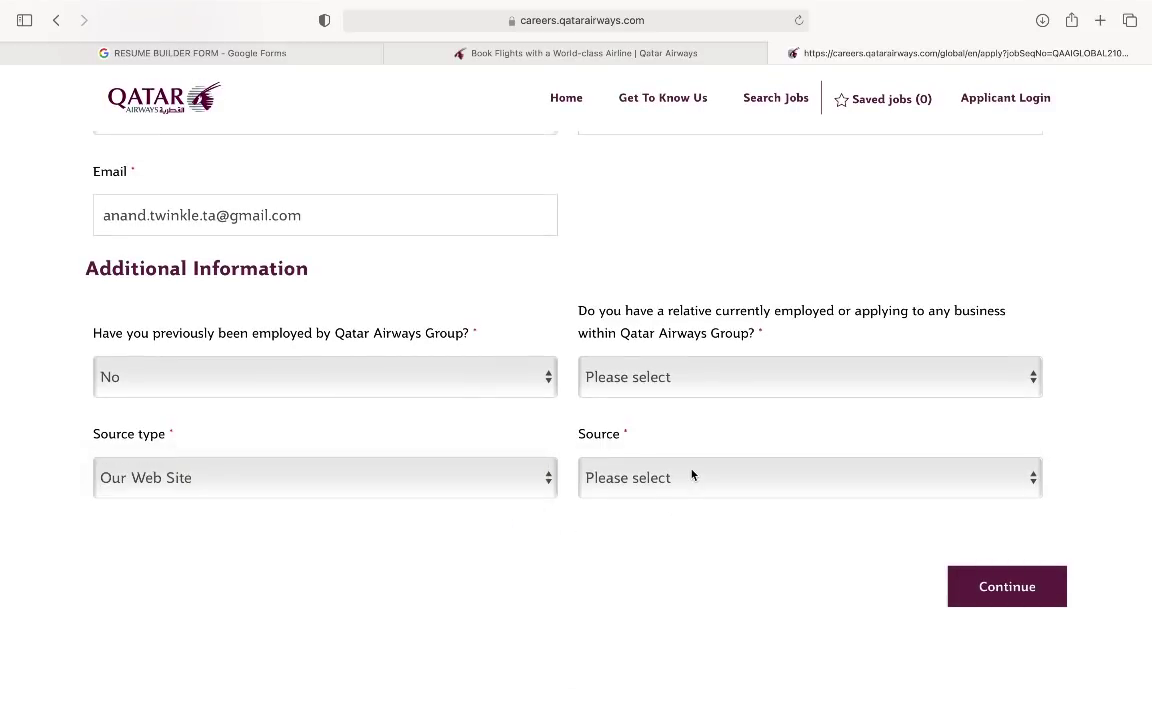
pyautogui.click(691, 476)
pyautogui.click(672, 537)
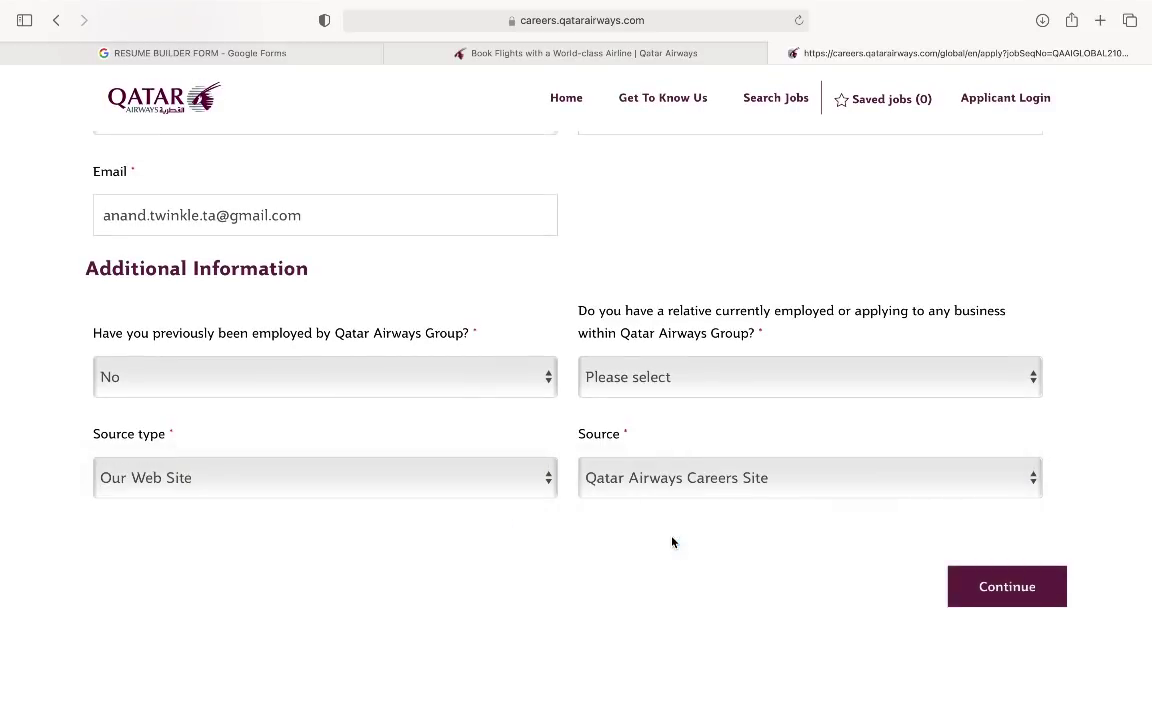
pyautogui.click(983, 598)
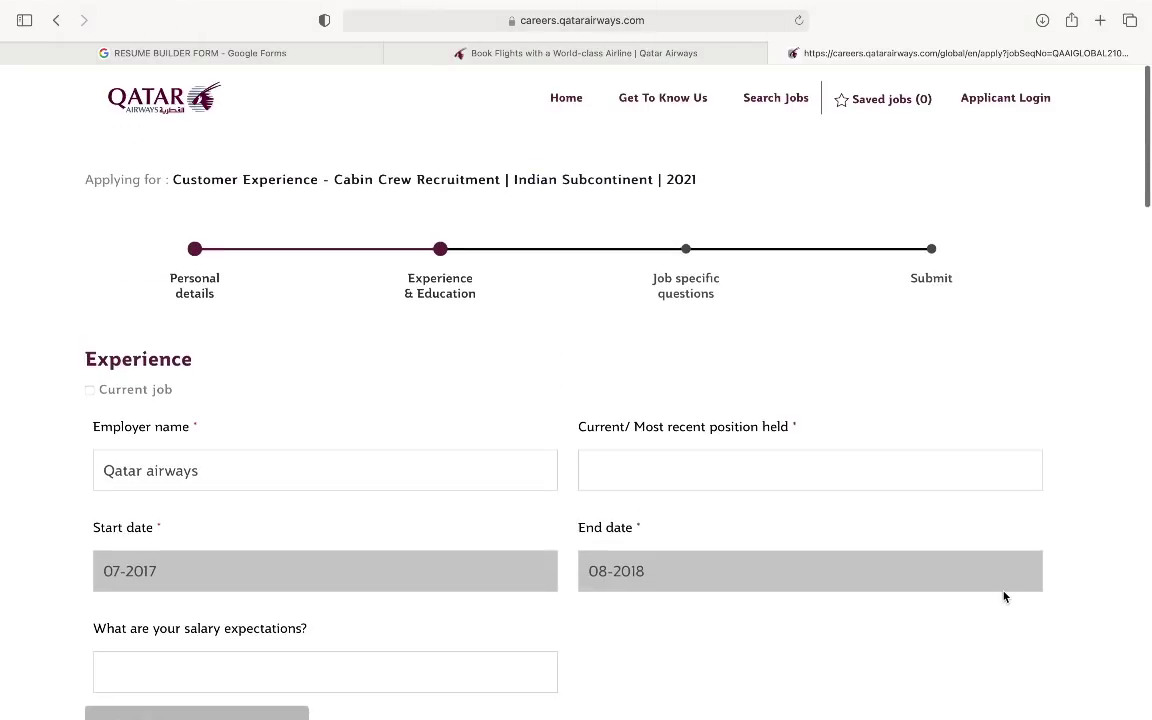
# Tick Current job on the first experience entry, starting 07-2017
pyautogui.scroll(-3, 486, 470)
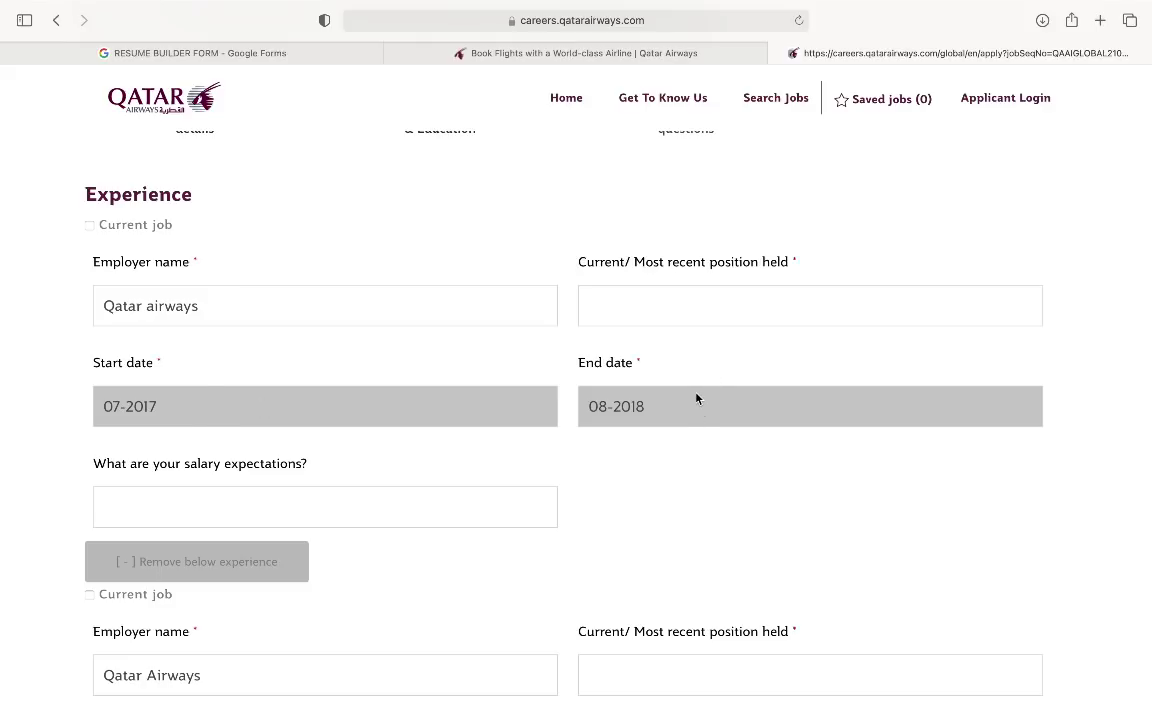
pyautogui.click(90, 226)
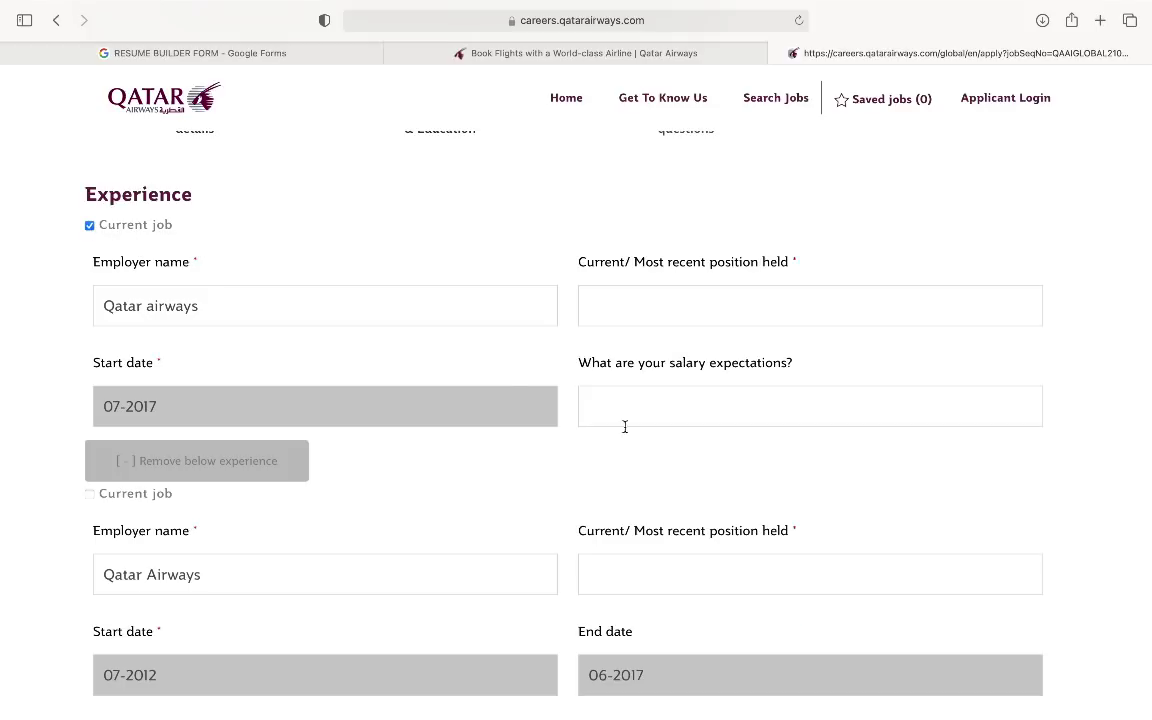
pyautogui.click(90, 226)
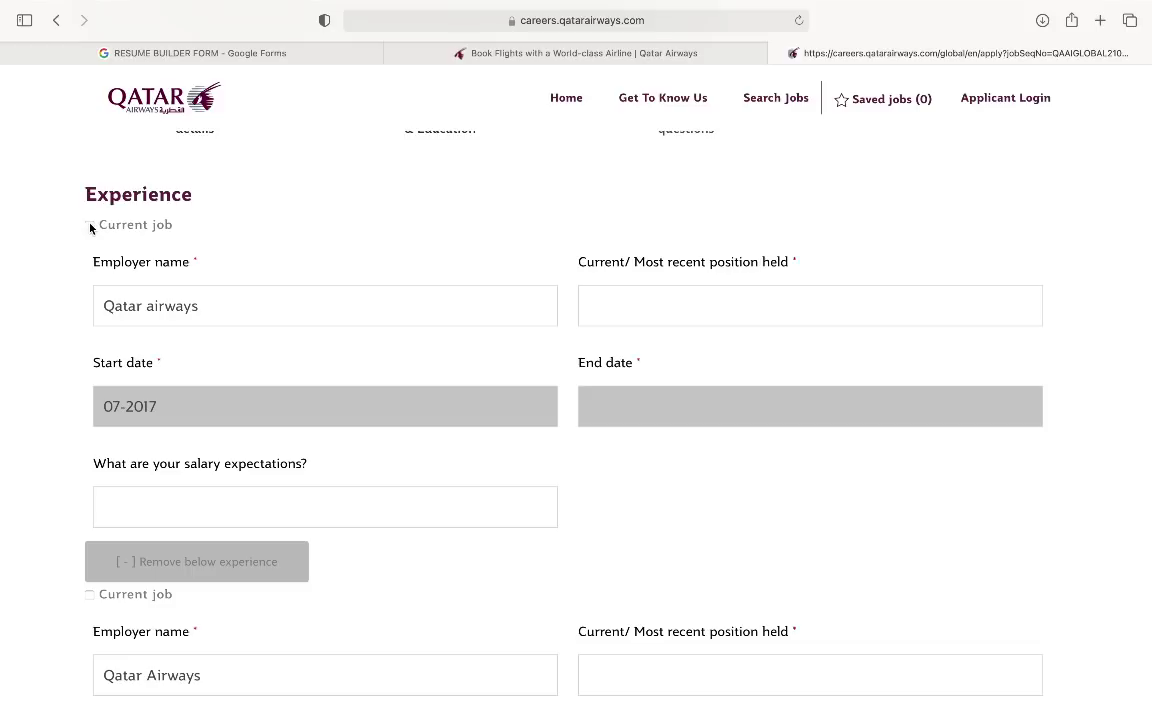
pyautogui.click(90, 226)
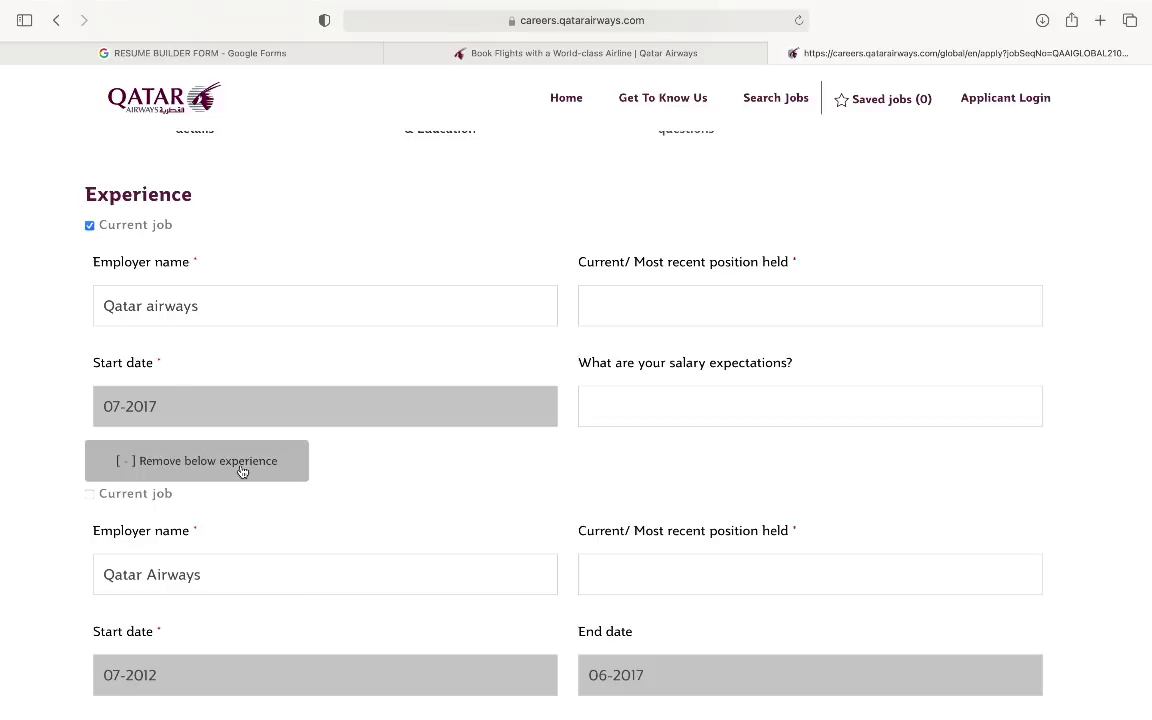
pyautogui.scroll(-2, 240, 468)
pyautogui.scroll(-2, 241, 471)
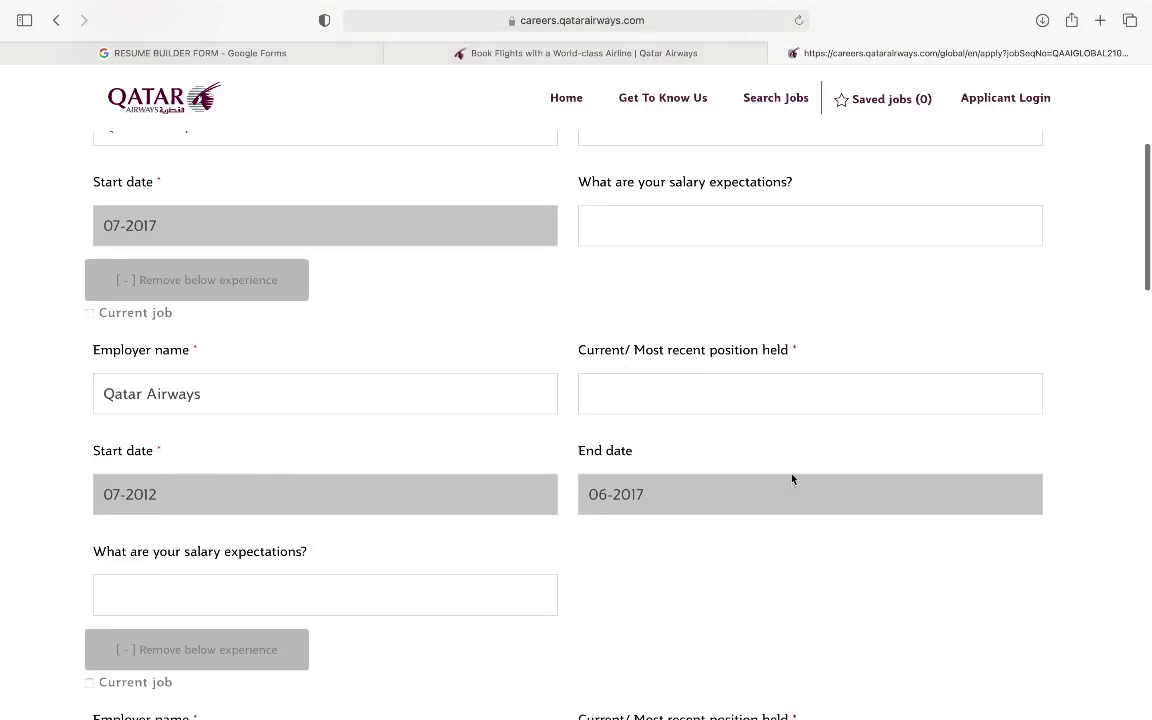
pyautogui.scroll(5, 616, 474)
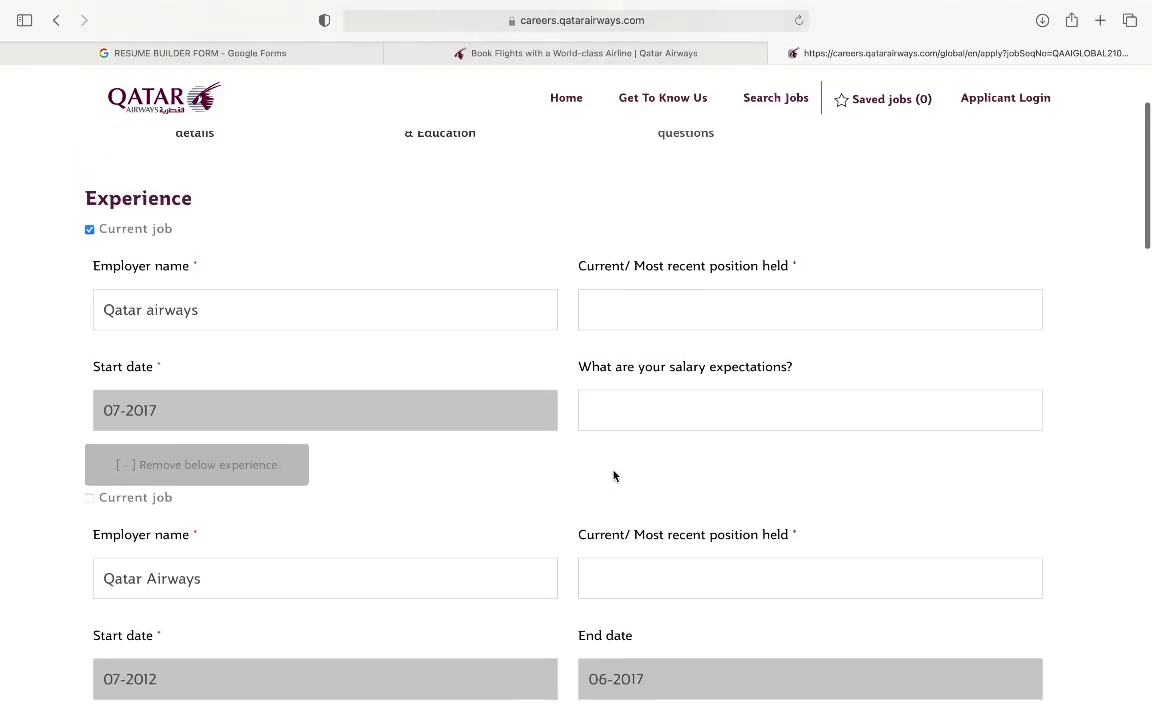
# Replace the current employer with 'not applicable' and enter 'fresher' as the position held
pyautogui.moveTo(178, 309); pyautogui.dragTo(79, 275)
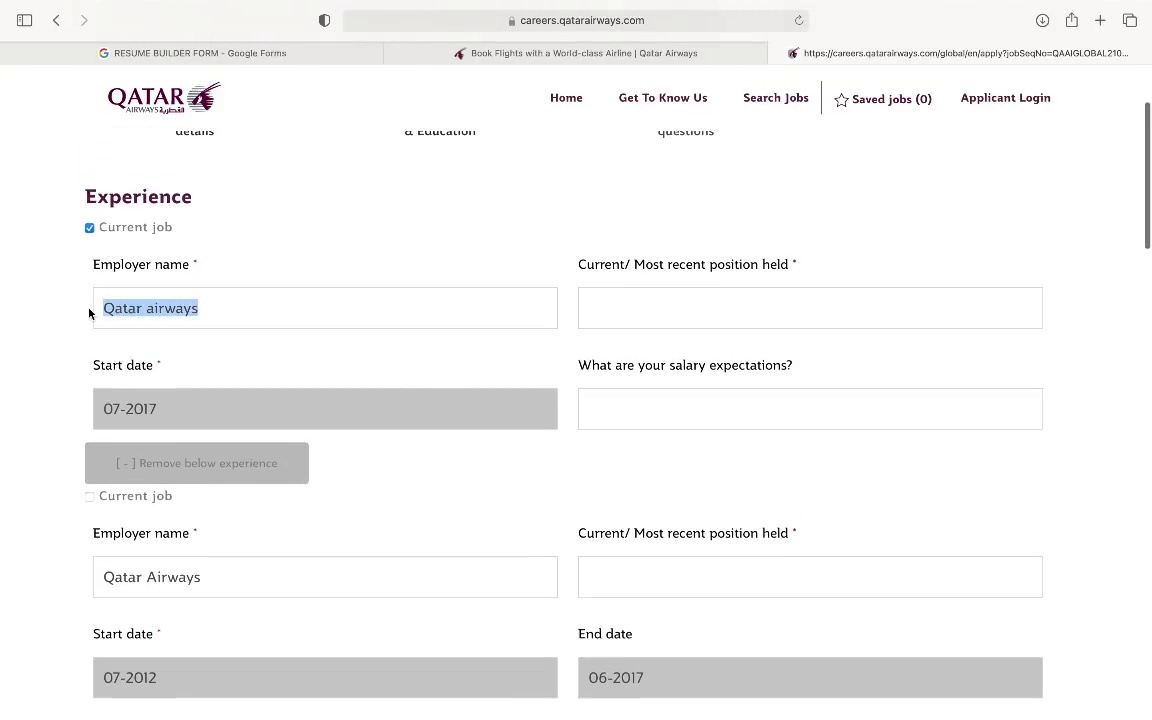
pyautogui.press('BackSpace')
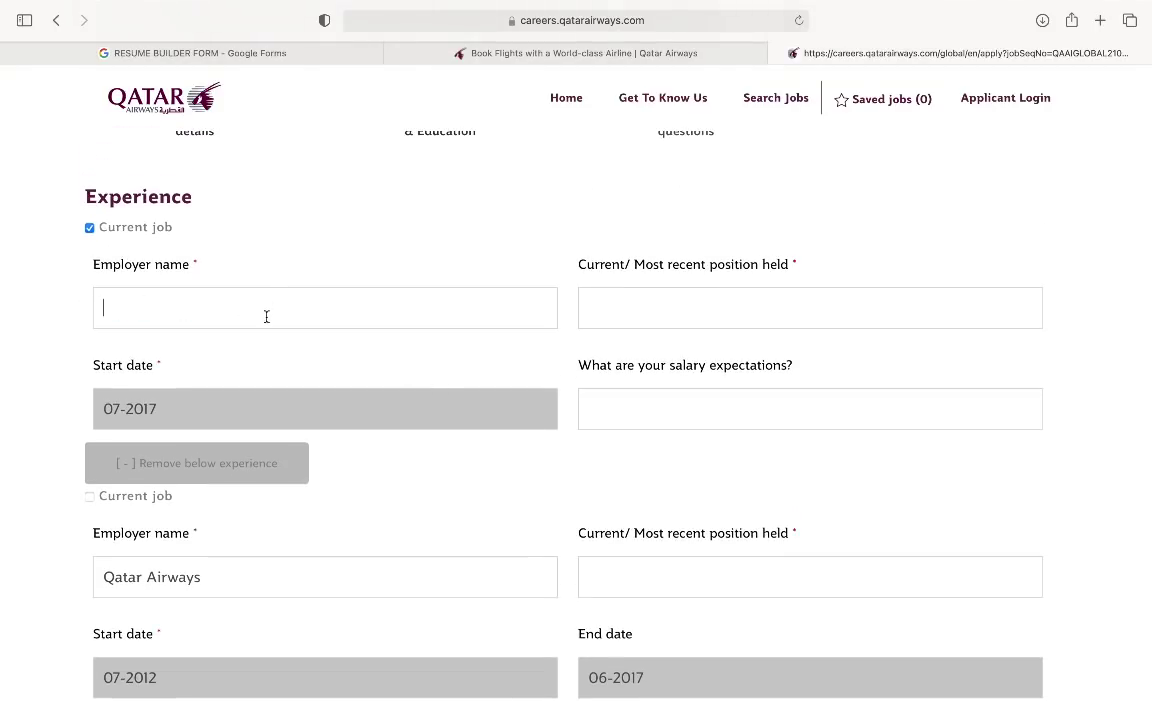
pyautogui.write('not applicable')
pyautogui.click(751, 310)
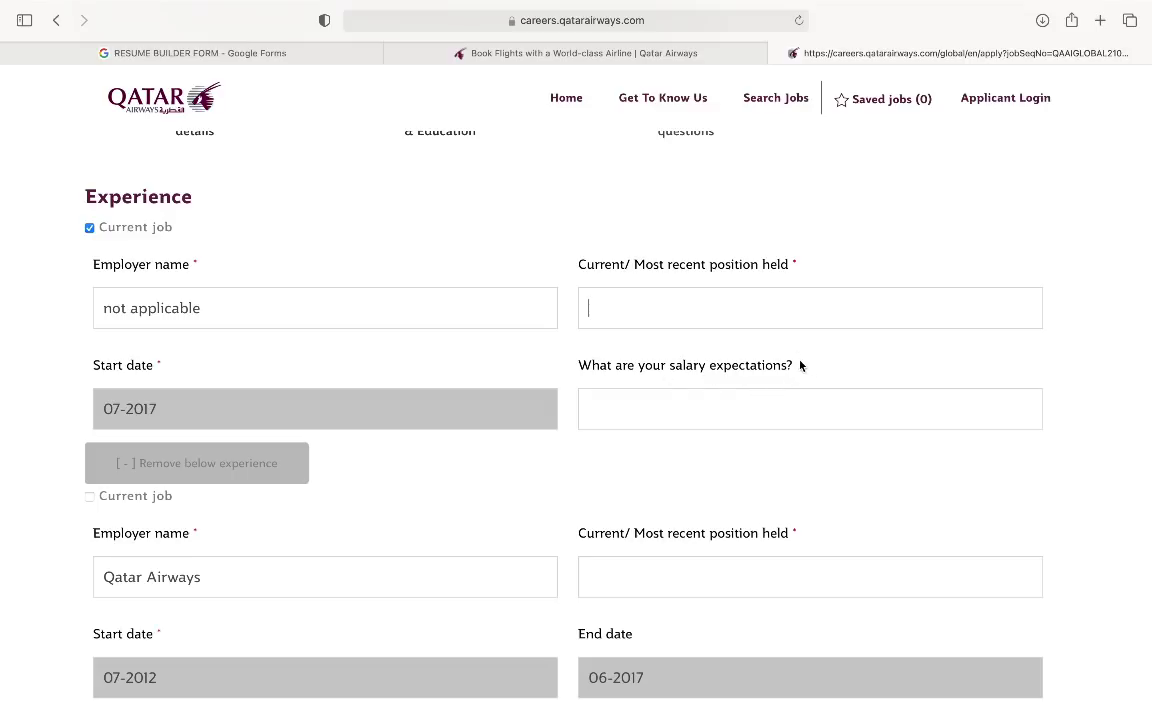
pyautogui.click(742, 400)
pyautogui.click(700, 311)
pyautogui.write('fresher')
# Set the job start date to August 2021 and remove the Qatar Airways past employment entry
pyautogui.scroll(-2, 609, 410)
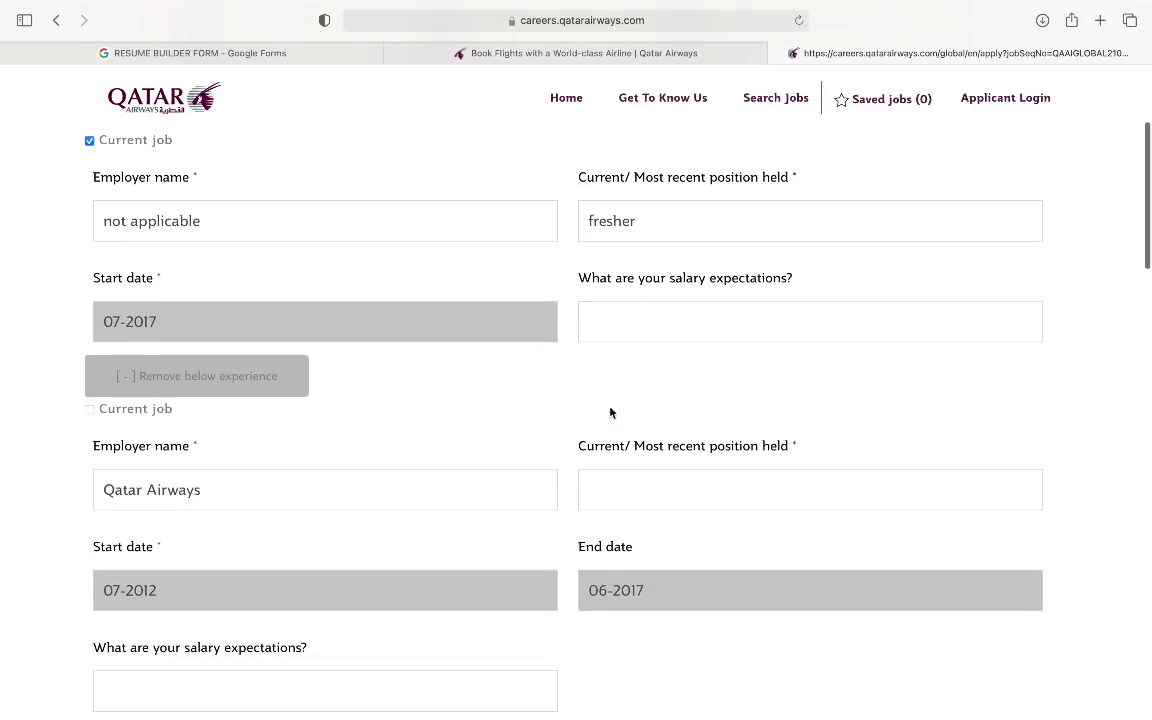
pyautogui.click(334, 337)
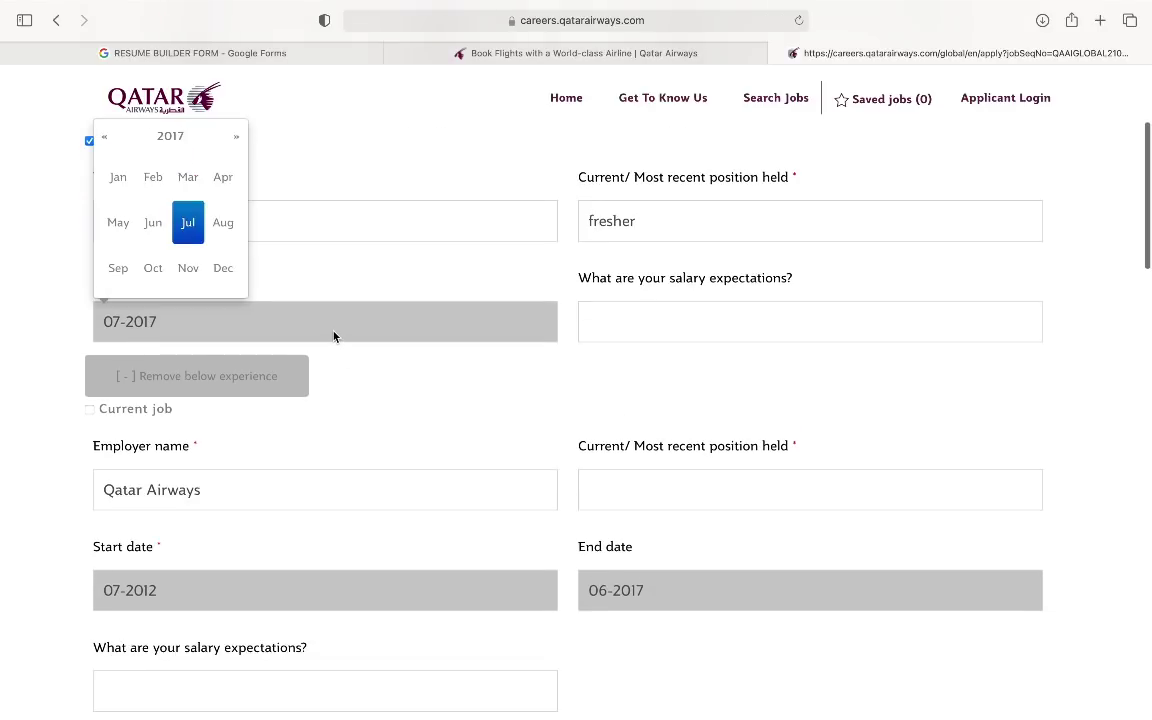
pyautogui.click(224, 226)
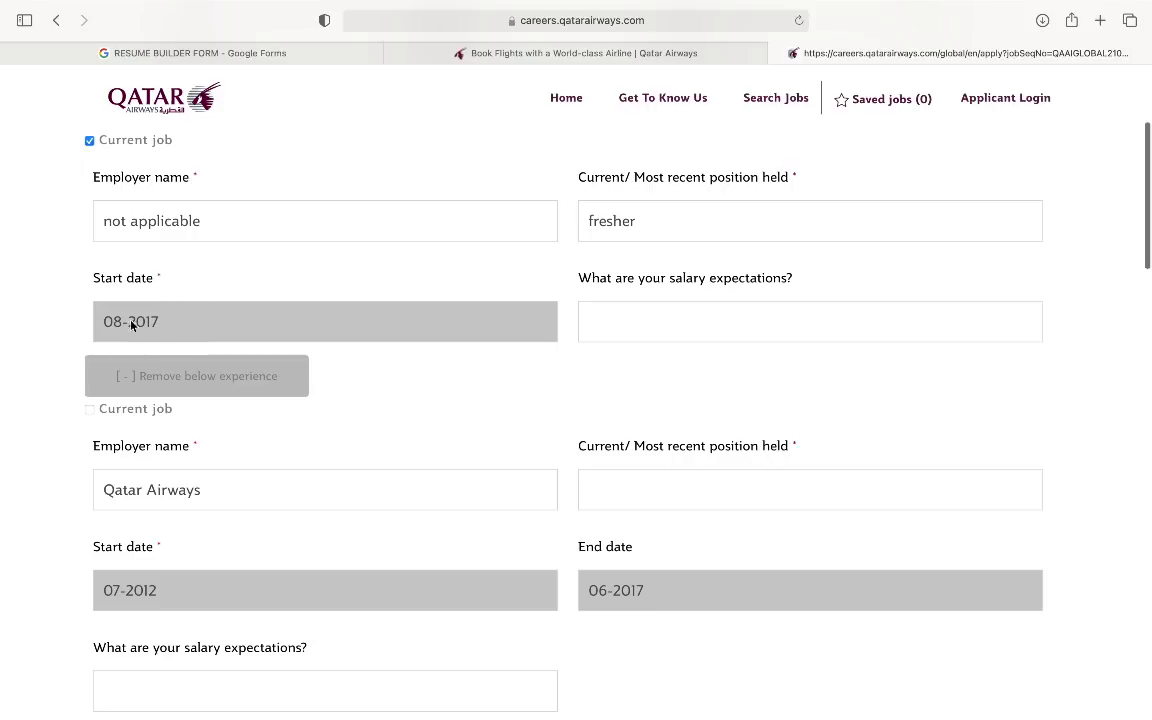
pyautogui.click(108, 322)
pyautogui.click(238, 137)
pyautogui.click(238, 137)
pyautogui.click(238, 137)
pyautogui.click(238, 137)
pyautogui.click(223, 225)
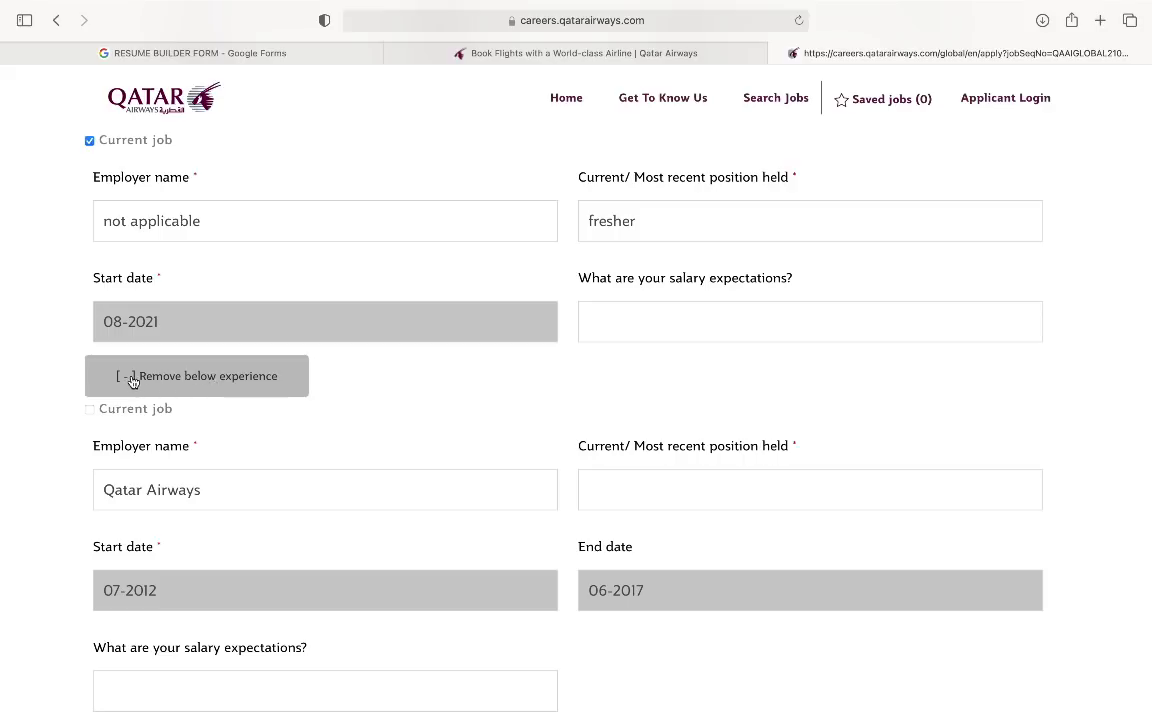
pyautogui.scroll(-2, 132, 378)
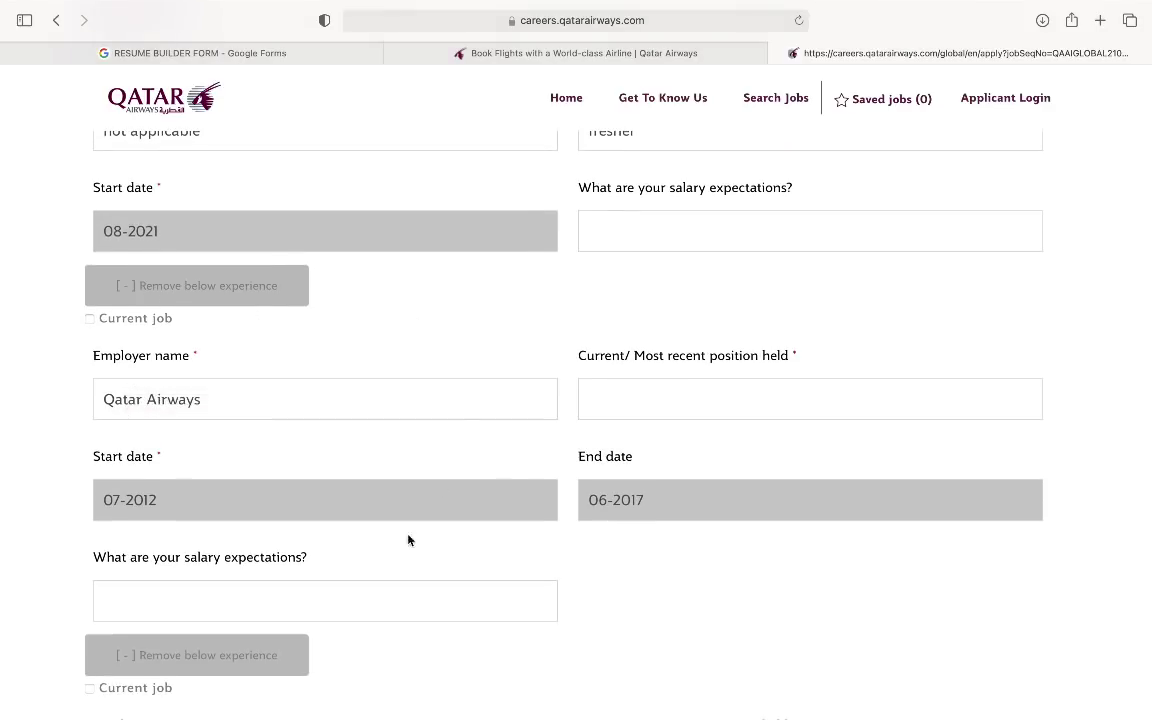
pyautogui.click(127, 290)
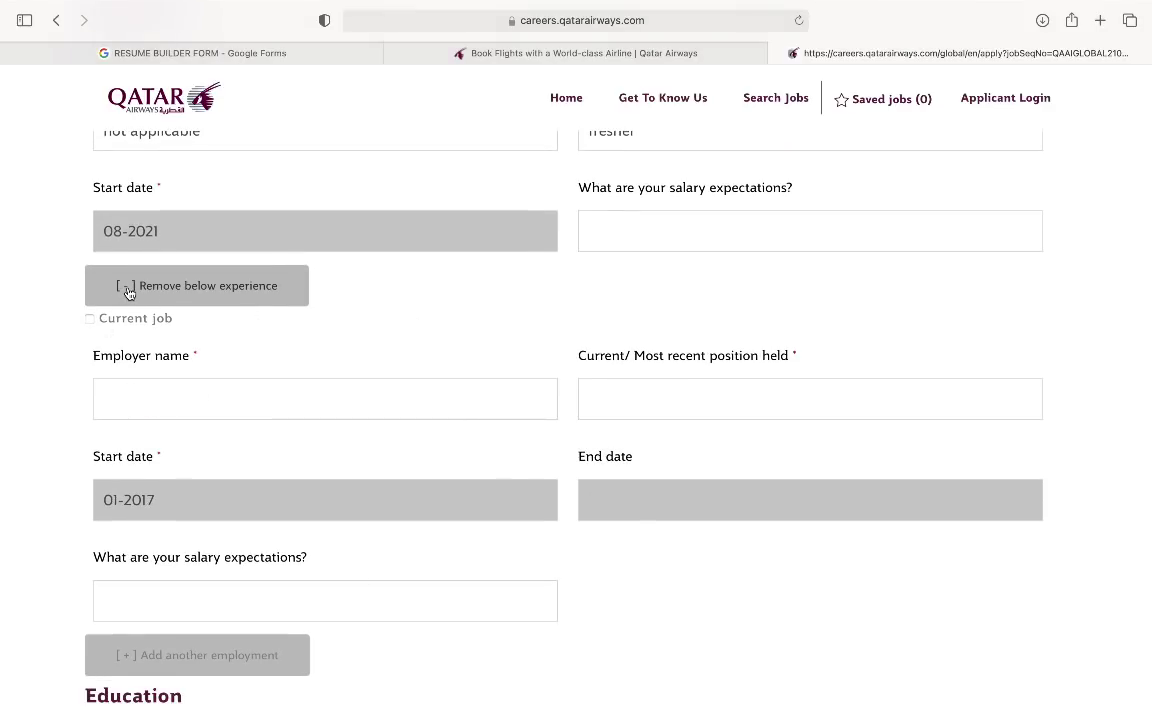
# Remove the leftover empty employment entry
pyautogui.click(127, 290)
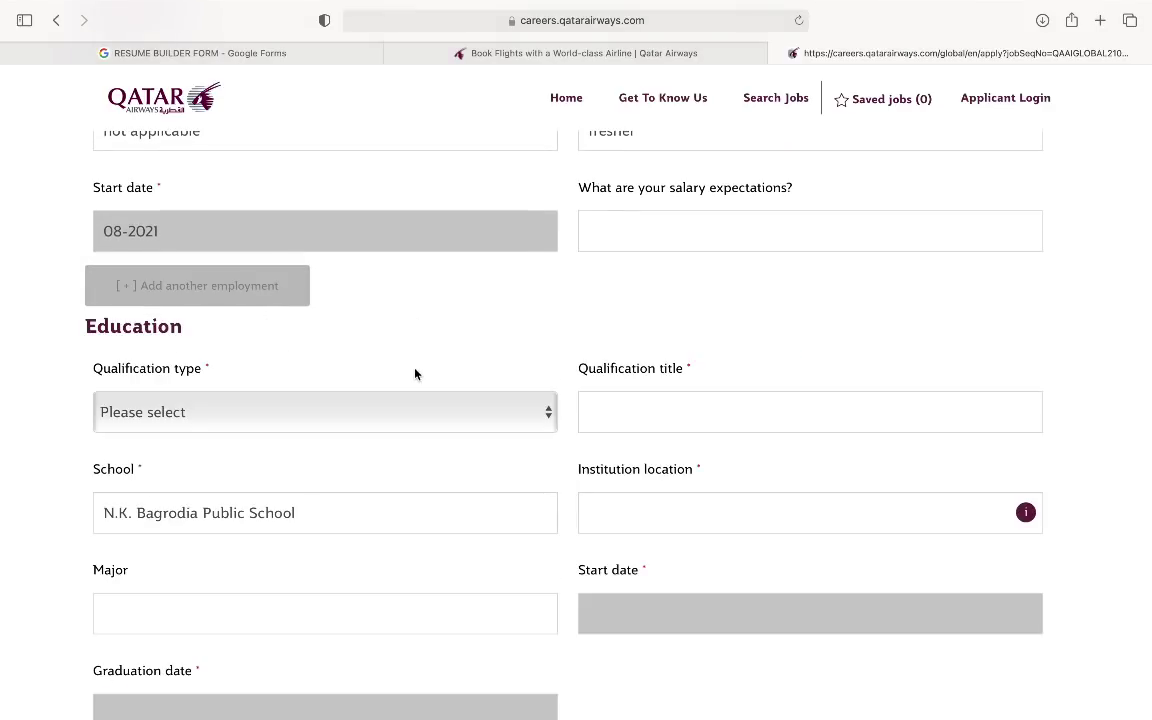
pyautogui.scroll(-2, 414, 374)
pyautogui.scroll(3, 414, 374)
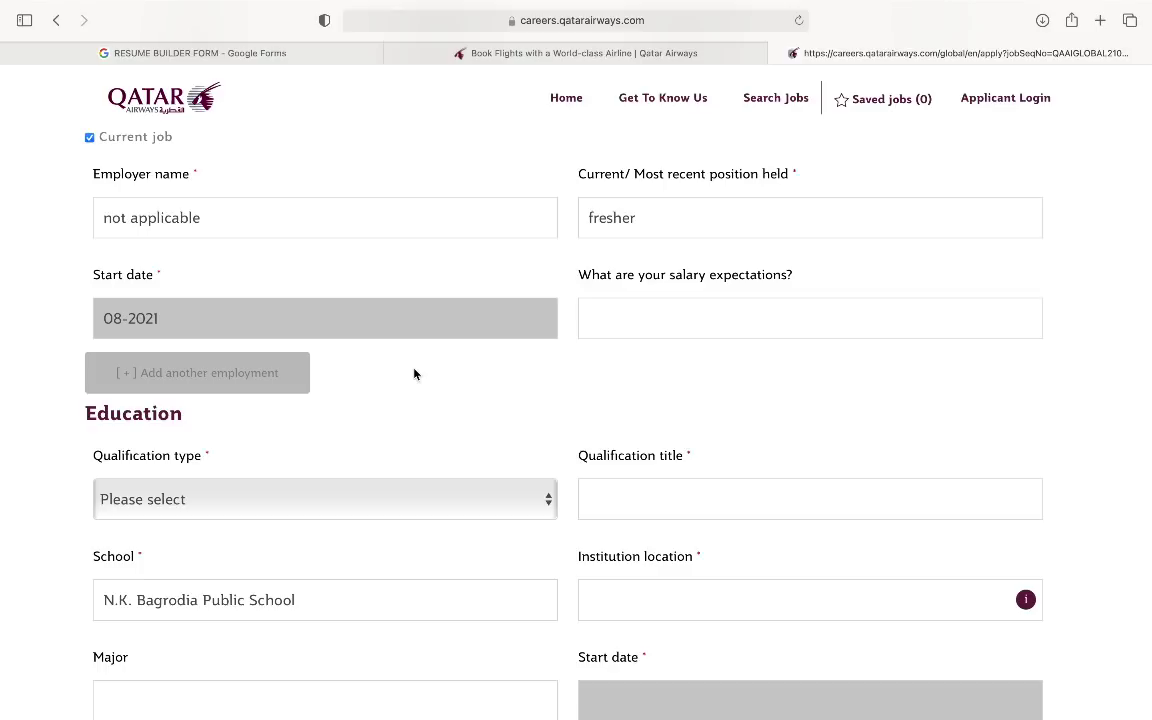
pyautogui.scroll(-5, 414, 374)
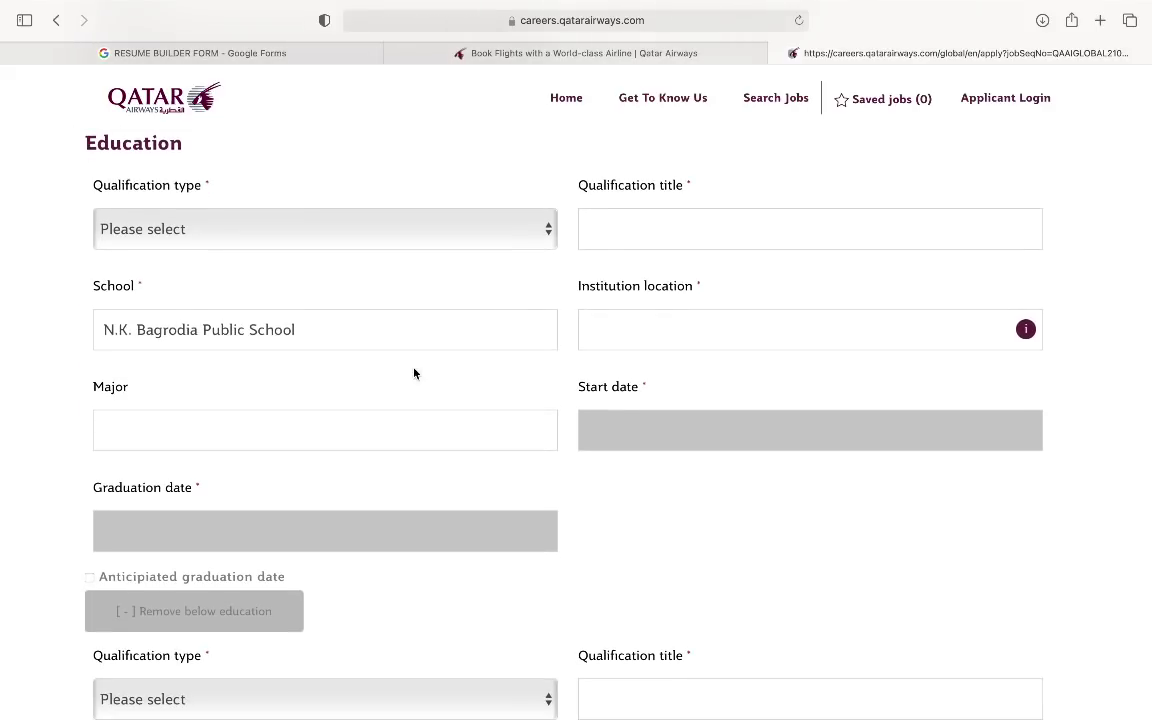
# Set the first education entry to Bachelor's Degree with a bachelors qualification title
pyautogui.click(548, 229)
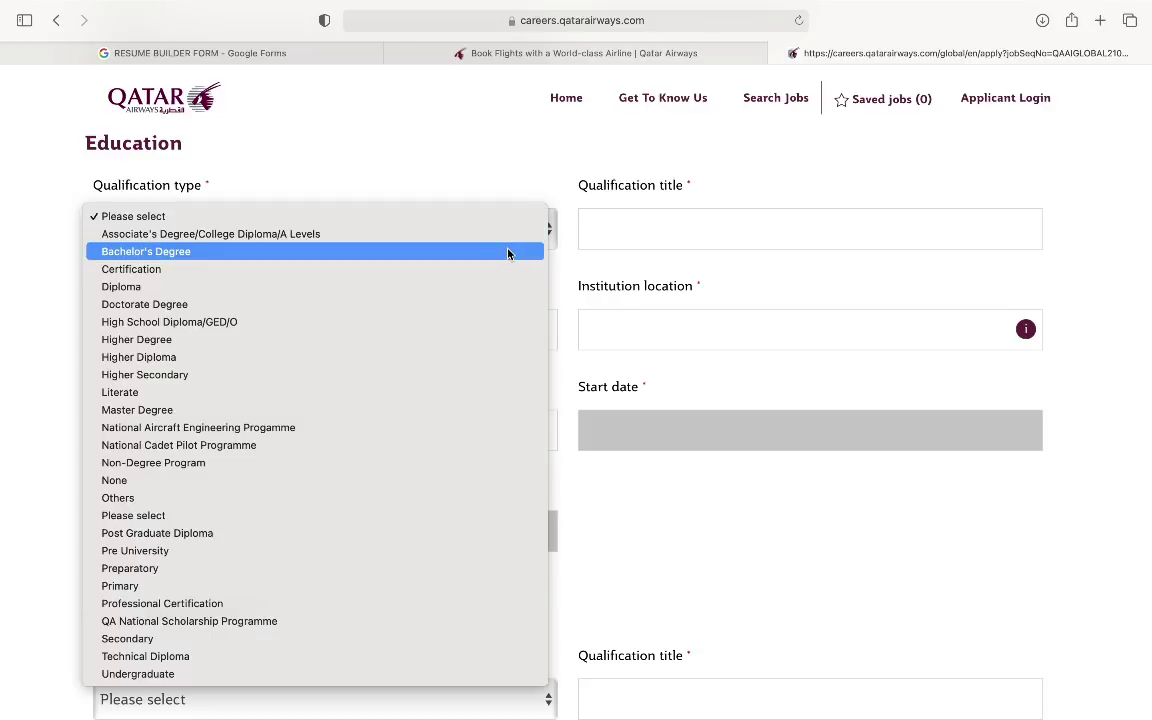
pyautogui.click(507, 254)
pyautogui.click(620, 238)
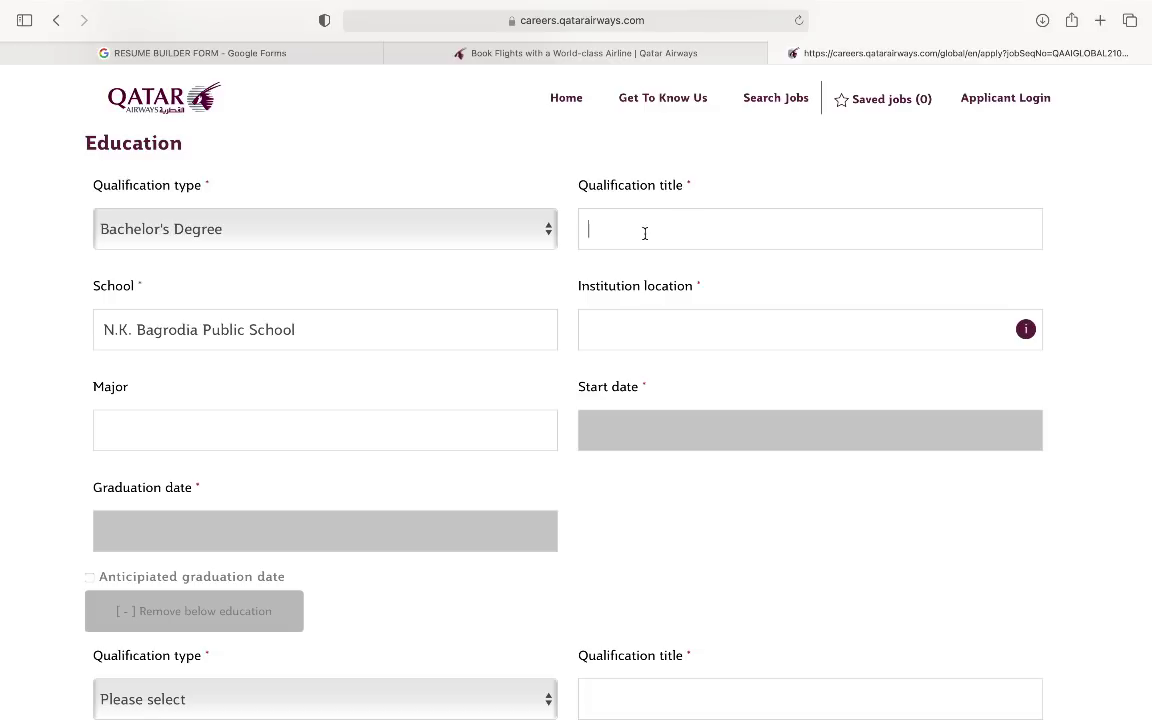
pyautogui.write('bacheol')
pyautogui.press('BackSpace')
pyautogui.press('BackSpace')
pyautogui.write('lors')
# Change the qualification type to Higher Secondary
pyautogui.scroll(1, 300, 340)
pyautogui.tripleClick(100, 339)
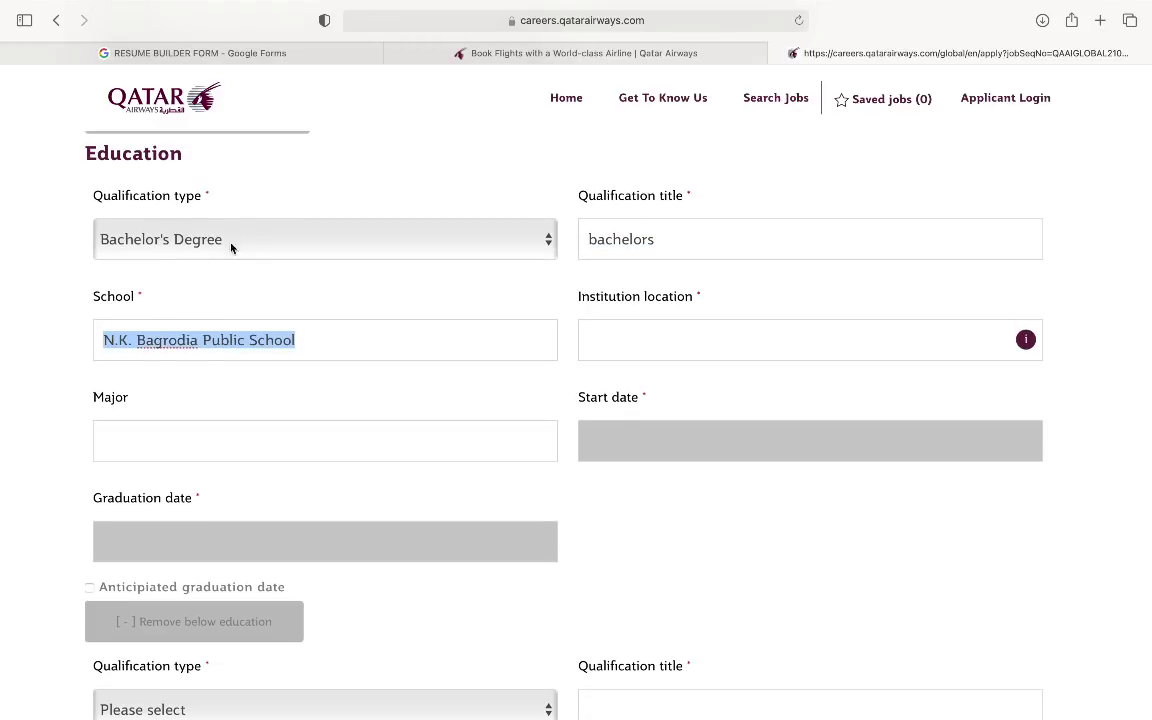
pyautogui.click(501, 248)
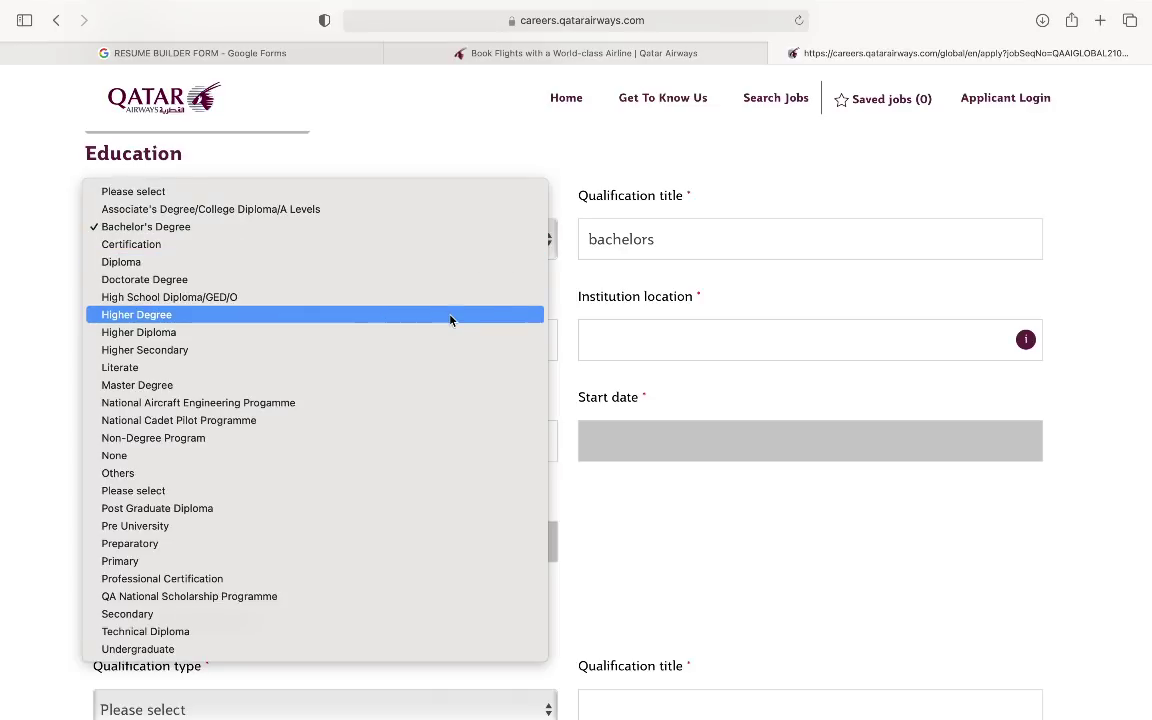
pyautogui.click(436, 351)
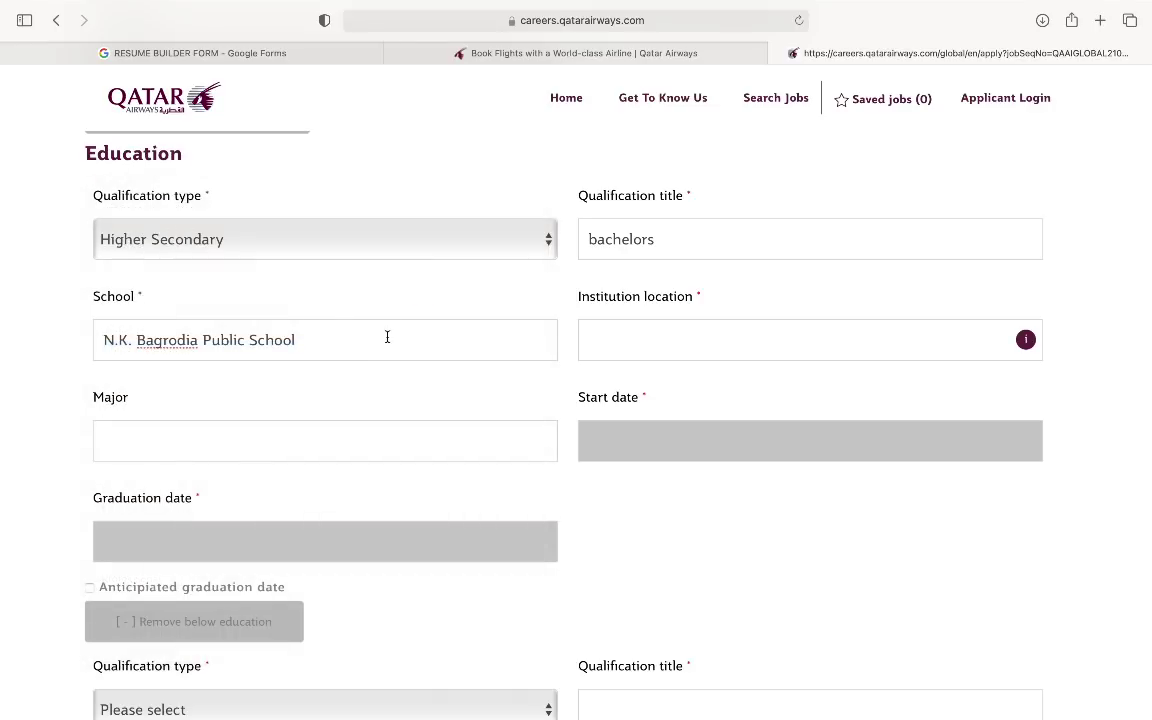
pyautogui.moveTo(348, 335); pyautogui.dragTo(136, 340)
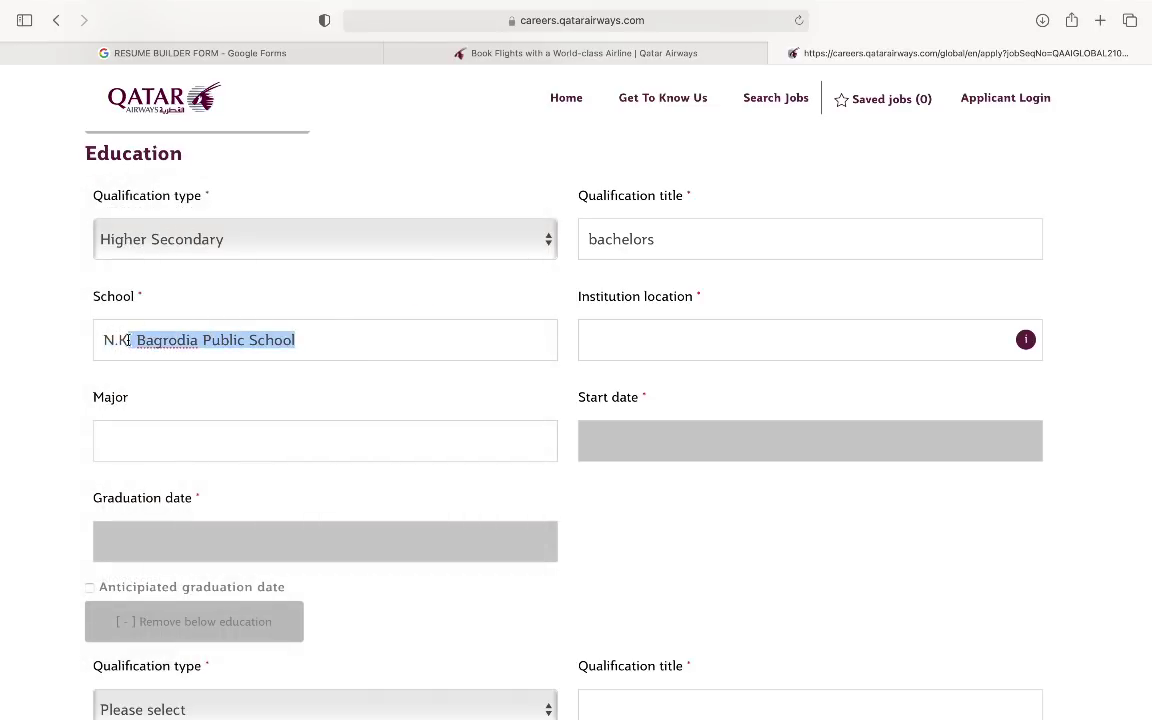
pyautogui.click(350, 340)
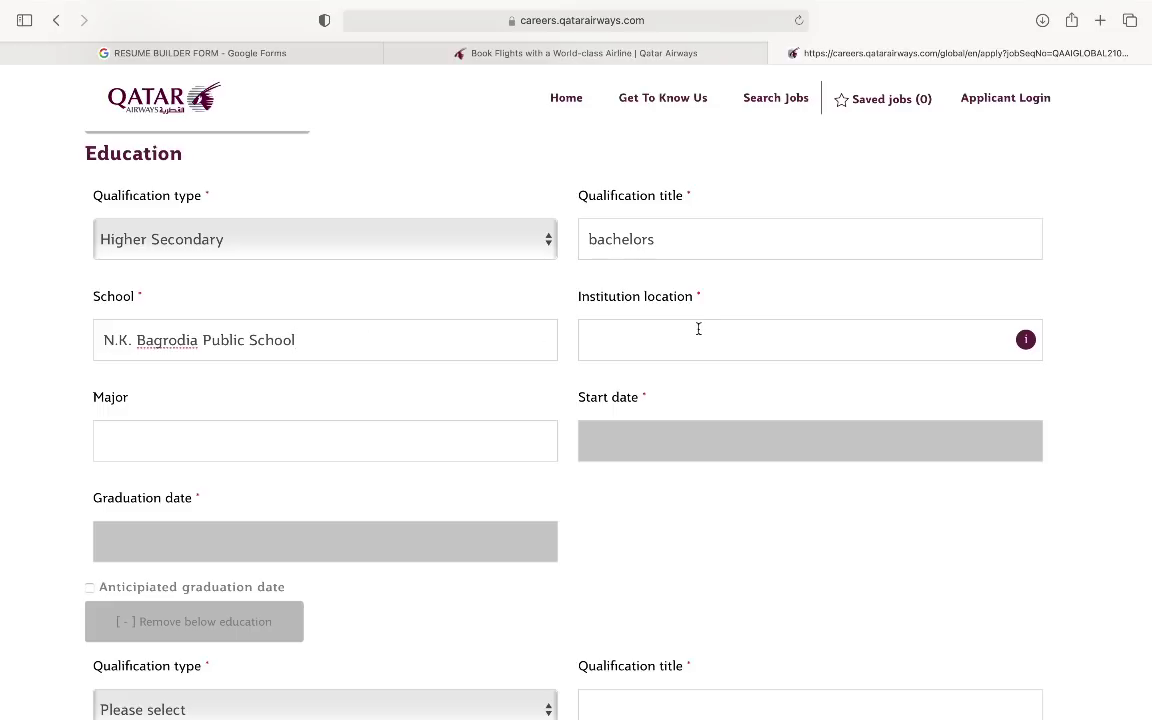
# Retitle the qualification 'higher secondary' and keep Higher Secondary as its type
pyautogui.click(668, 239)
pyautogui.write('stuednt')
pyautogui.press('BackSpace')
pyautogui.press('BackSpace')
pyautogui.press('BackSpace')
pyautogui.press('BackSpace')
pyautogui.press('BackSpace')
pyautogui.press('BackSpace')
pyautogui.press('BackSpace')
pyautogui.press('BackSpace')
pyautogui.press('BackSpace')
pyautogui.press('BackSpace')
pyautogui.press('BackSpace')
pyautogui.press('BackSpace')
pyautogui.press('BackSpace')
pyautogui.press('BackSpace')
pyautogui.press('BackSpace')
pyautogui.press('BackSpace')
pyautogui.write('higher secondary')
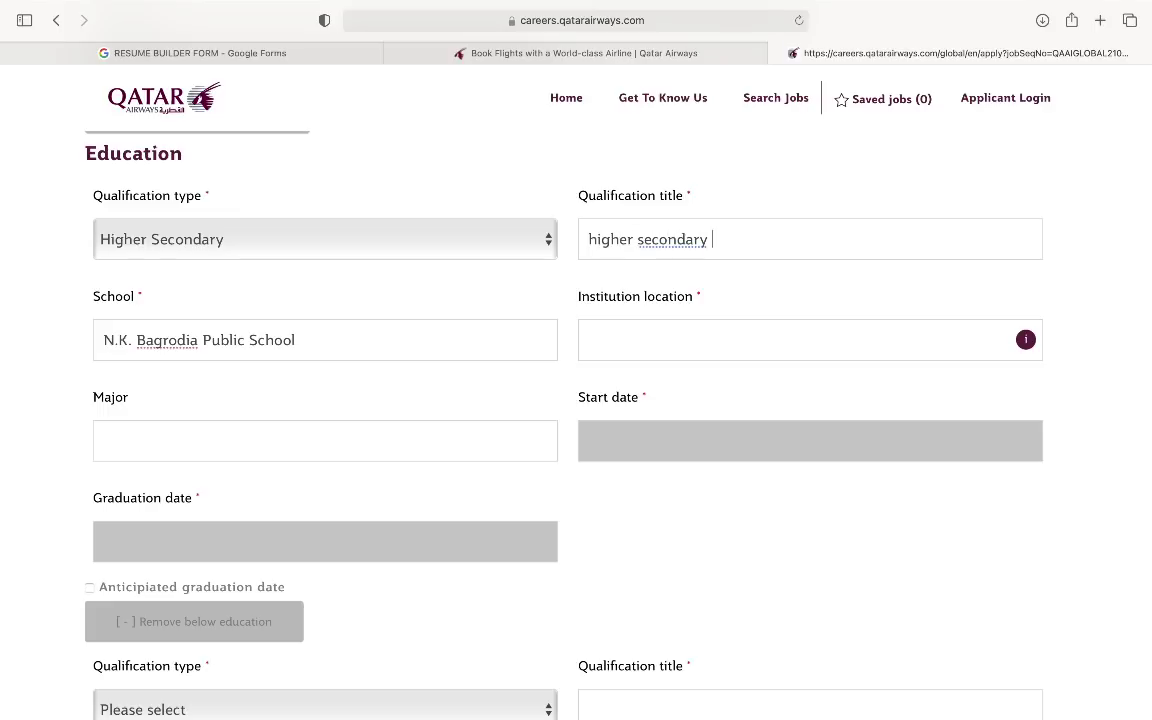
pyautogui.click(523, 241)
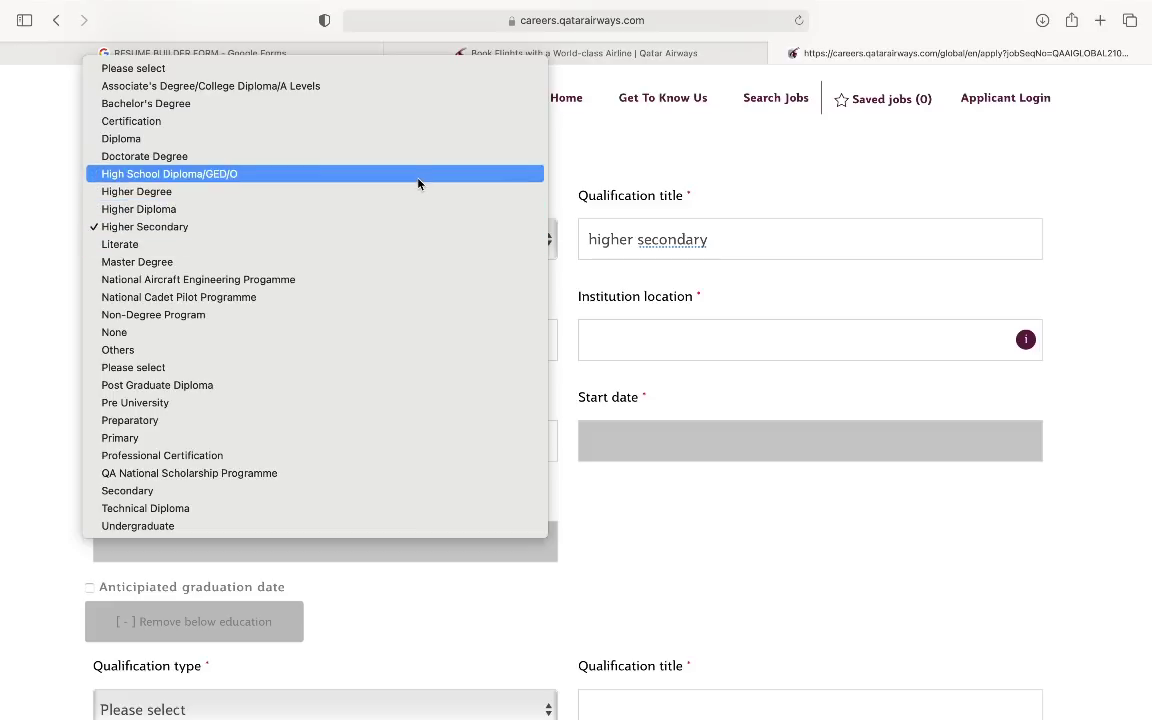
pyautogui.click(419, 228)
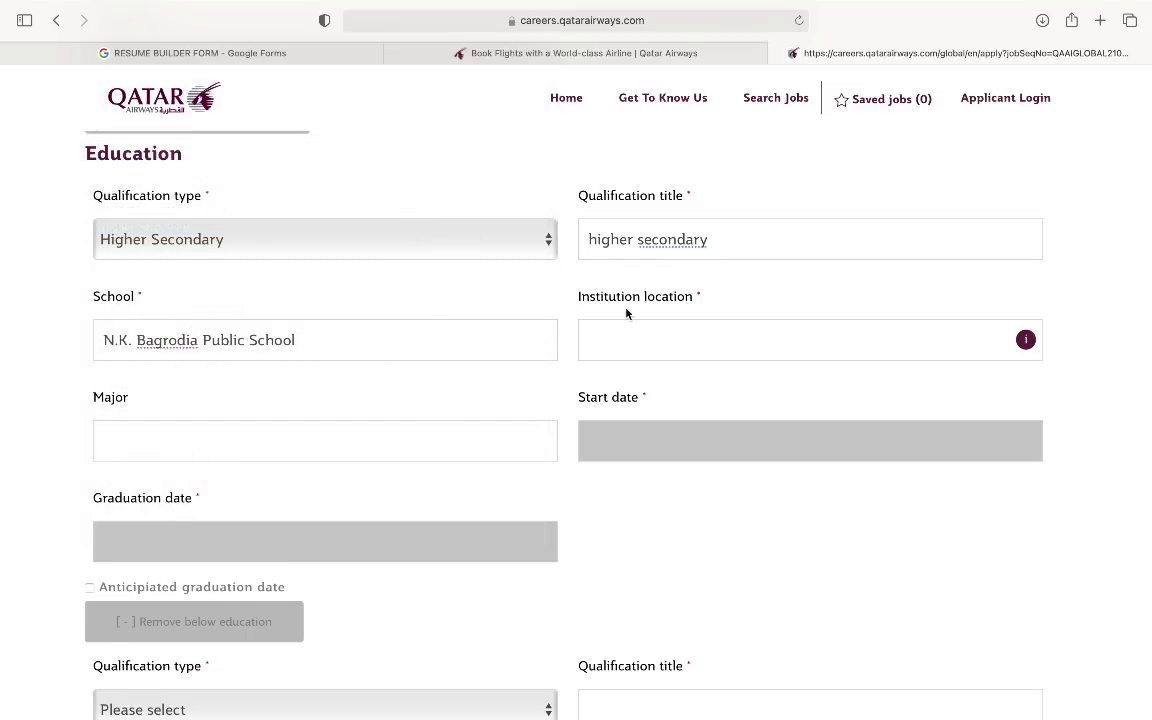
pyautogui.scroll(-3, 626, 313)
pyautogui.scroll(-3, 626, 313)
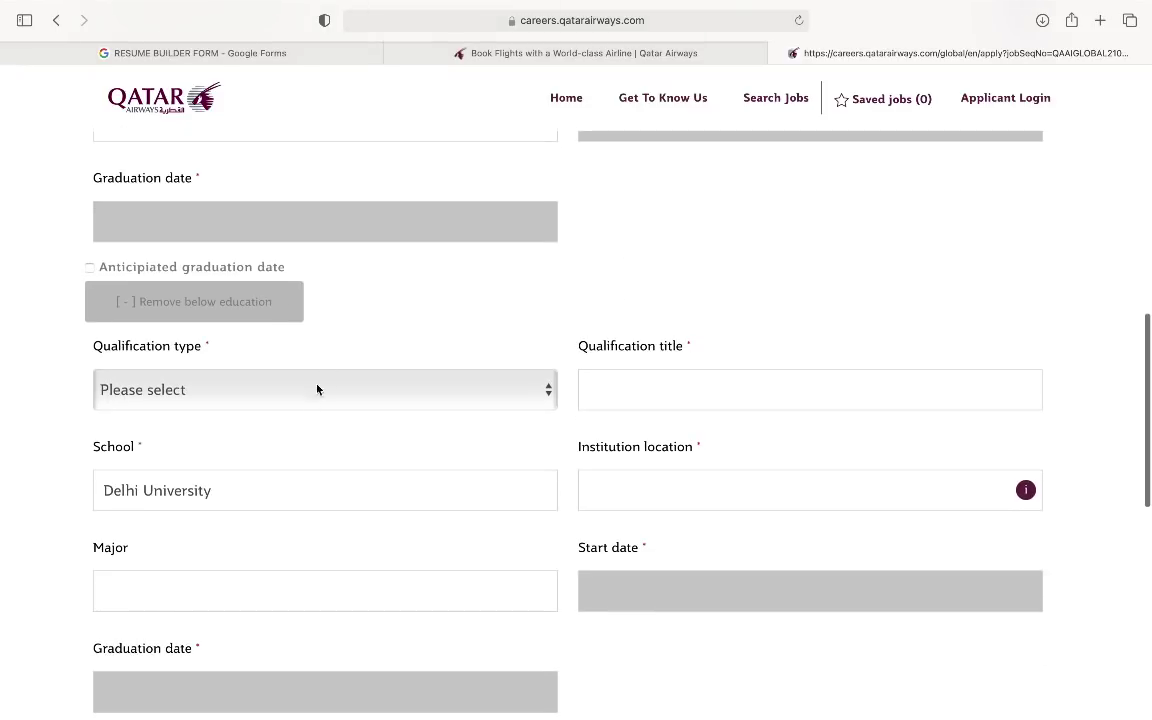
pyautogui.scroll(-2, 460, 517)
pyautogui.scroll(-2, 460, 517)
pyautogui.scroll(12, 460, 517)
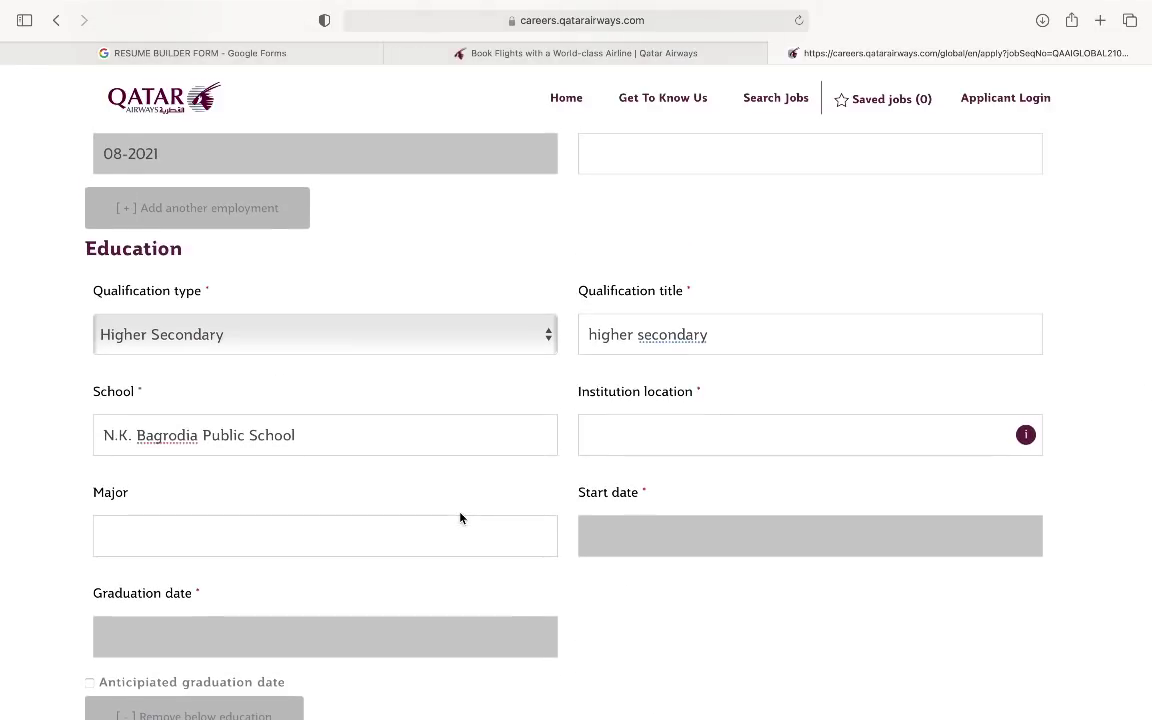
pyautogui.scroll(-3, 460, 517)
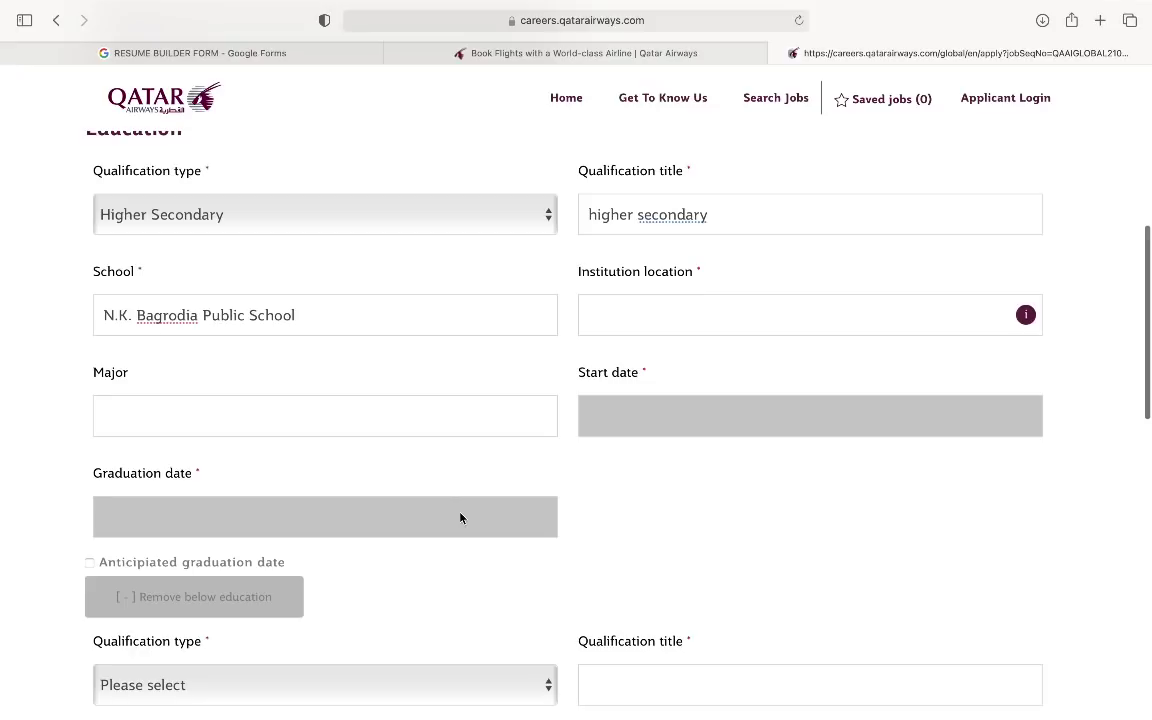
# Set the institution location to India from the 'ind' suggestions, leaving Major empty
pyautogui.click(637, 325)
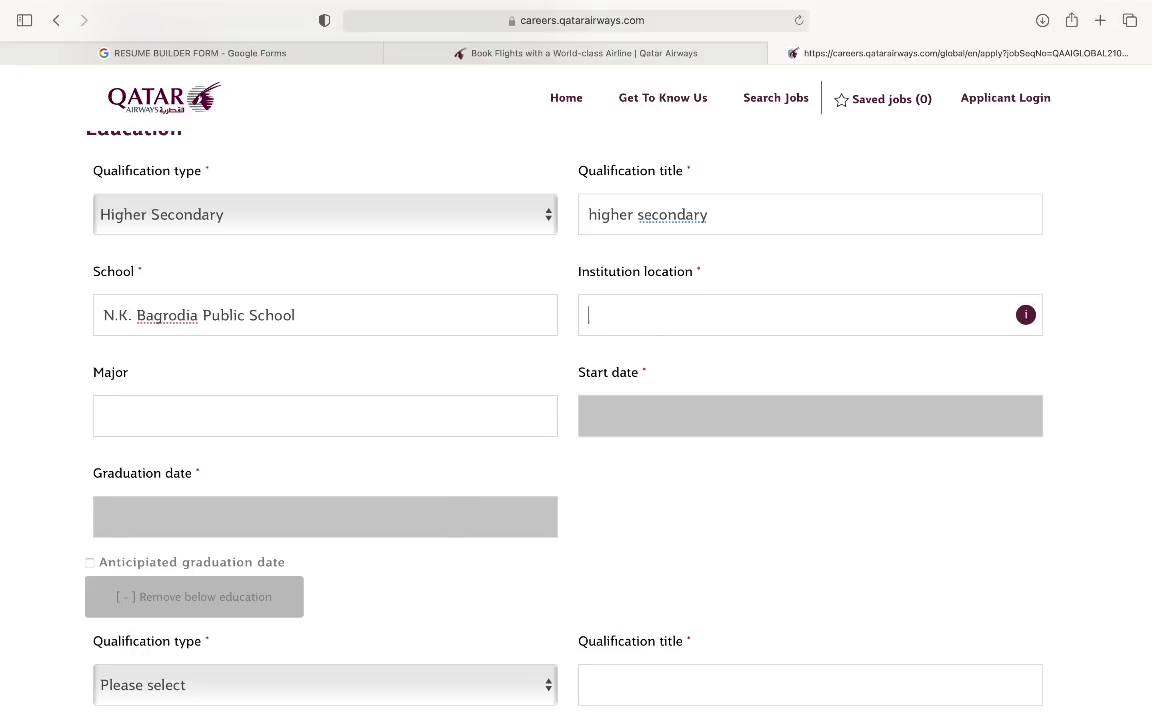
pyautogui.write('ind')
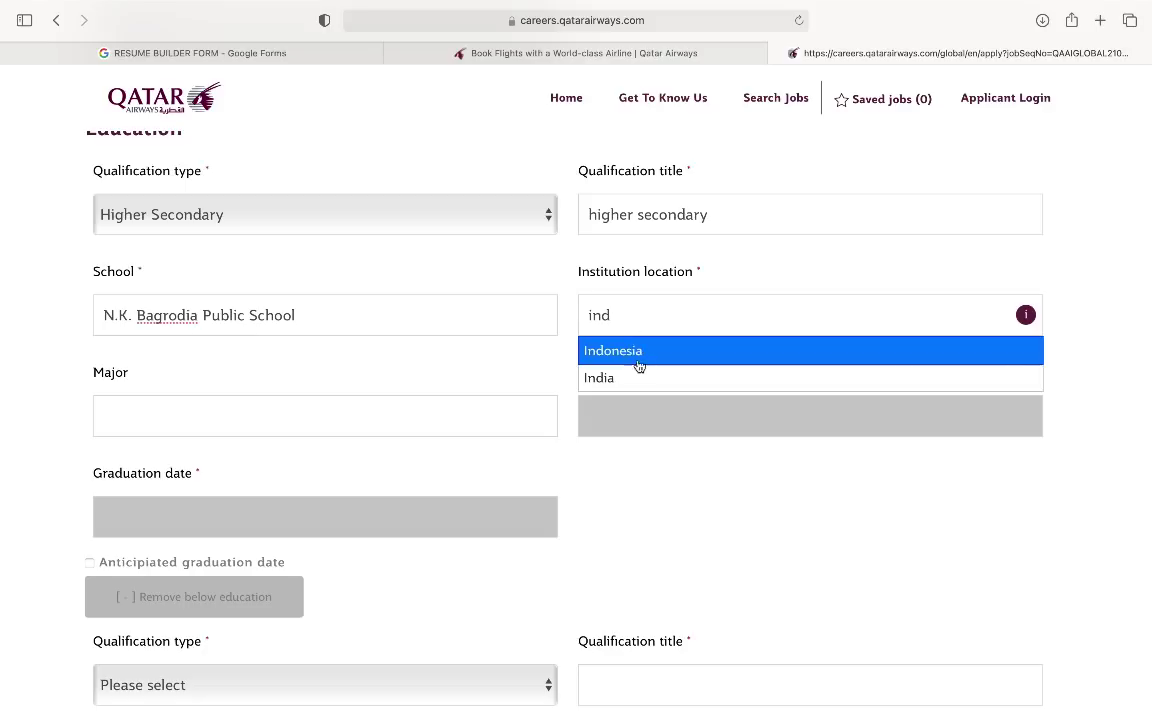
pyautogui.click(638, 383)
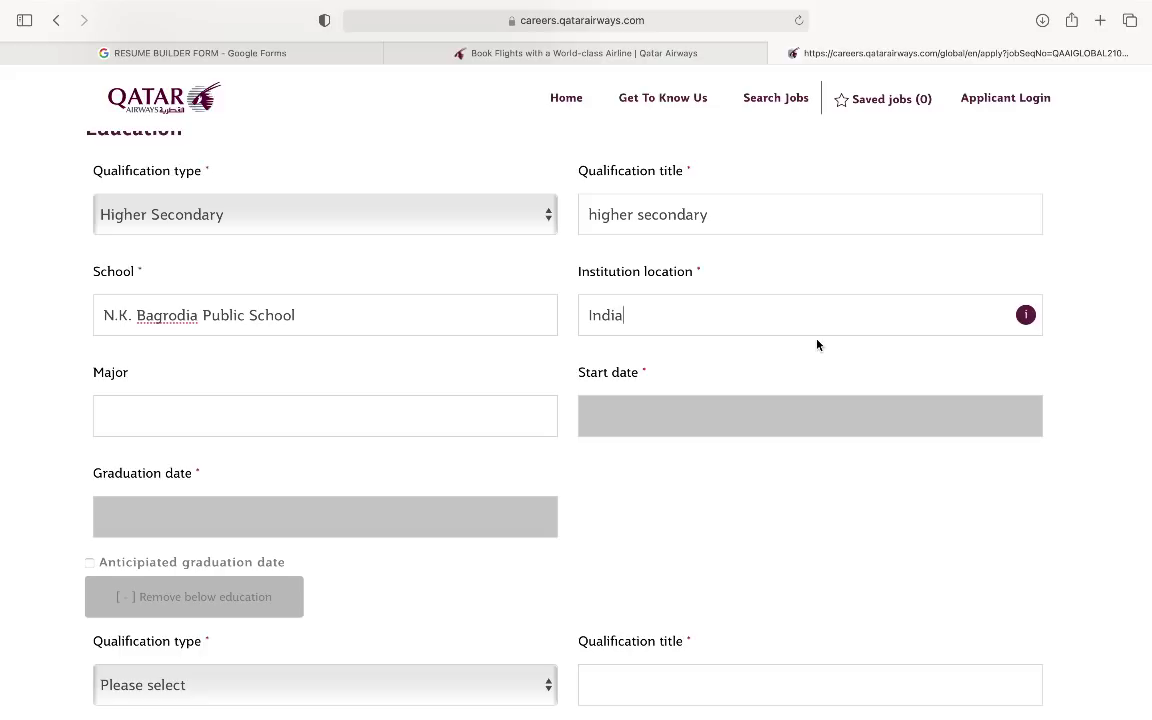
pyautogui.click(476, 417)
pyautogui.write('human resources')
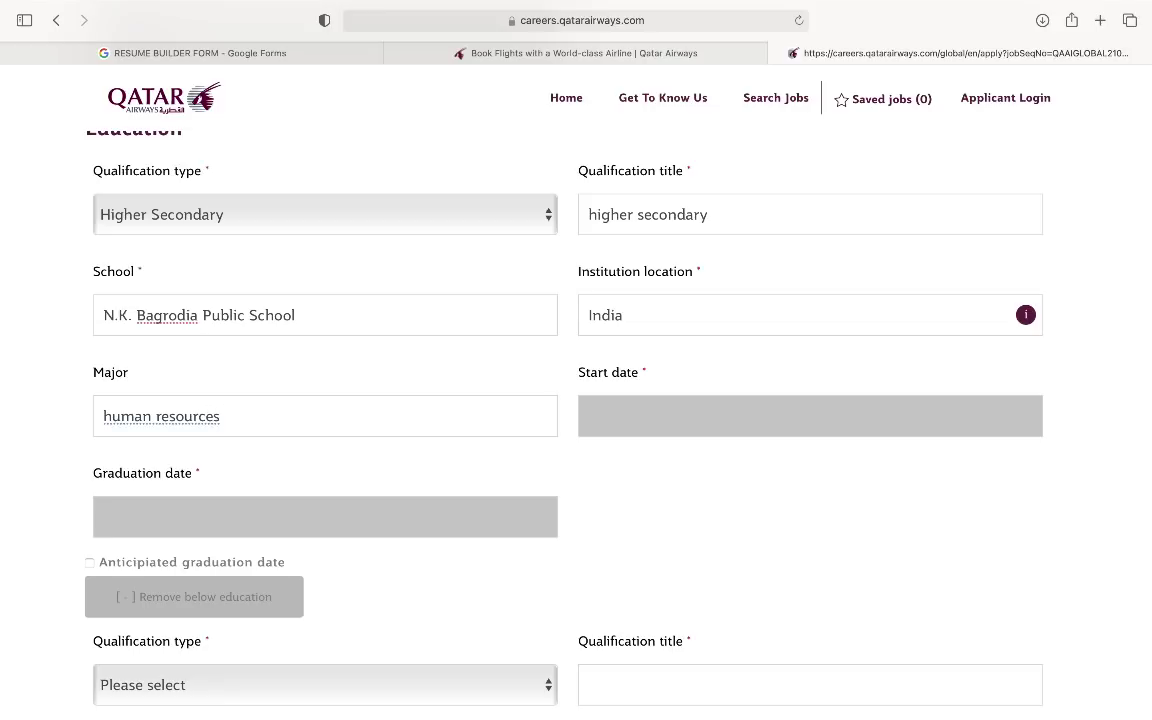
pyautogui.press('BackSpace')
pyautogui.press('BackSpace')
pyautogui.press('BackSpace')
pyautogui.press('BackSpace')
pyautogui.press('BackSpace')
pyautogui.press('BackSpace')
pyautogui.press('BackSpace')
pyautogui.press('BackSpace')
pyautogui.press('BackSpace')
pyautogui.press('BackSpace')
pyautogui.press('BackSpace')
pyautogui.press('BackSpace')
pyautogui.press('BackSpace')
pyautogui.press('BackSpace')
pyautogui.press('BackSpace')
pyautogui.press('BackSpace')
# Set the education start date to August 2021 and an anticipated graduation of August 2021
pyautogui.scroll(-5, 257, 419)
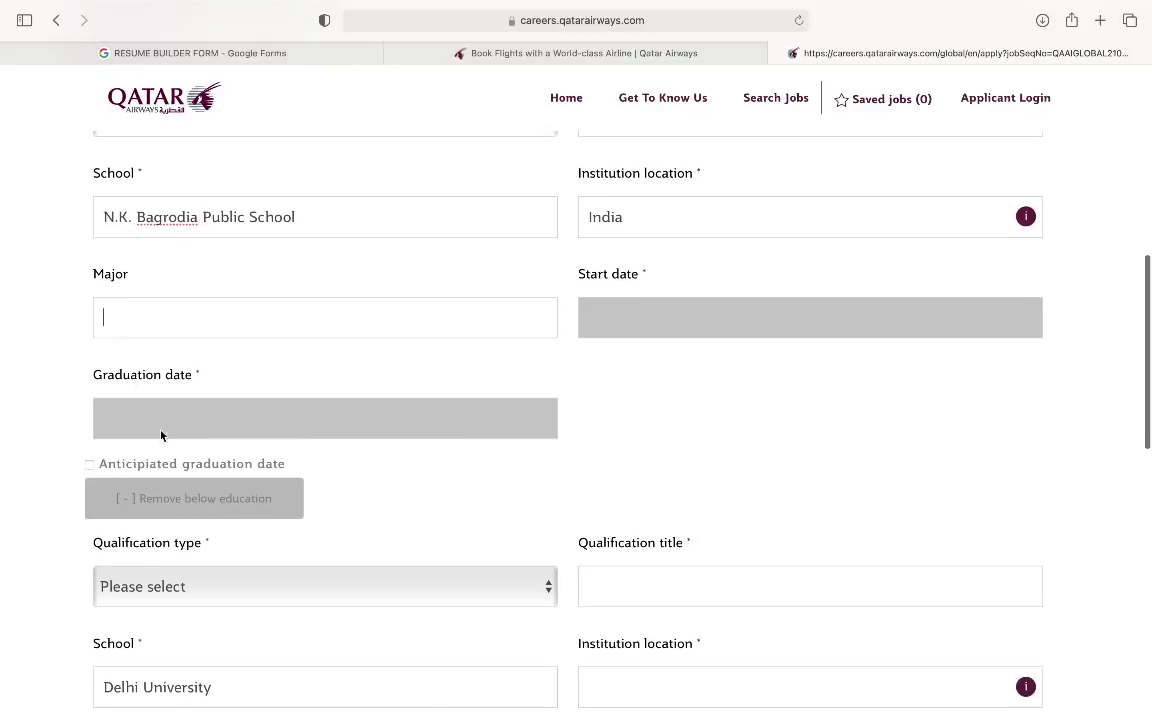
pyautogui.click(612, 334)
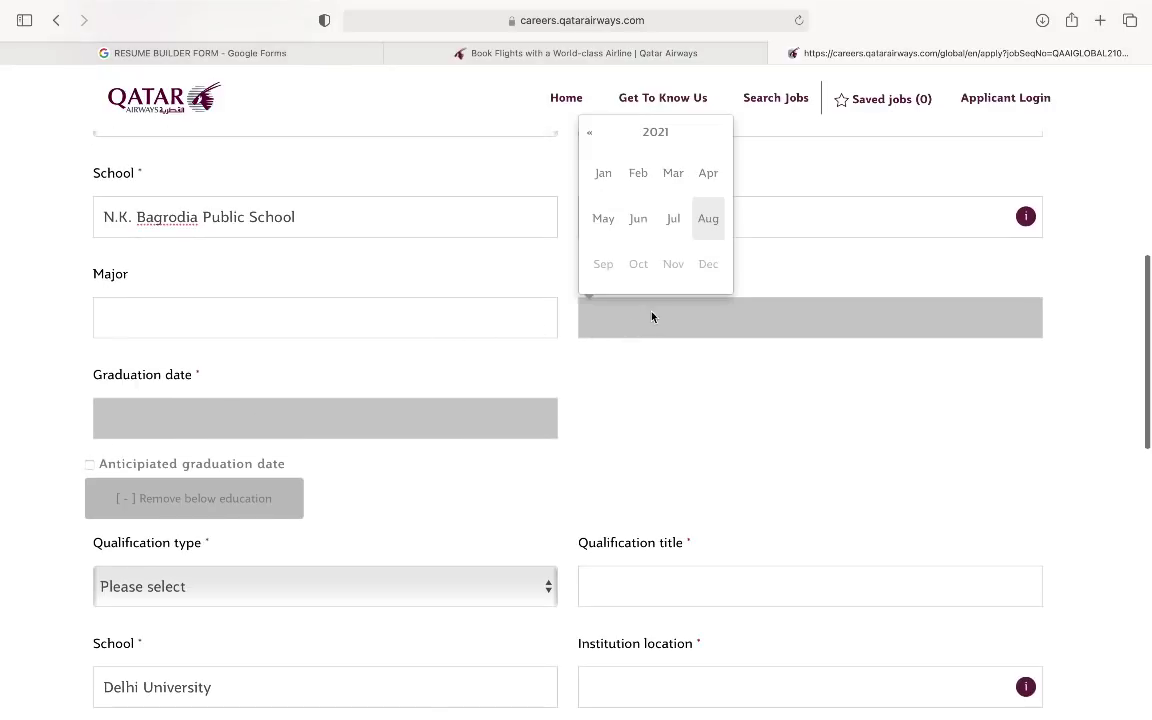
pyautogui.click(712, 222)
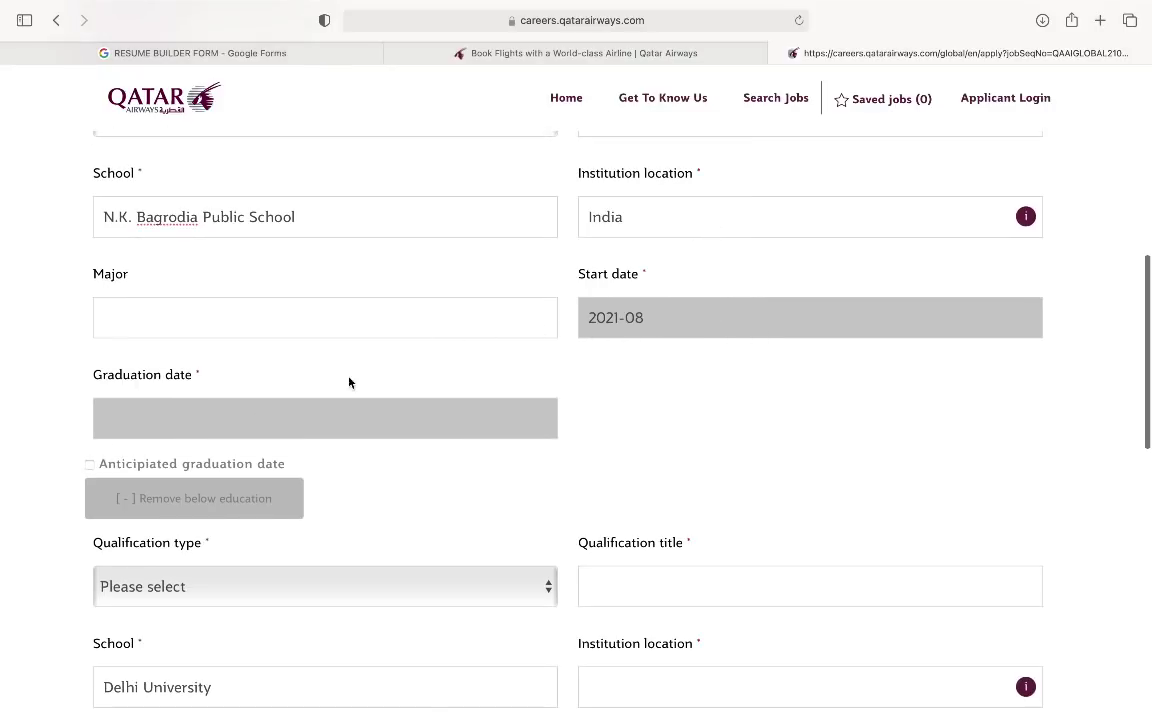
pyautogui.click(280, 434)
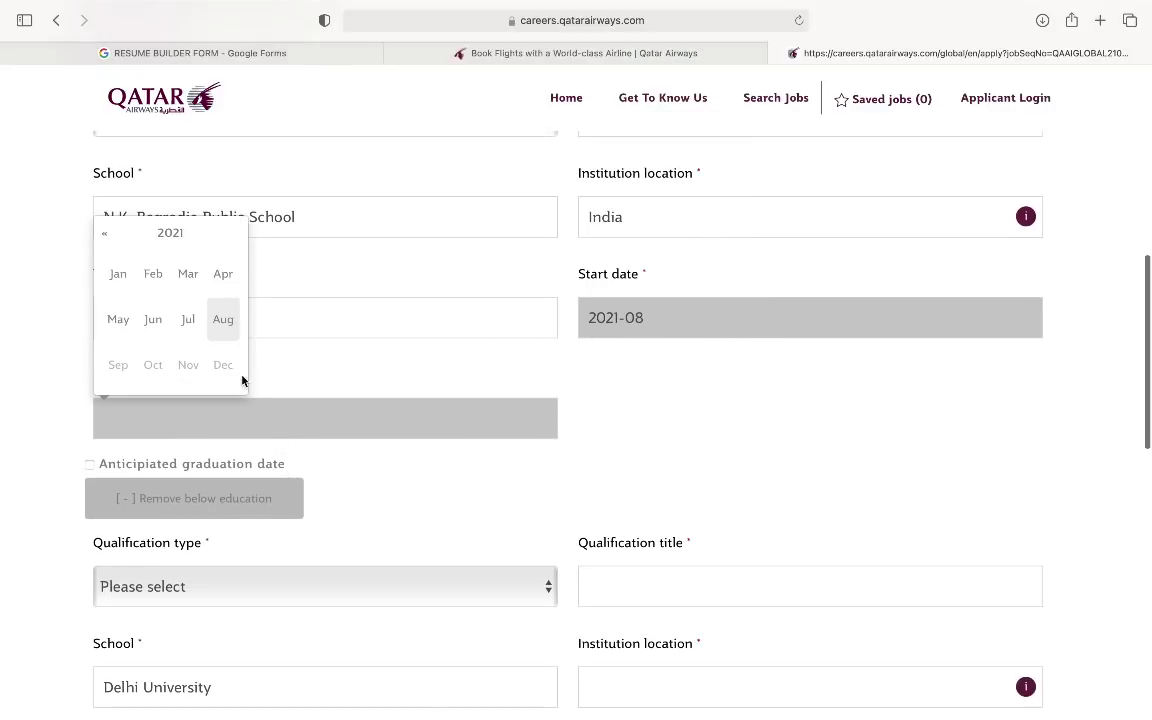
pyautogui.click(89, 466)
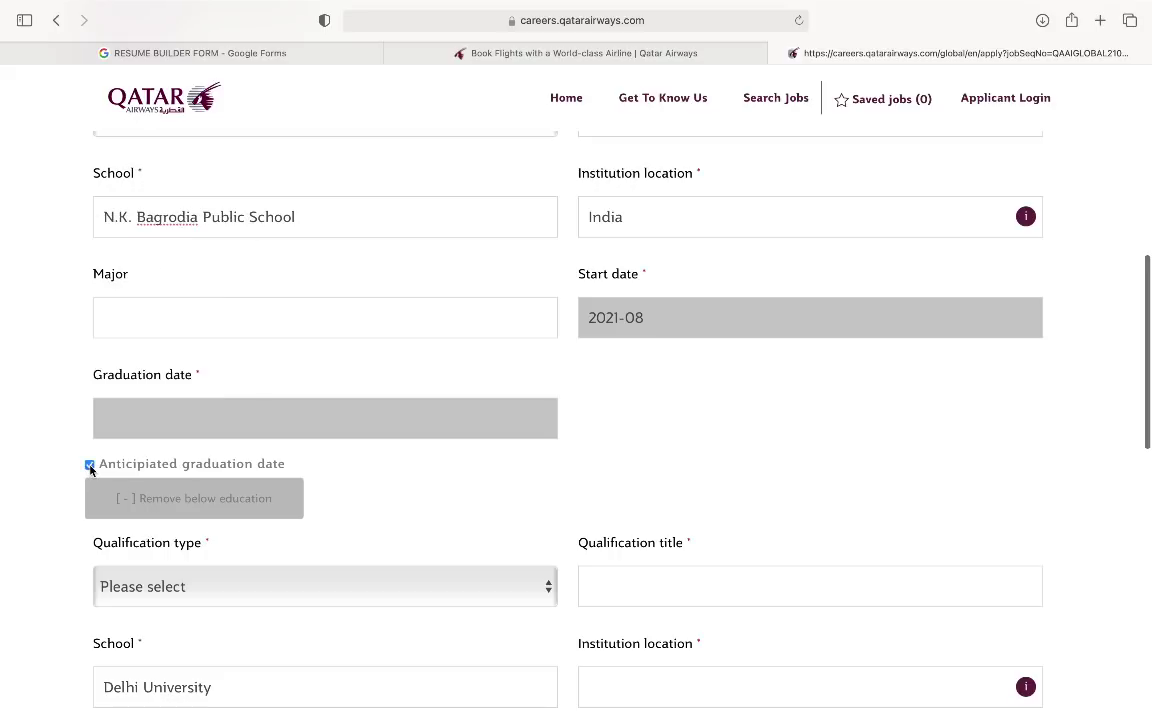
pyautogui.click(153, 421)
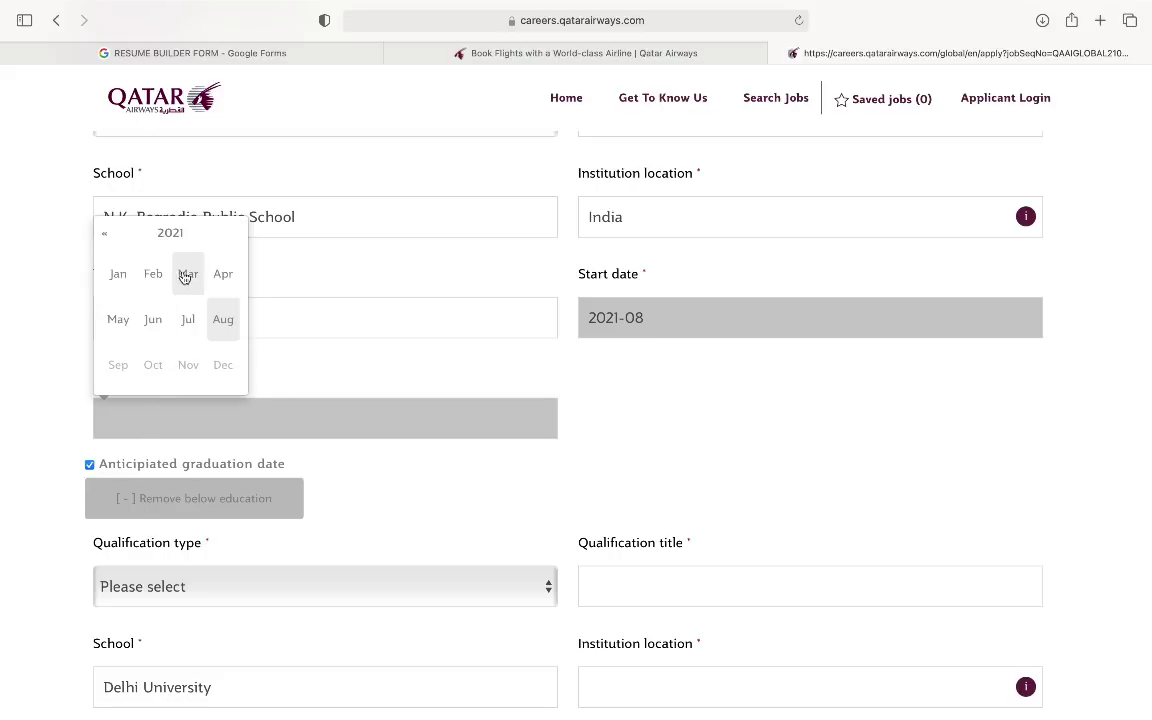
pyautogui.click(223, 322)
# Remove the Delhi University and empty Mueller School of Languages education entries
pyautogui.scroll(-4, 250, 420)
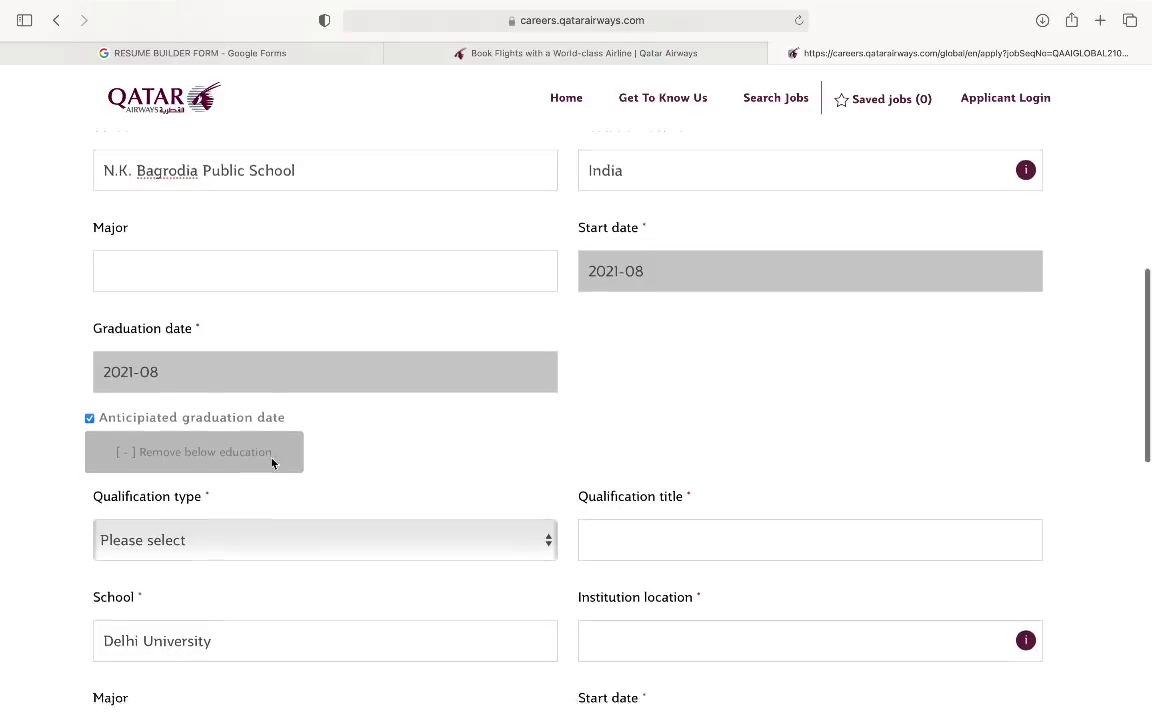
pyautogui.scroll(-3, 271, 463)
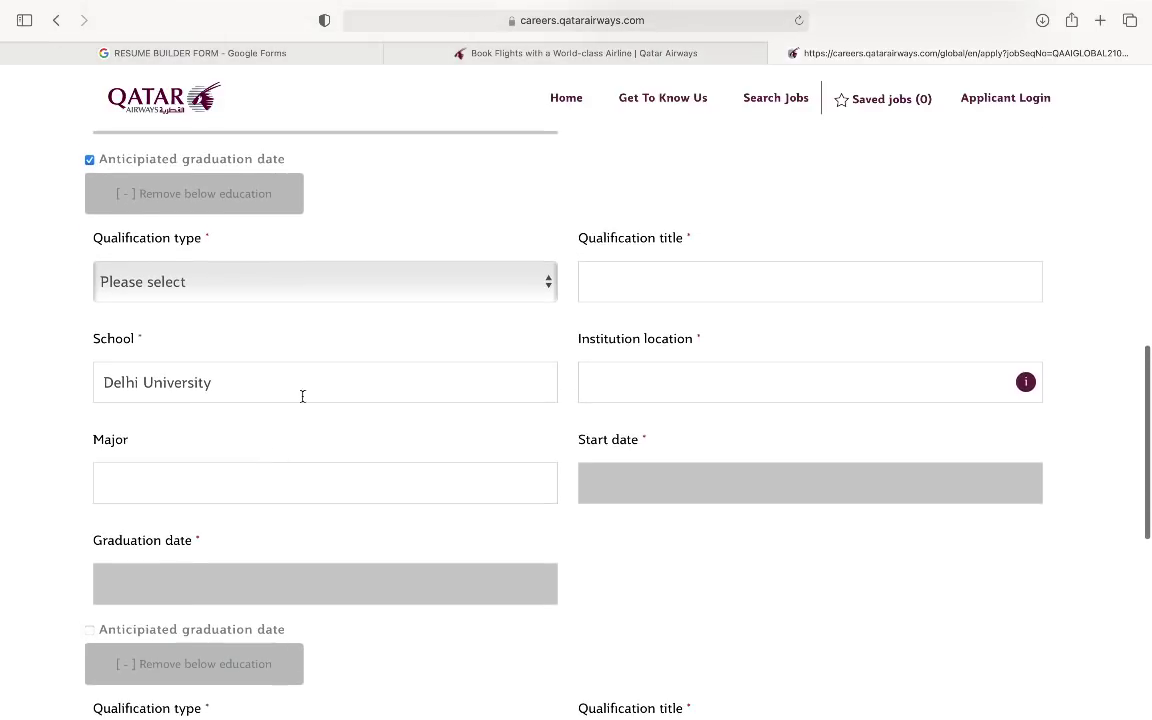
pyautogui.click(119, 193)
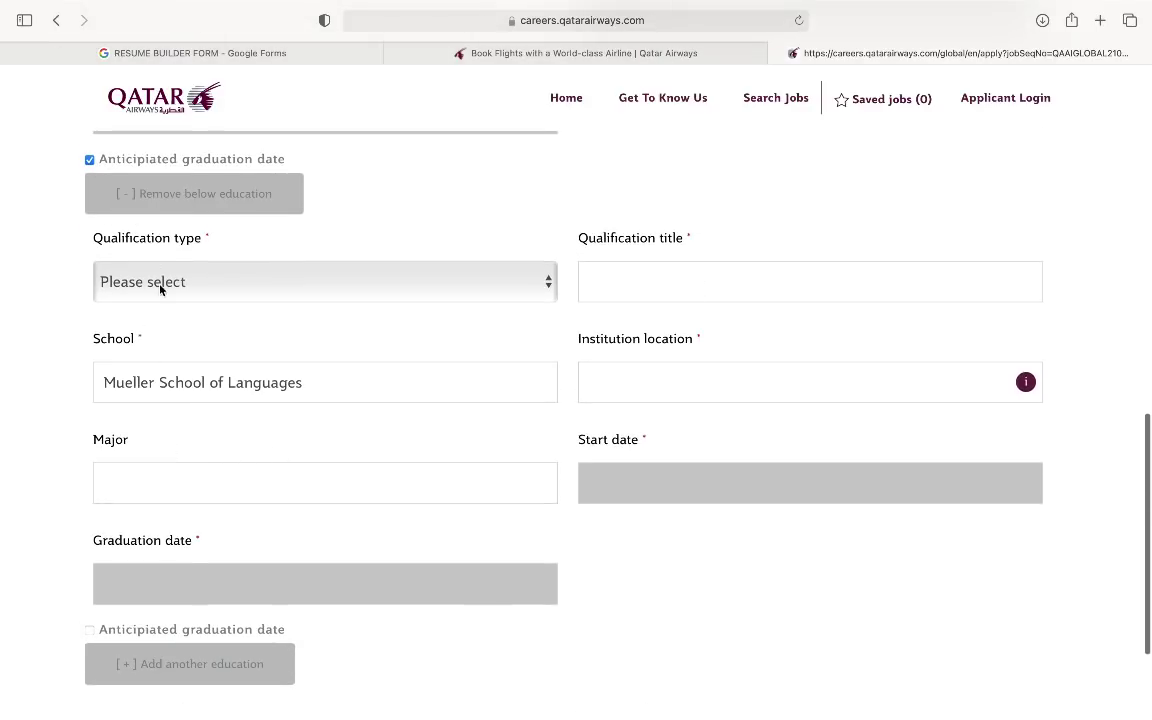
pyautogui.click(117, 197)
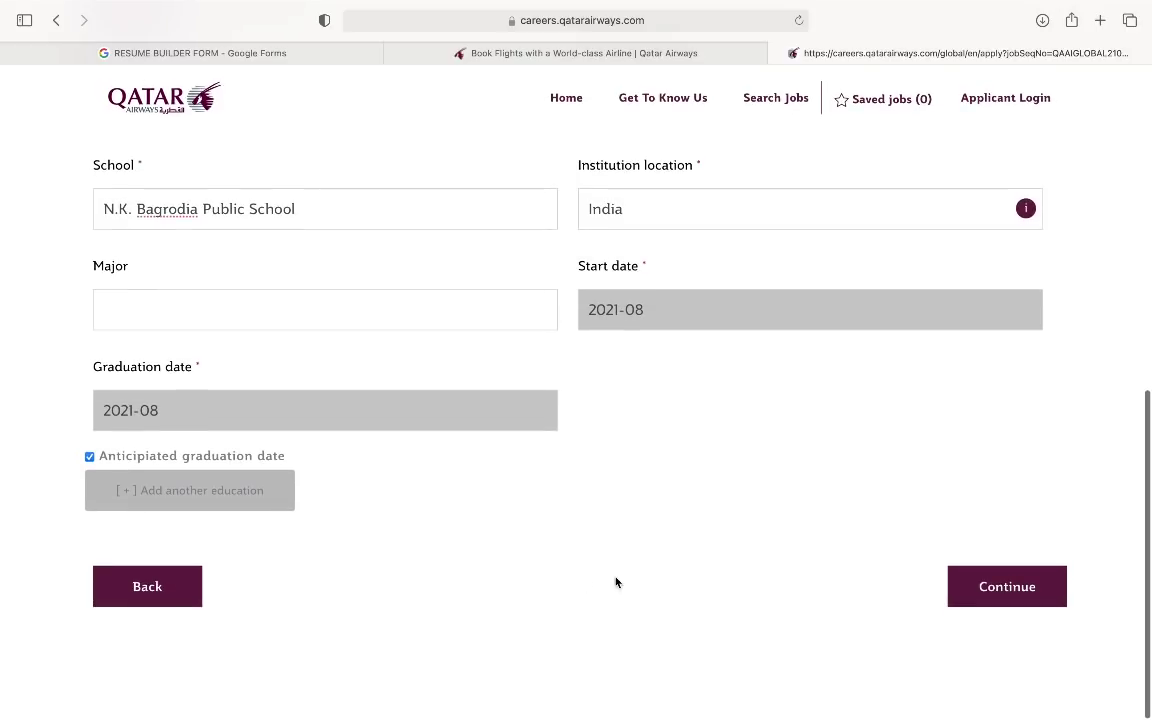
# Continue past education, then answer No to prior Qatar Airways work, its cabin crew experience, and living in Qatar
pyautogui.click(985, 592)
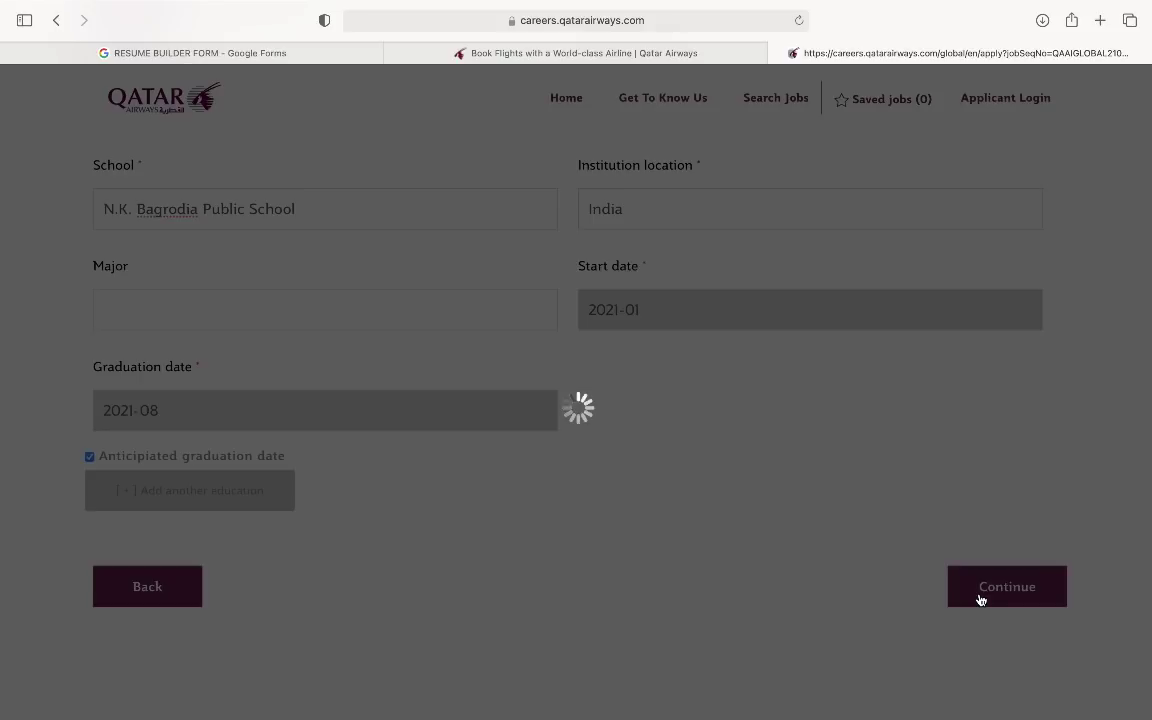
pyautogui.scroll(-4, 980, 600)
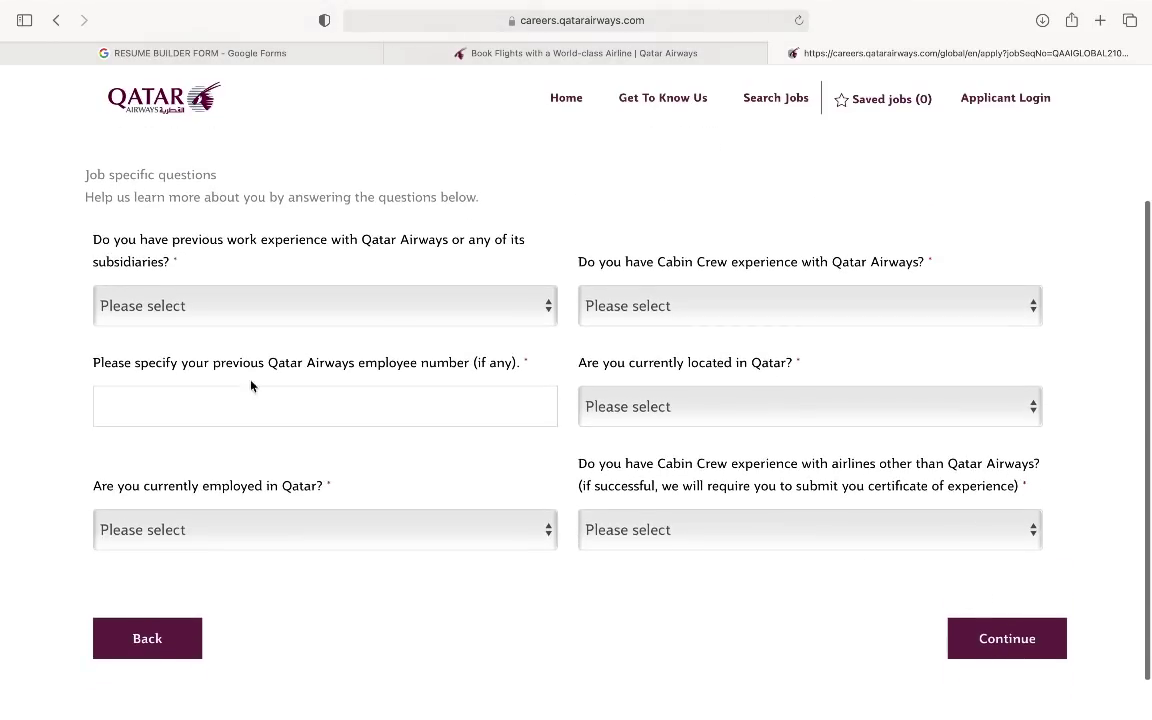
pyautogui.scroll(4, 238, 306)
pyautogui.scroll(-4, 236, 304)
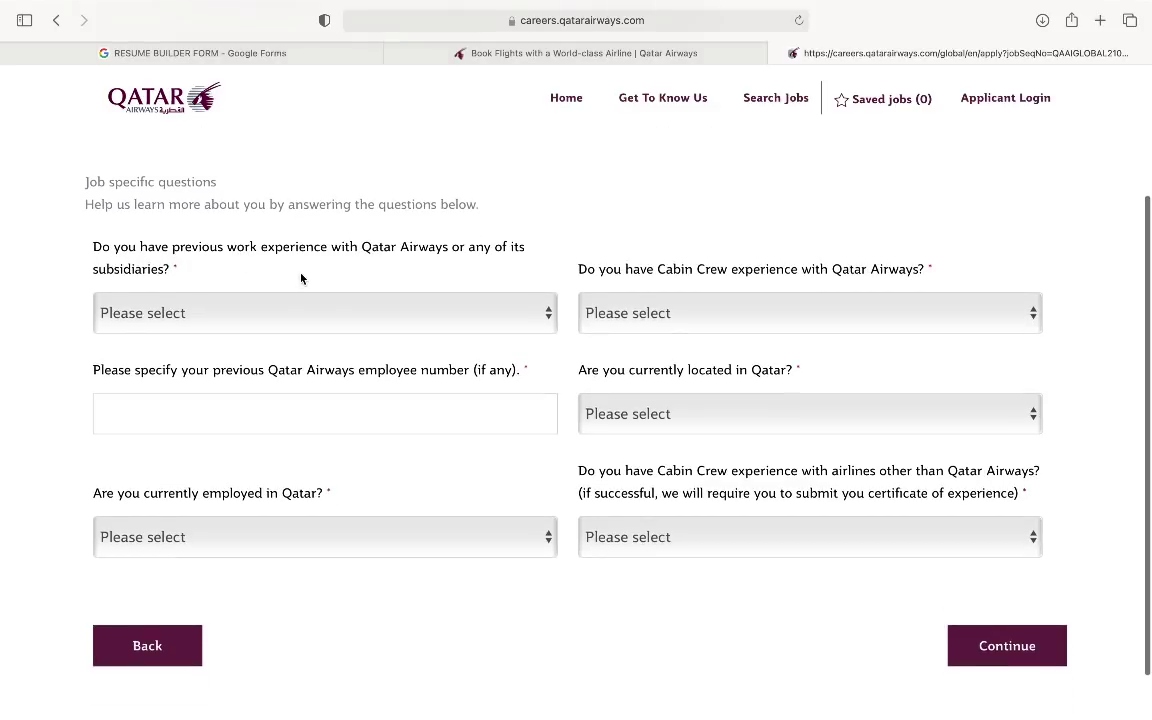
pyautogui.click(530, 310)
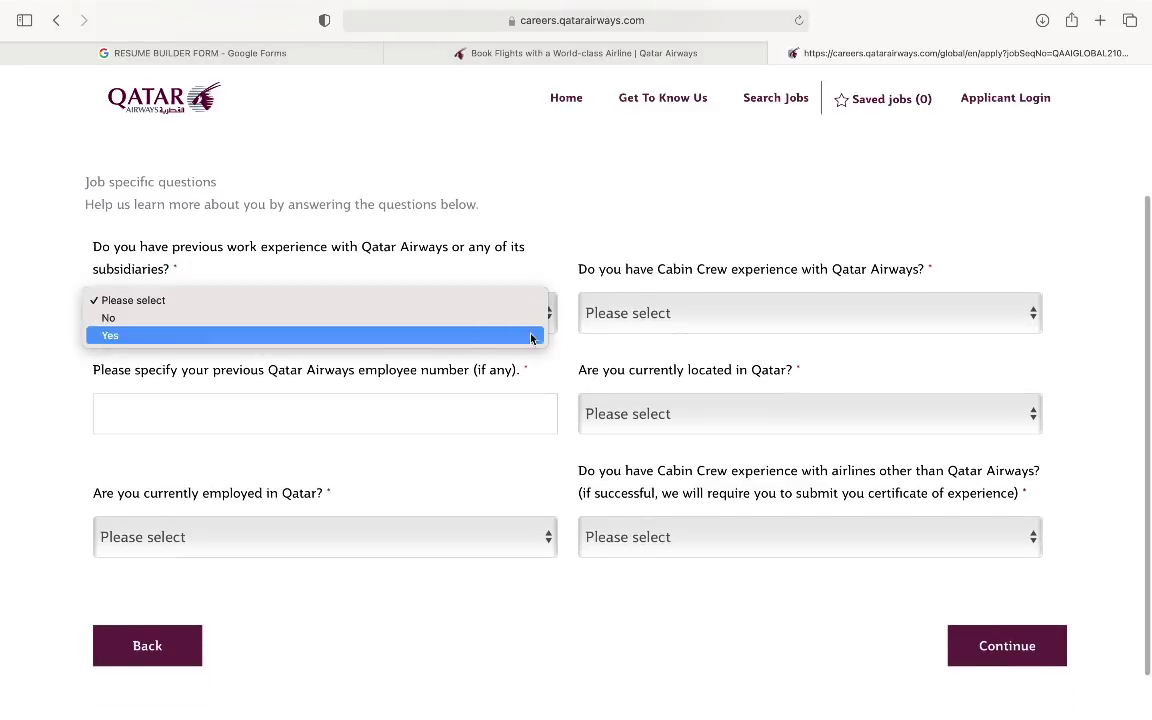
pyautogui.click(514, 316)
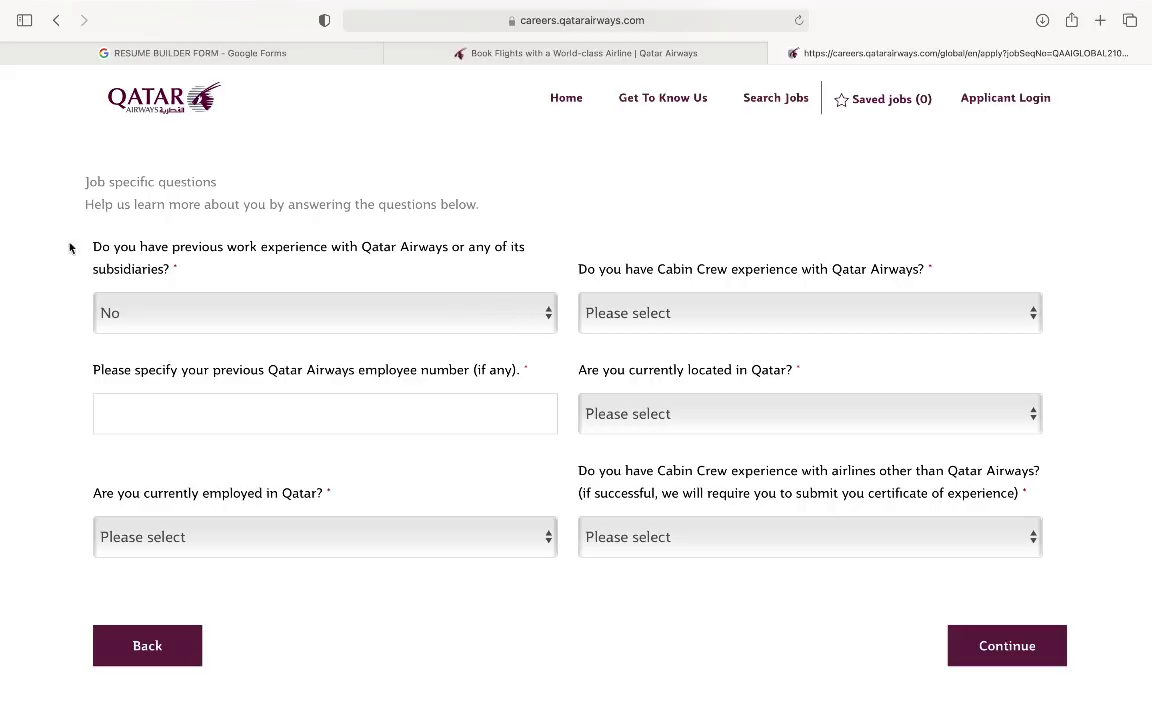
pyautogui.click(711, 326)
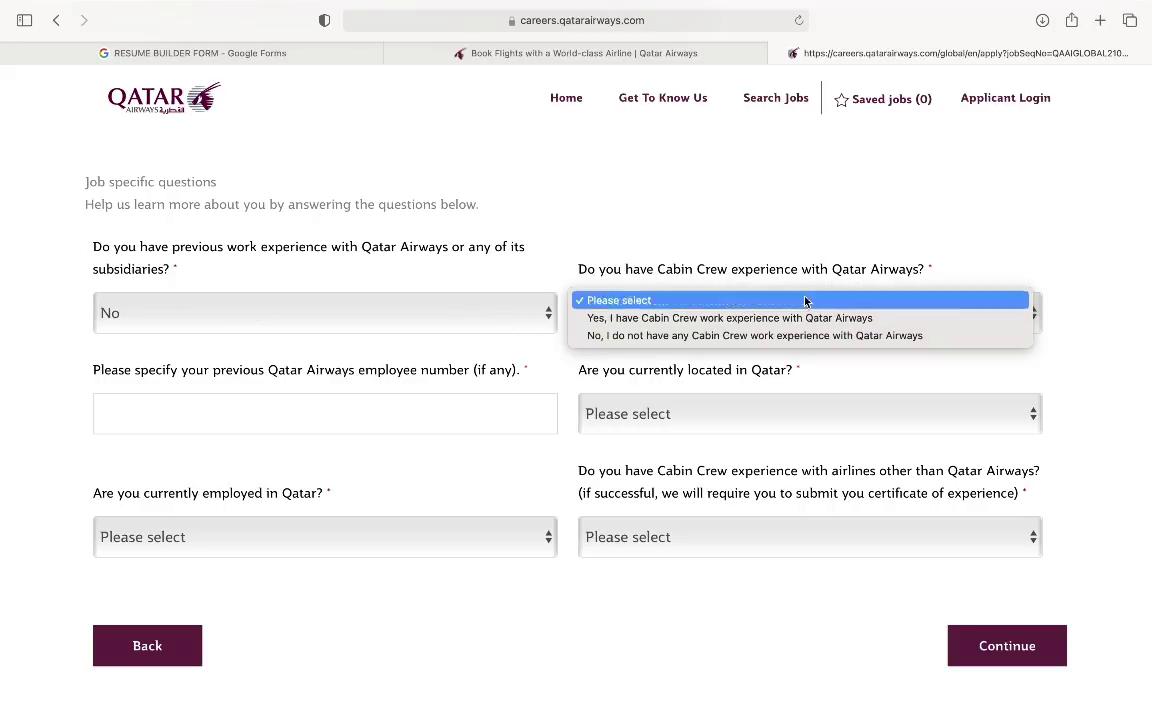
pyautogui.click(768, 339)
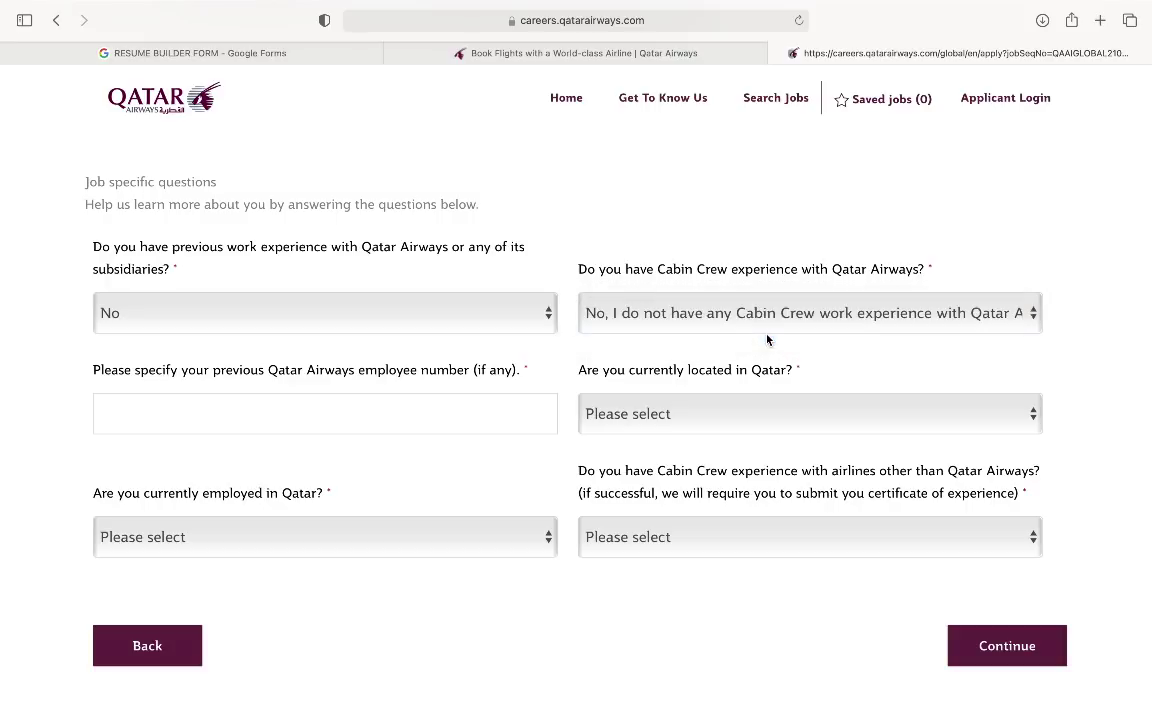
pyautogui.click(717, 418)
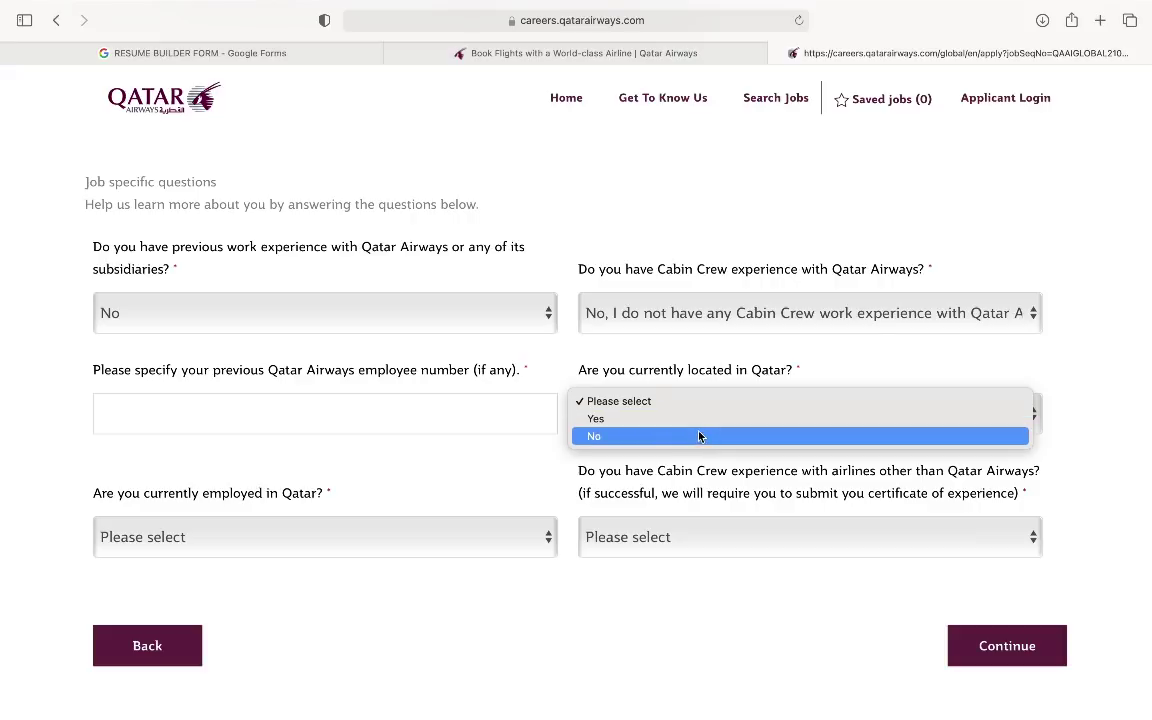
pyautogui.click(699, 438)
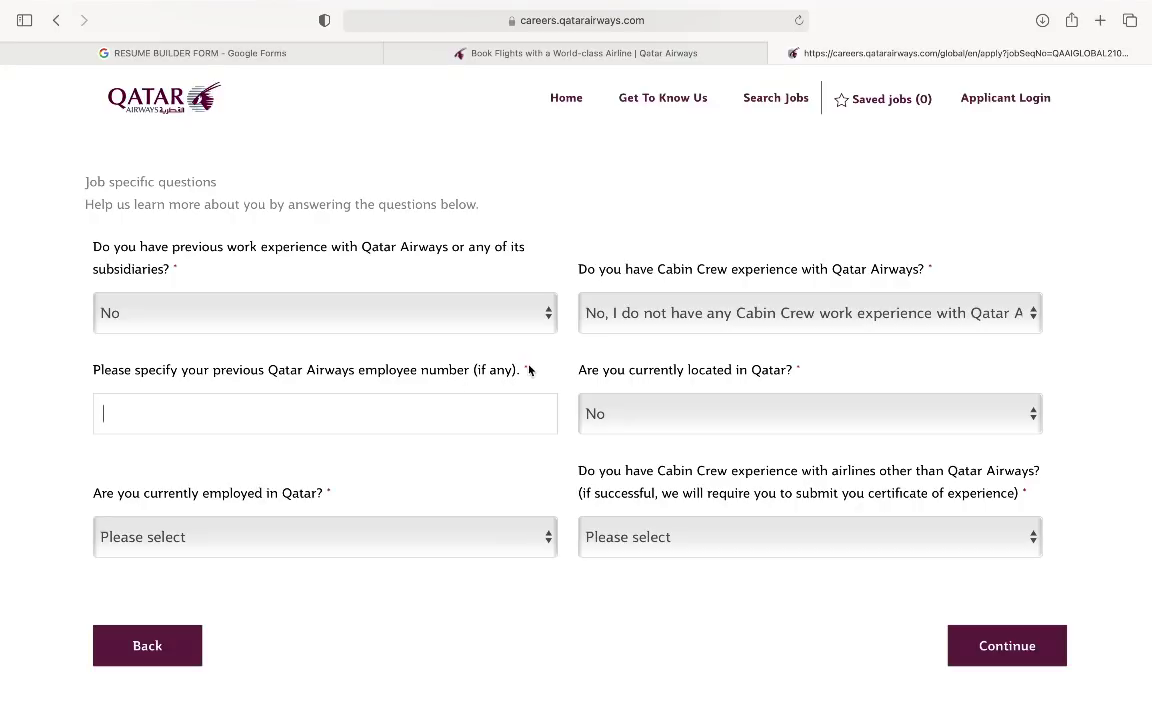
# Enter 00000000 as previous employee number; answer No to Qatar employment and other-airline cabin crew experience
pyautogui.write('00000000')
pyautogui.scroll(-2, 628, 530)
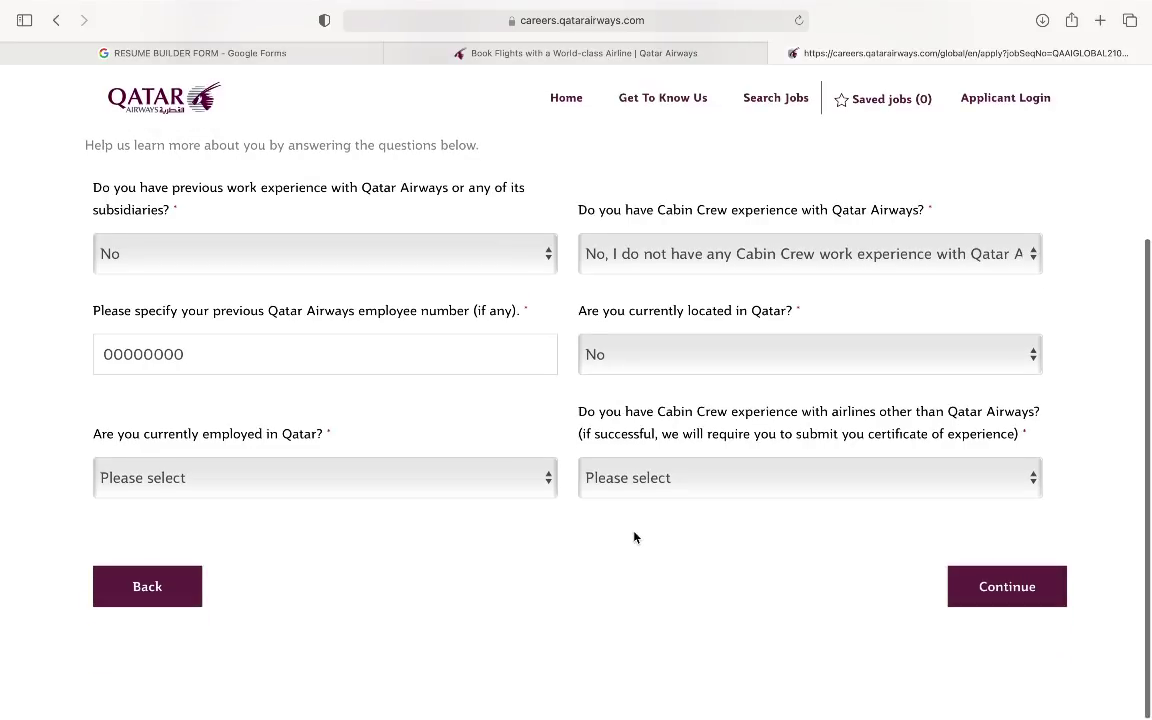
pyautogui.click(548, 496)
pyautogui.click(514, 430)
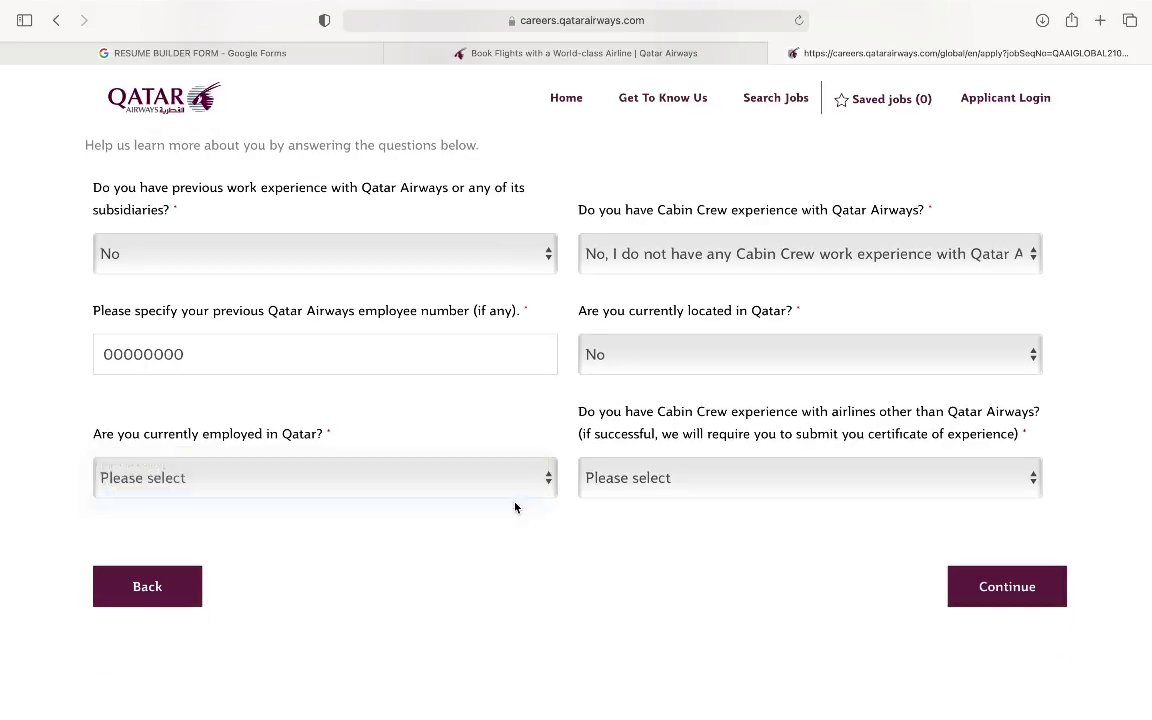
pyautogui.click(746, 480)
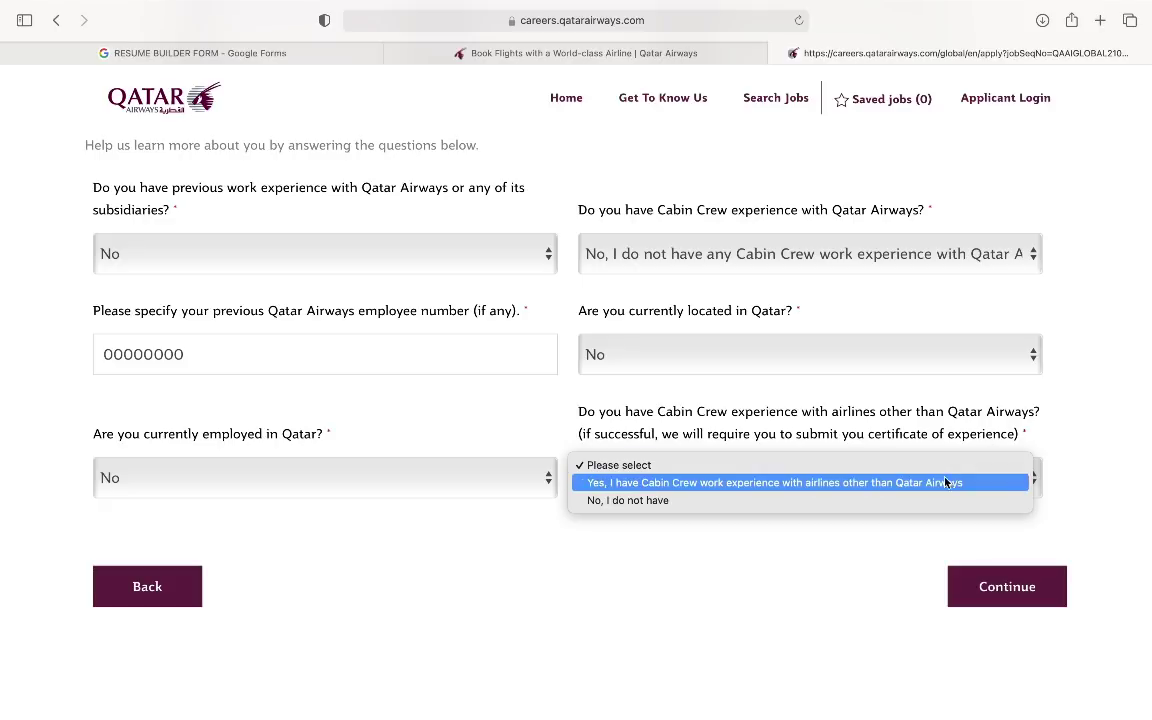
pyautogui.click(937, 502)
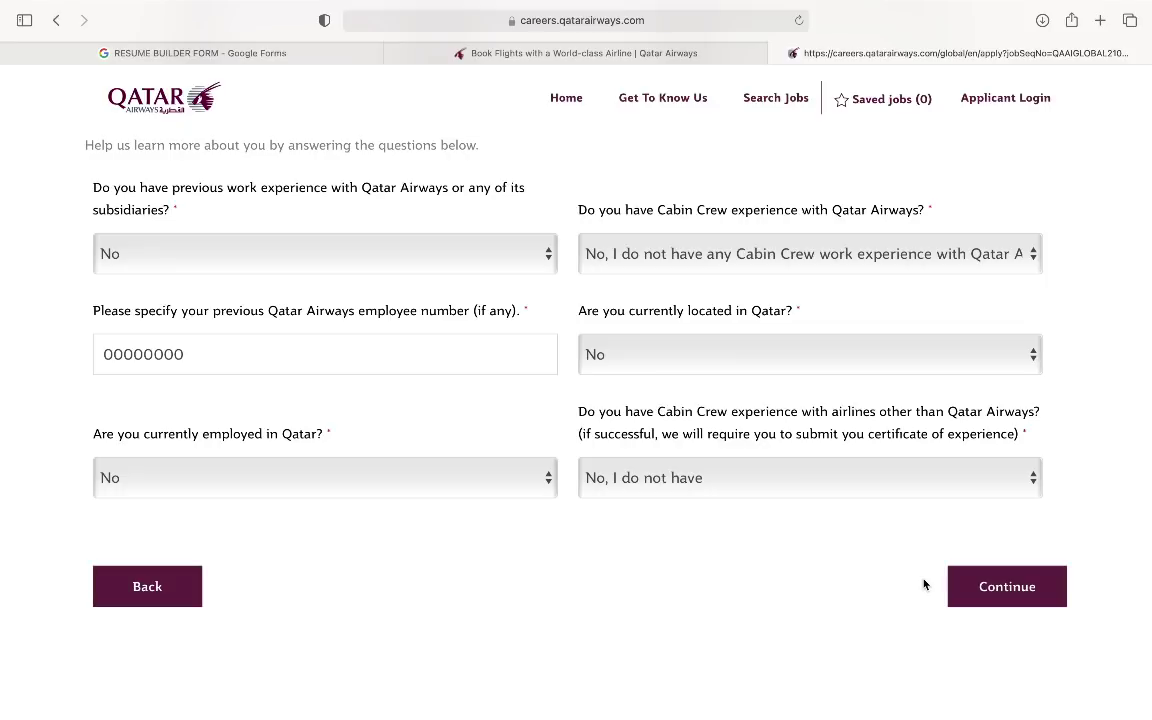
# Continue to eSignature, enter the applicant's full name, and submit the cabin crew application
pyautogui.click(1000, 596)
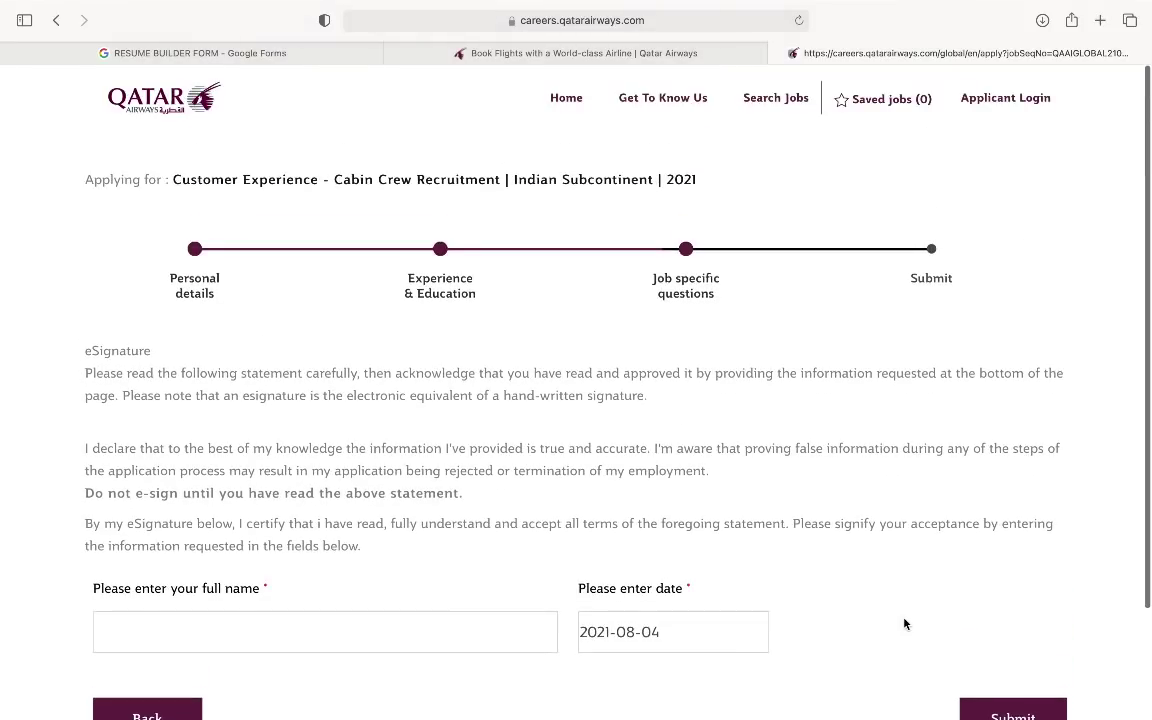
pyautogui.scroll(-2, 904, 623)
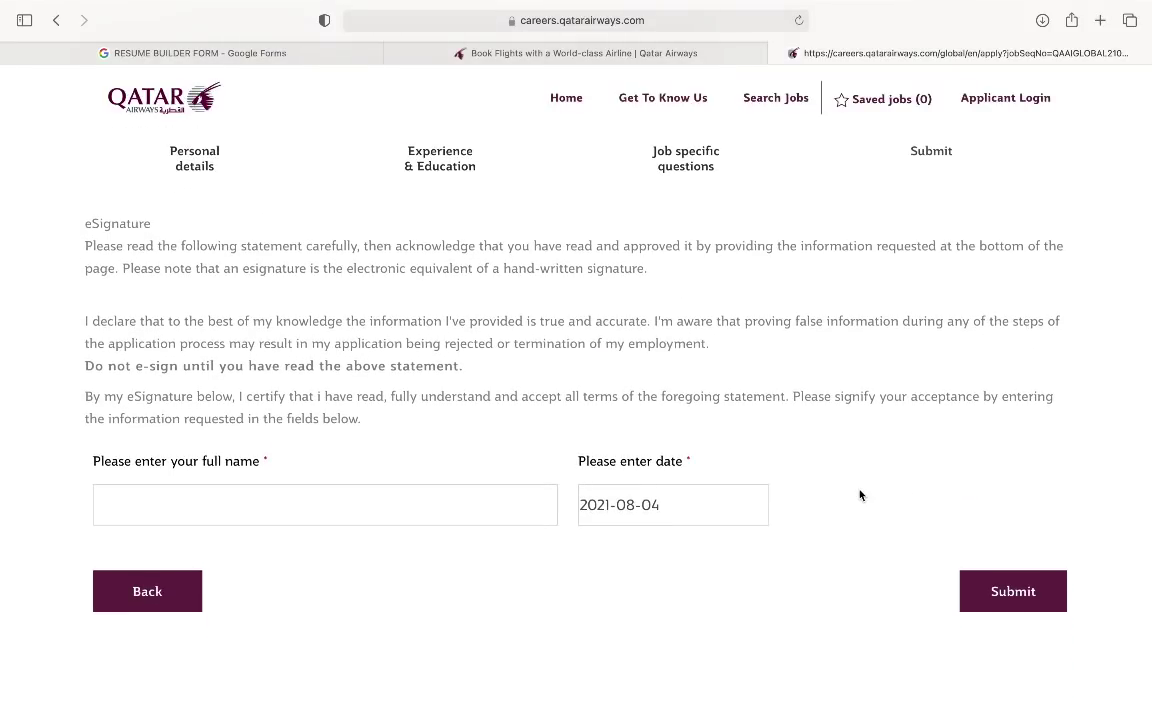
pyautogui.click(348, 505)
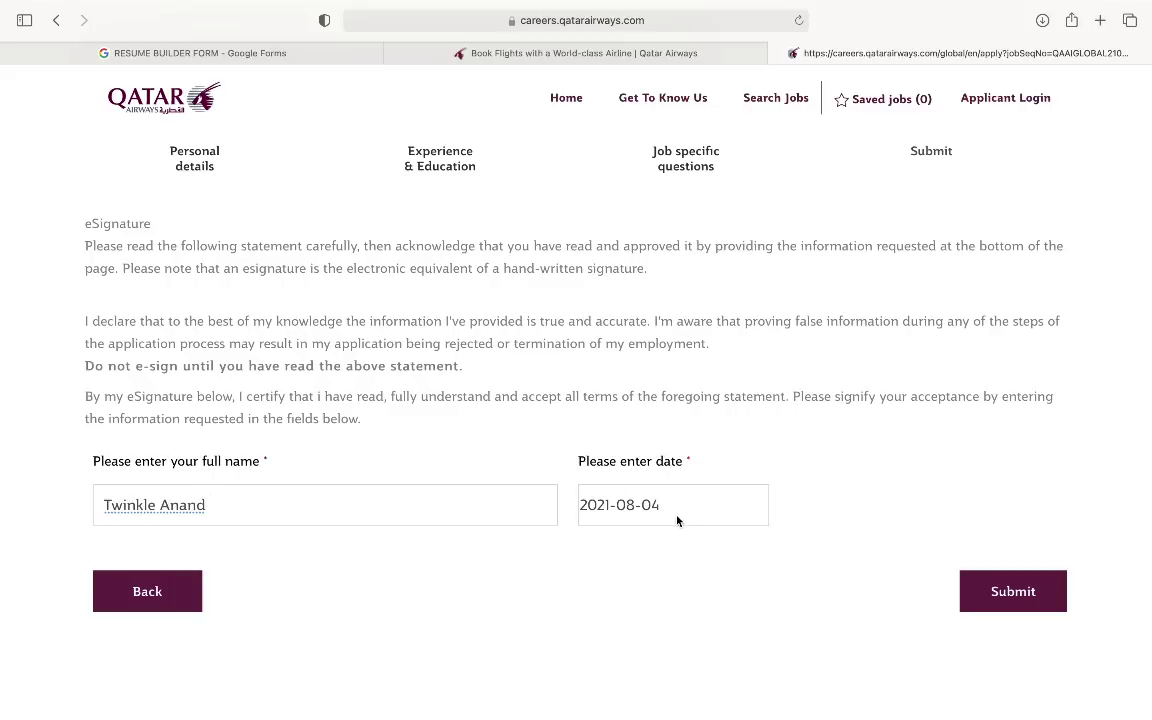
pyautogui.click(988, 597)
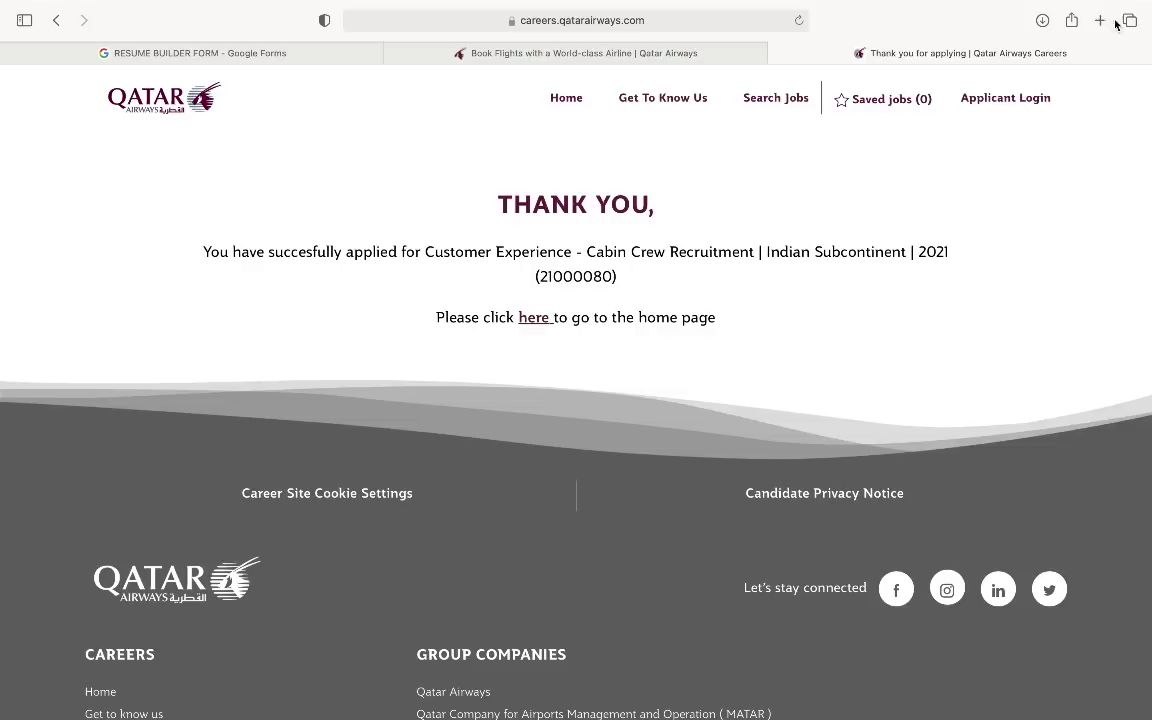
# Open Gmail in a new tab through the mail.google.com suggestion for 'gma'
pyautogui.press('super+t')
pyautogui.write('gmail')
pyautogui.click(575, 67)
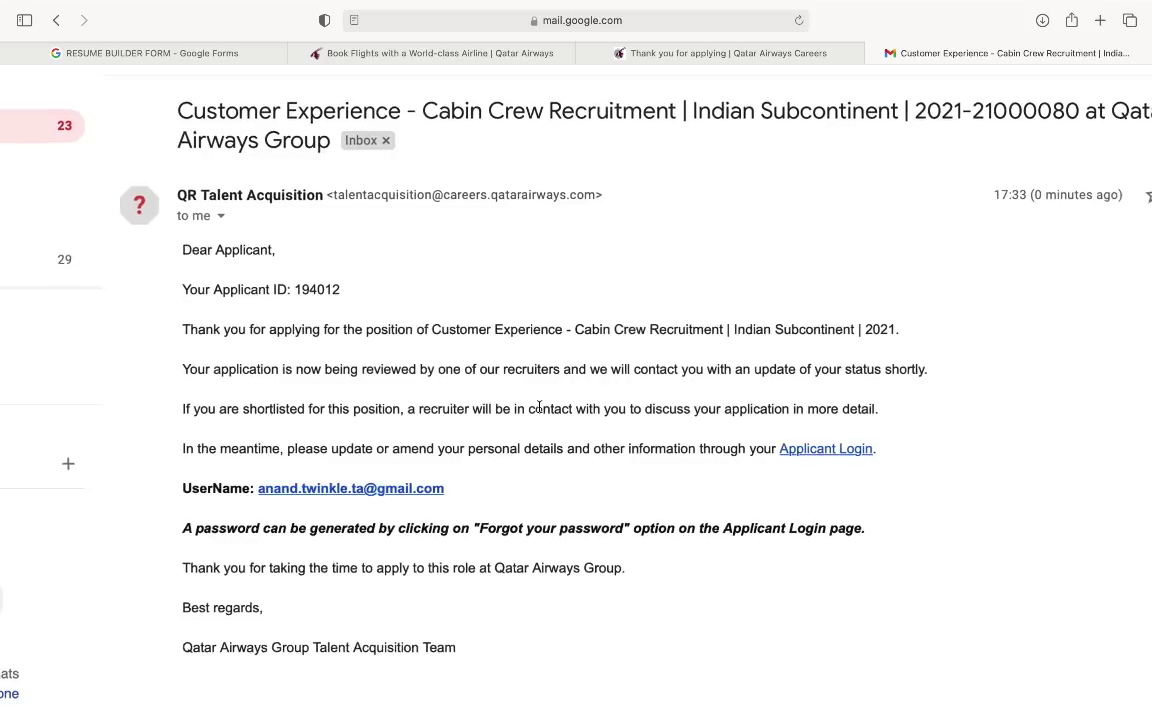
pyautogui.scroll(-2, 539, 407)
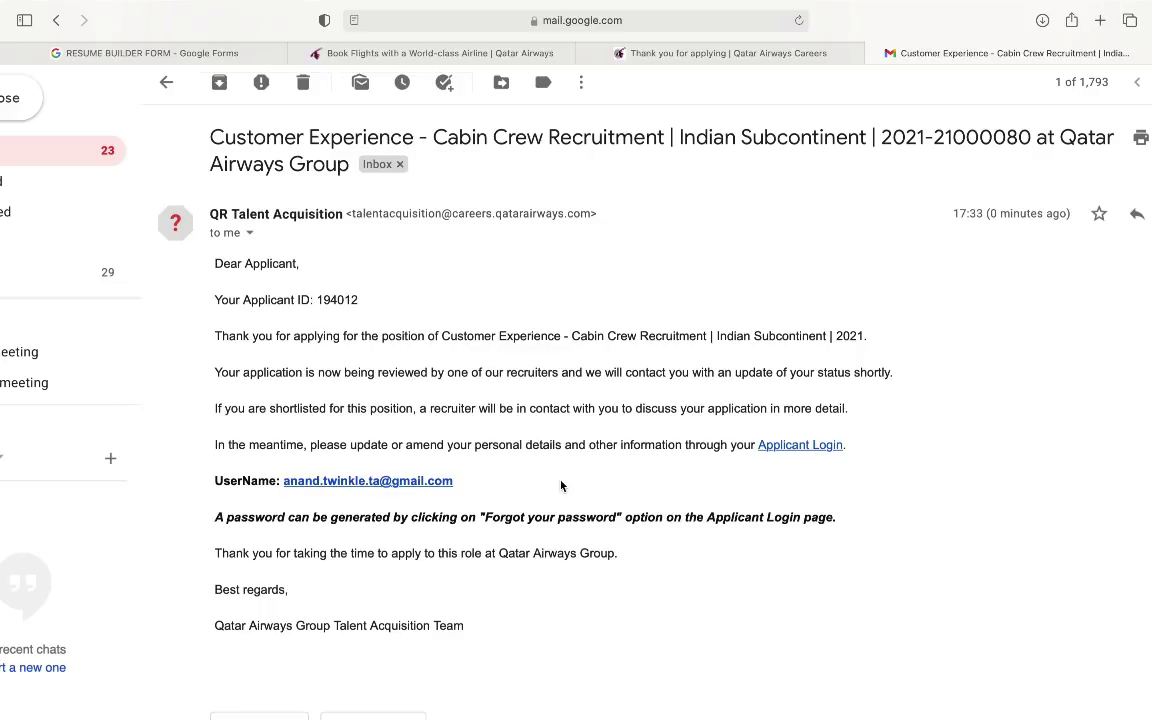
# Follow the Applicant Login link in the Qatar Airways confirmation email
pyautogui.click(803, 449)
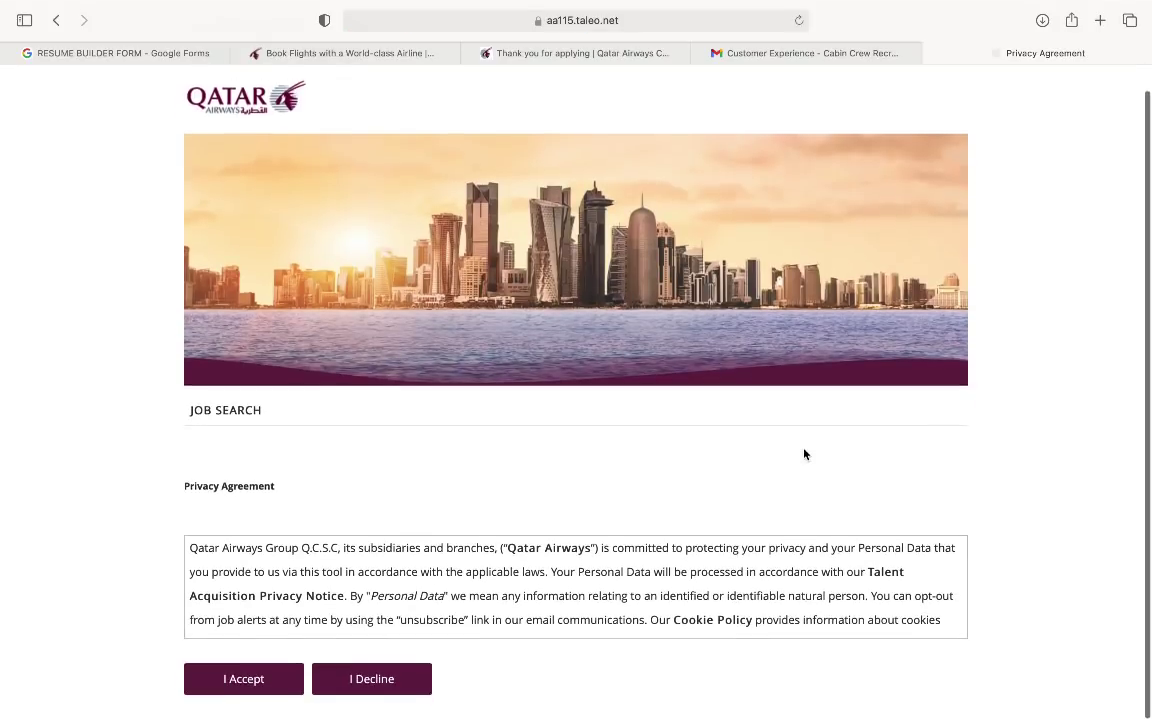
# Accept the privacy agreement, enter the account e-mail as user name, and go to Forgot Password
pyautogui.click(278, 680)
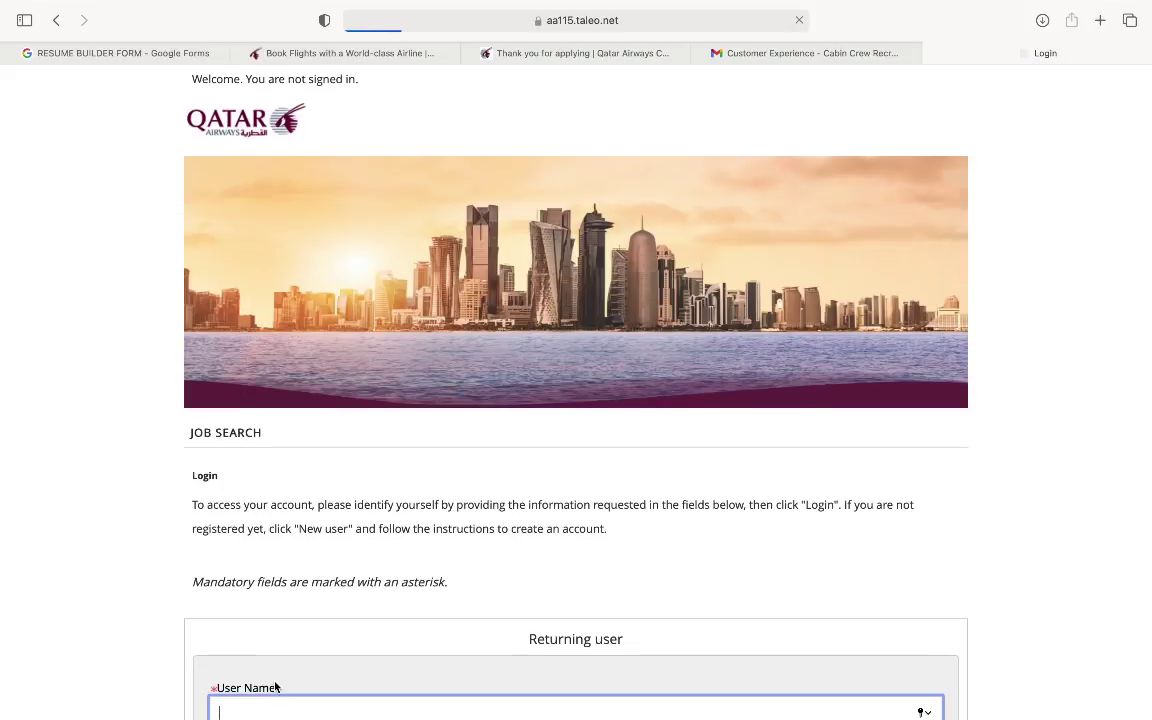
pyautogui.scroll(-8, 472, 563)
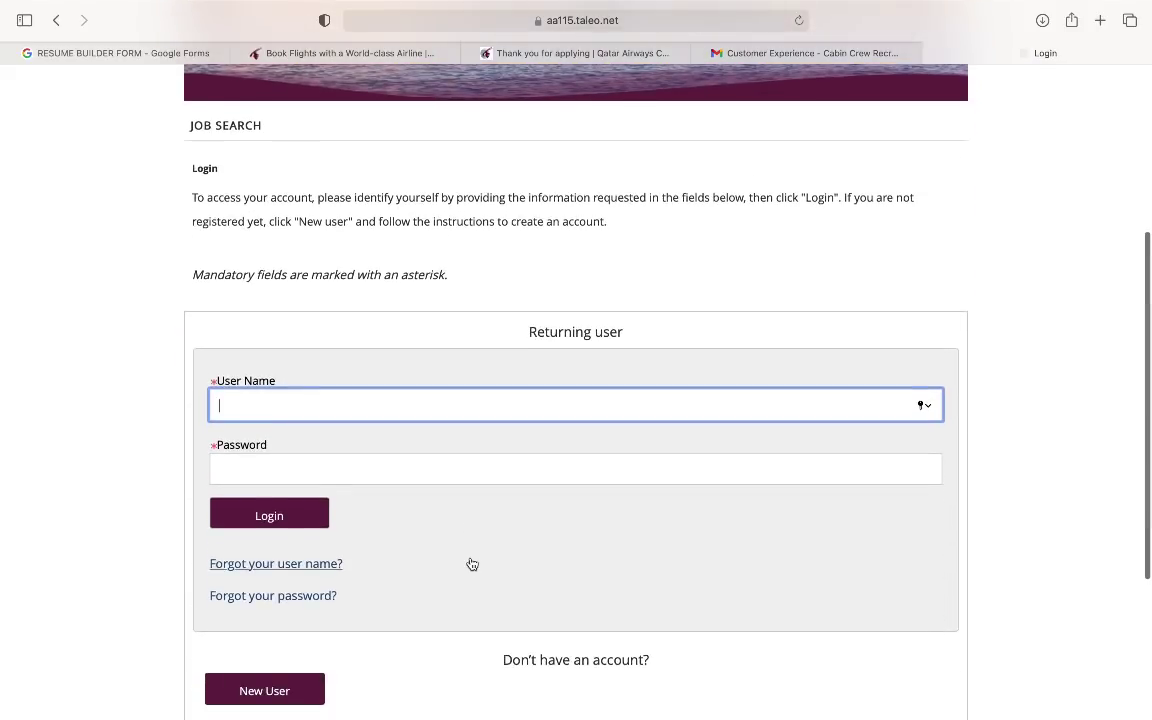
pyautogui.scroll(3, 472, 565)
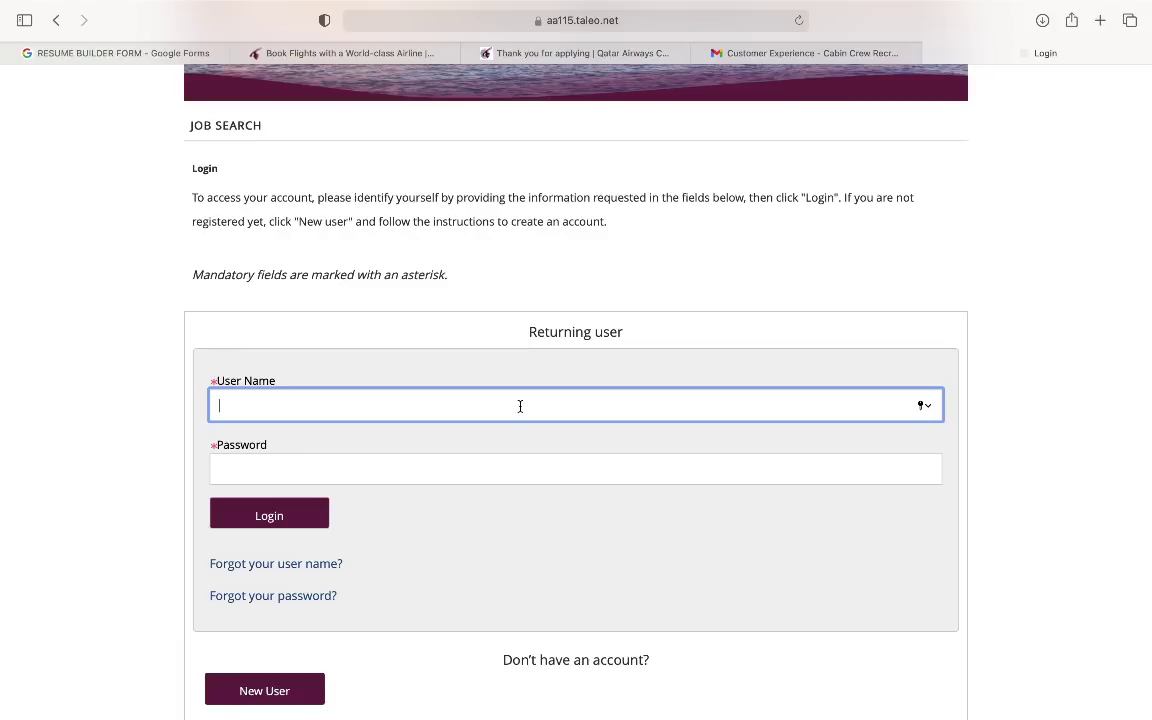
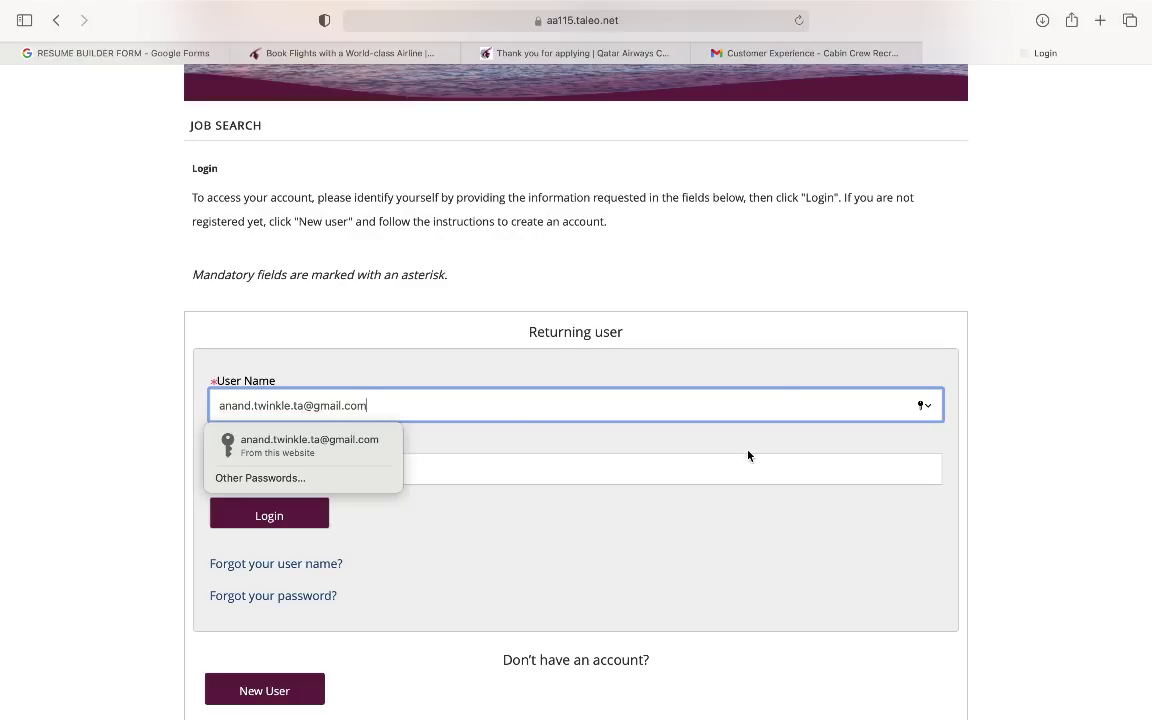
pyautogui.click(748, 457)
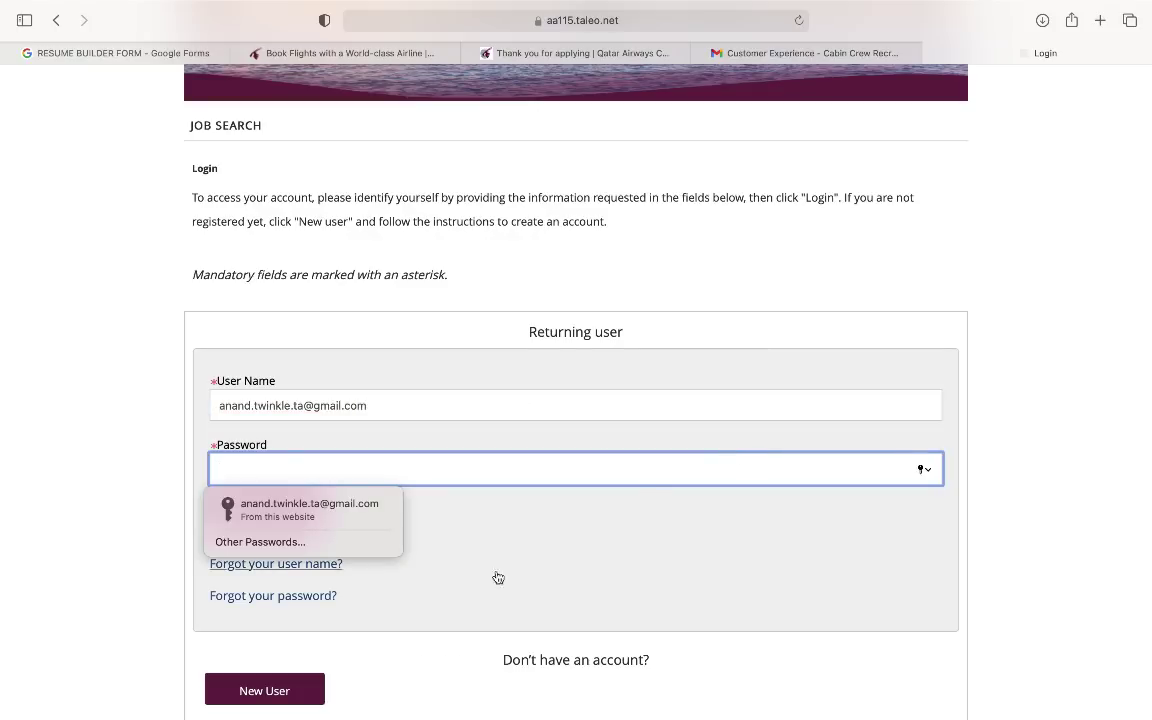
pyautogui.click(313, 597)
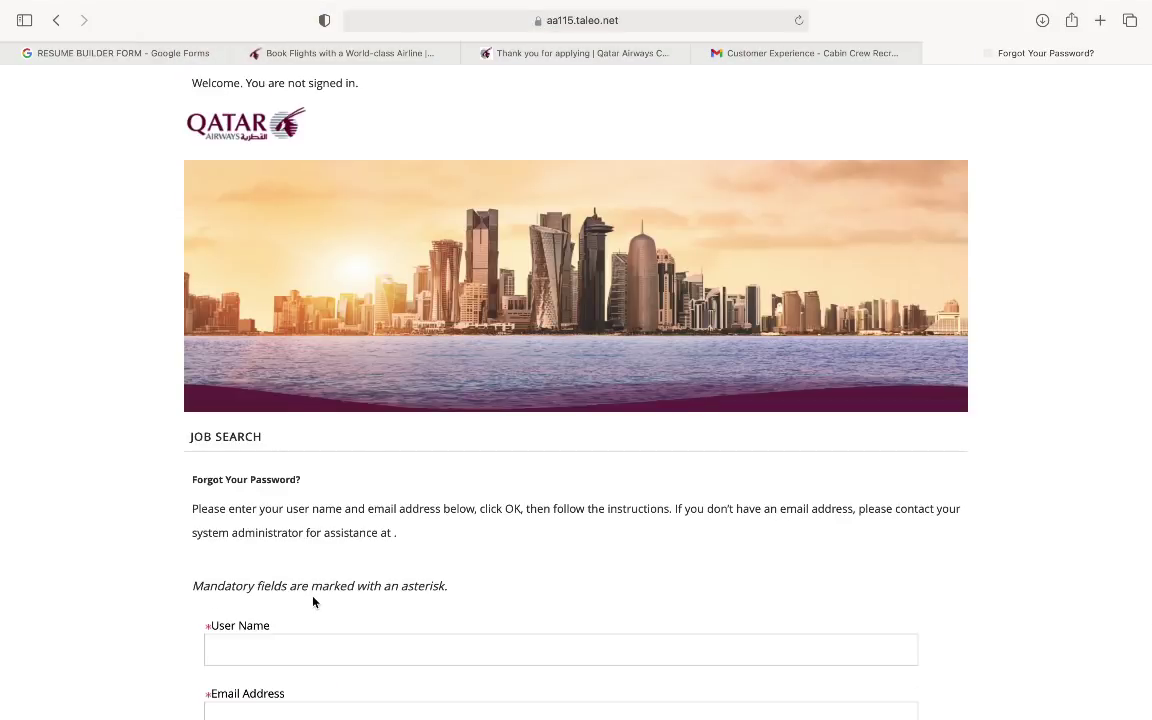
# Submit a password reset using the account e-mail as both user name and email address
pyautogui.scroll(-3, 314, 602)
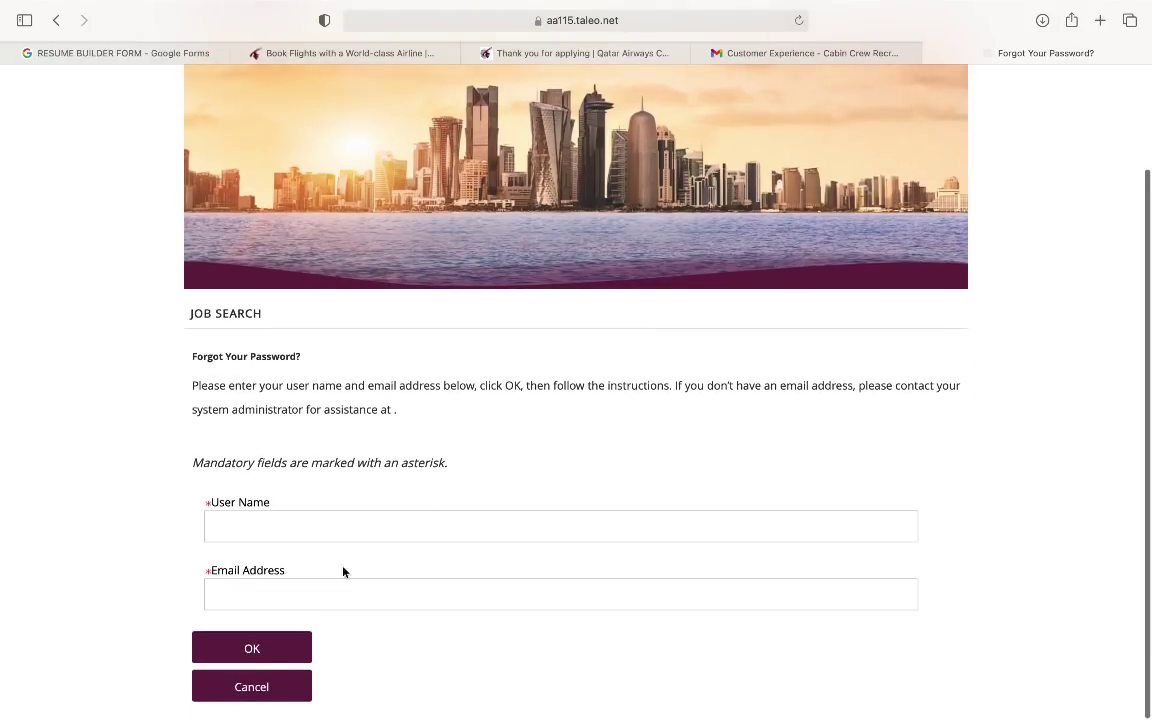
pyautogui.click(423, 530)
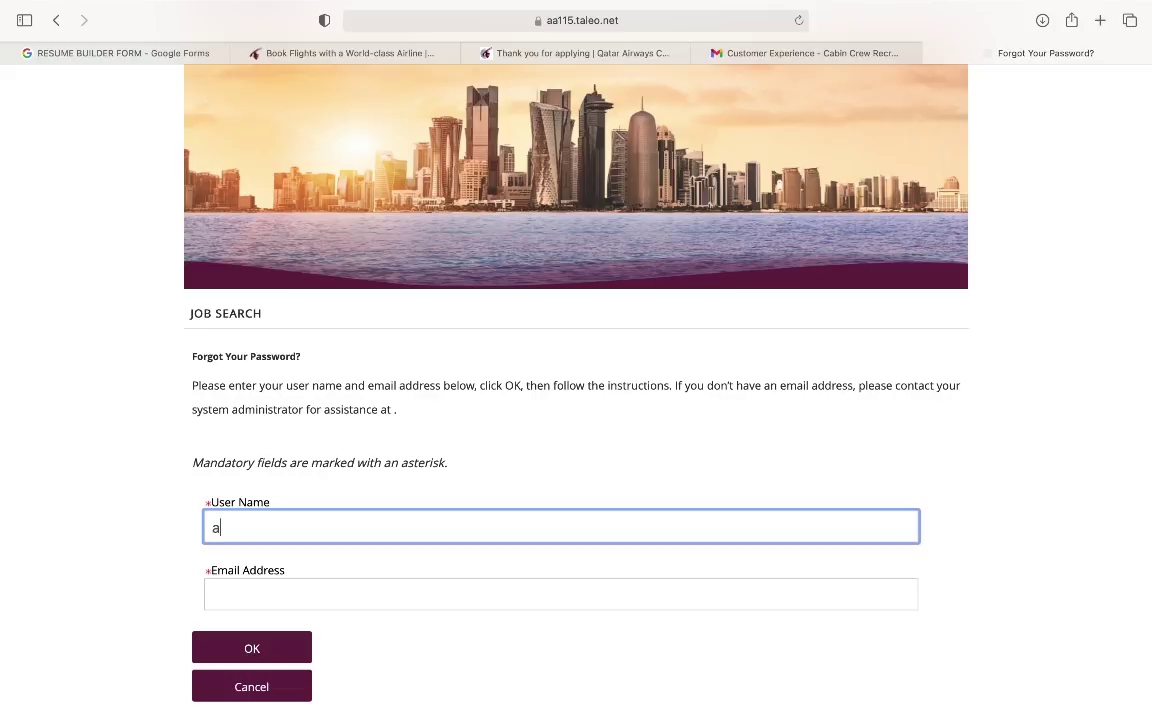
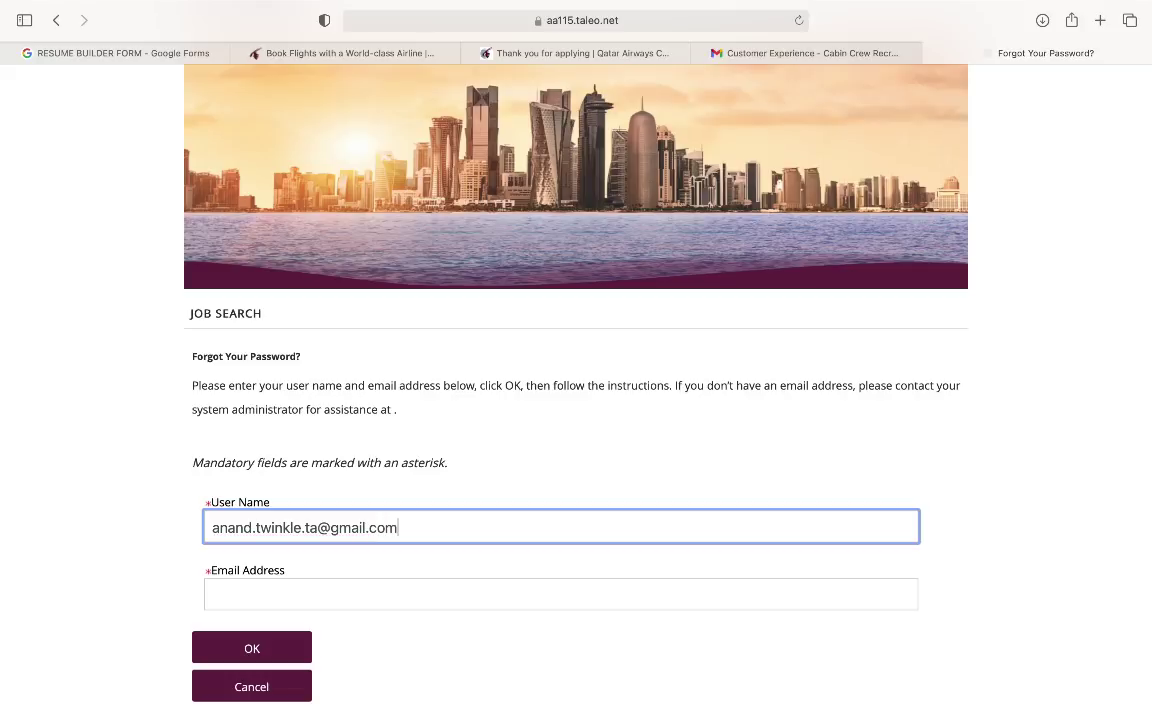
pyautogui.click(394, 604)
pyautogui.scroll(-1, 576, 400)
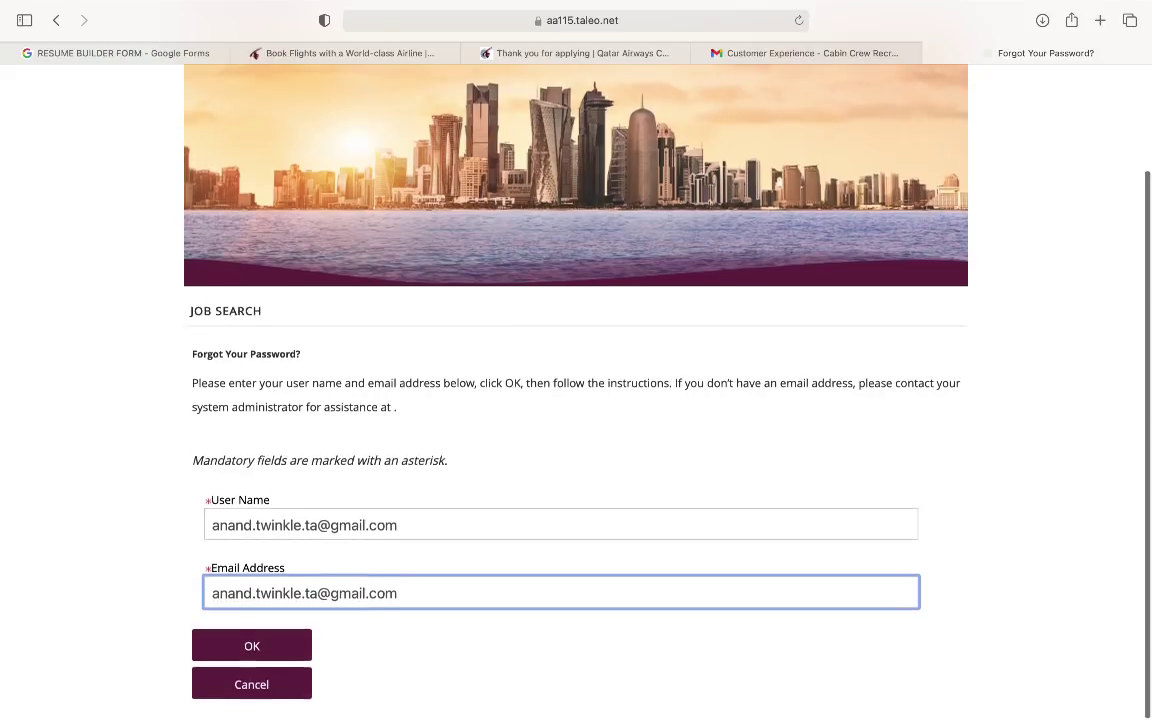
pyautogui.click(257, 647)
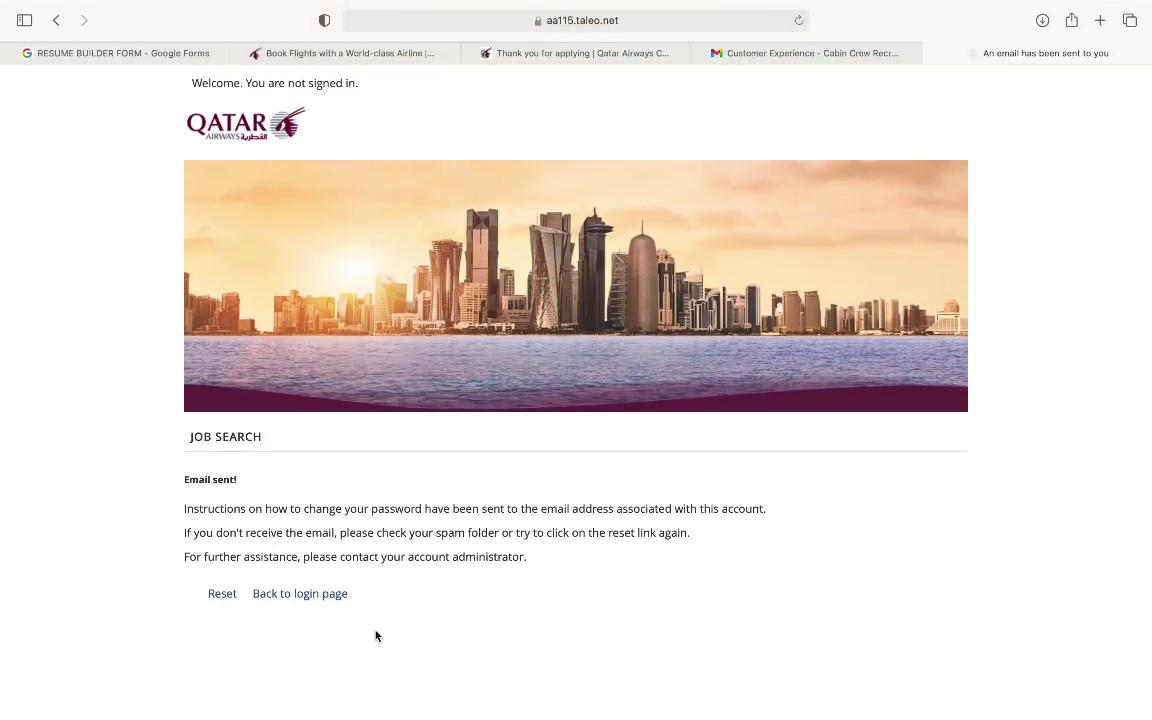
pyautogui.scroll(-1, 376, 632)
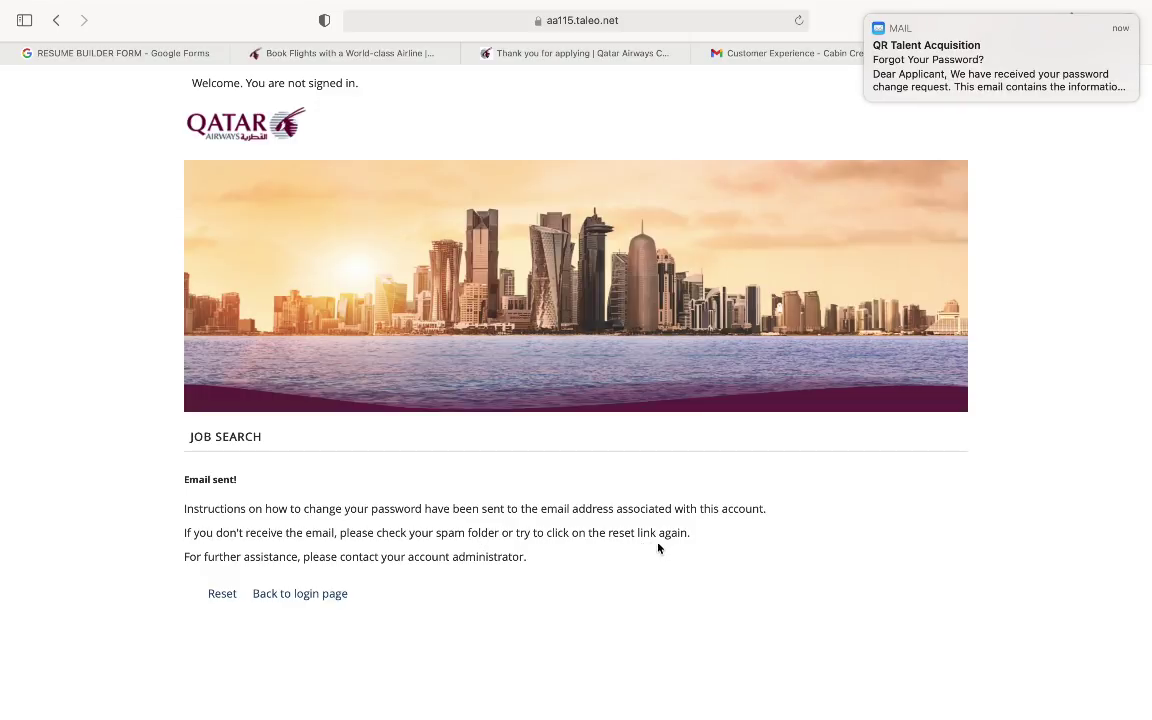
pyautogui.moveTo(981, 71)
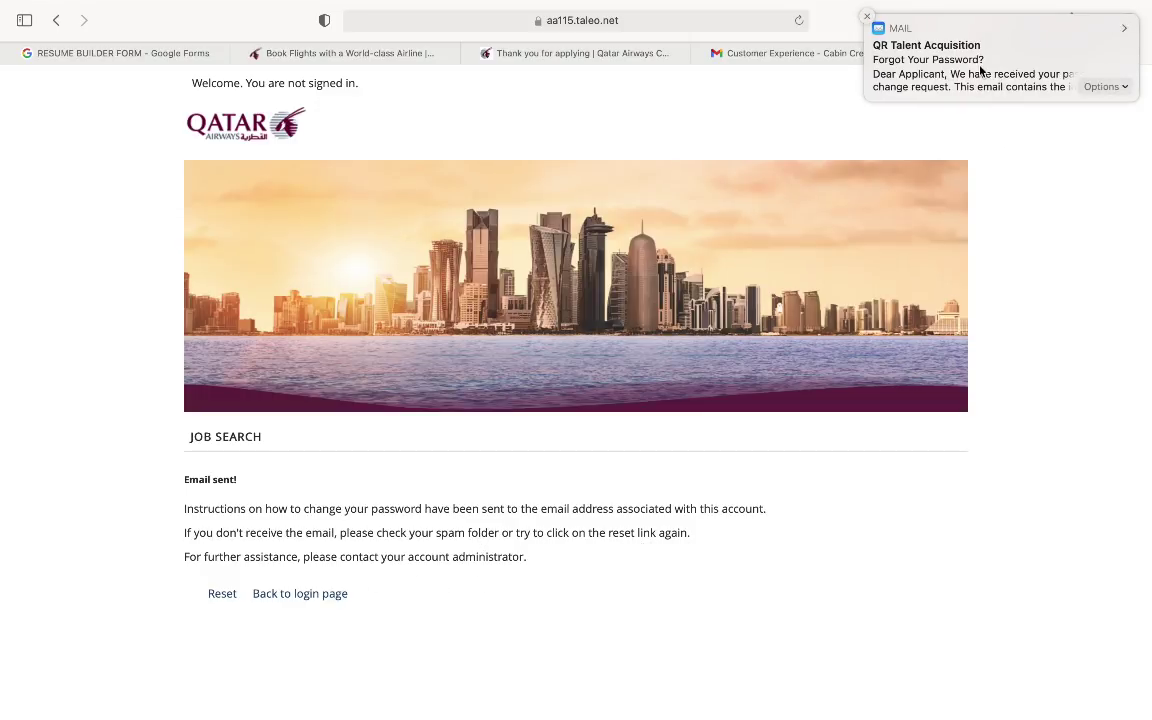
# Open the password reset e-mail, follow its new-password link, and copy the access code
pyautogui.click(926, 65)
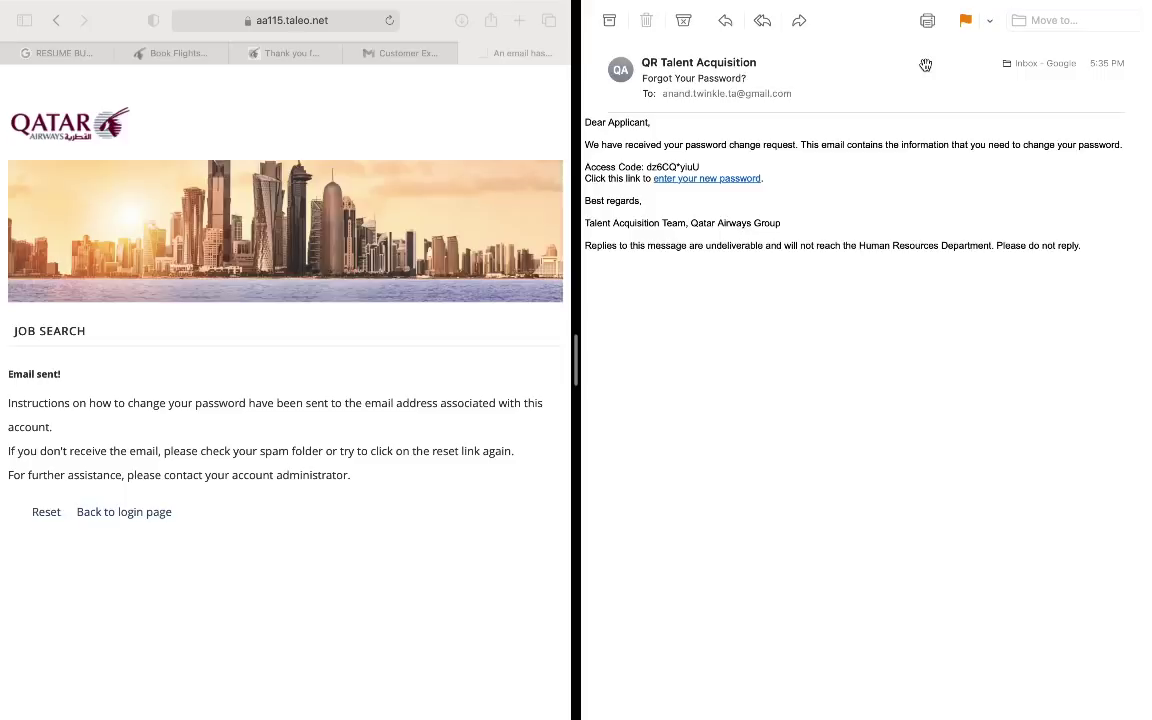
pyautogui.click(752, 179)
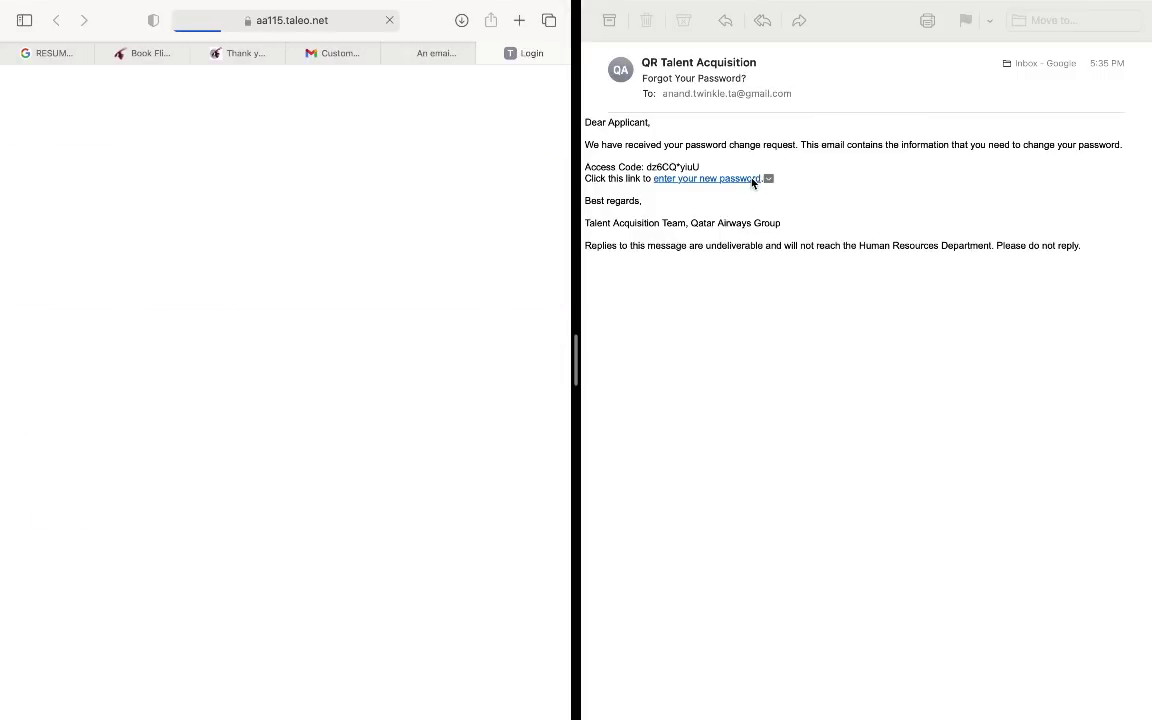
pyautogui.scroll(-5, 350, 478)
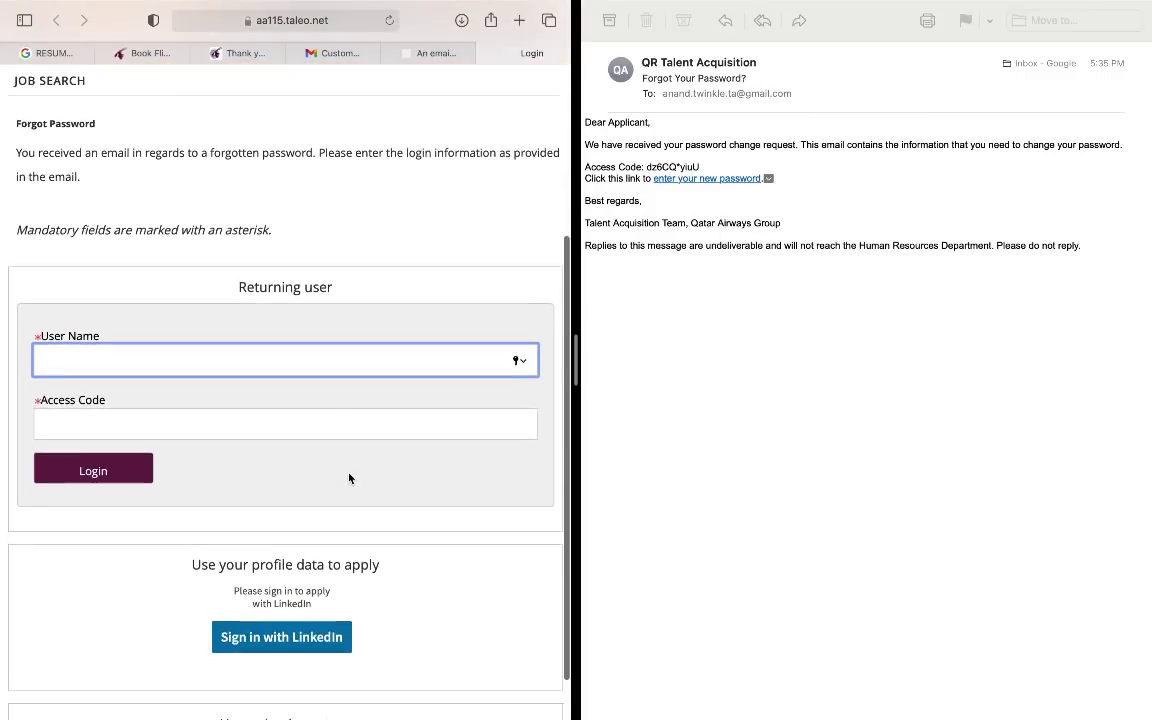
pyautogui.click(667, 168)
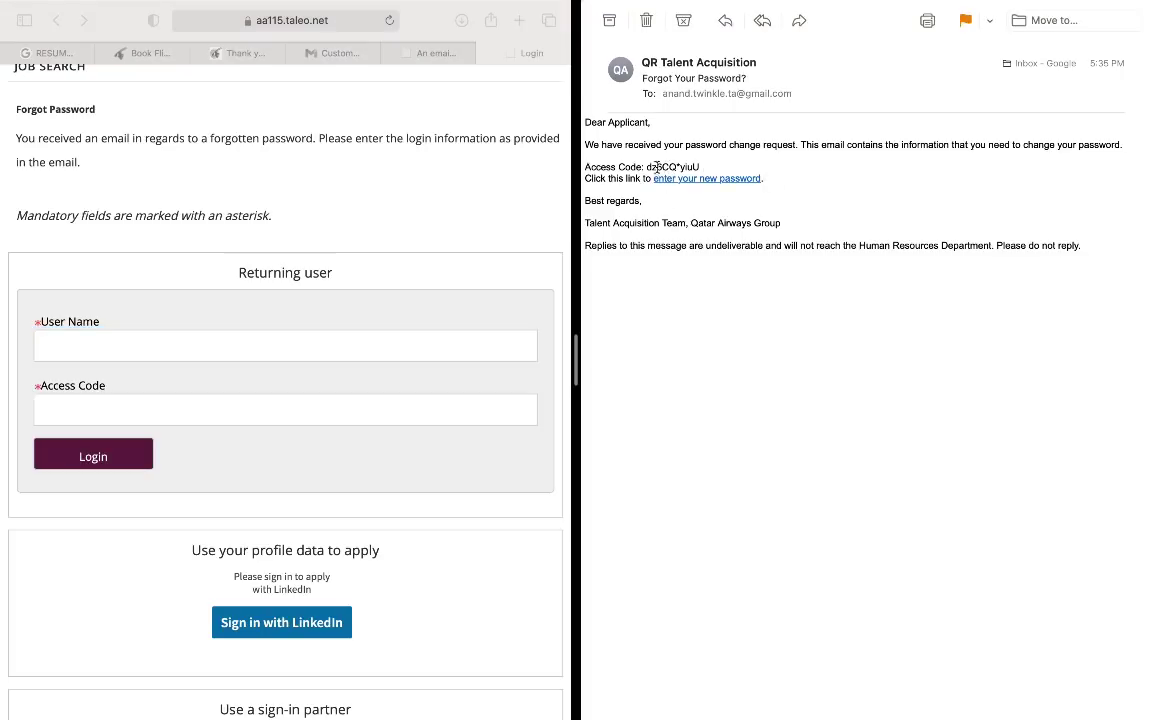
pyautogui.moveTo(648, 168); pyautogui.dragTo(705, 167)
# Paste the access code, enter the account user name, log in, and dismiss the saved-password prompt
pyautogui.click(157, 421)
pyautogui.click(251, 408)
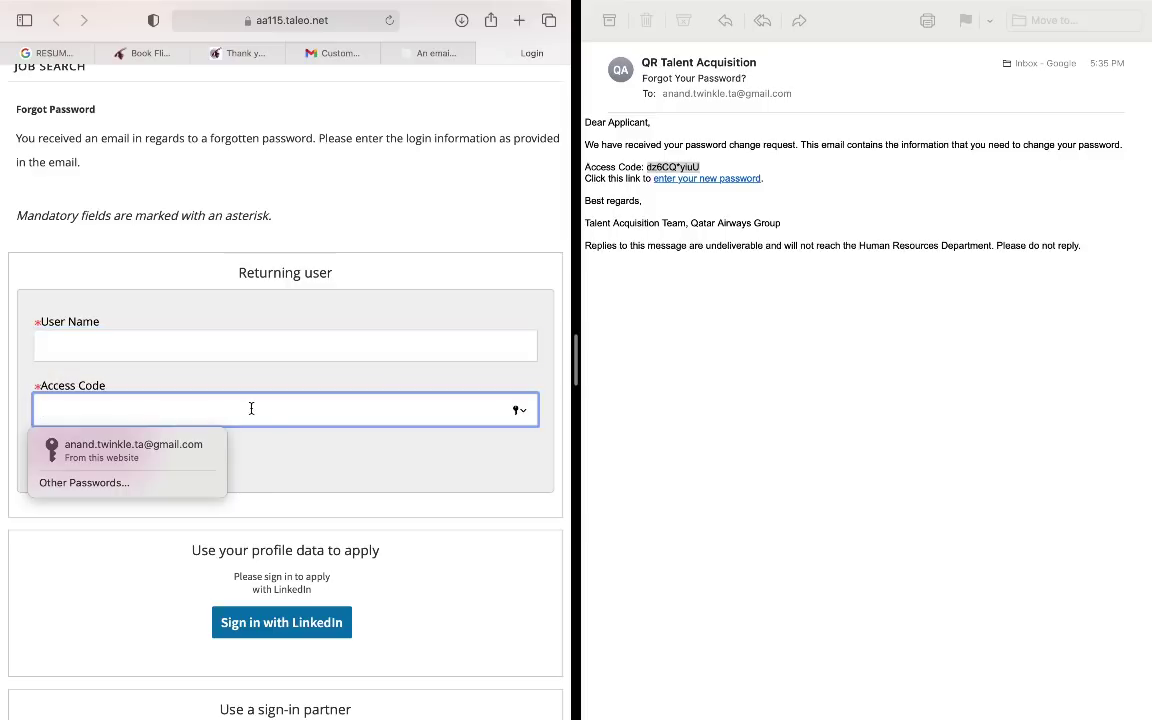
pyautogui.press('super+v')
pyautogui.click(171, 349)
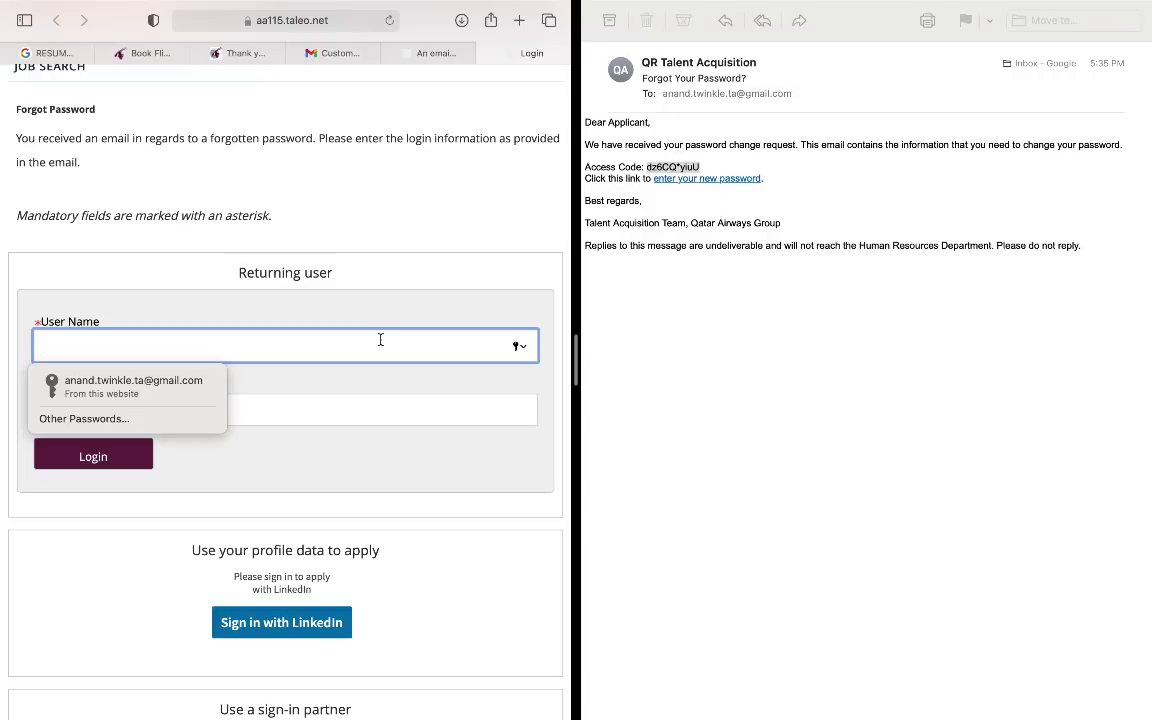
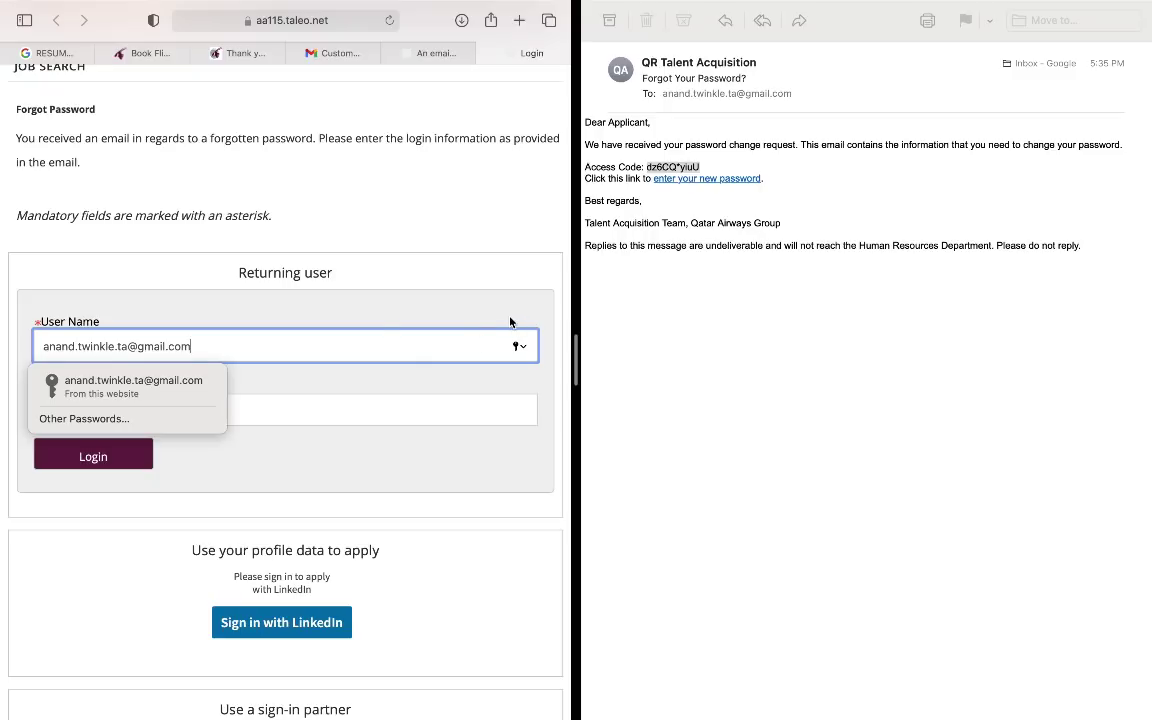
pyautogui.press('Tab')
pyautogui.press('super+v')
pyautogui.click(121, 460)
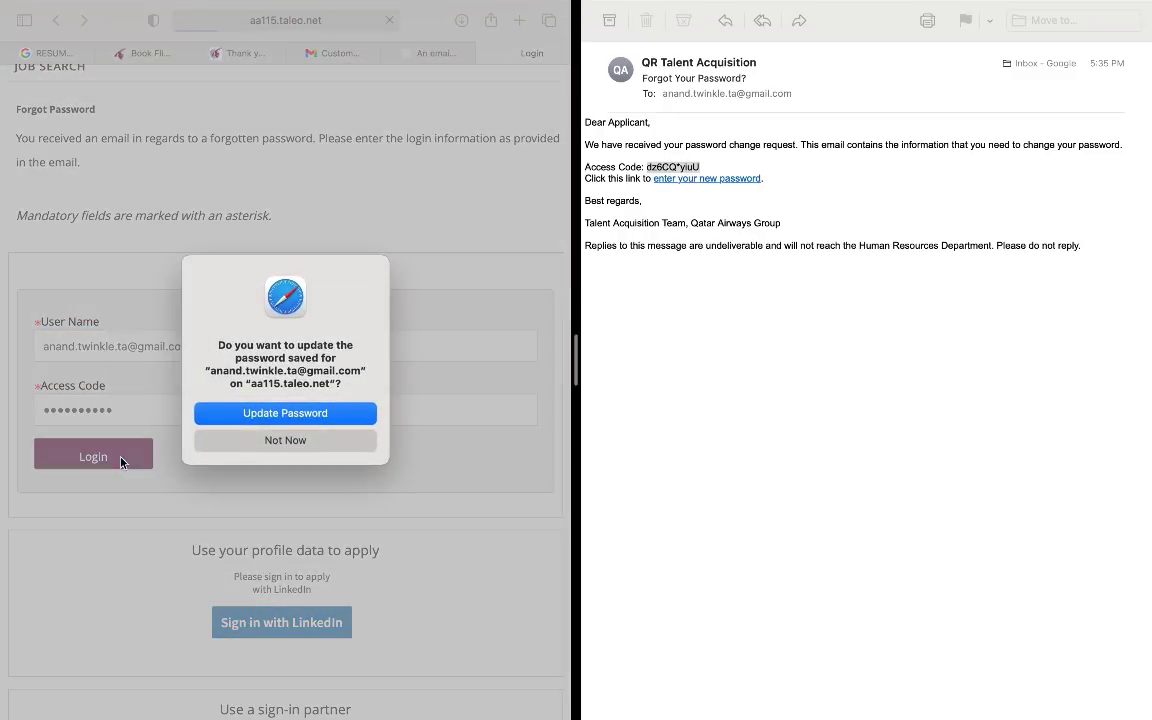
pyautogui.click(318, 413)
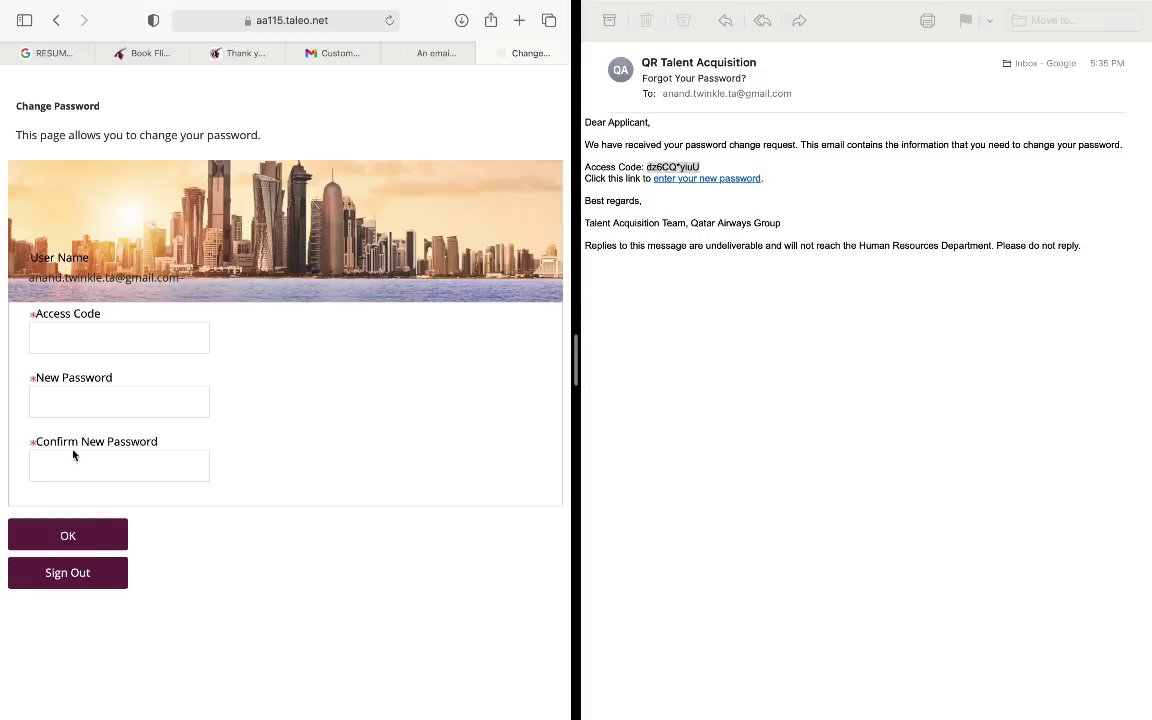
# Paste the access code, enter and confirm the new password, and submit the change
pyautogui.click(142, 338)
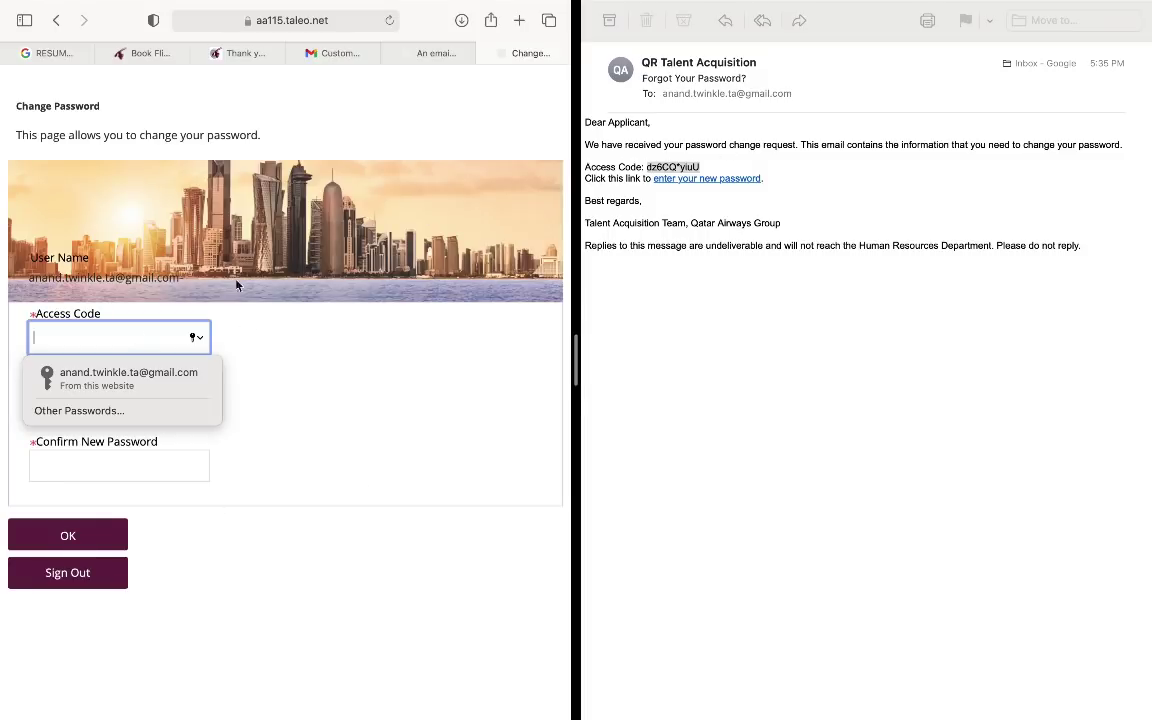
pyautogui.press('super+v')
pyautogui.click(95, 402)
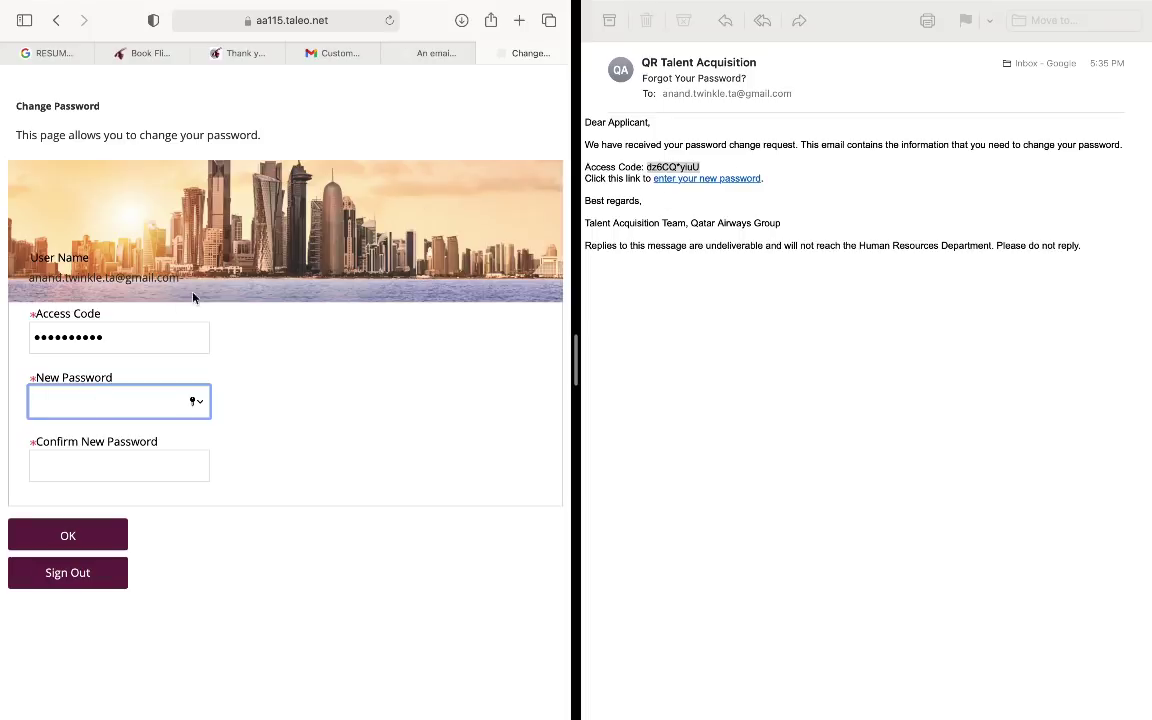
pyautogui.click(139, 464)
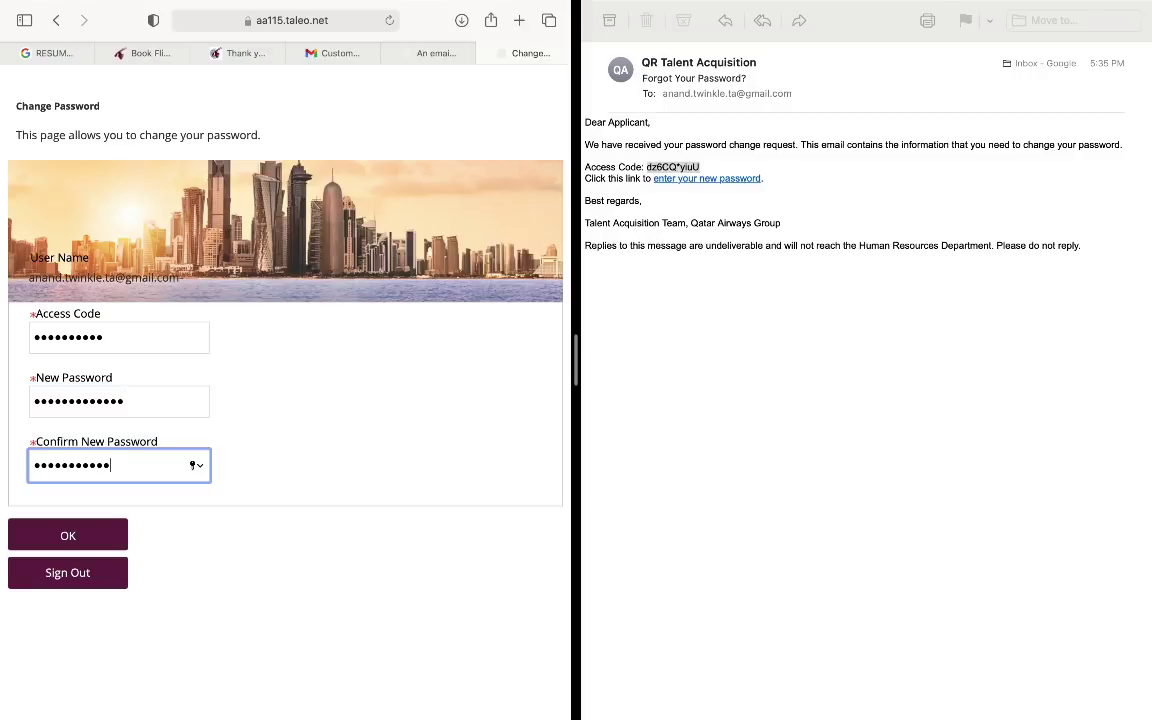
pyautogui.press('Return')
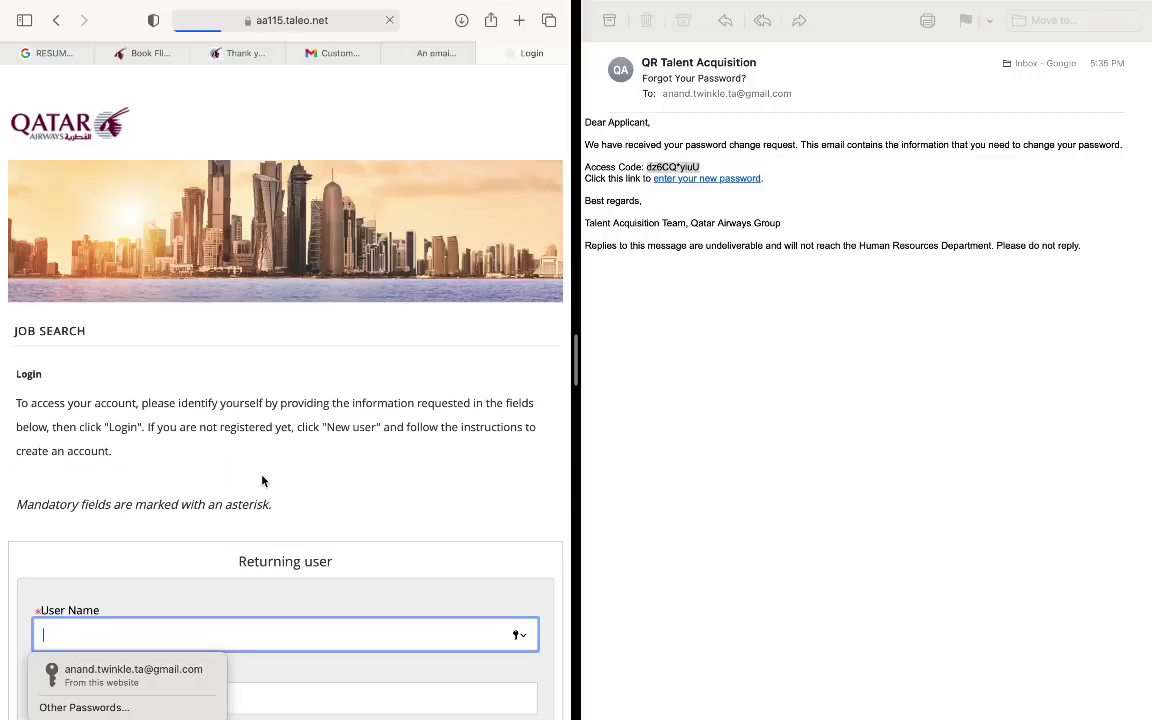
# Log in as a returning user with the account user name and the new password
pyautogui.scroll(-5, 262, 481)
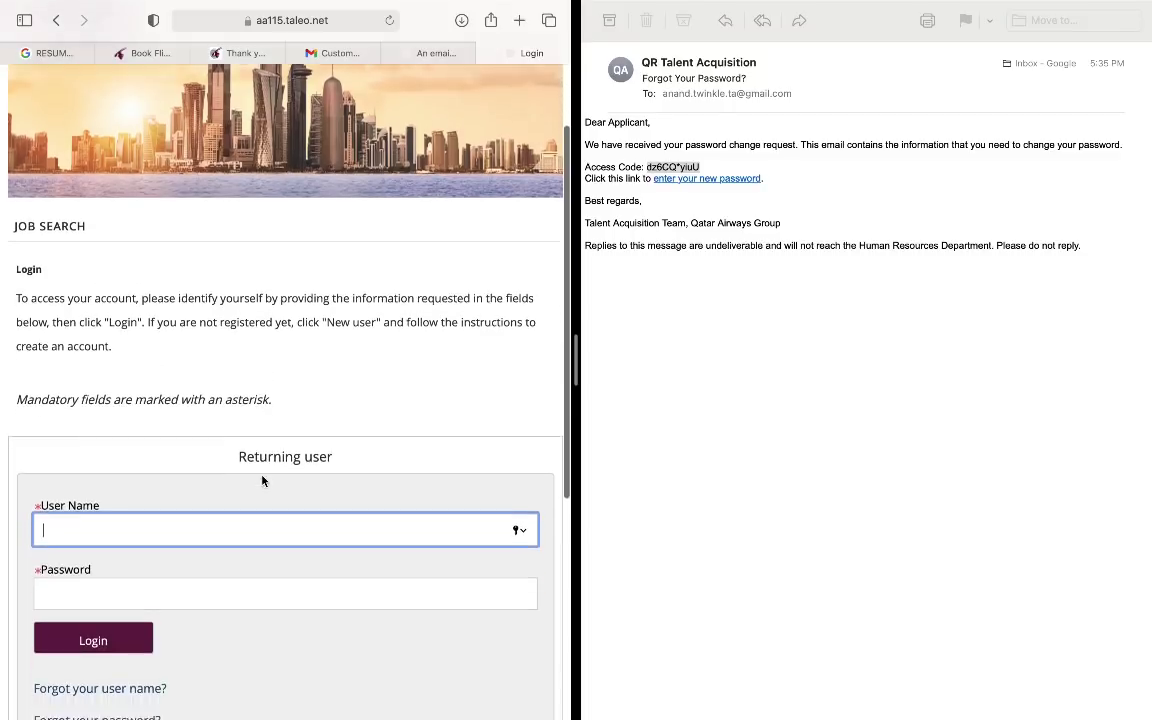
pyautogui.scroll(-1, 262, 481)
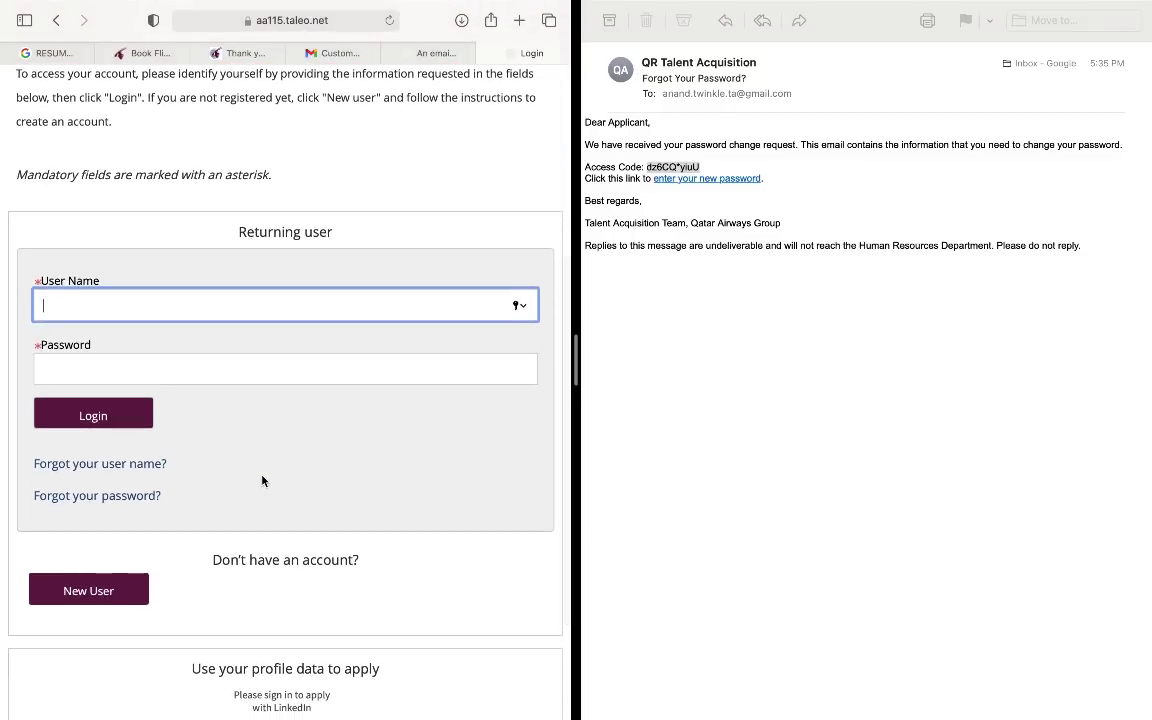
pyautogui.click(270, 372)
pyautogui.click(253, 303)
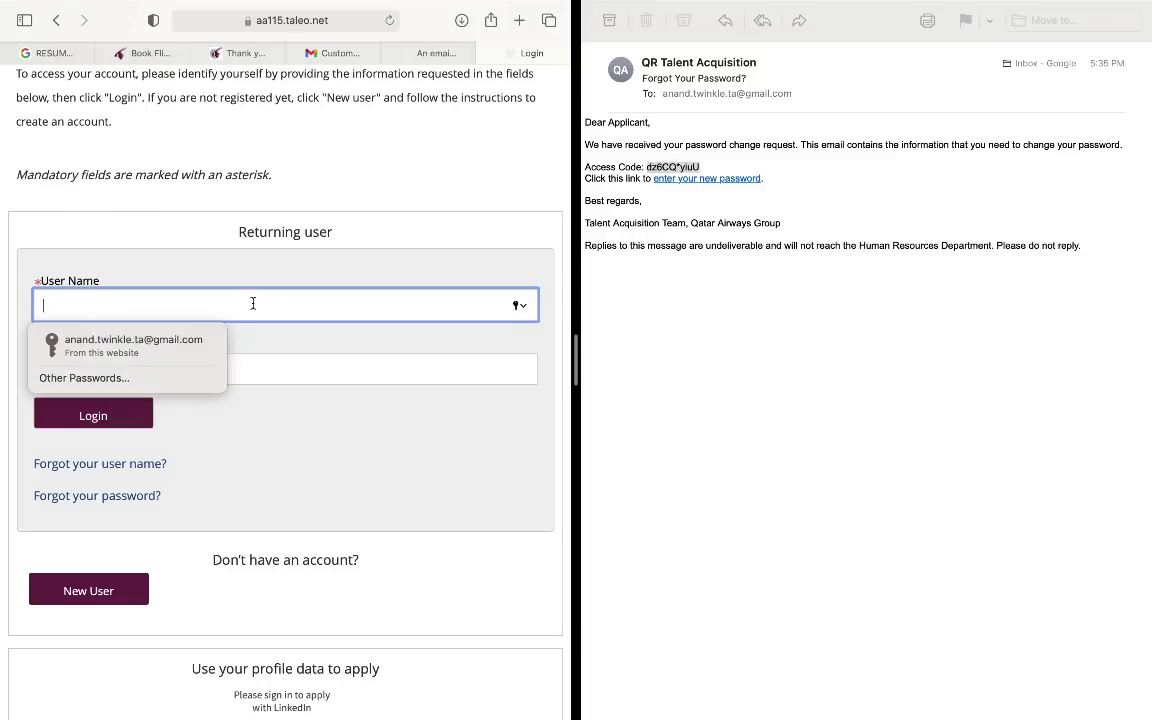
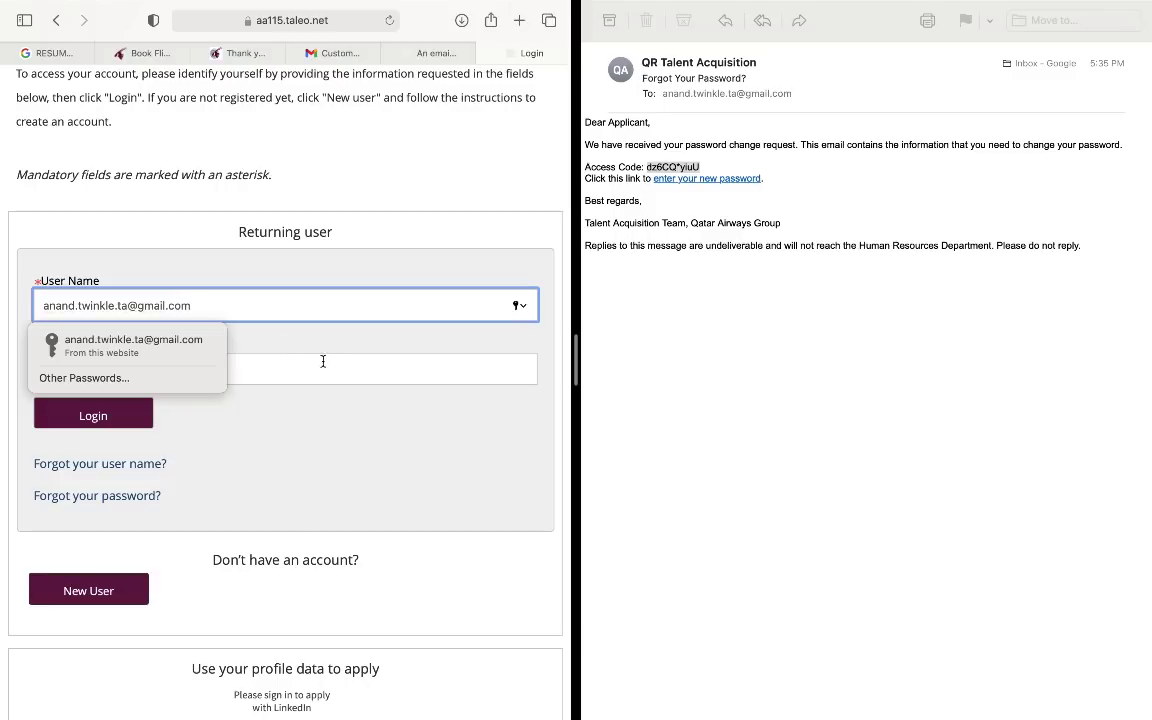
pyautogui.click(323, 366)
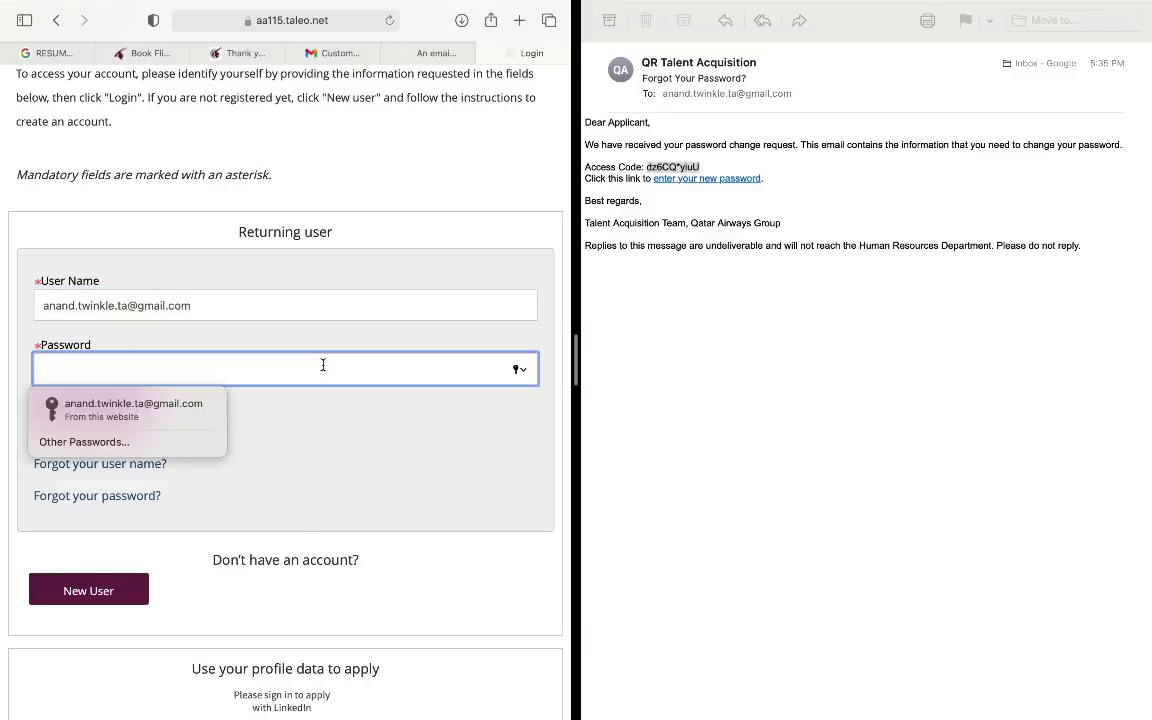
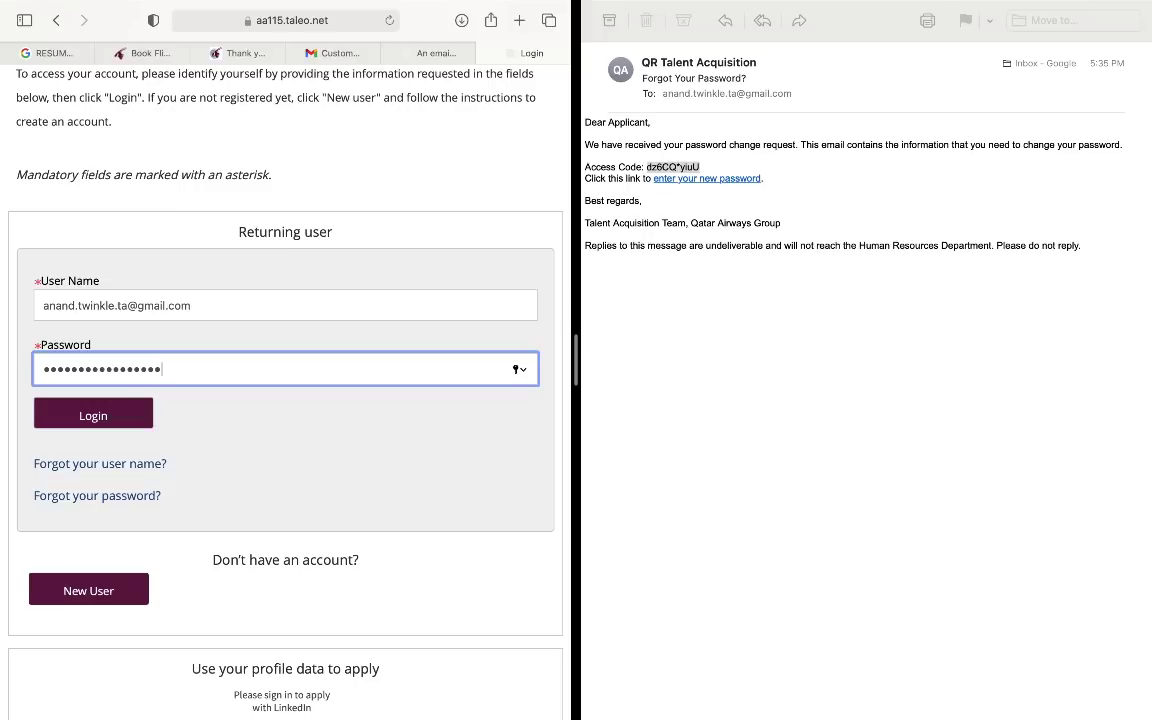
pyautogui.press('Return')
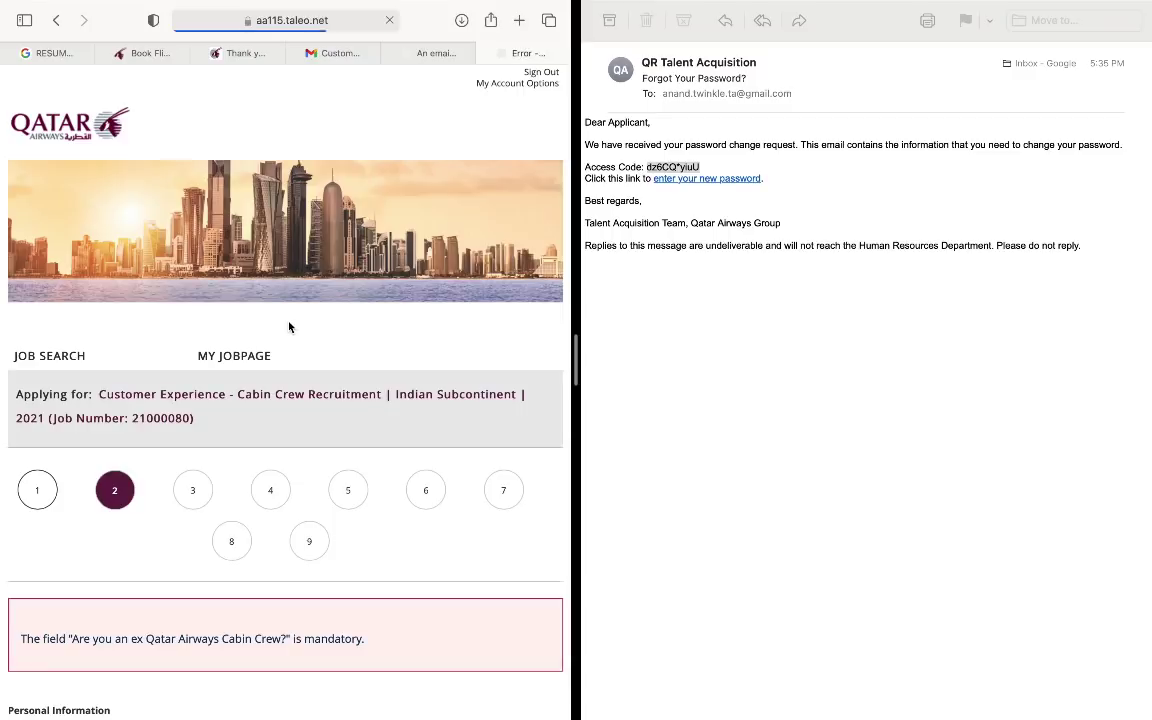
# Close the Mail split-view window and delete the text in the Middle Name field
pyautogui.click(548, 21)
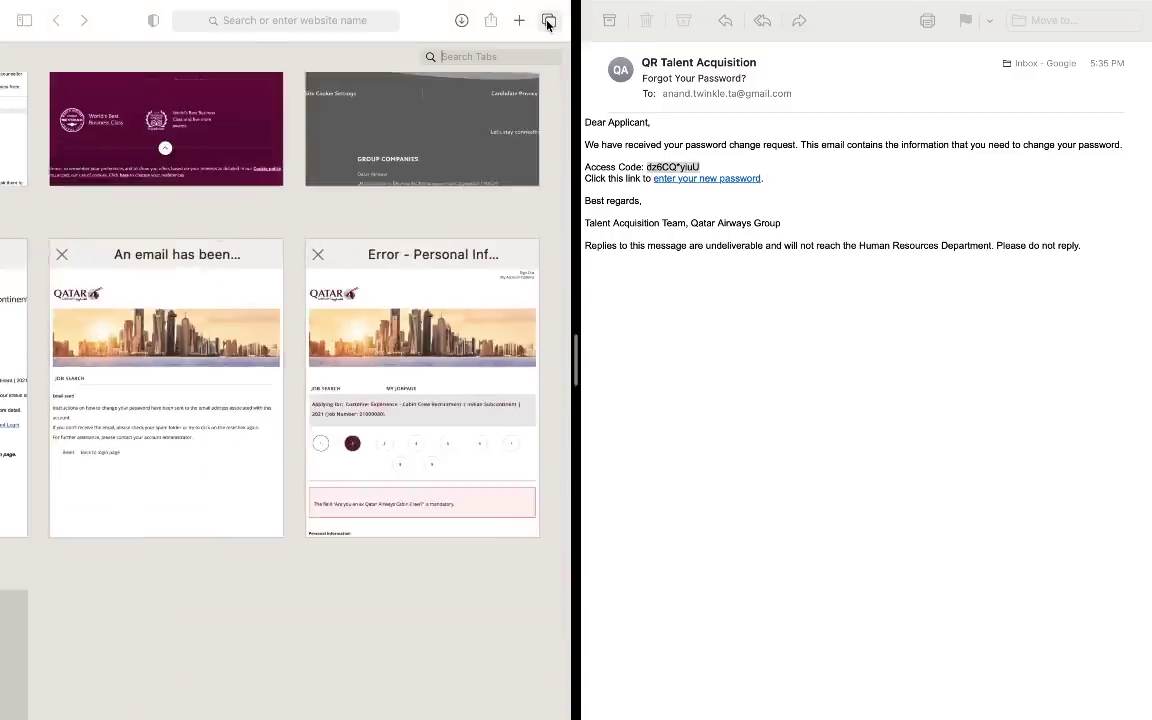
pyautogui.click(548, 21)
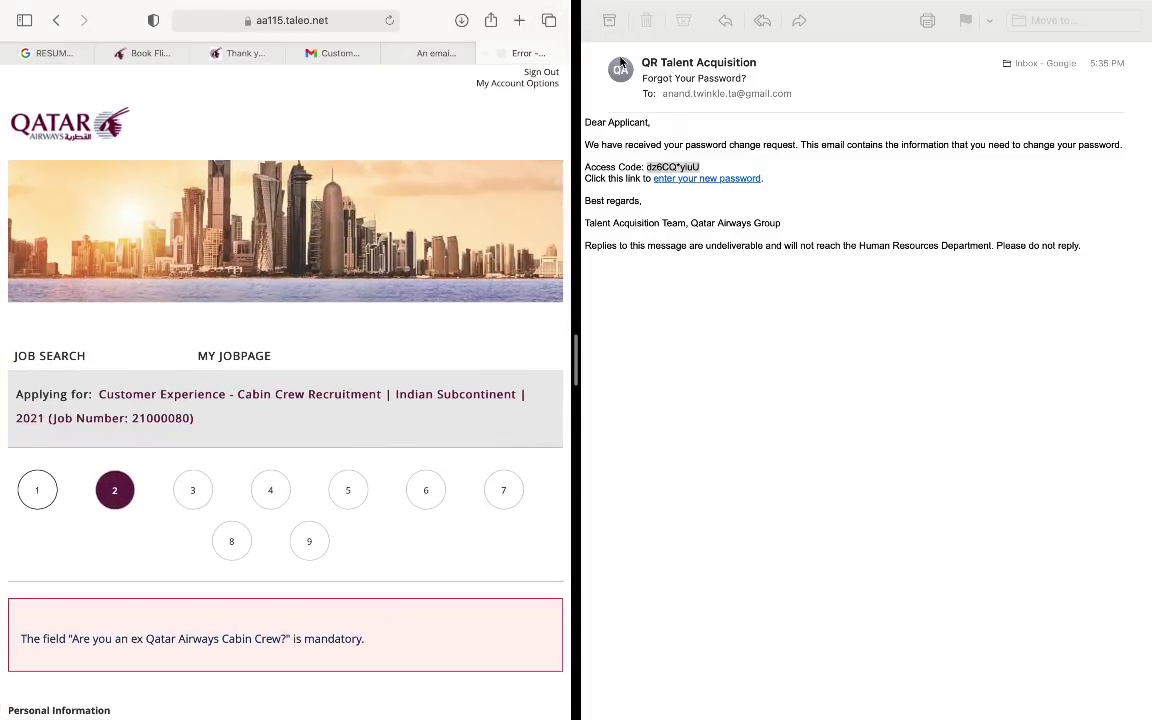
pyautogui.moveTo(604, 8)
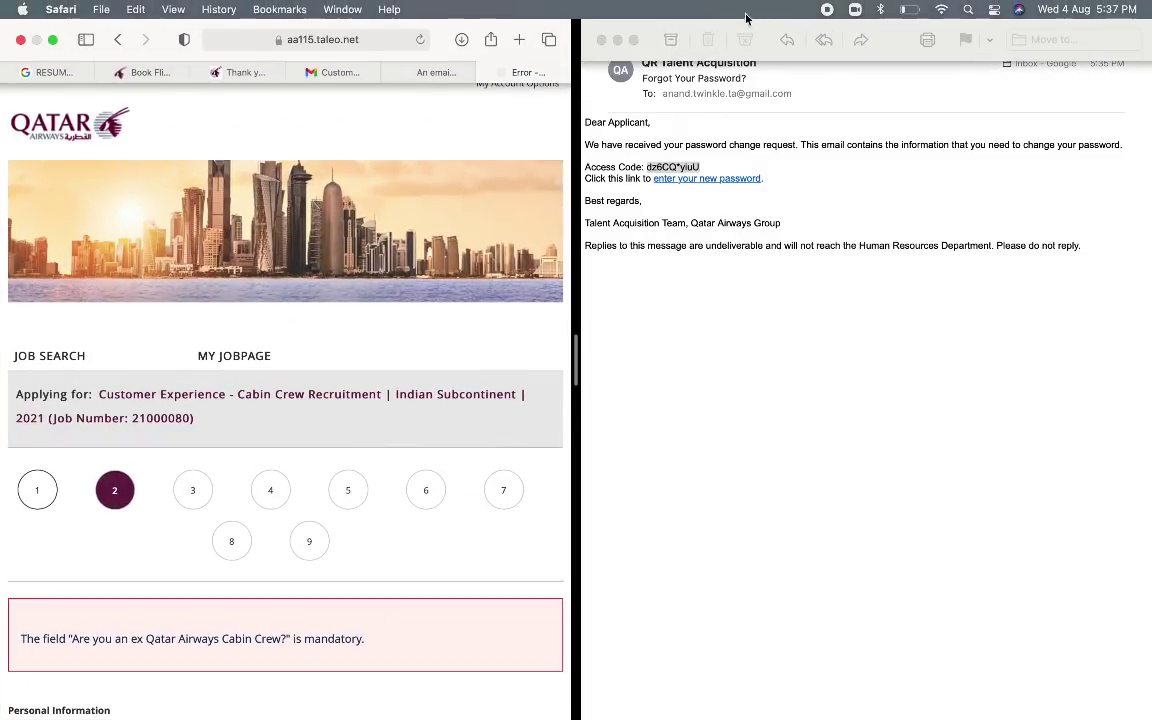
pyautogui.click(602, 41)
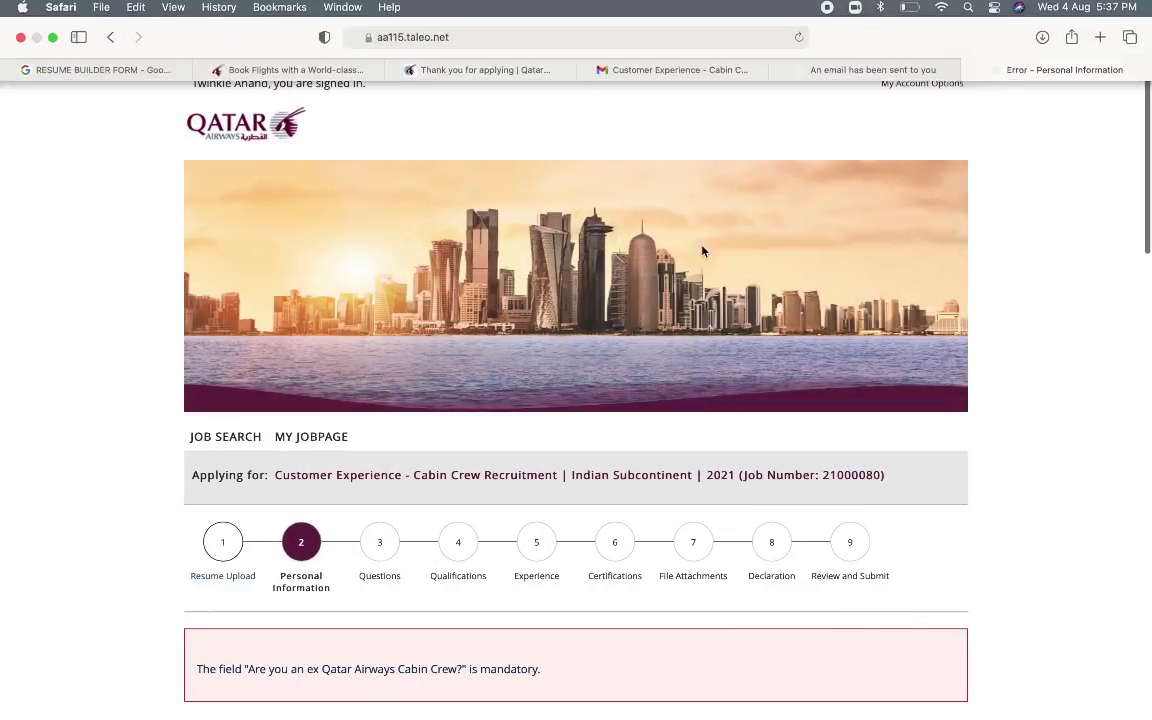
pyautogui.scroll(-2, 711, 360)
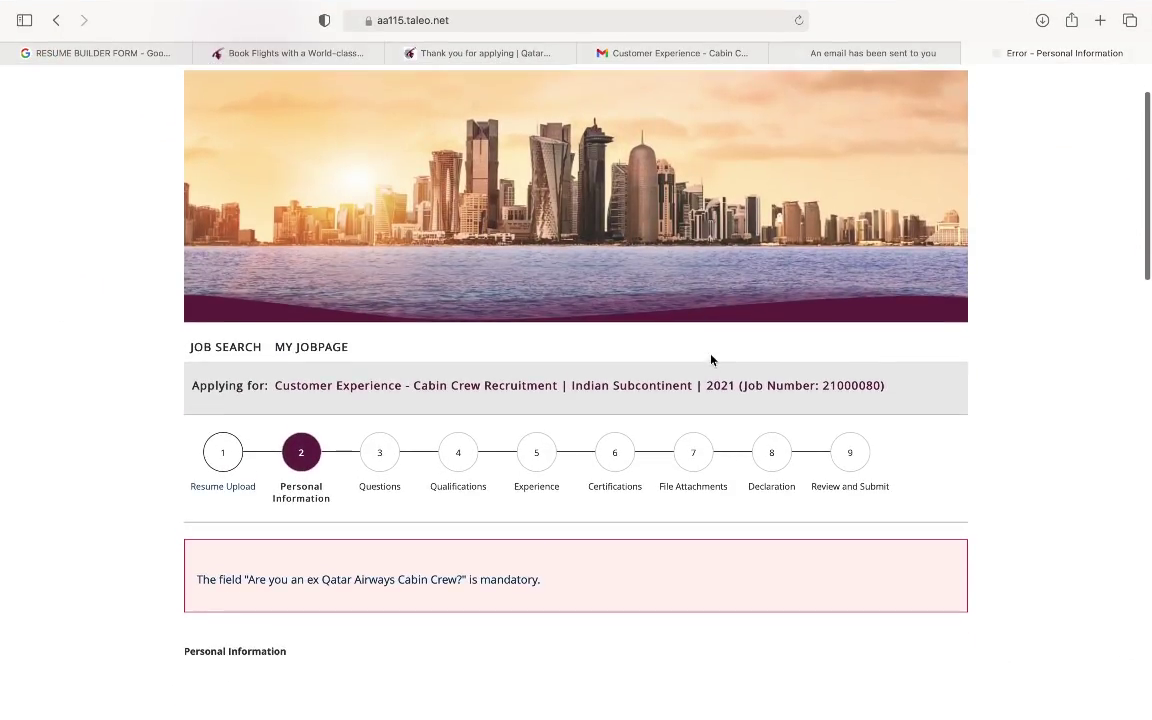
pyautogui.scroll(-5, 711, 360)
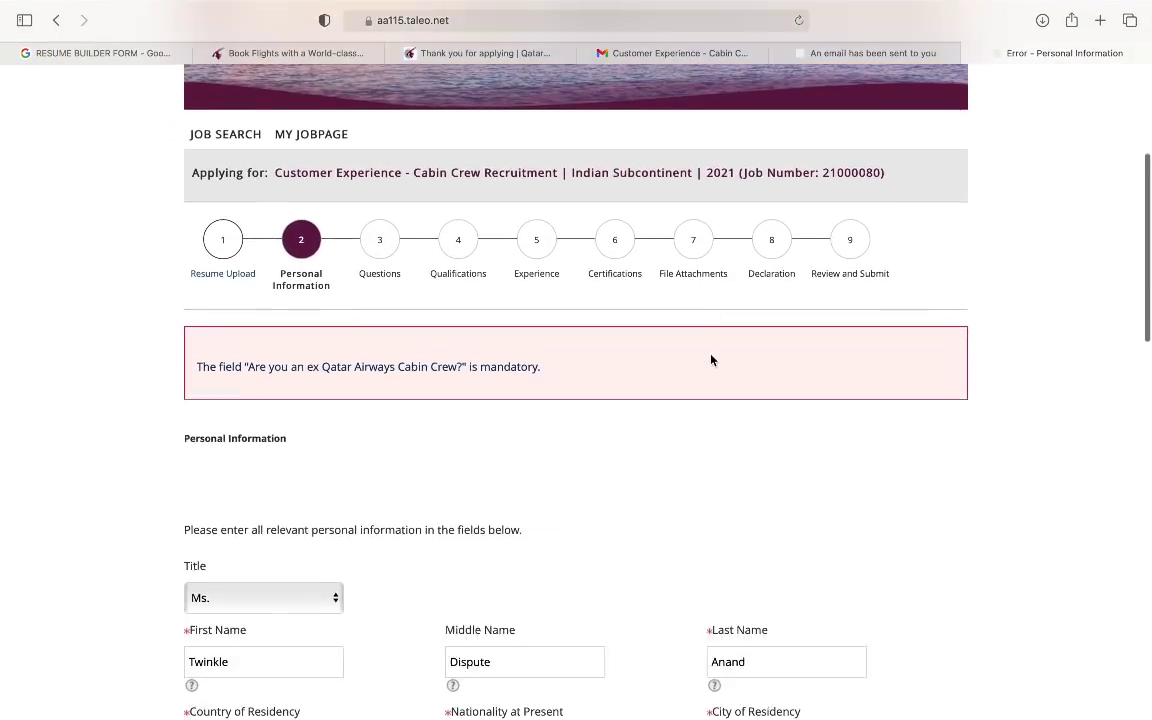
pyautogui.scroll(-8, 711, 360)
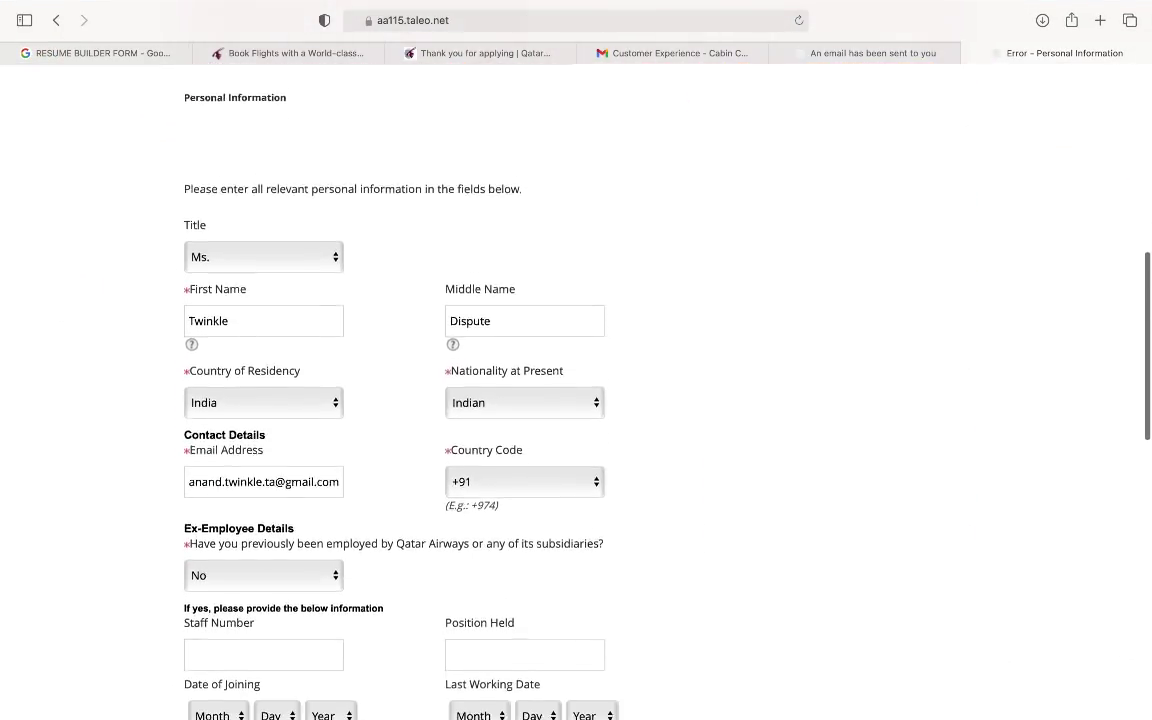
pyautogui.scroll(-12, 711, 360)
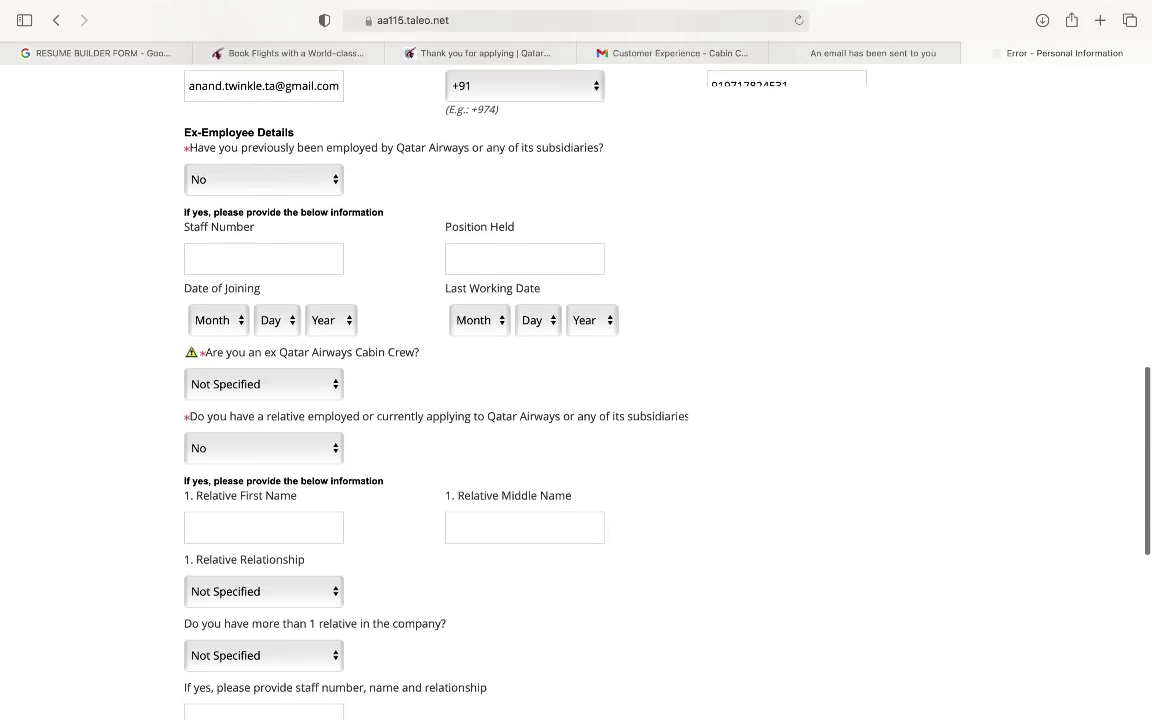
pyautogui.scroll(-3, 711, 360)
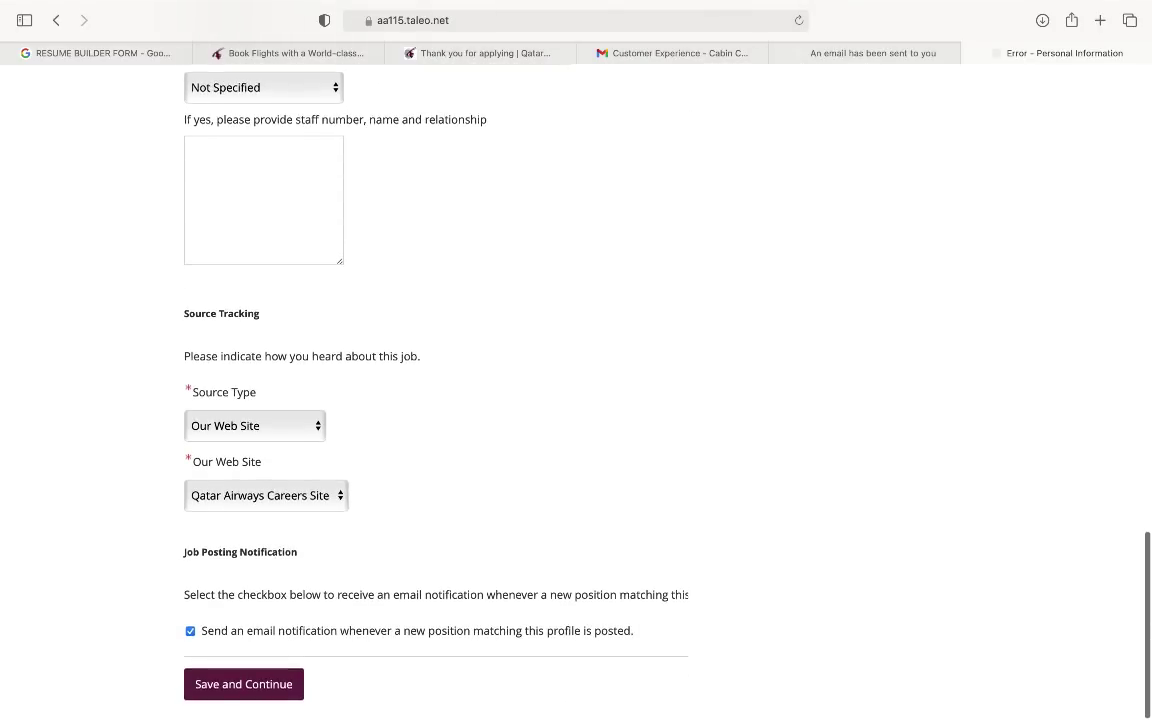
pyautogui.scroll(20, 711, 360)
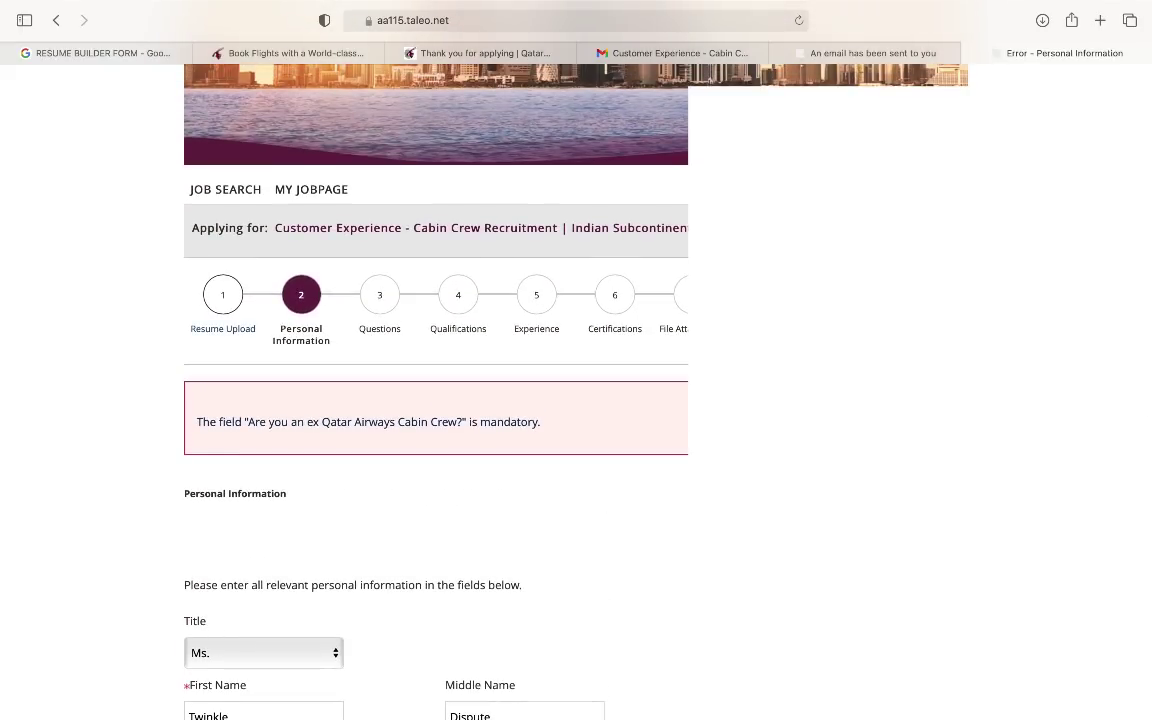
pyautogui.scroll(-2, 711, 360)
pyautogui.scroll(-4, 711, 360)
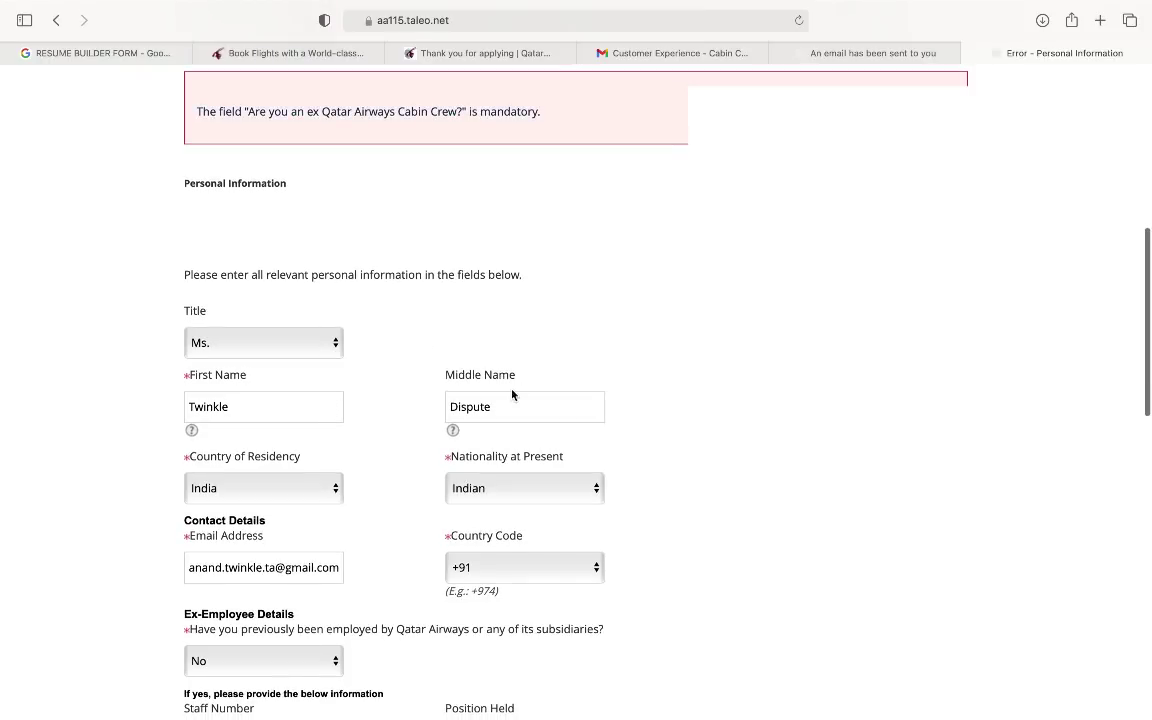
pyautogui.moveTo(511, 410); pyautogui.dragTo(445, 410)
pyautogui.press('BackSpace')
# Answer No to the ex Qatar Airways Cabin Crew question and keep No for relative-employed
pyautogui.scroll(-4, 606, 493)
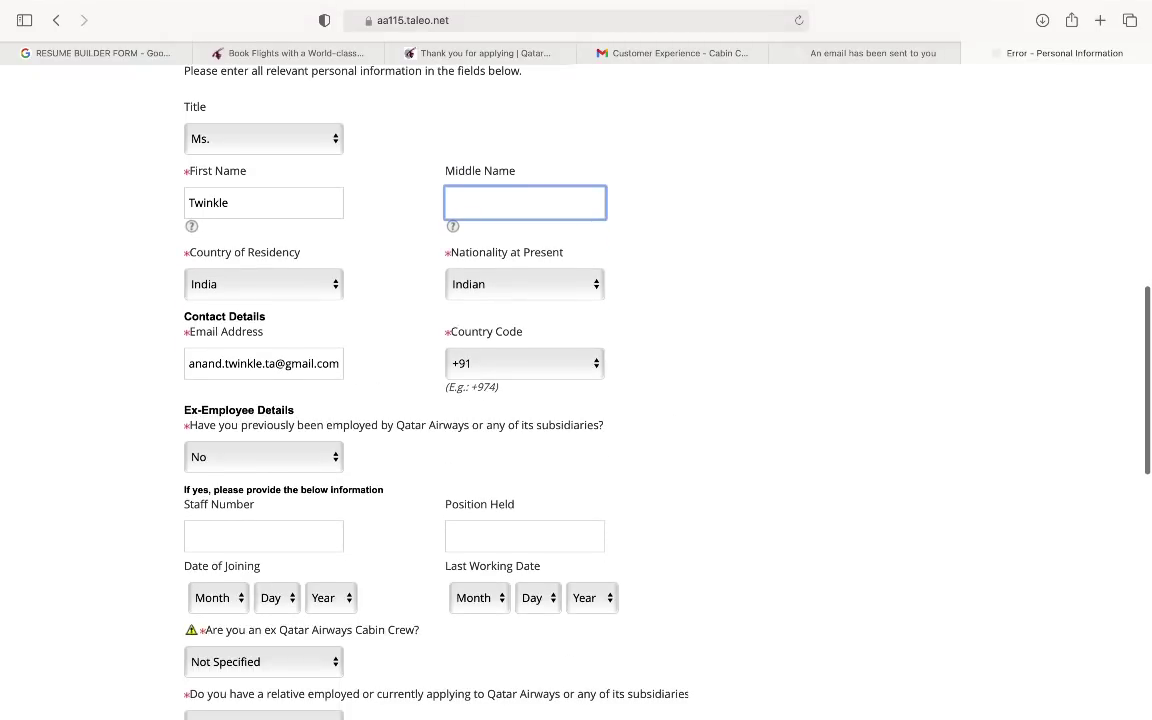
pyautogui.scroll(-3, 606, 493)
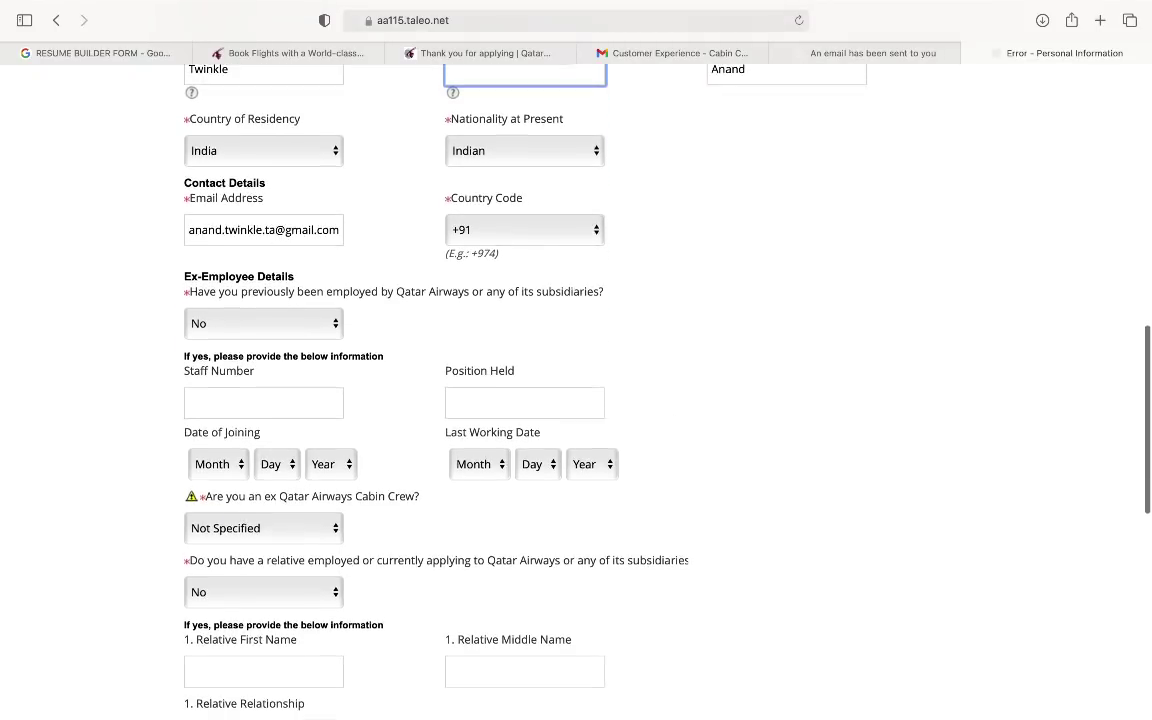
pyautogui.scroll(-2, 390, 289)
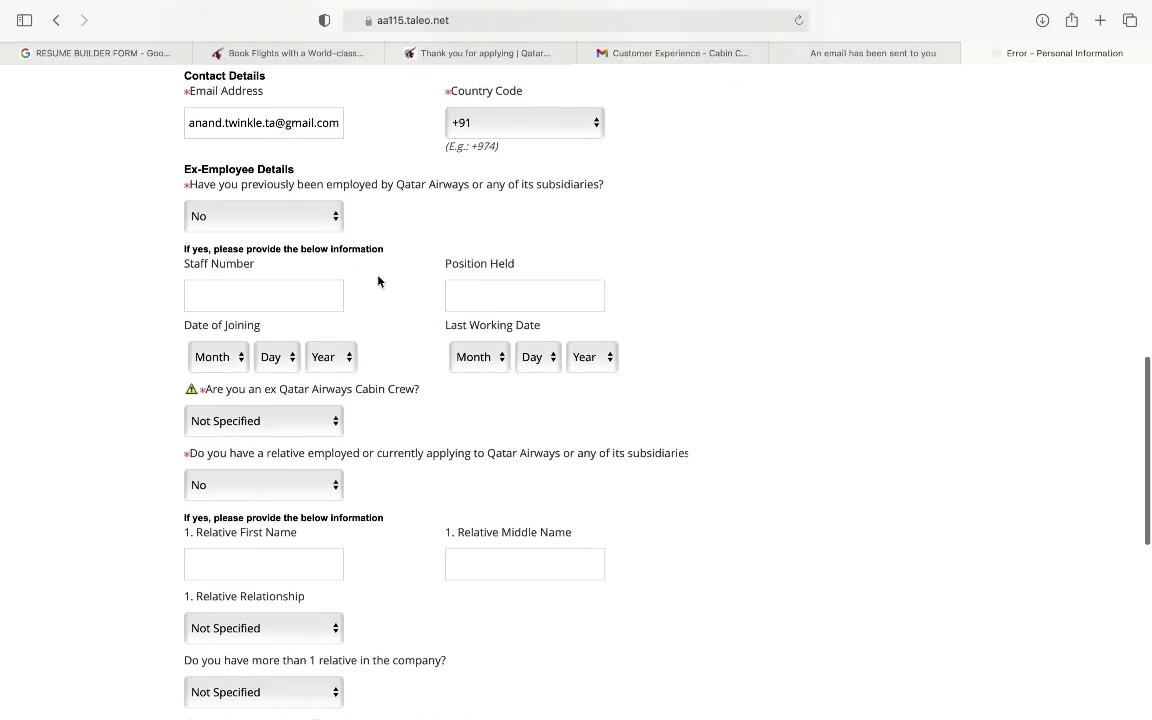
pyautogui.click(284, 299)
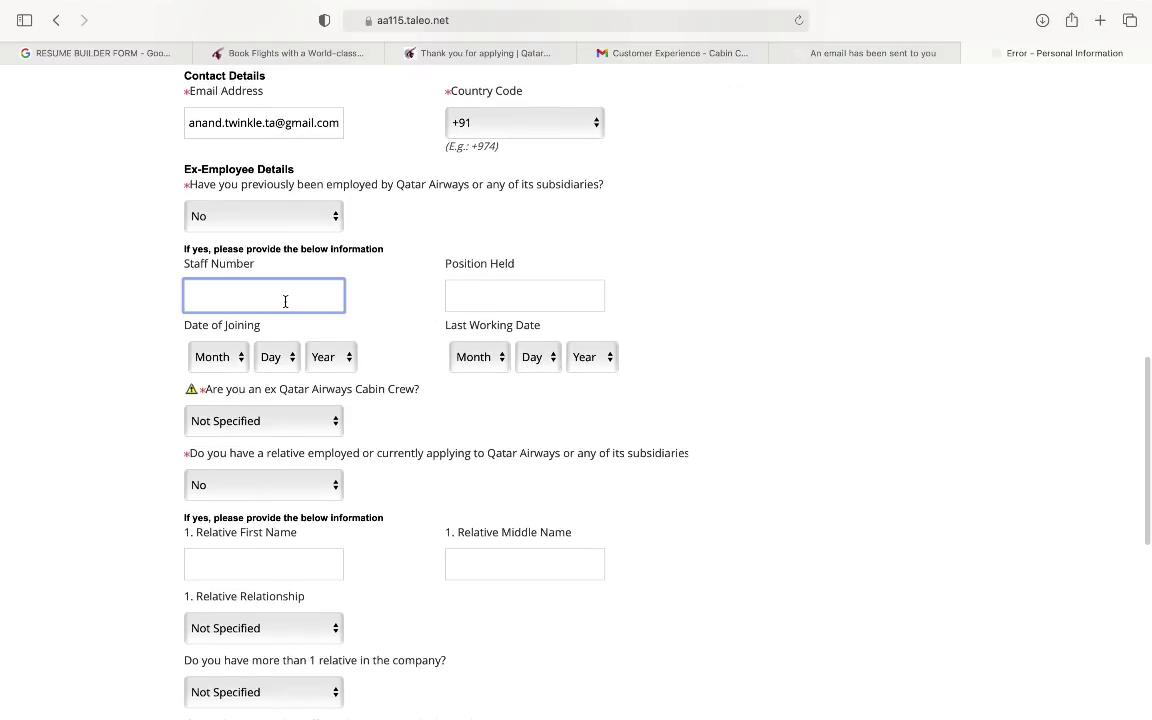
pyautogui.scroll(-3, 460, 365)
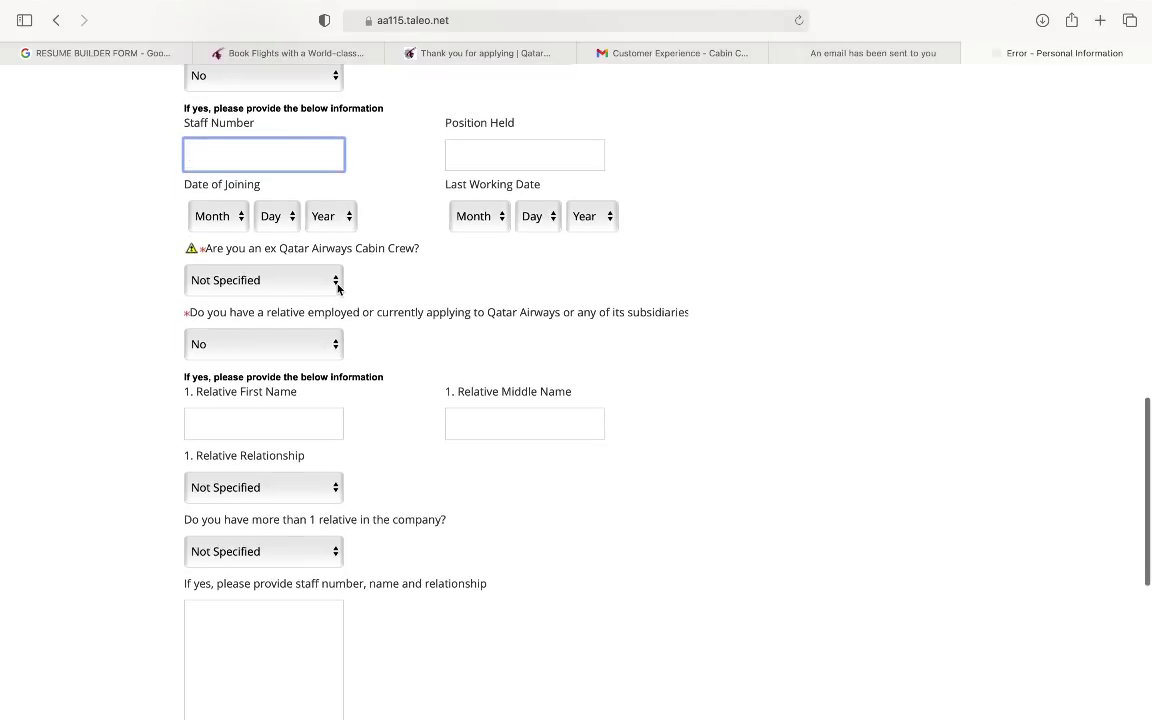
pyautogui.click(338, 283)
pyautogui.click(322, 307)
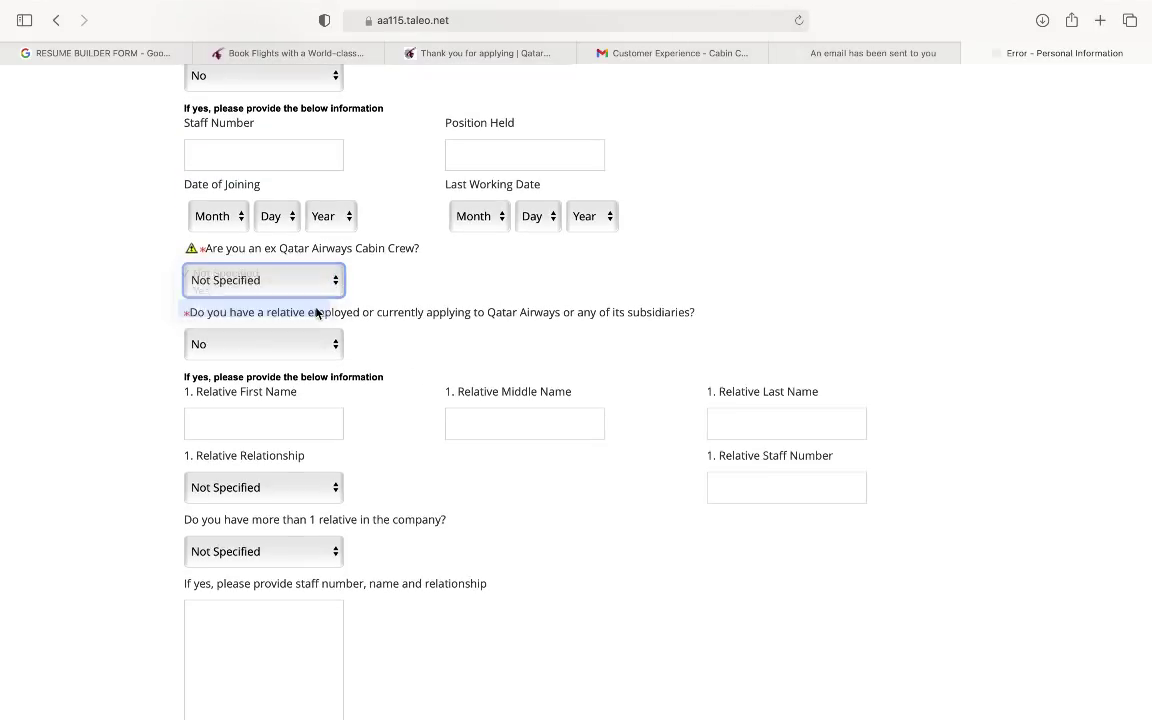
pyautogui.click(338, 352)
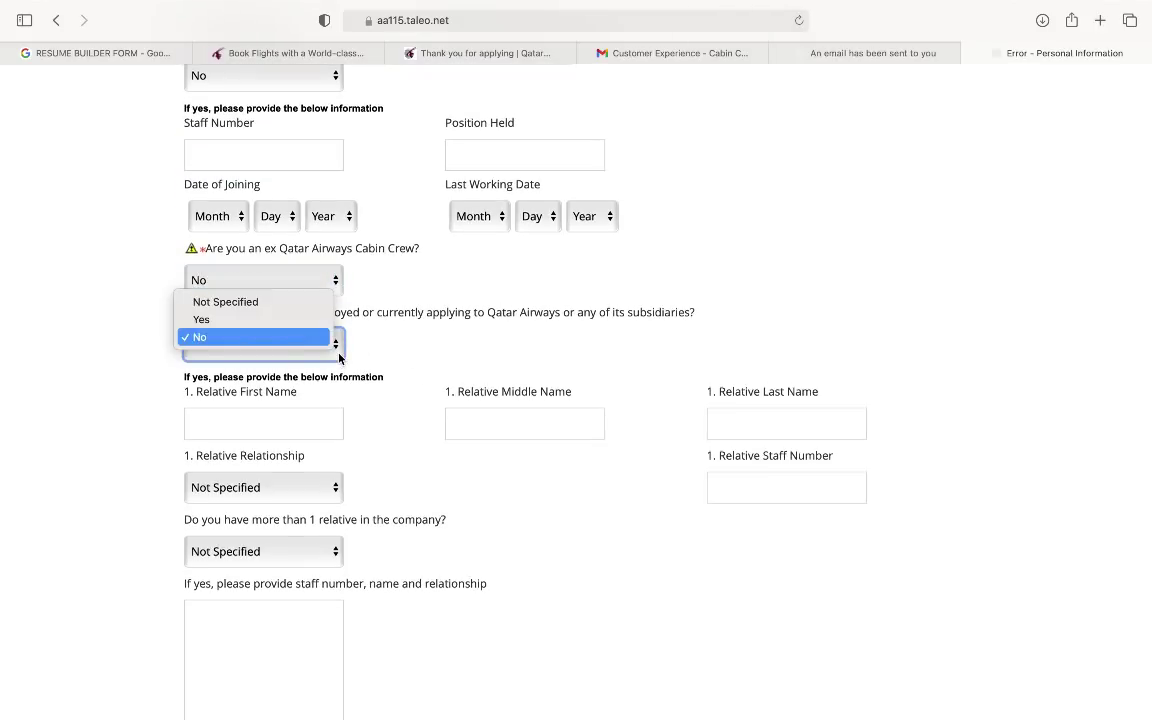
pyautogui.click(327, 343)
pyautogui.scroll(-1, 398, 372)
pyautogui.scroll(-4, 398, 372)
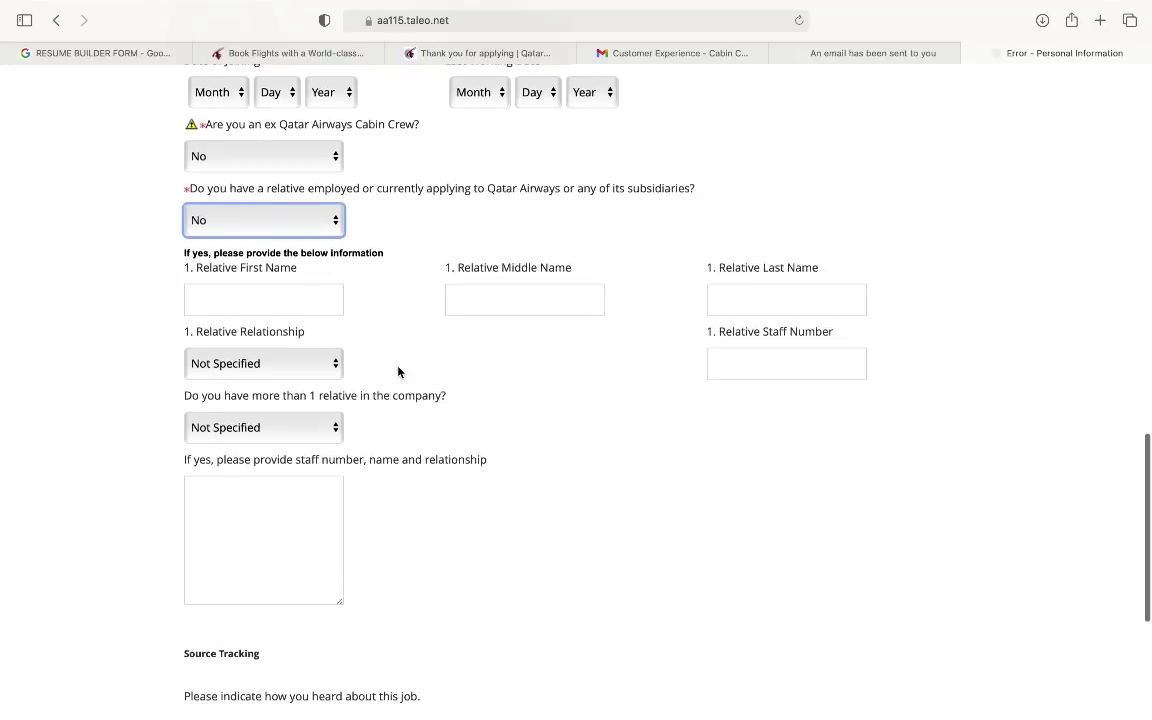
pyautogui.scroll(-4, 398, 372)
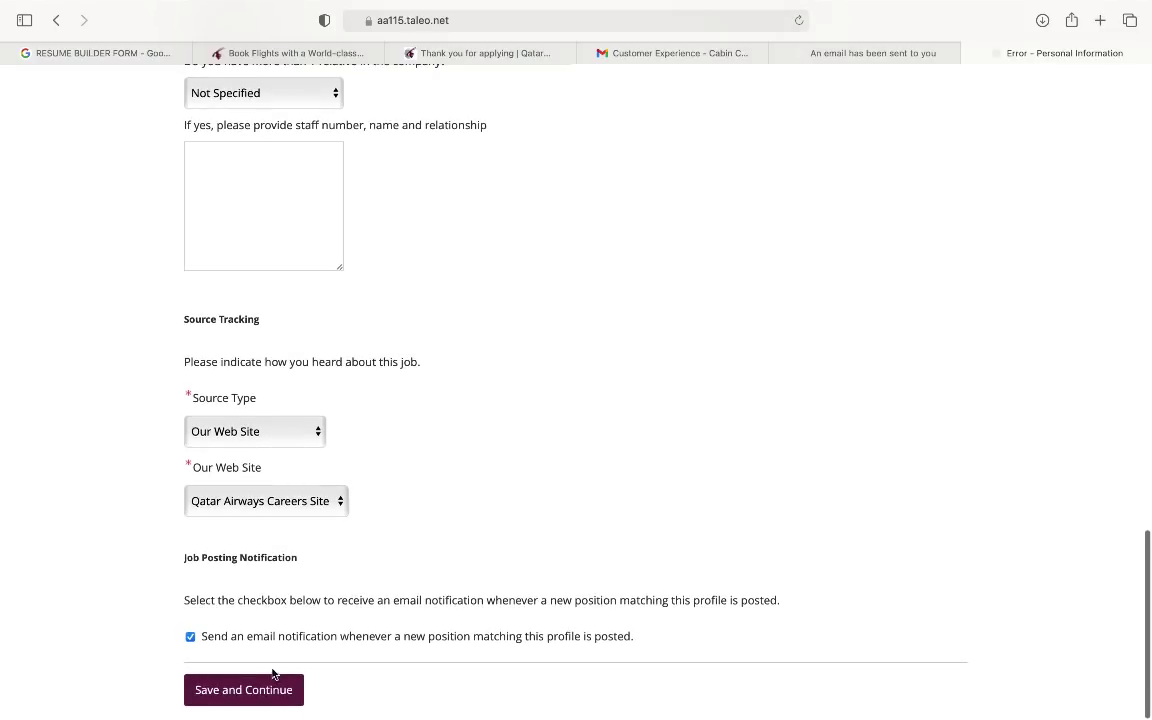
# Save Personal Information, then save the already-answered Questions page to continue
pyautogui.click(262, 692)
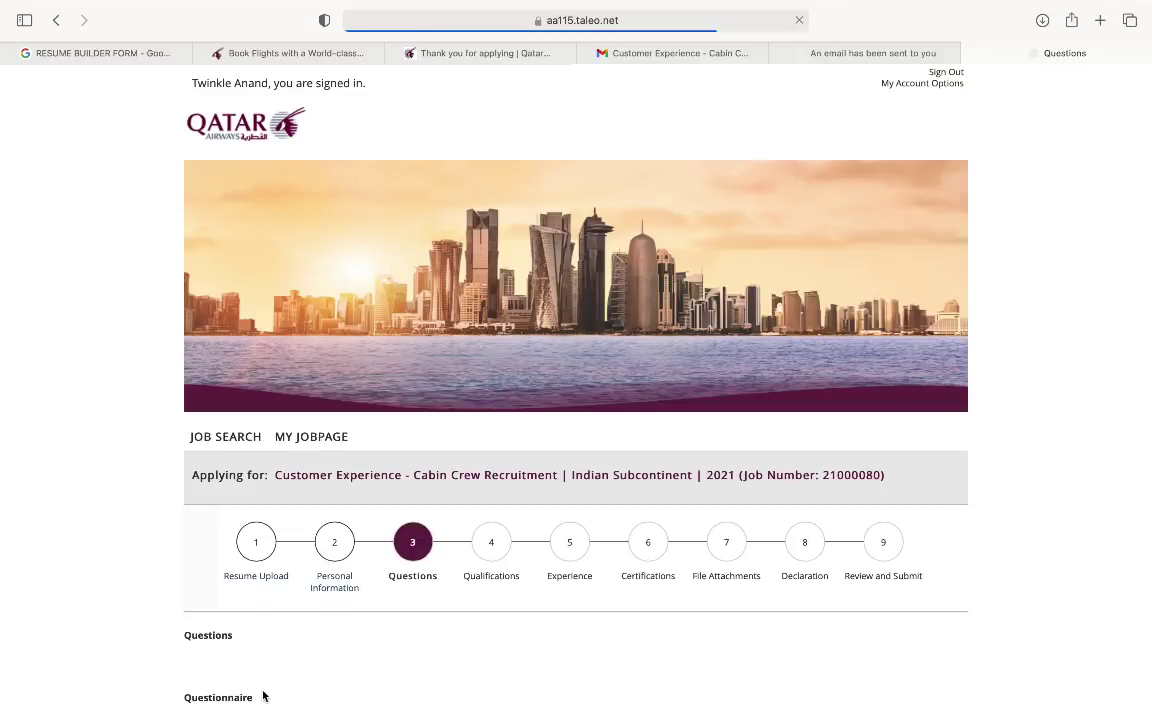
pyautogui.scroll(-8, 263, 696)
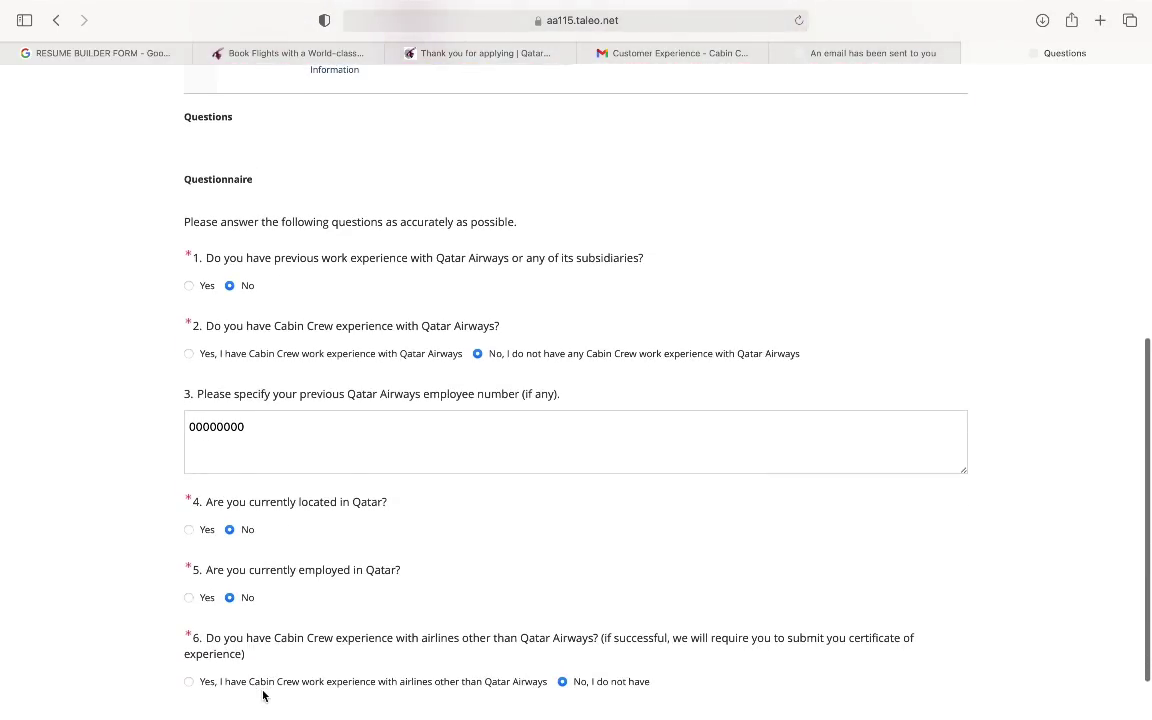
pyautogui.scroll(-1, 263, 696)
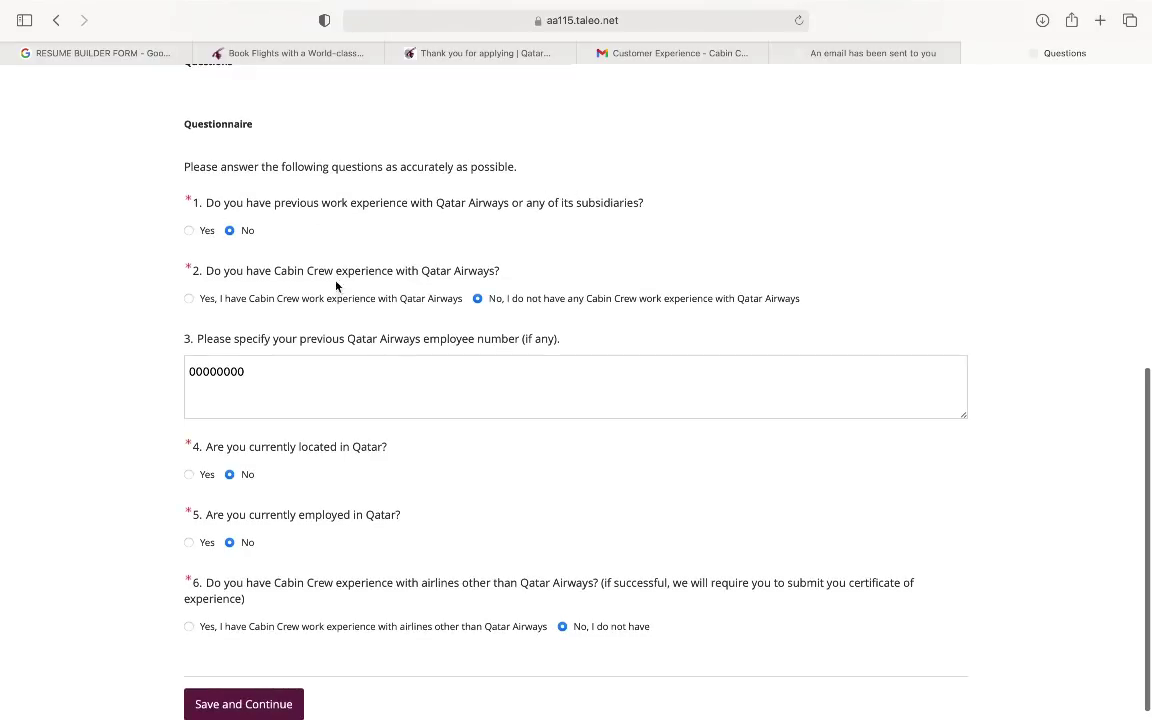
pyautogui.scroll(-1, 411, 489)
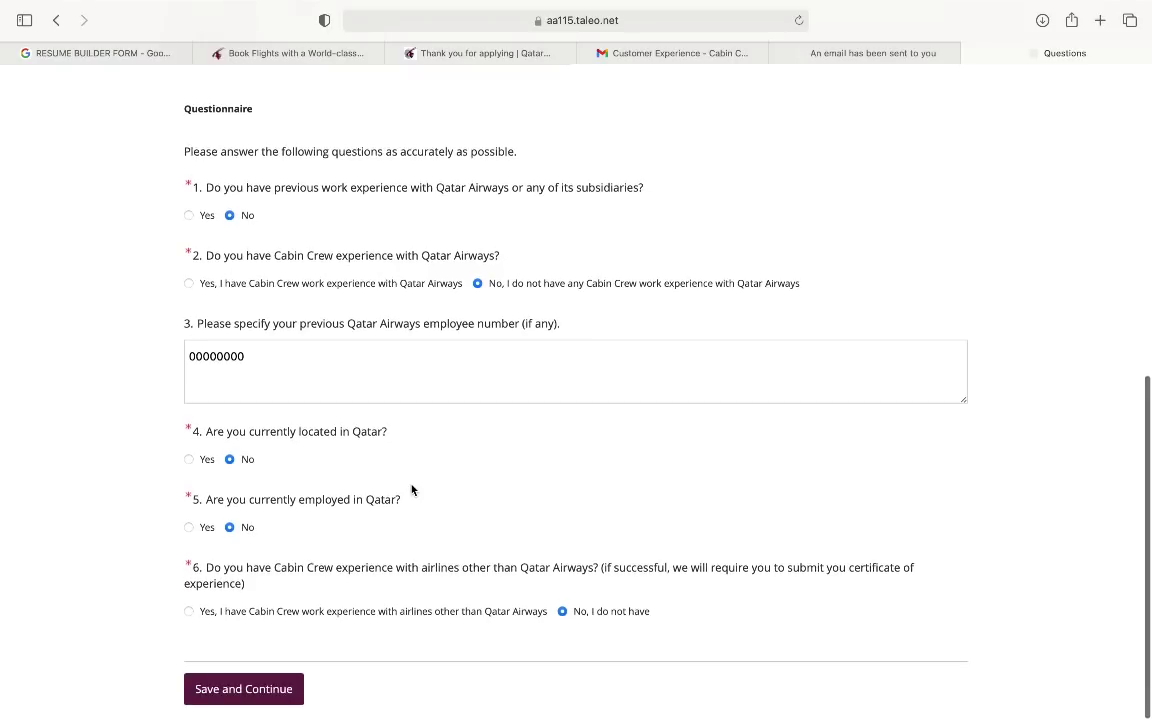
pyautogui.click(294, 692)
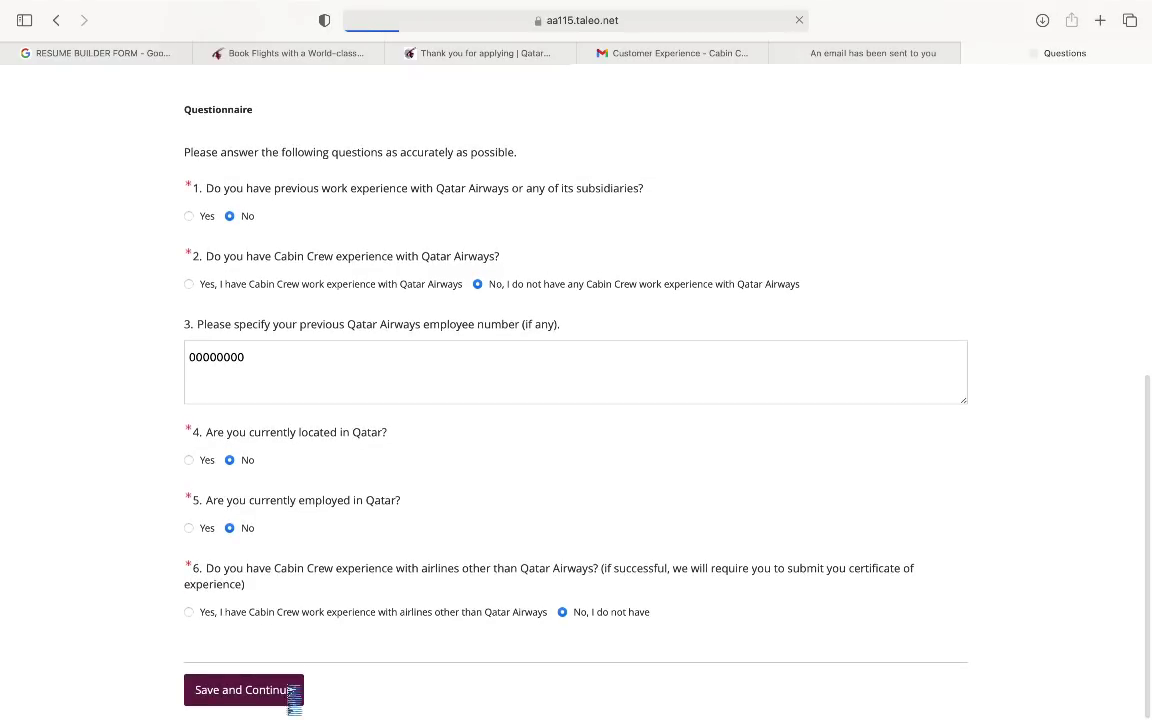
# Enter India as the Institution Location
pyautogui.scroll(-5, 288, 690)
pyautogui.scroll(-5, 288, 692)
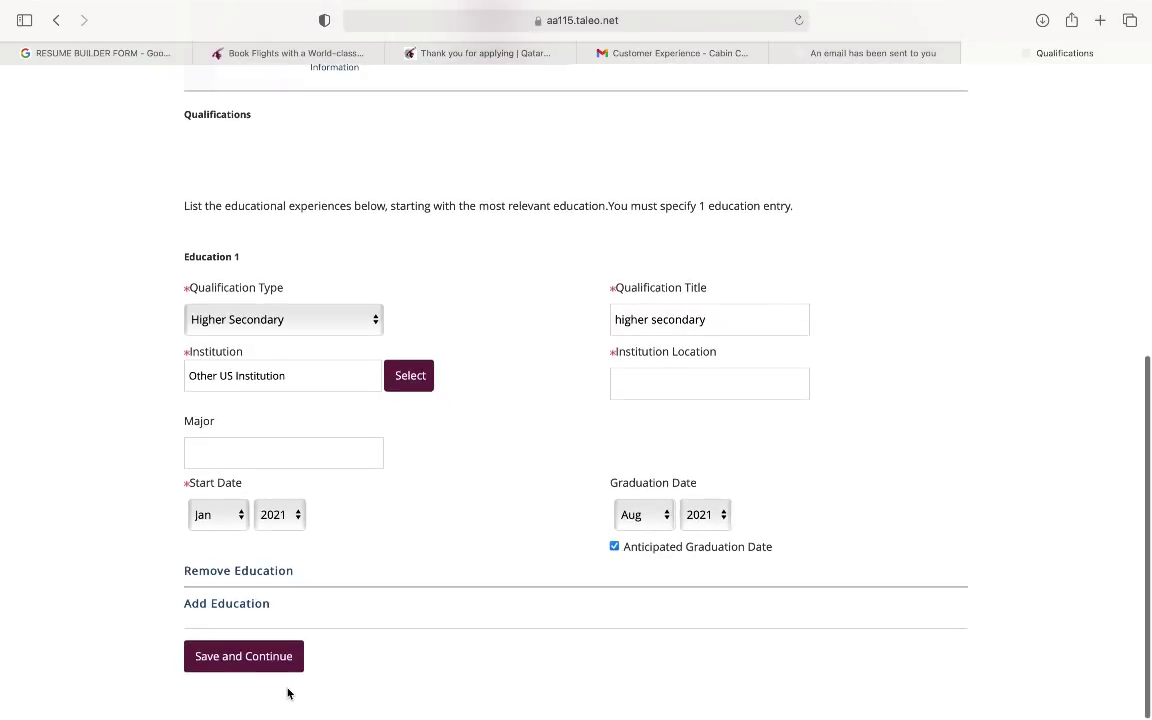
pyautogui.click(661, 386)
pyautogui.write('india')
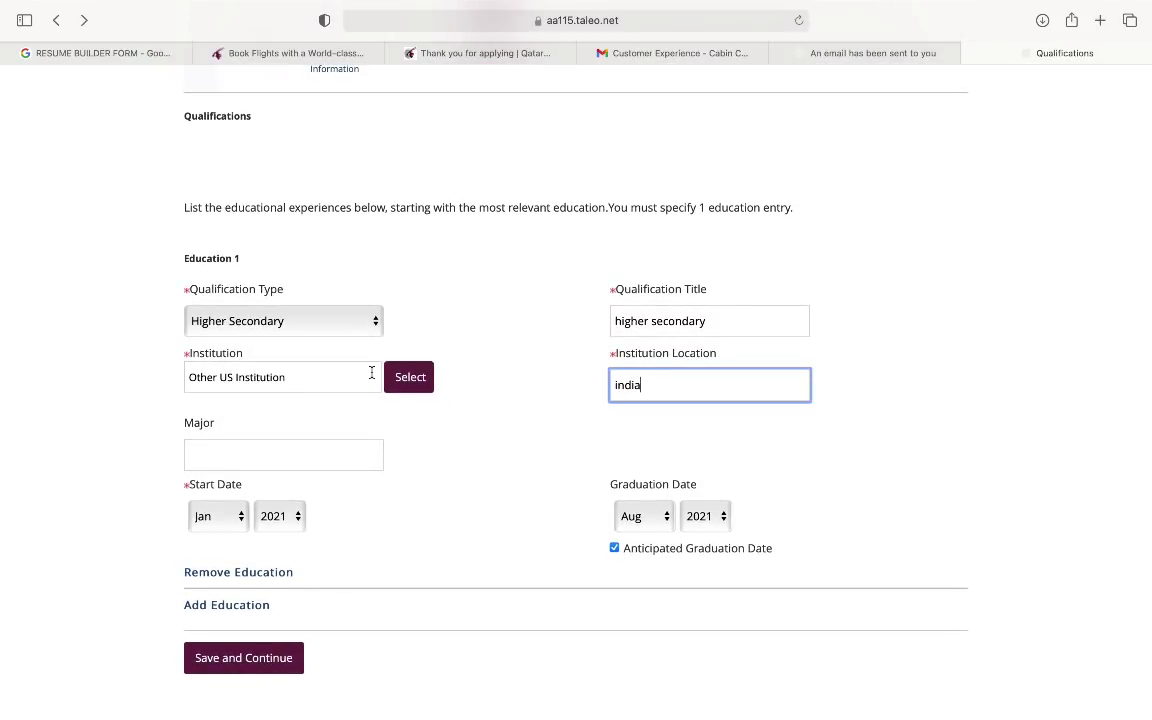
# Replace the institution with Miranda House, Delhi University and save the Qualifications step
pyautogui.moveTo(286, 377); pyautogui.dragTo(183, 377)
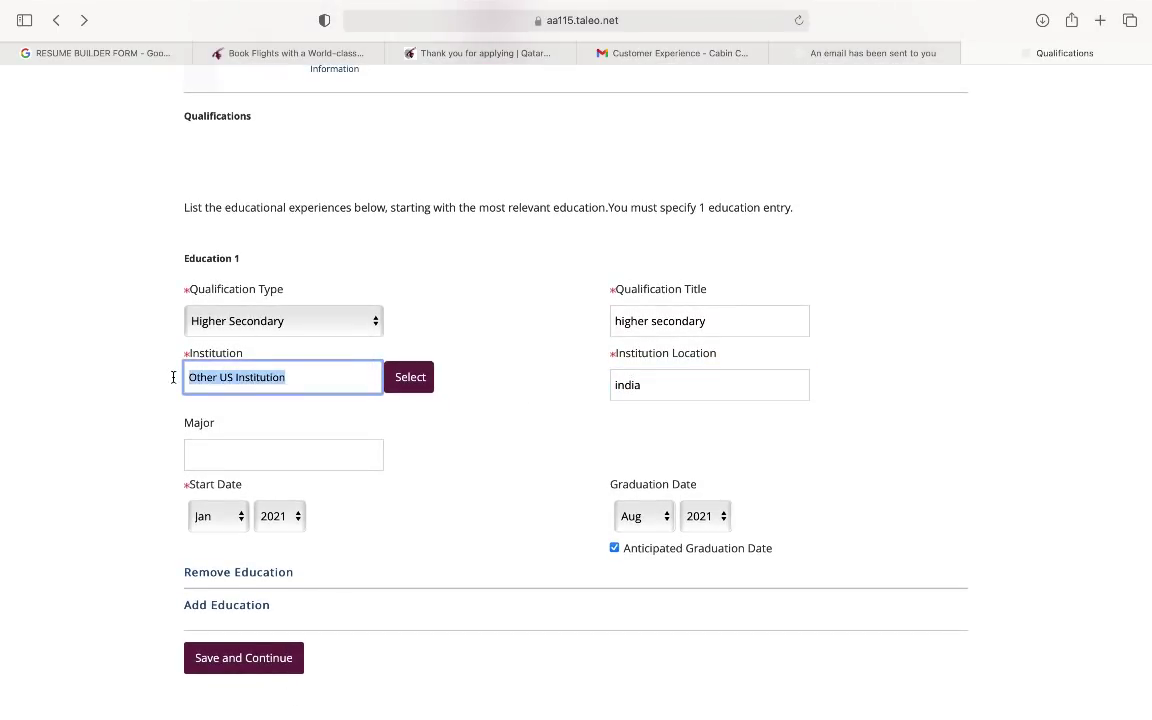
pyautogui.write('delhi un')
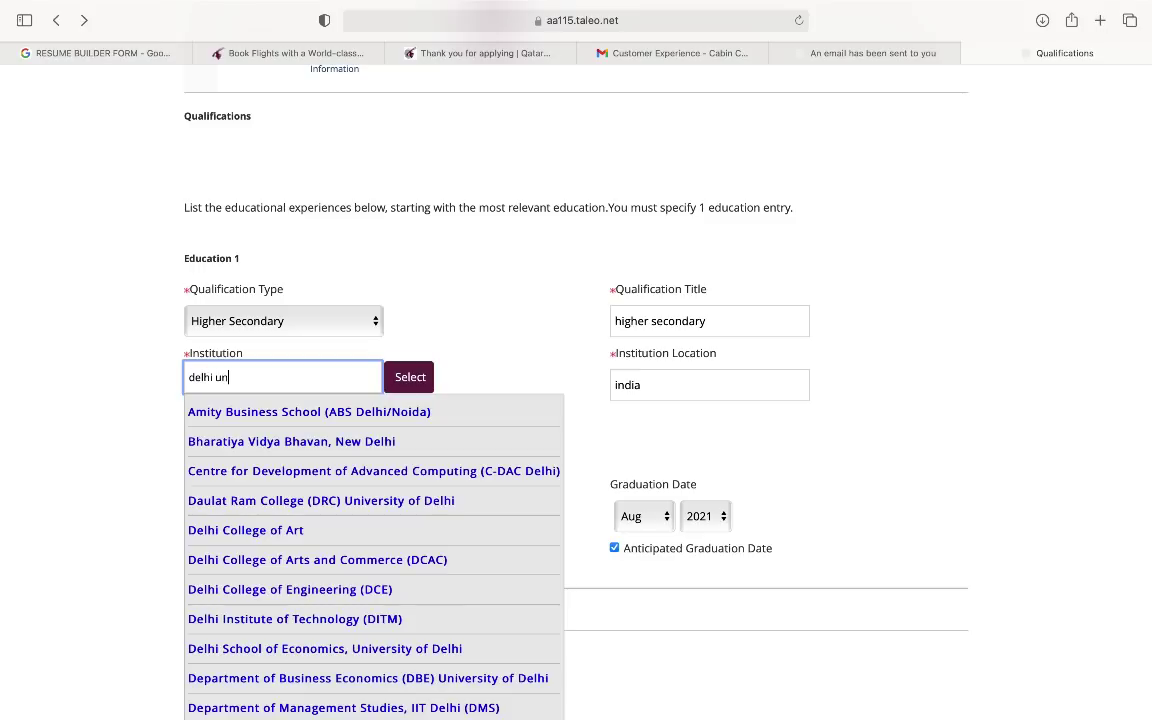
pyautogui.write('ibersit')
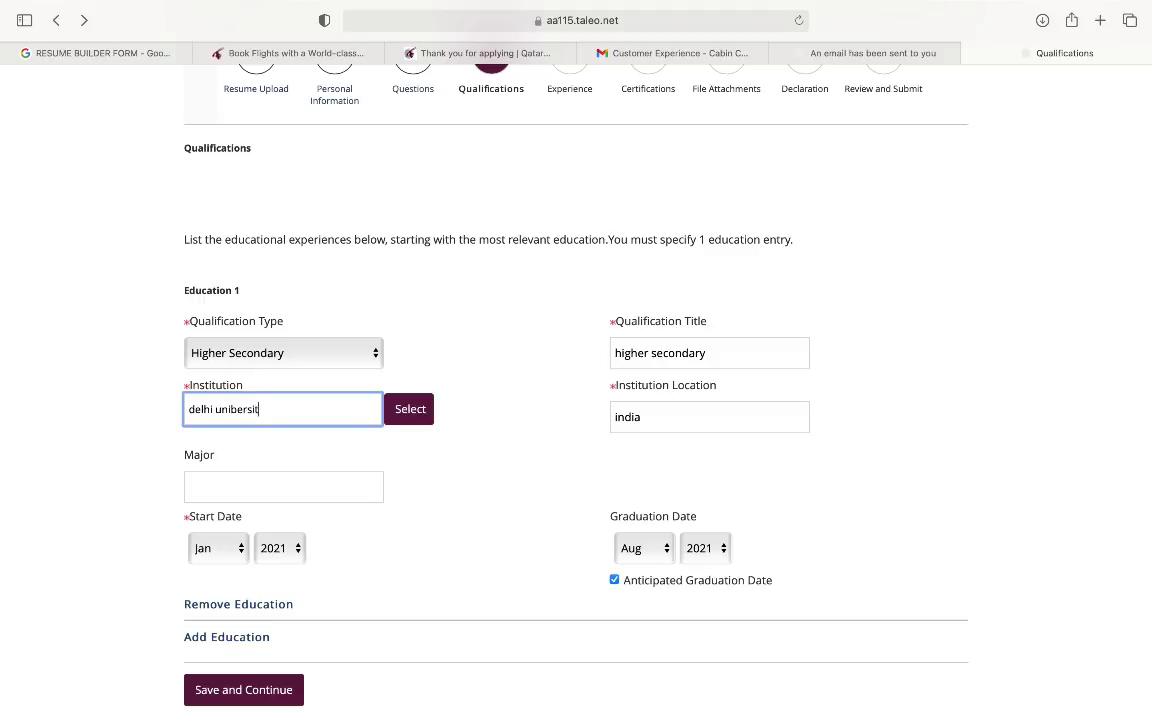
pyautogui.press('BackSpace')
pyautogui.press('BackSpace')
pyautogui.press('BackSpace')
pyautogui.press('BackSpace')
pyautogui.press('BackSpace')
pyautogui.press('BackSpace')
pyautogui.press('BackSpace')
pyautogui.press('BackSpace')
pyautogui.press('BackSpace')
pyautogui.press('BackSpace')
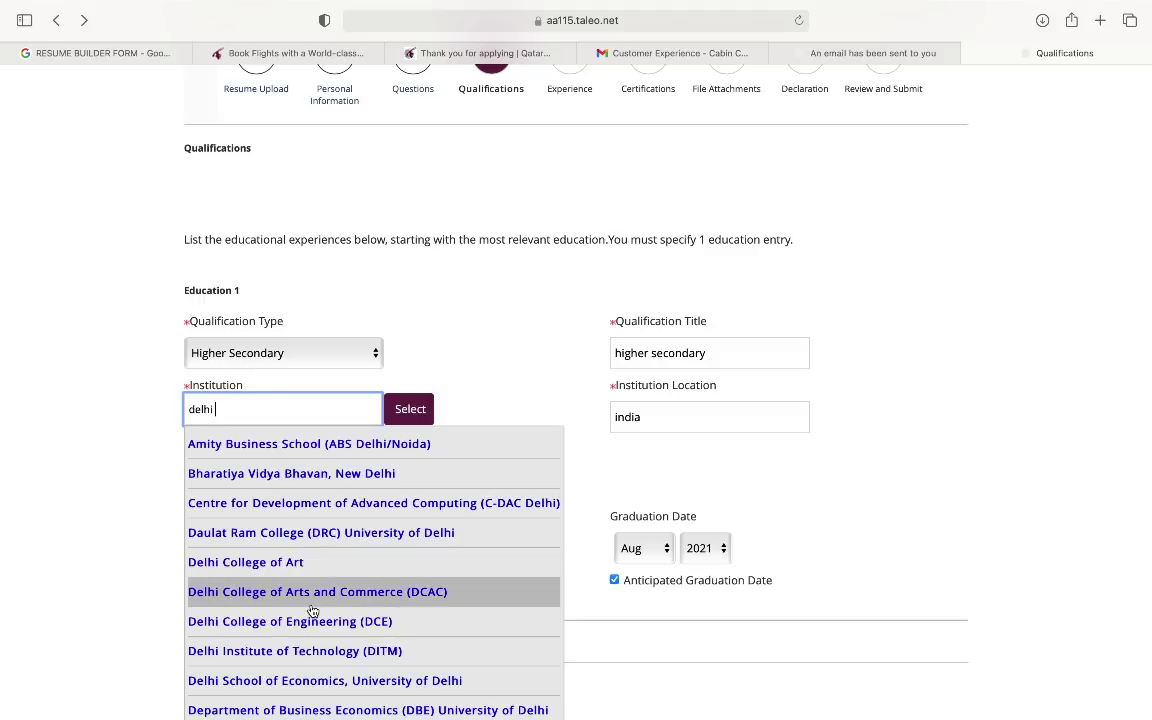
pyautogui.scroll(-3, 309, 648)
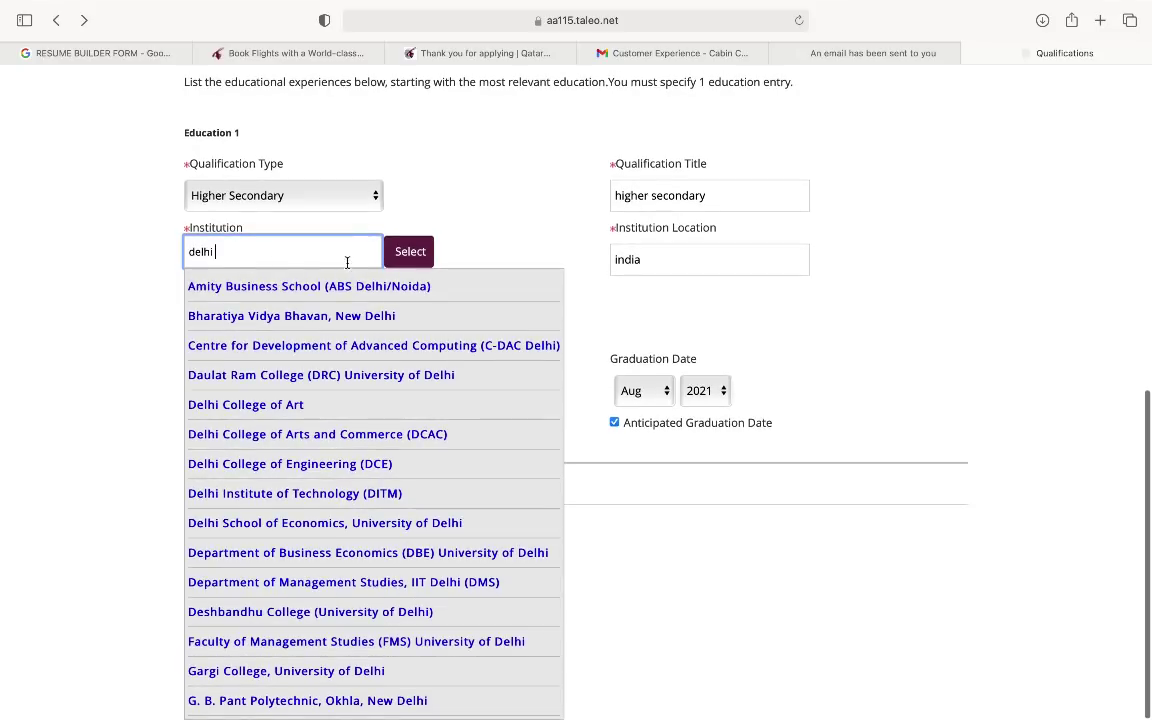
pyautogui.write('un')
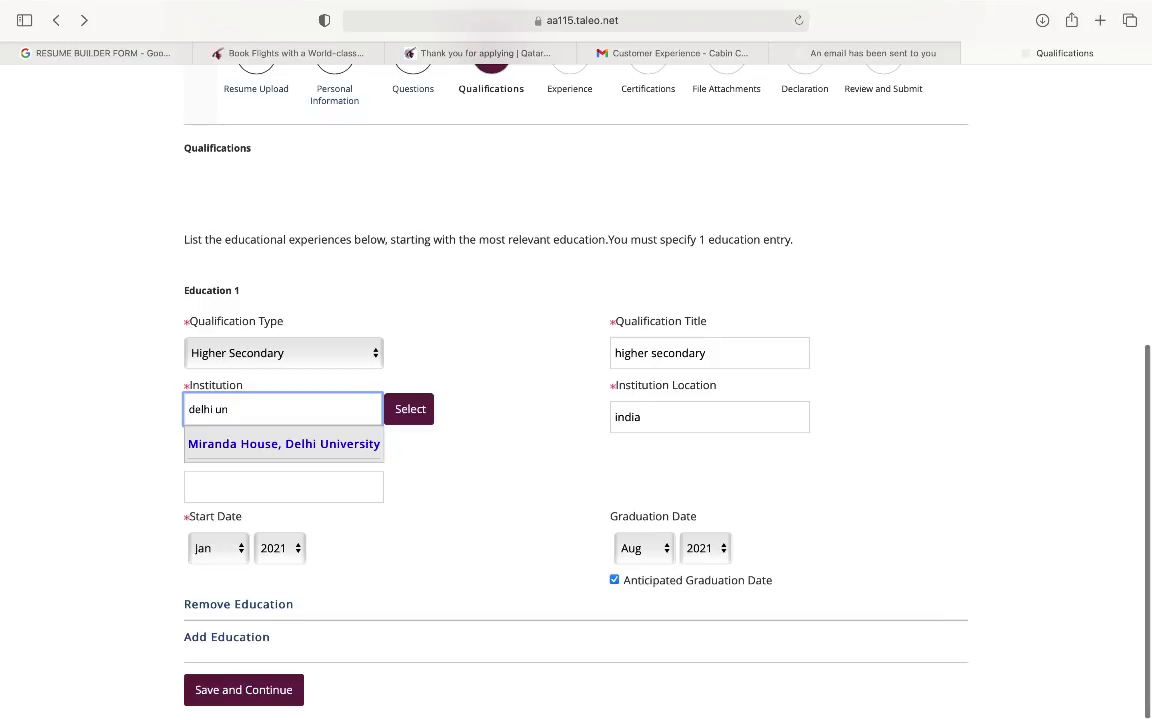
pyautogui.click(309, 443)
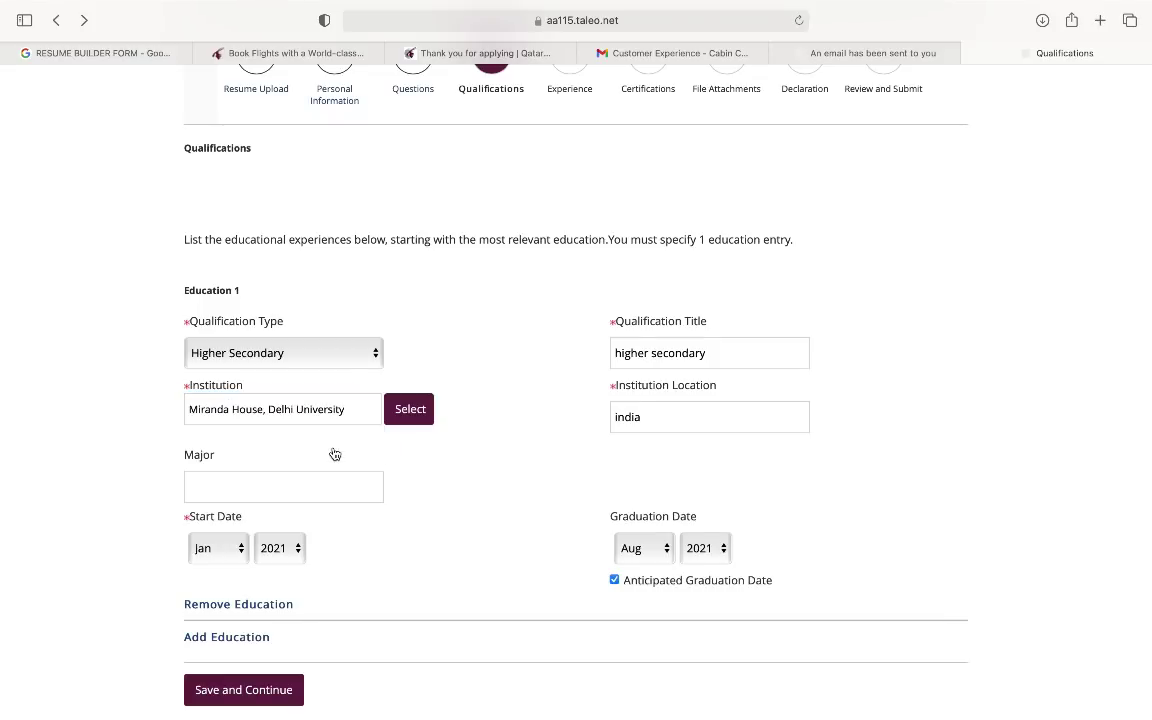
pyautogui.click(326, 495)
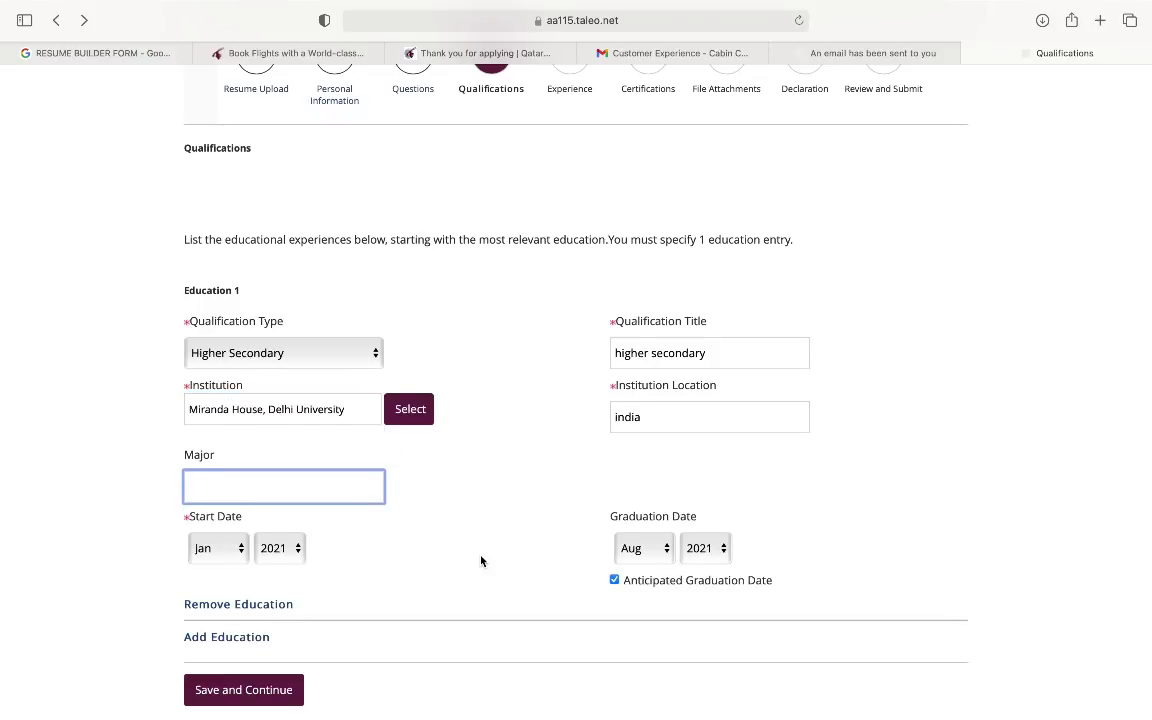
pyautogui.scroll(-2, 378, 675)
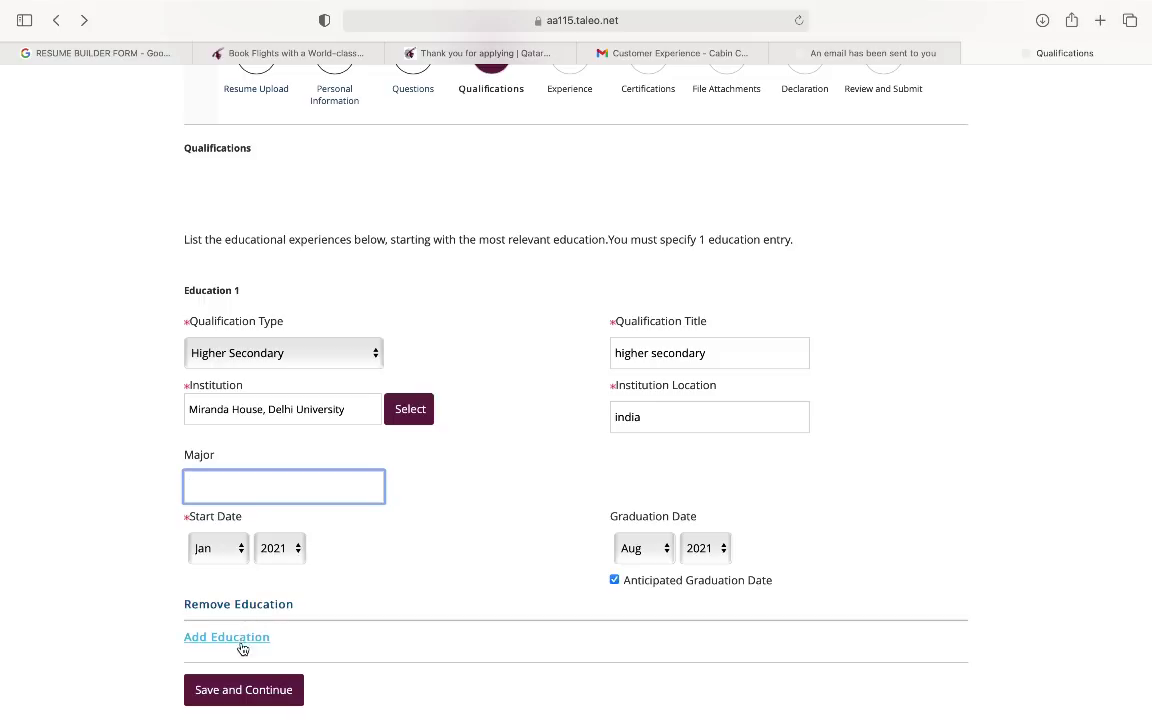
pyautogui.click(249, 698)
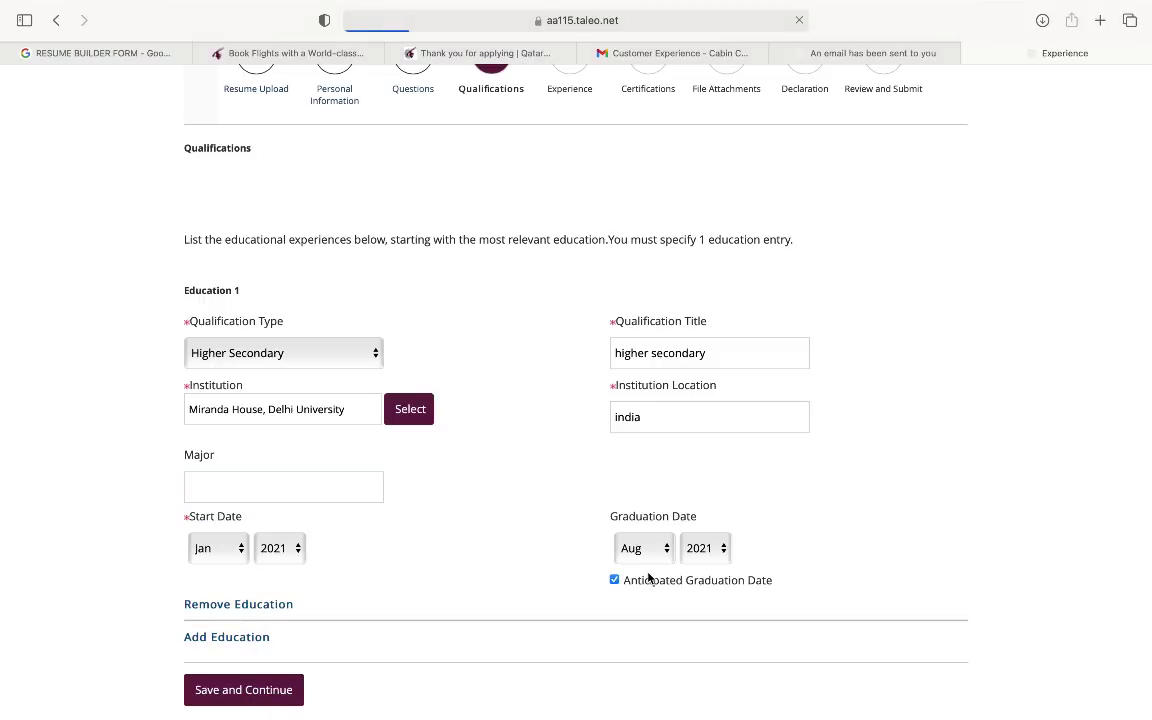
# Pick Other Employer from the employer selection list
pyautogui.scroll(-5, 648, 578)
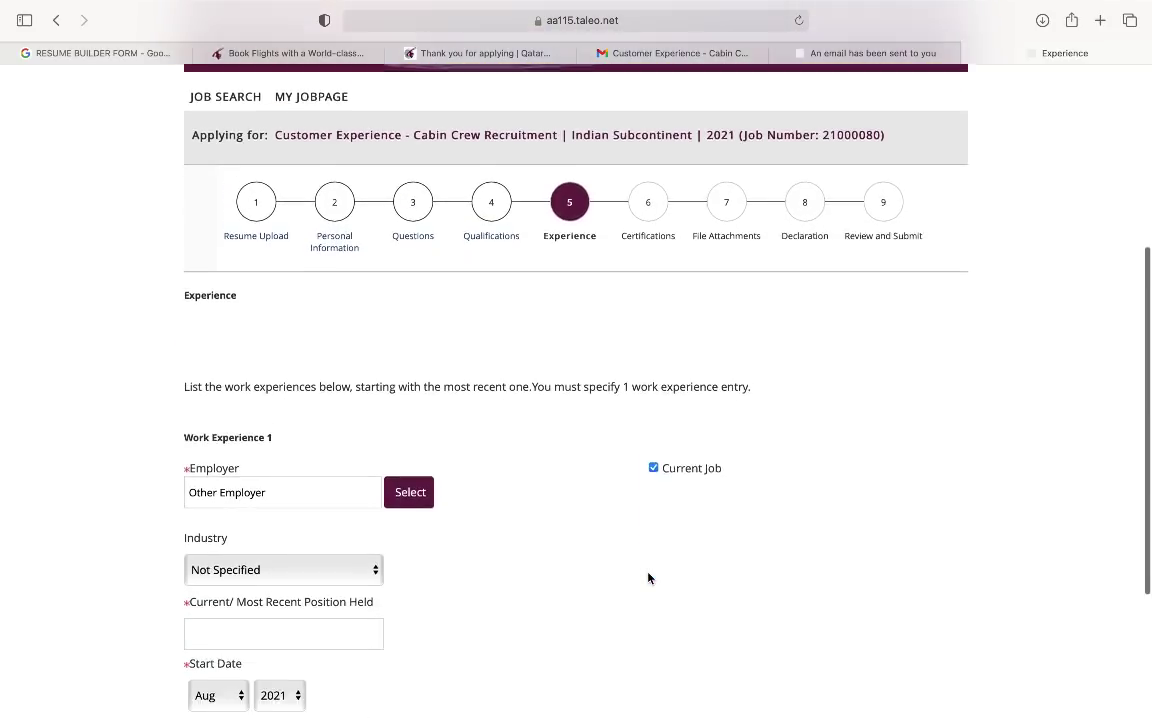
pyautogui.scroll(-3, 648, 578)
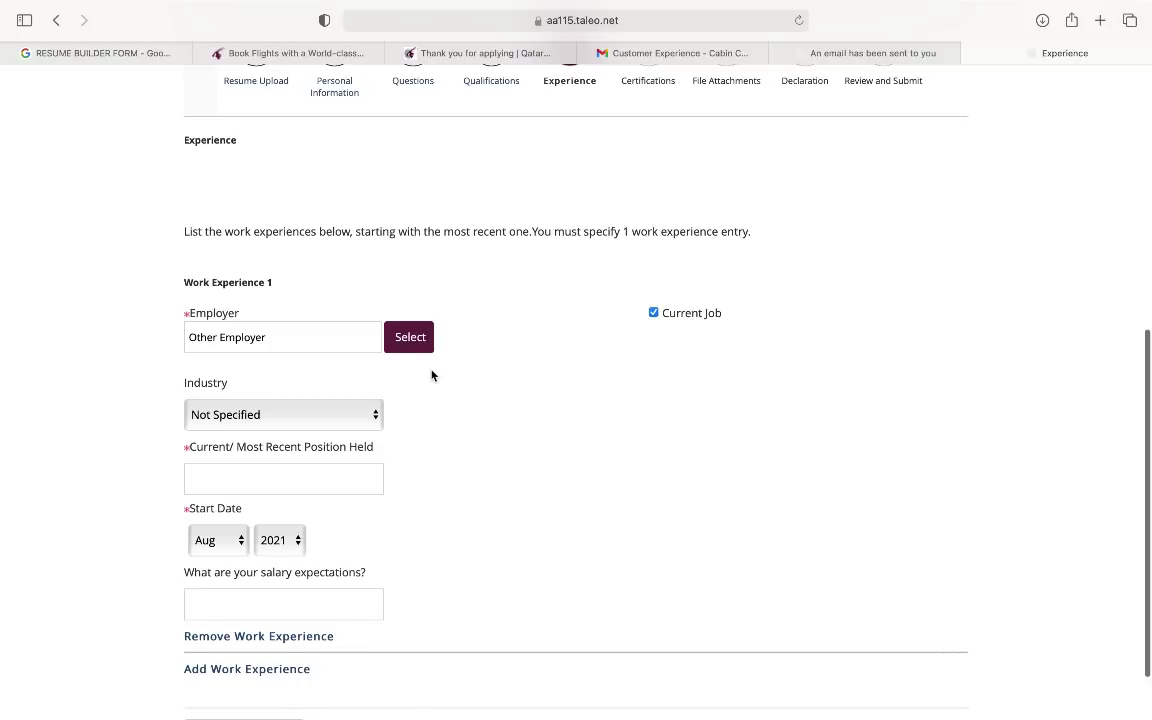
pyautogui.click(392, 337)
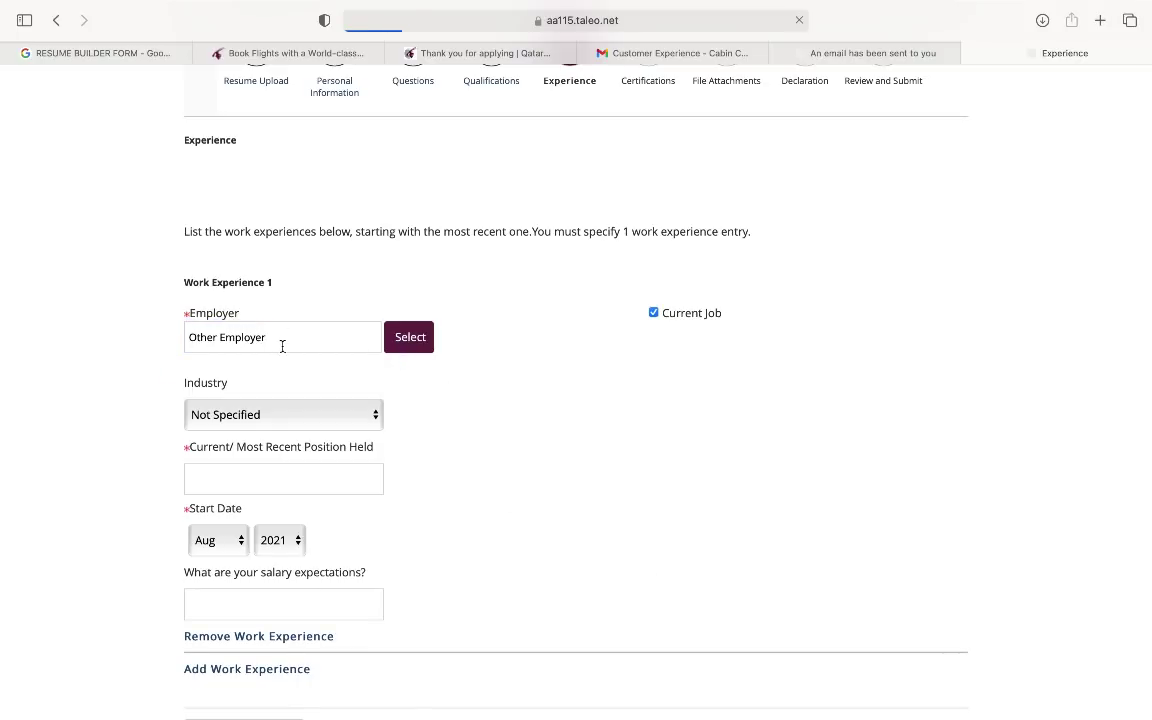
pyautogui.scroll(-4, 411, 393)
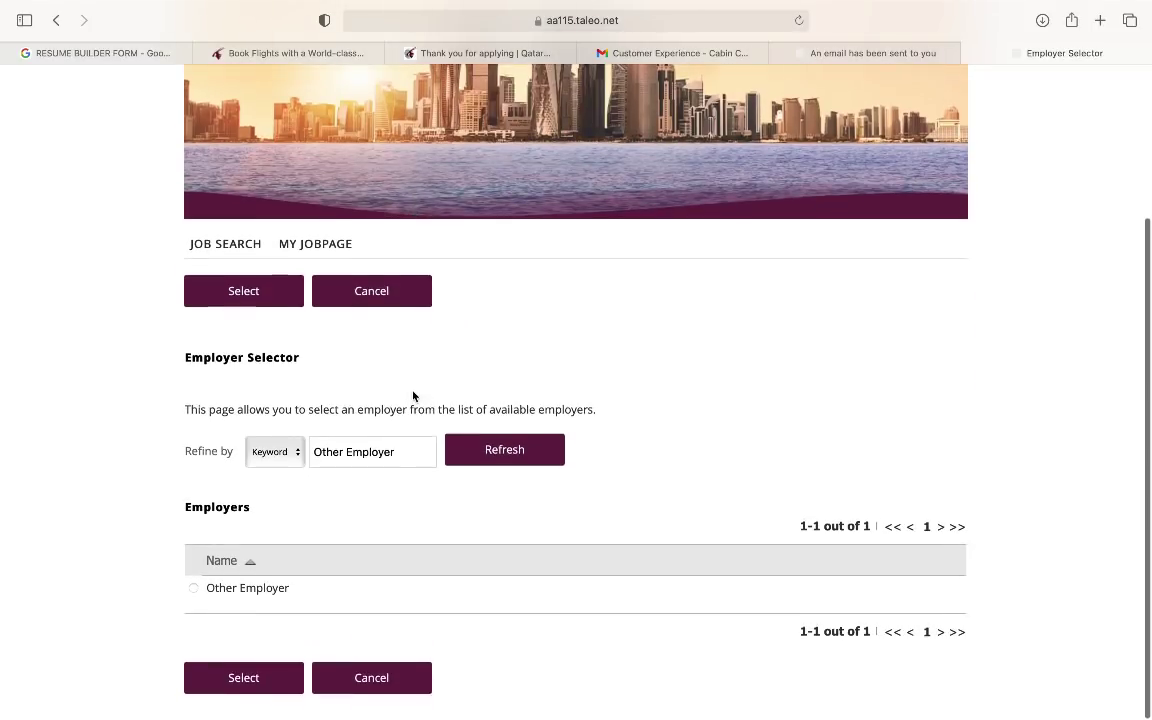
pyautogui.click(194, 608)
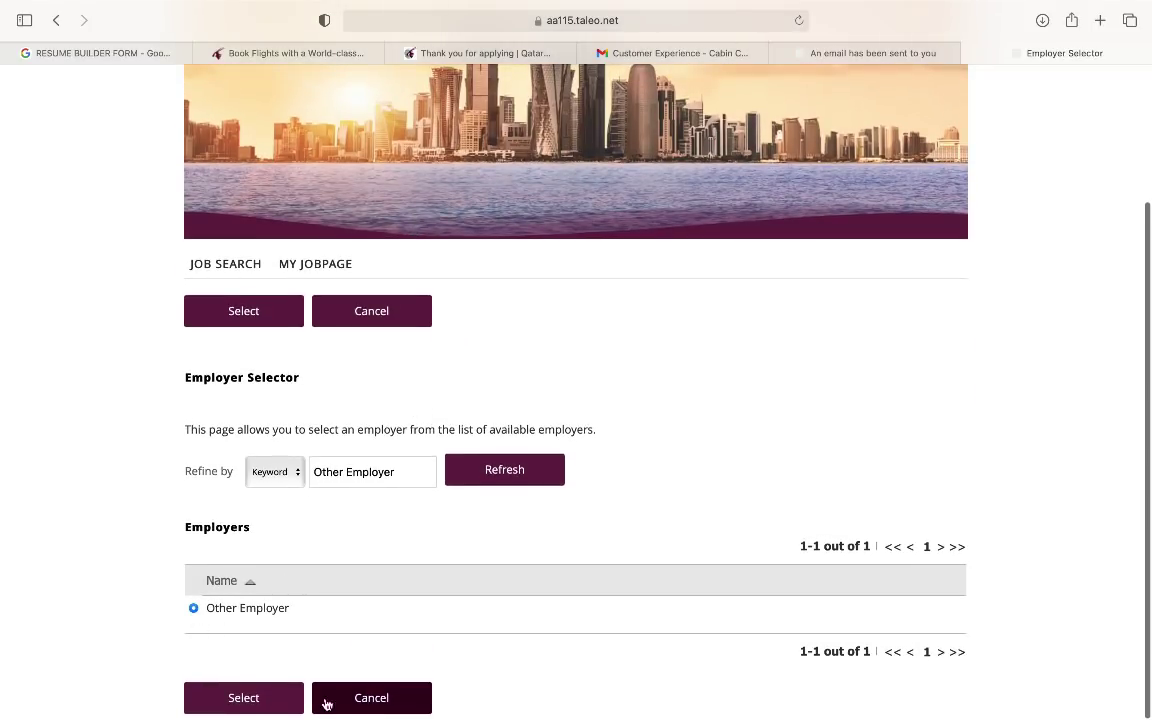
pyautogui.click(285, 699)
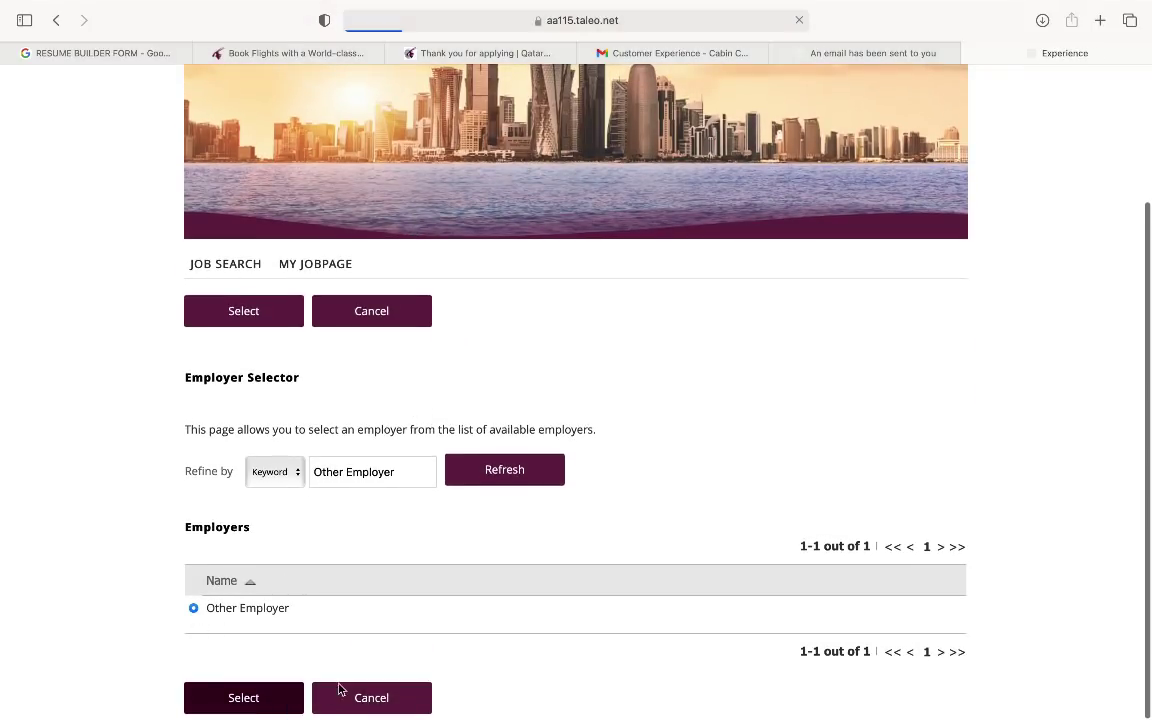
# Enter position 'fresher', change employer to 'not applicable', and save the Experience step
pyautogui.scroll(-10, 398, 570)
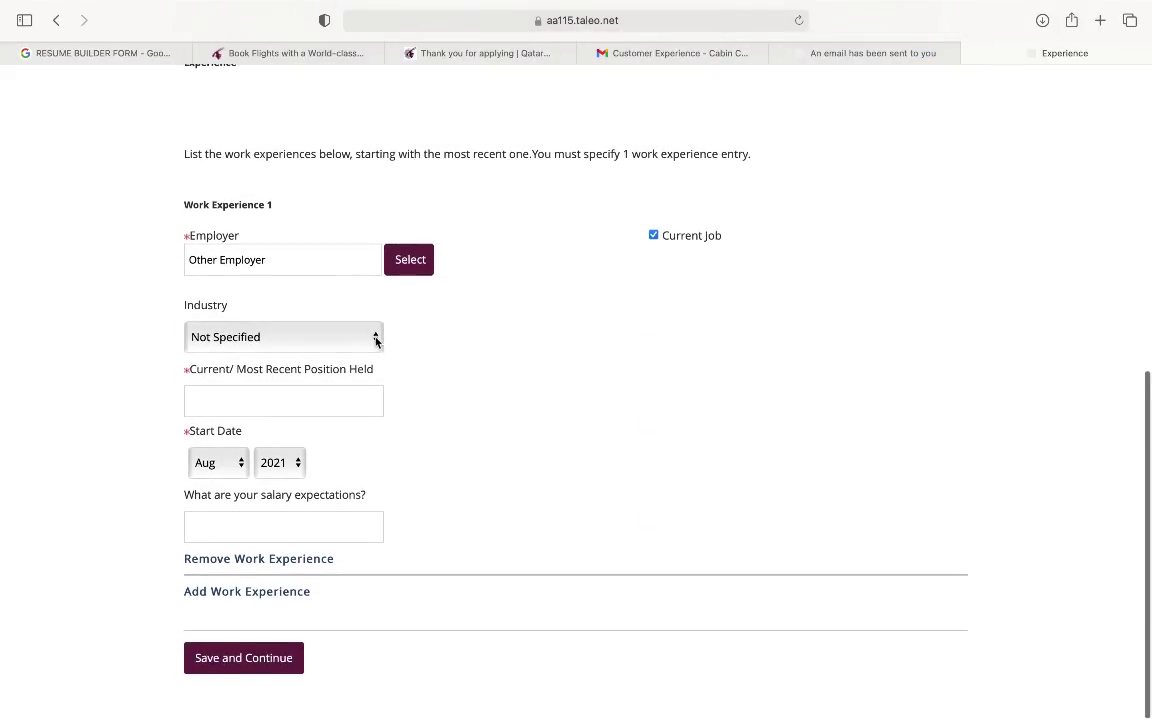
pyautogui.click(357, 402)
pyautogui.write('fresher')
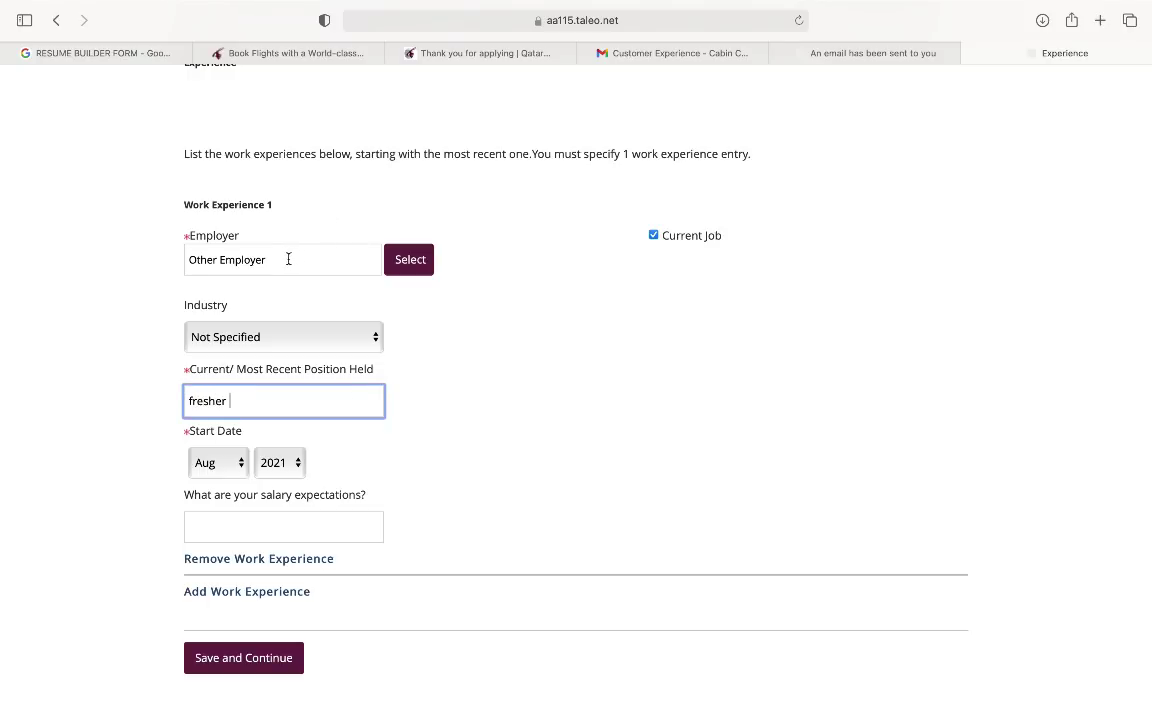
pyautogui.moveTo(290, 259); pyautogui.dragTo(186, 259)
pyautogui.write('not applicable')
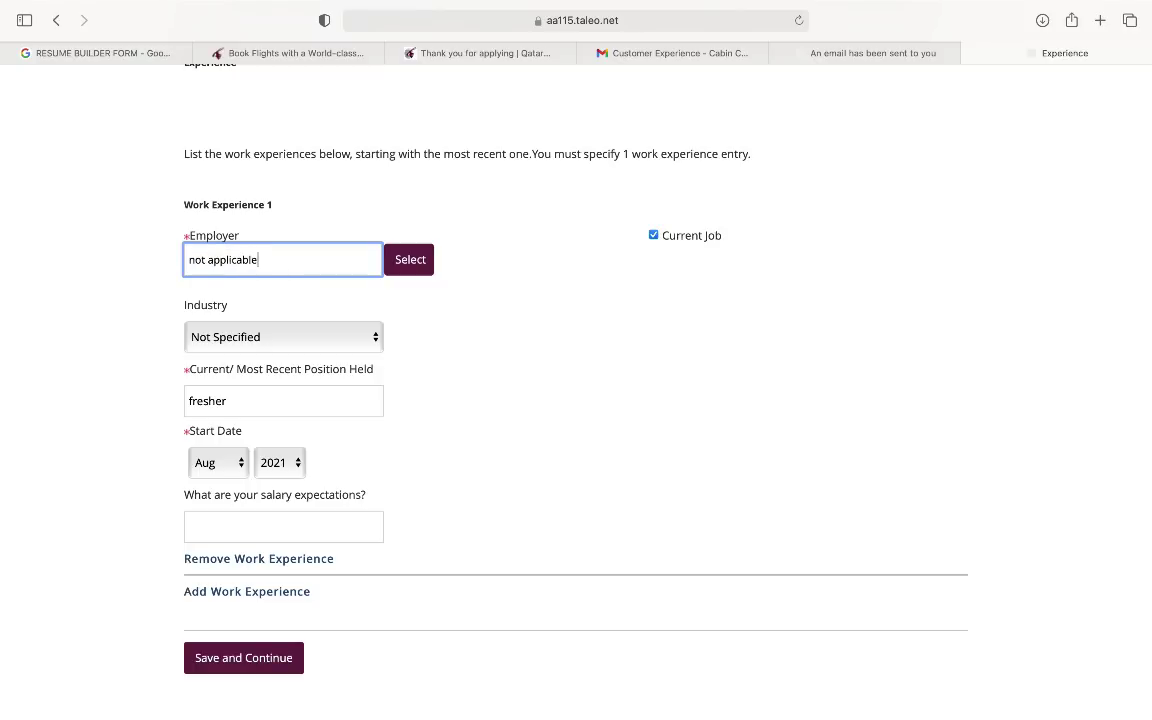
pyautogui.scroll(2, 355, 388)
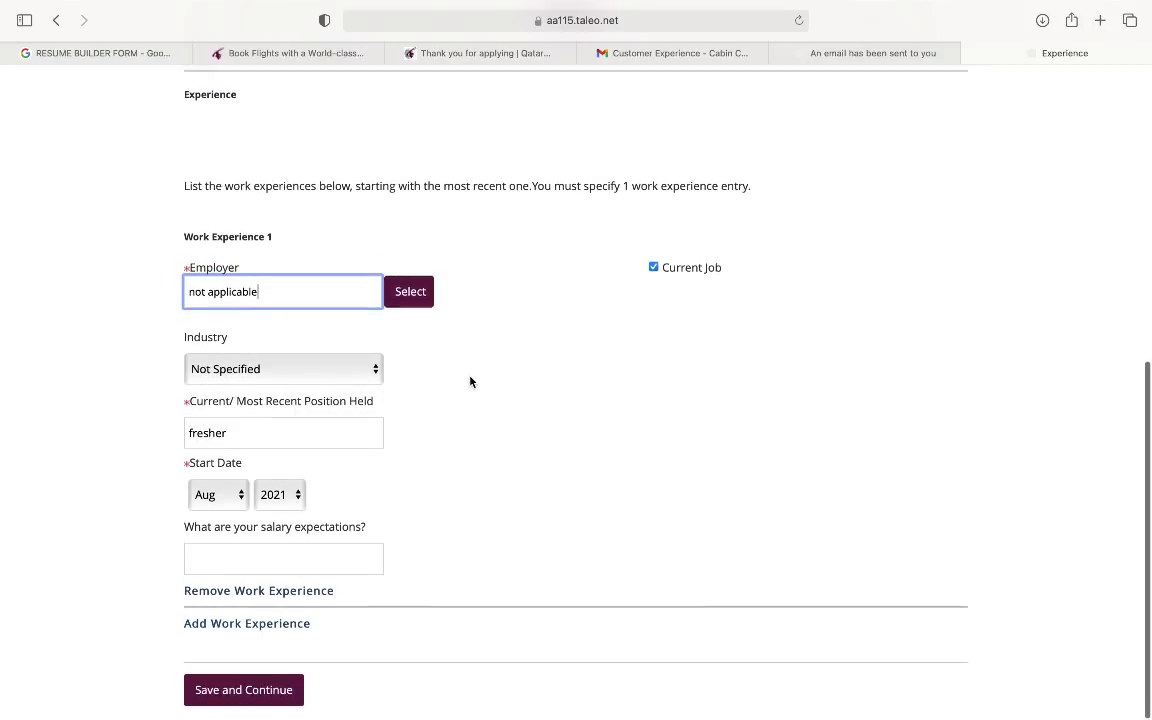
pyautogui.click(338, 559)
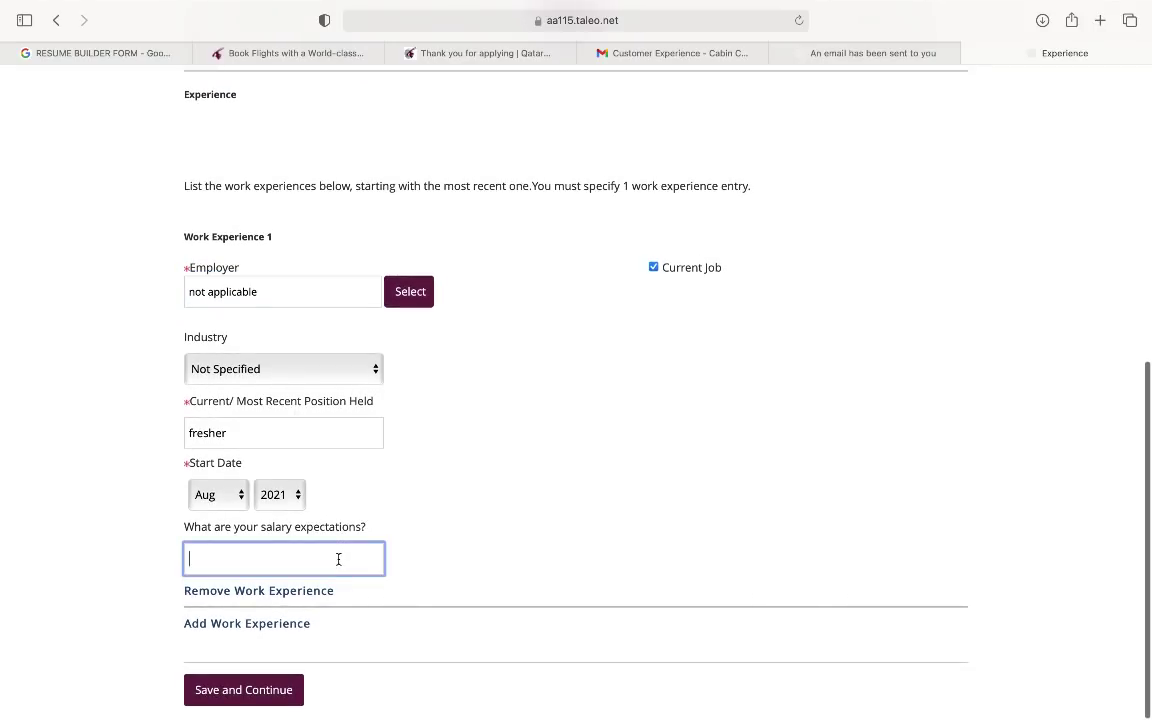
pyautogui.click(294, 696)
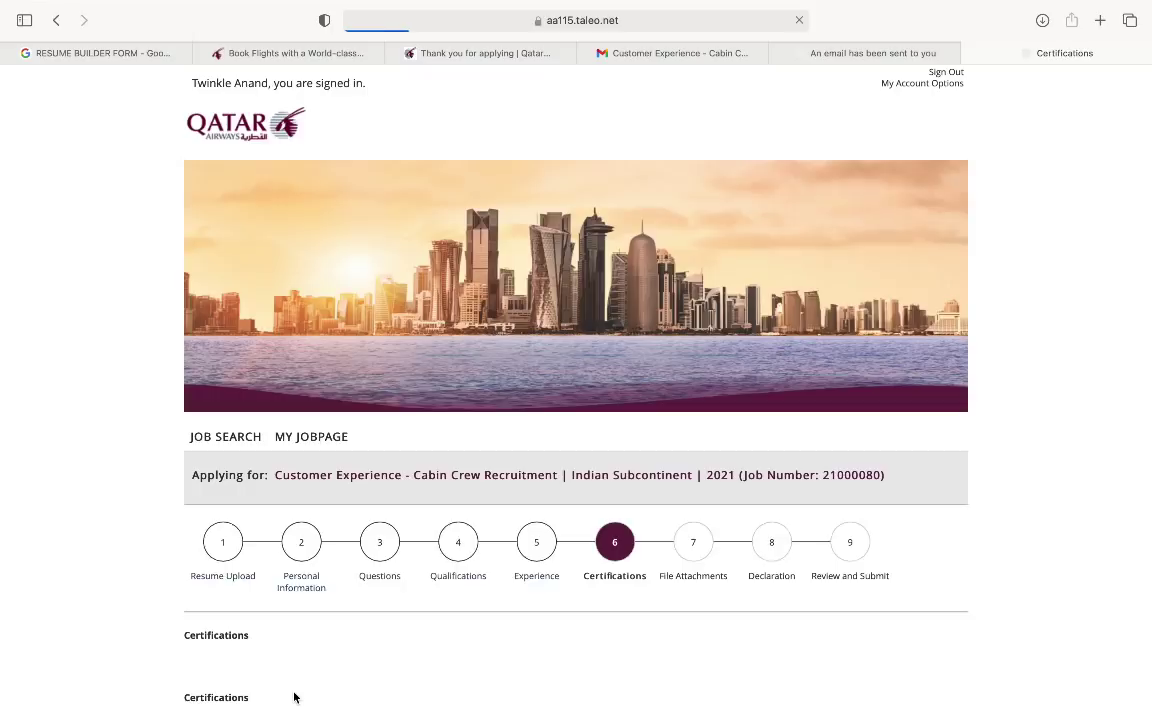
# Scroll down to the empty Certification 1 form
pyautogui.scroll(-5, 294, 696)
pyautogui.scroll(-2, 294, 696)
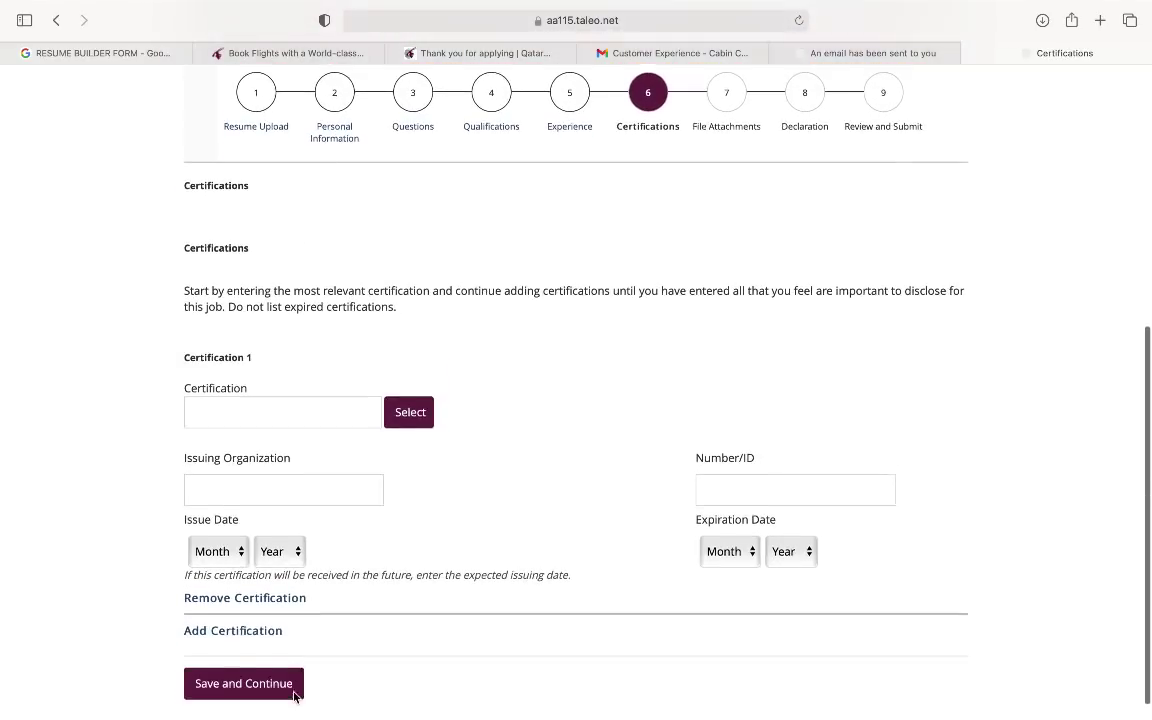
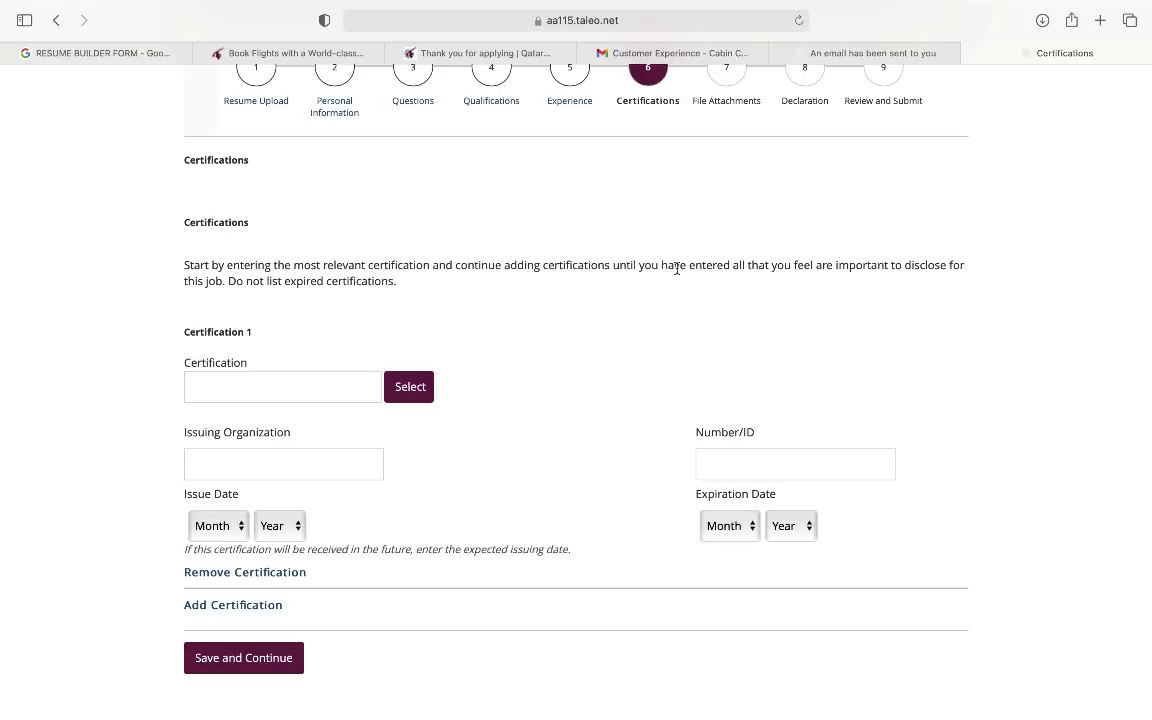
# Enter 'french' as Certification 1 with issuing organization 'ala franch', leaving Number/ID blank
pyautogui.click(350, 394)
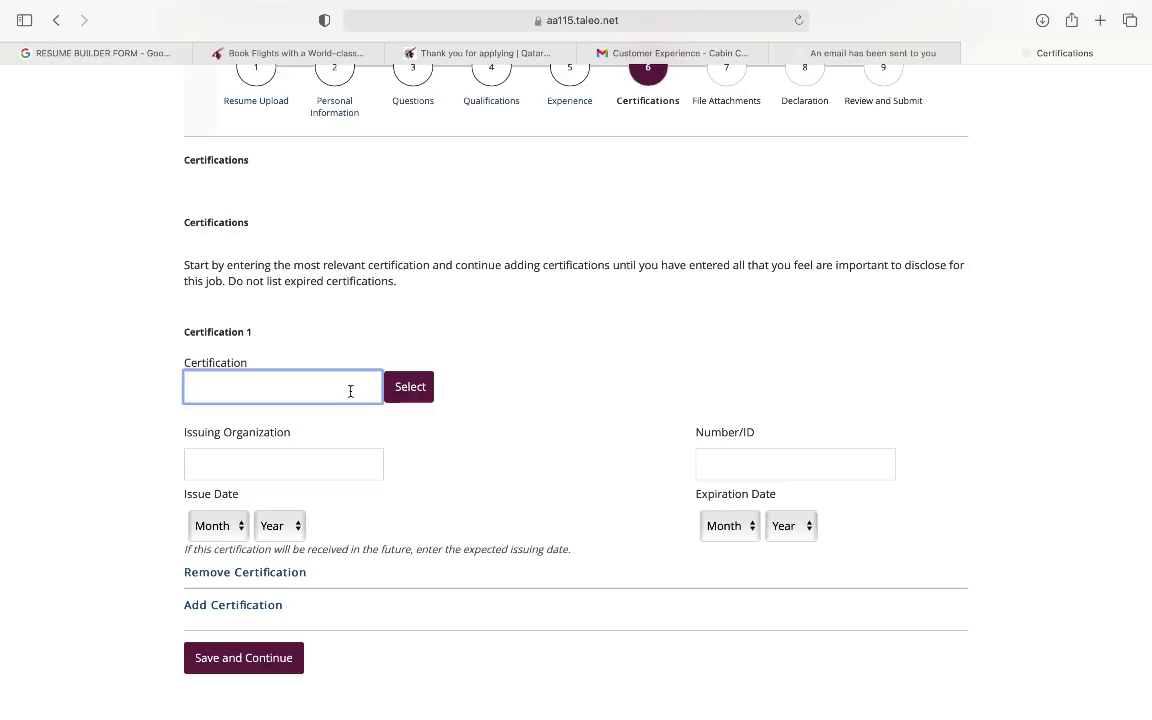
pyautogui.write('french')
pyautogui.scroll(1, 420, 539)
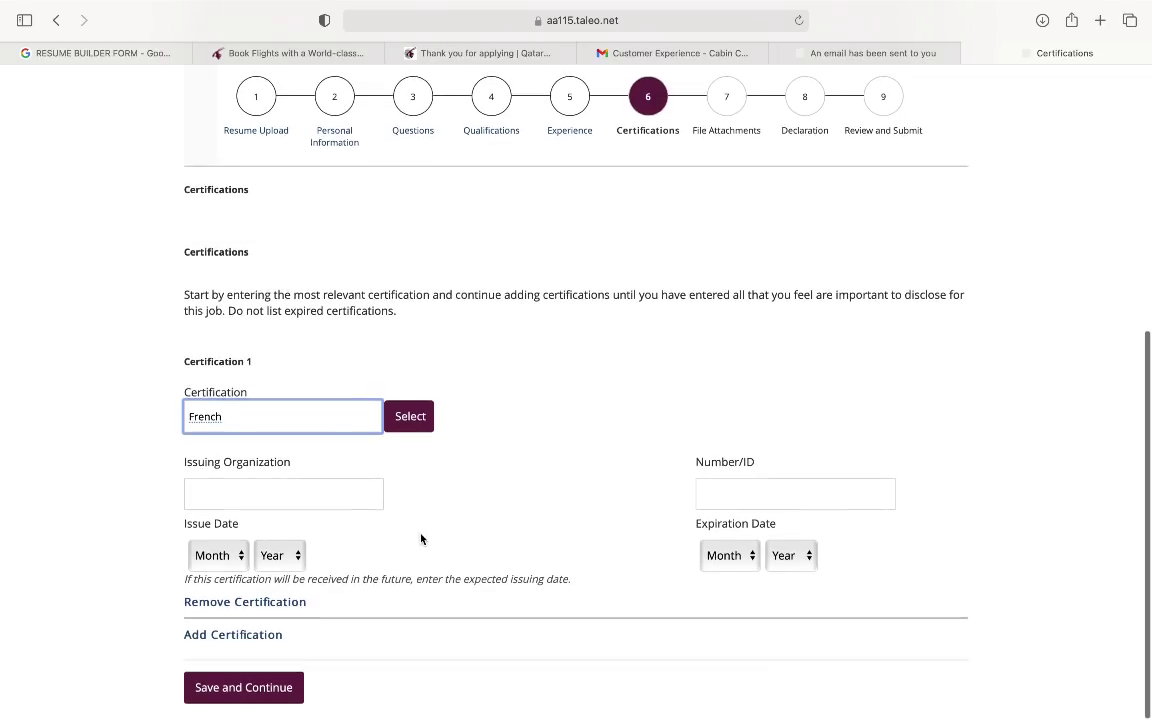
pyautogui.click(322, 500)
pyautogui.write('ala franch')
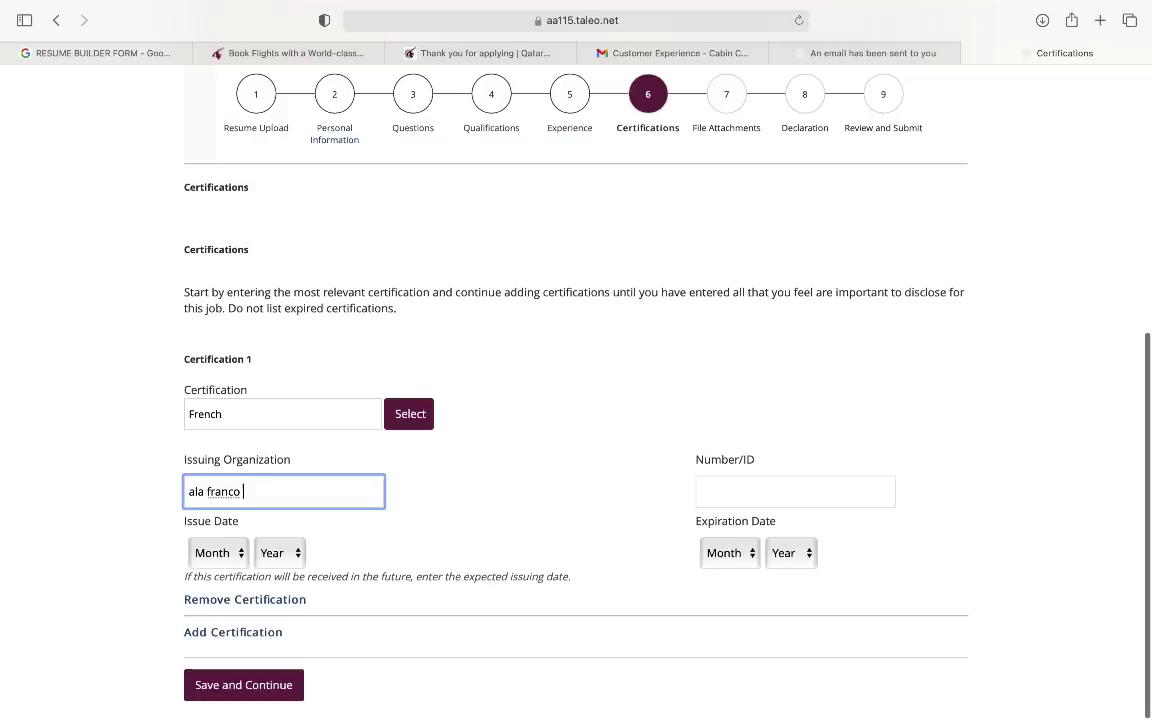
pyautogui.click(744, 503)
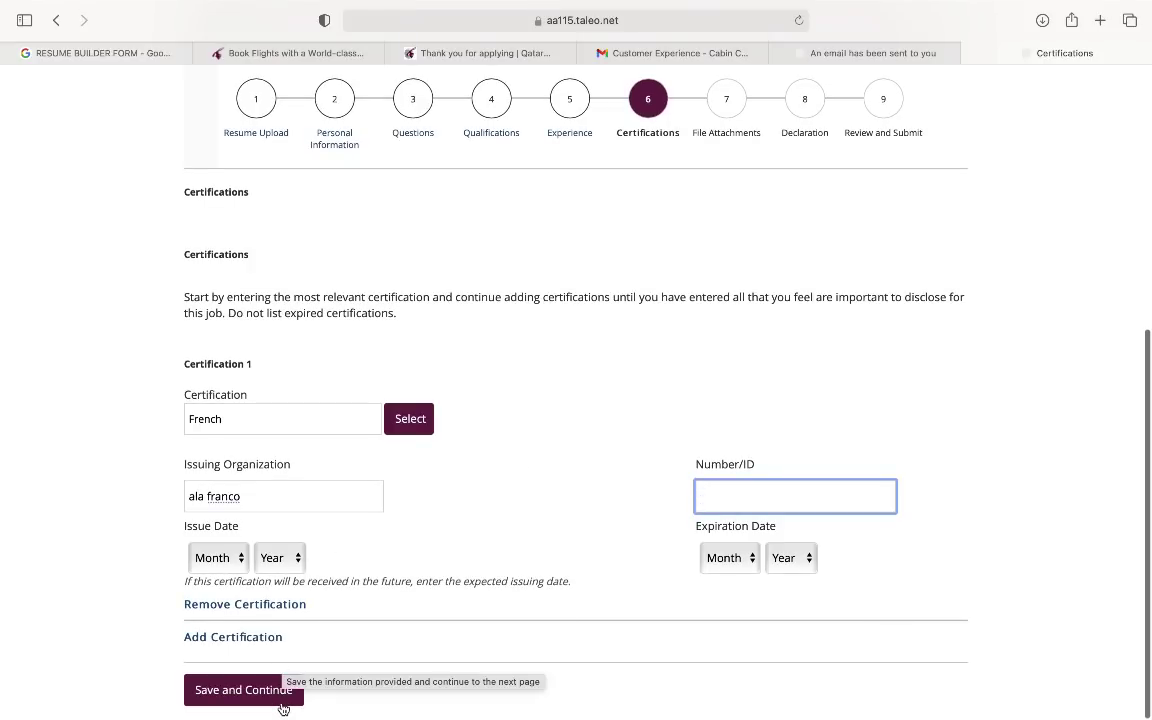
# Save the certifications and continue to step 7, File Attachments
pyautogui.click(268, 692)
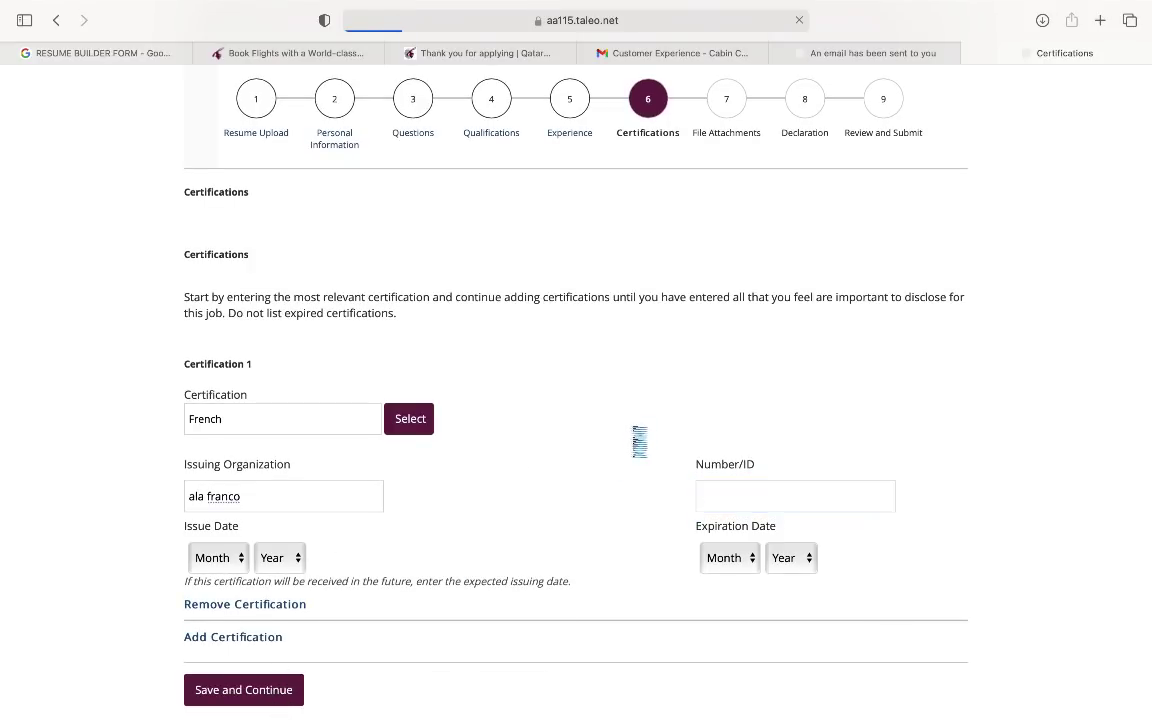
pyautogui.scroll(-3, 632, 435)
pyautogui.scroll(-3, 632, 435)
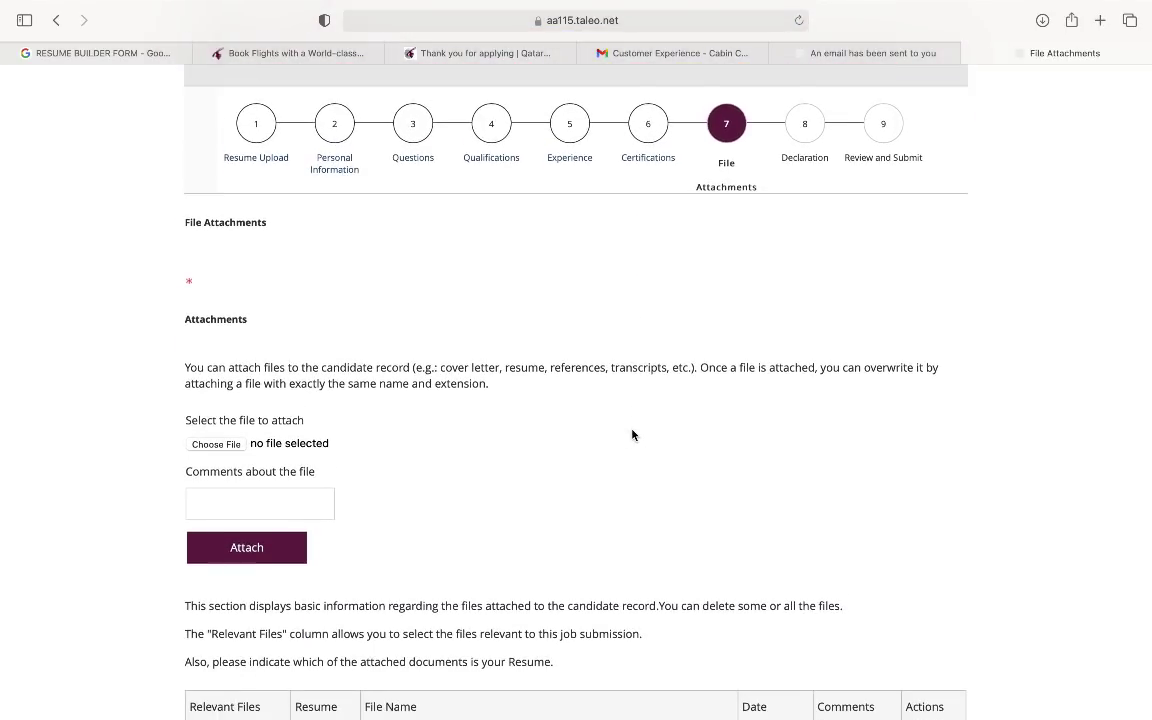
# Highlight cover letter, resume, references and transcripts in the instructions, then view the attached files
pyautogui.moveTo(441, 370); pyautogui.dragTo(671, 368)
pyautogui.click(505, 368)
pyautogui.click(618, 368)
pyautogui.click(671, 368)
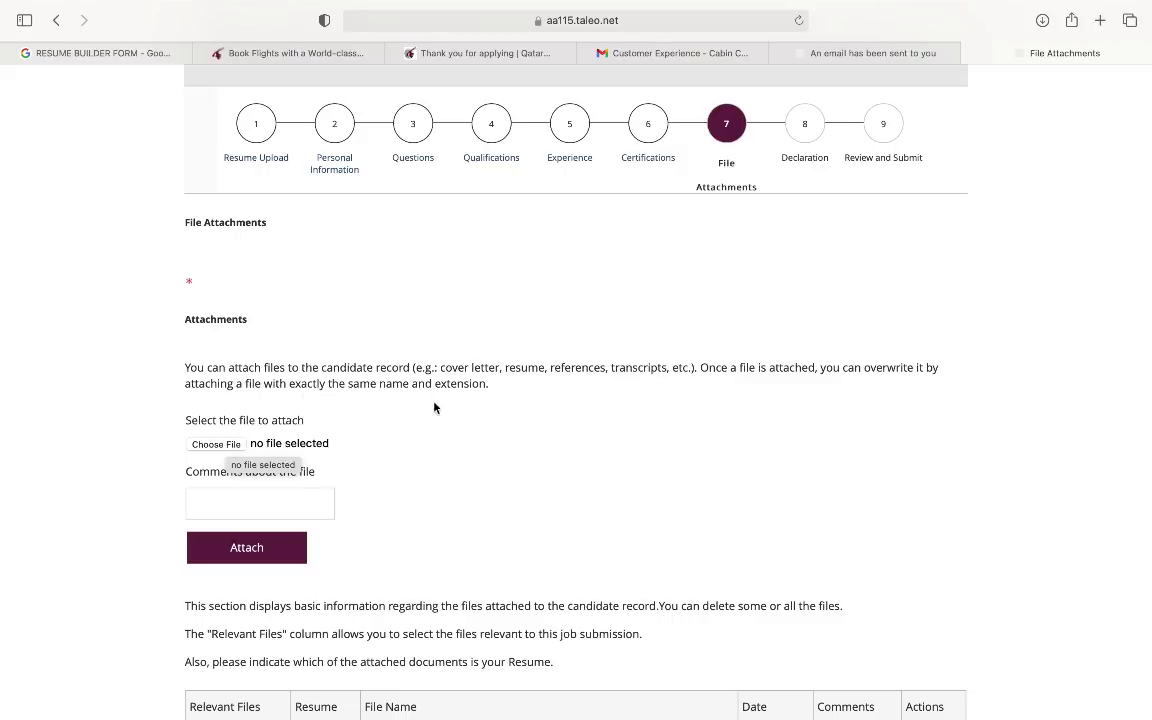
pyautogui.scroll(-2, 353, 503)
pyautogui.scroll(-4, 353, 503)
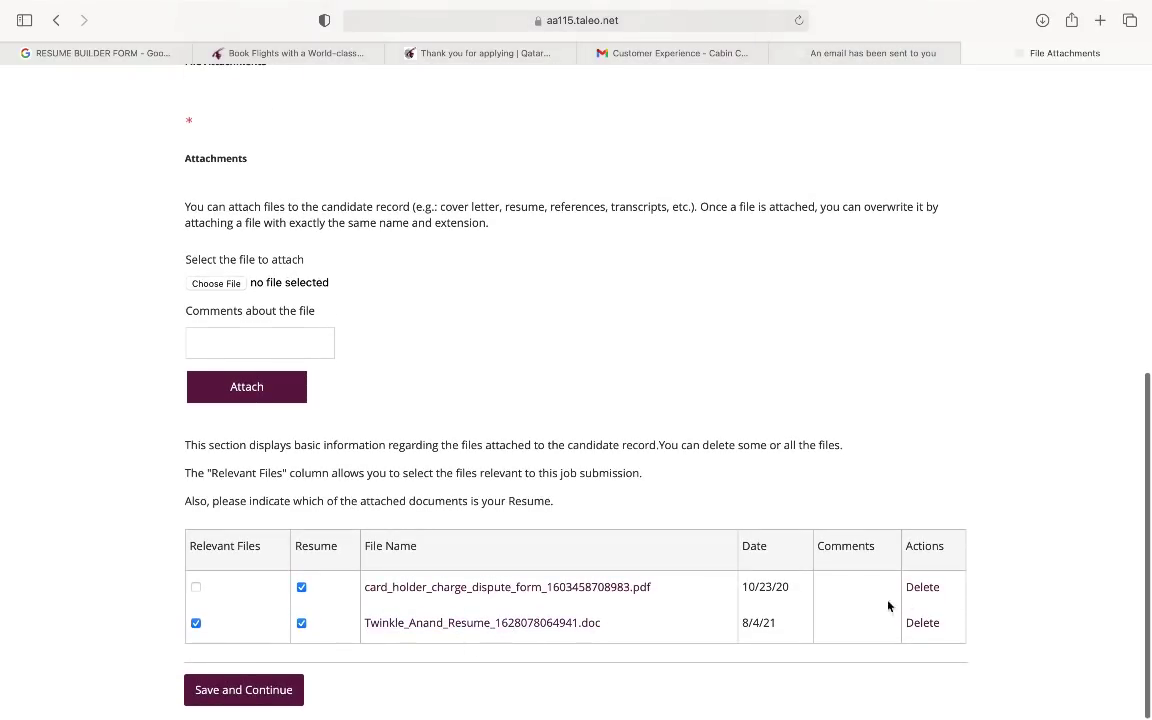
# Delete the card_holder_charge_dispute_form attachment, confirming Yes, so only the résumé remains
pyautogui.click(924, 588)
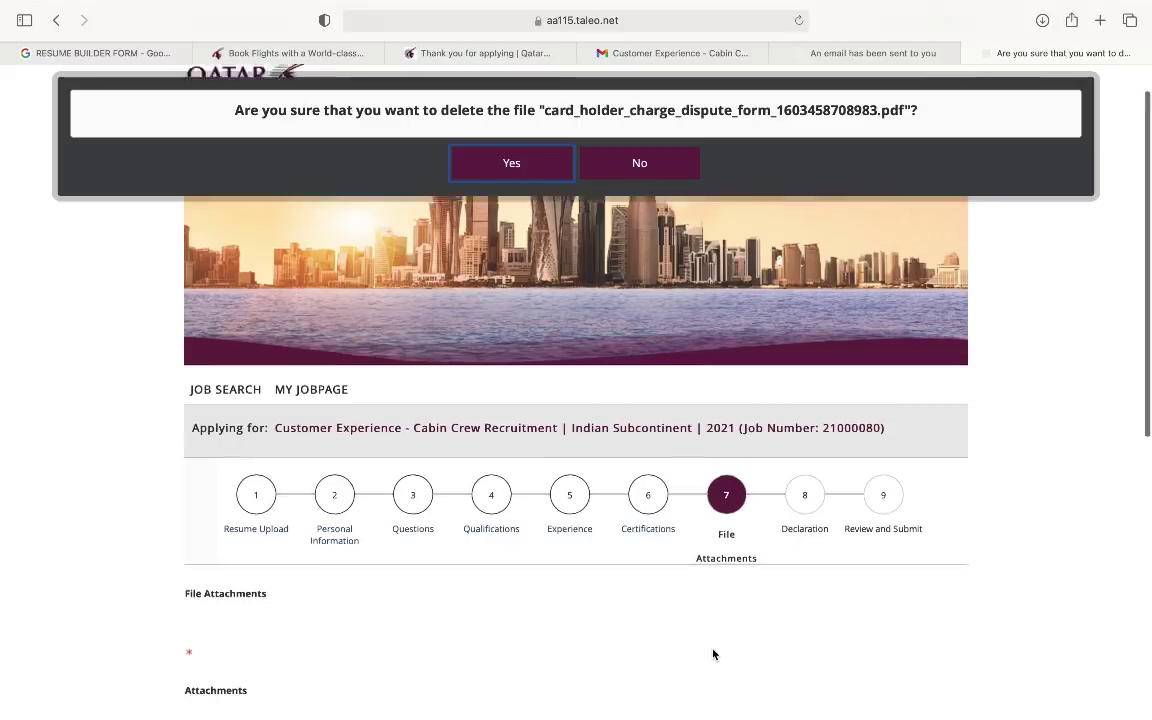
pyautogui.scroll(1, 714, 654)
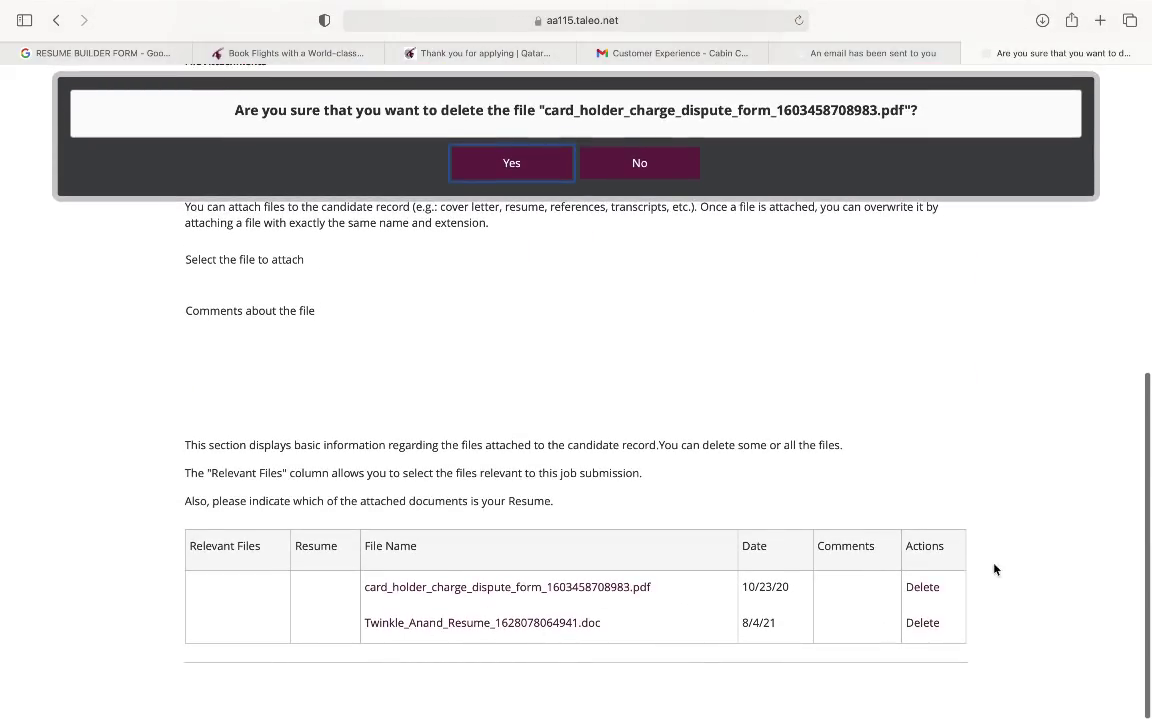
pyautogui.press('Return')
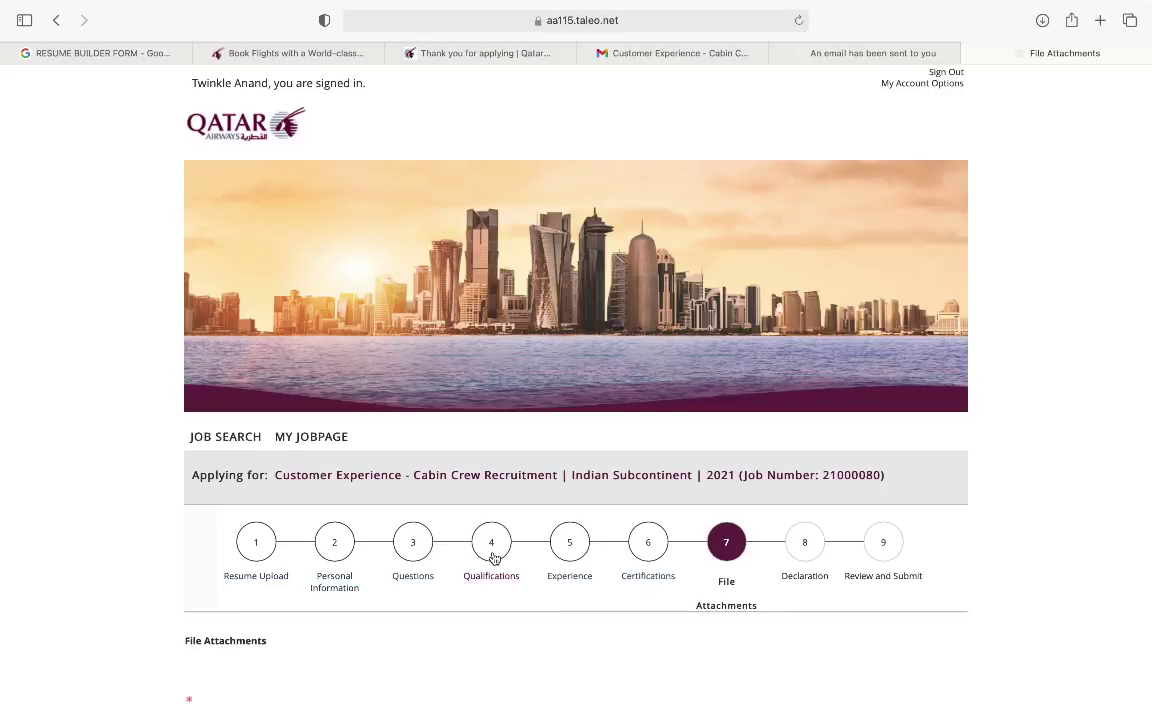
pyautogui.scroll(-5, 491, 553)
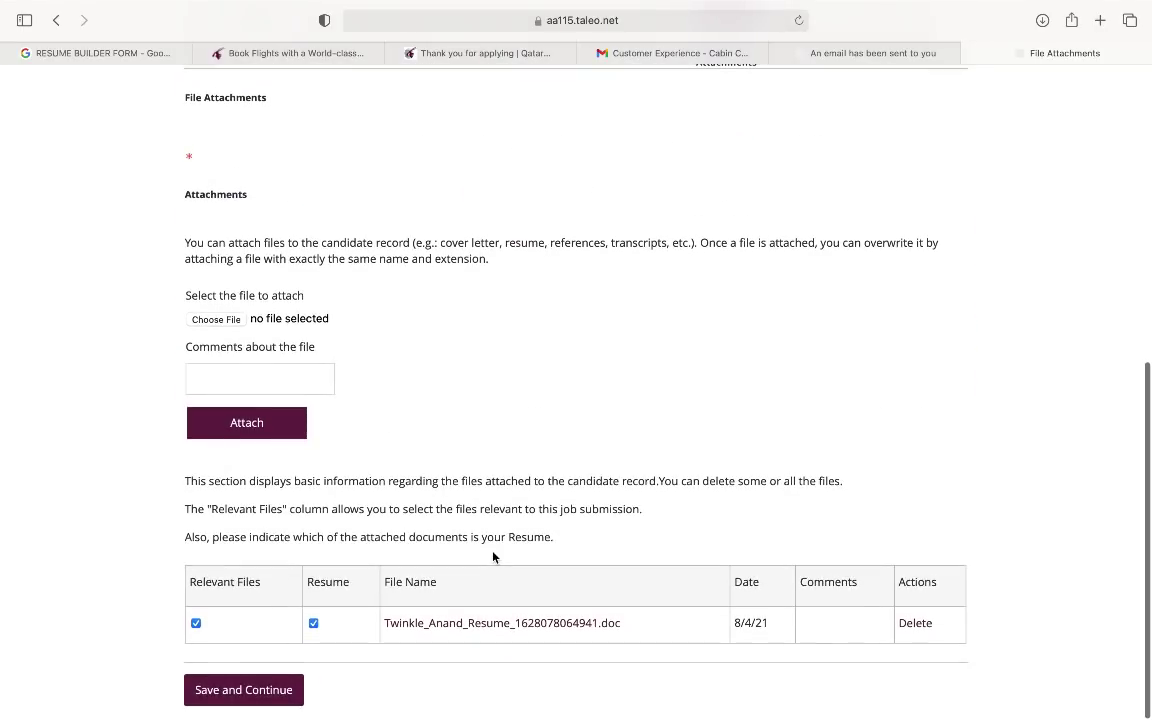
pyautogui.scroll(3, 492, 557)
pyautogui.scroll(-3, 492, 557)
# Choose COVER LETTER STANDARD TEMPLATE.png from Desktop for upload
pyautogui.click(263, 430)
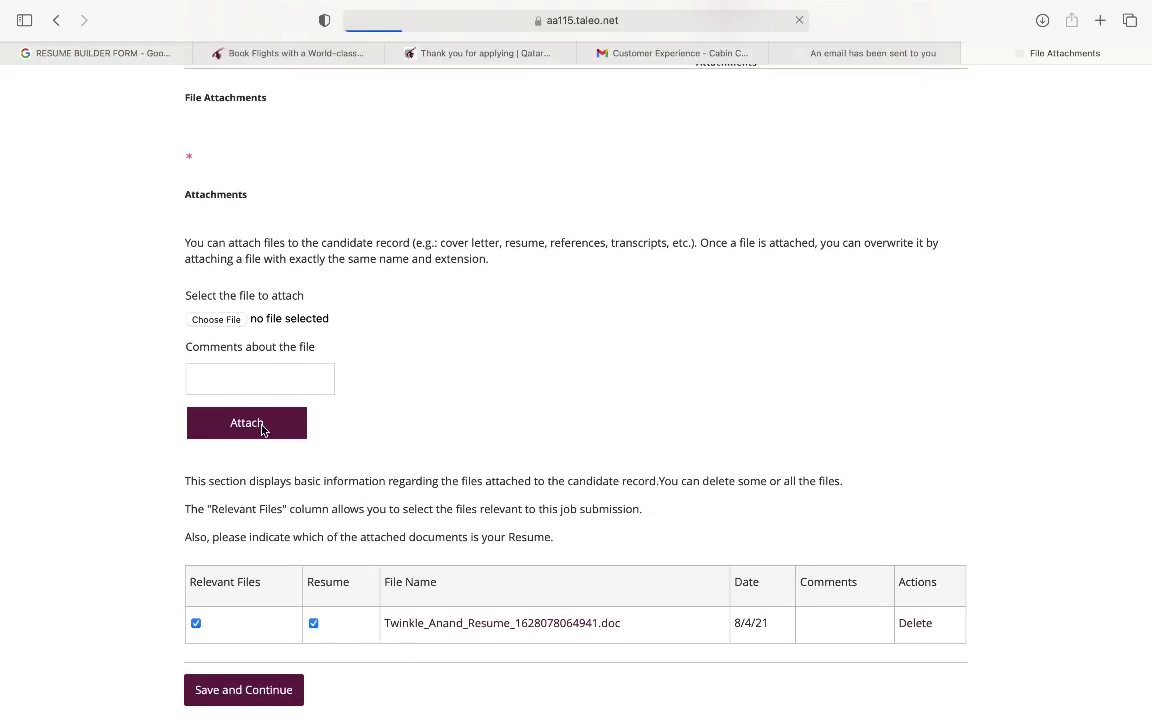
pyautogui.scroll(-6, 521, 580)
pyautogui.scroll(-2, 521, 580)
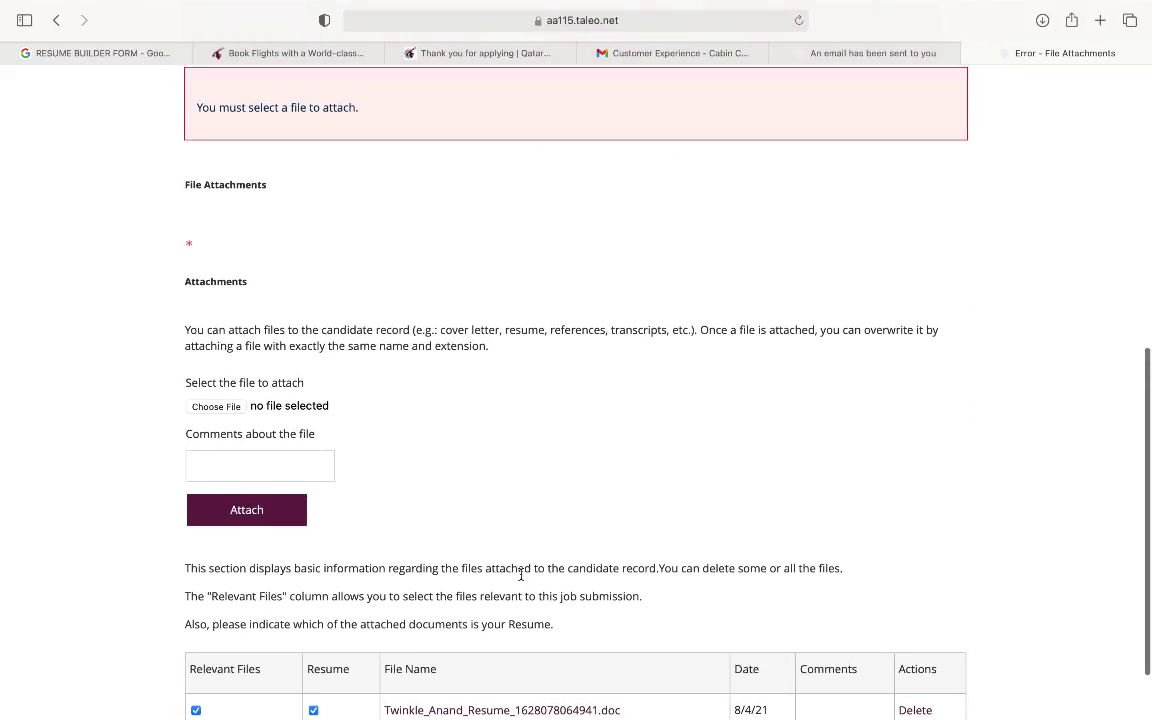
pyautogui.click(212, 407)
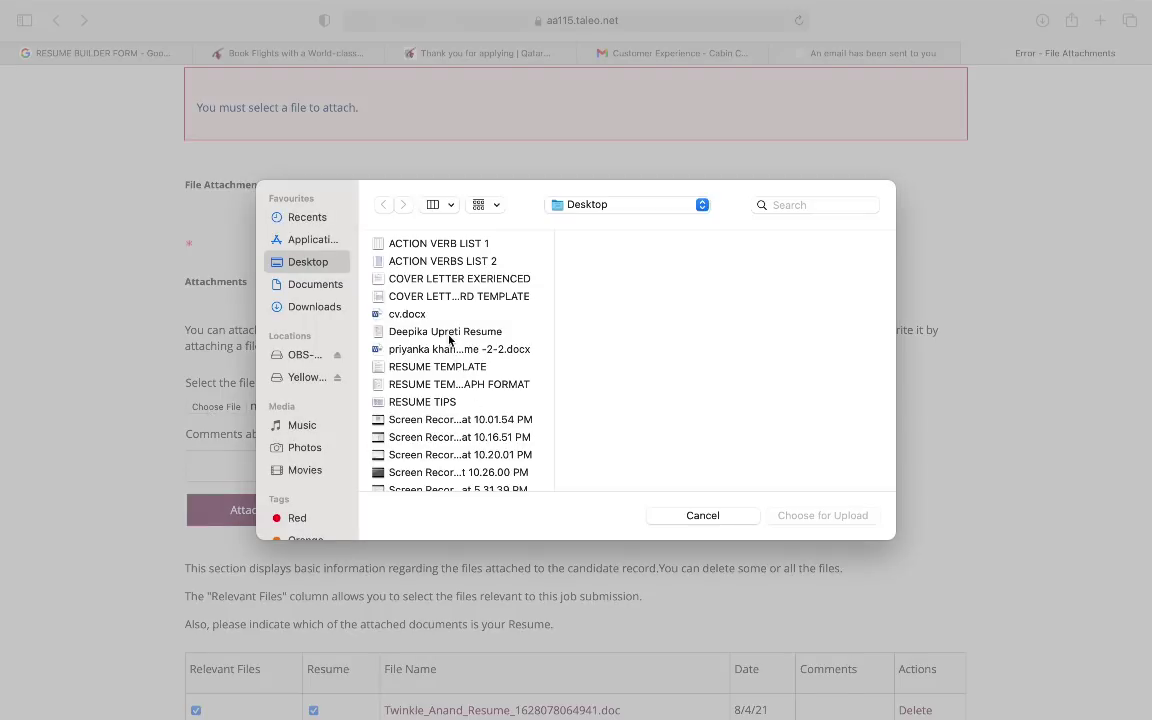
pyautogui.scroll(-5, 449, 340)
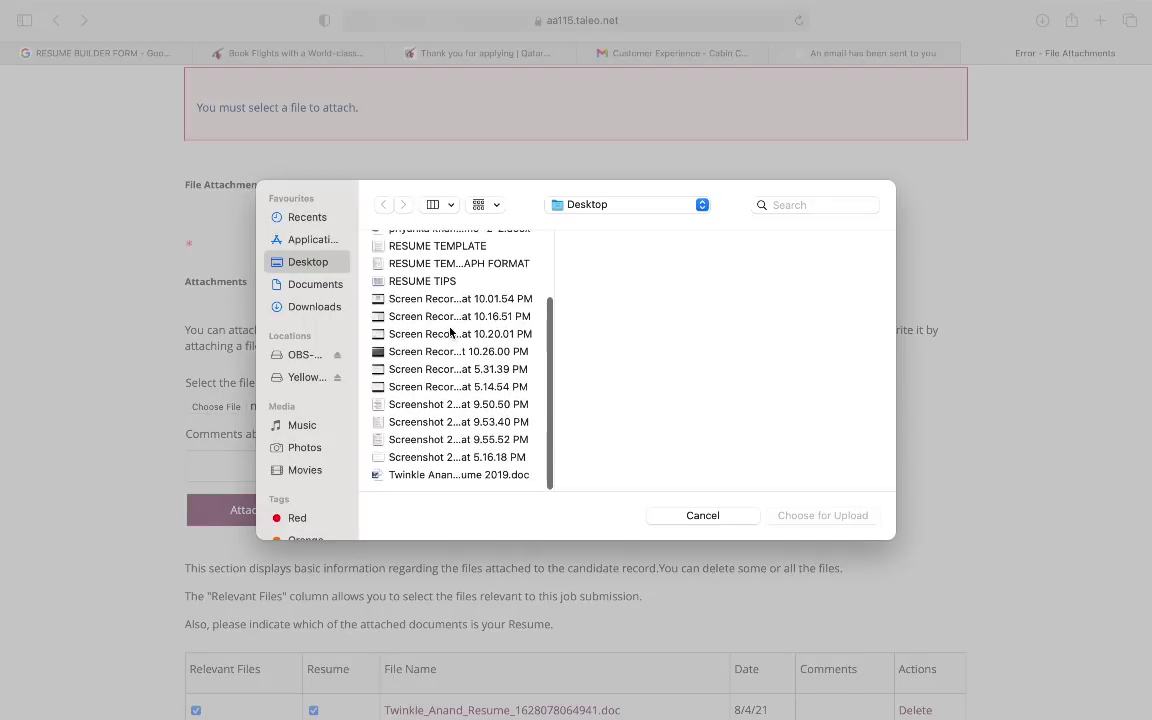
pyautogui.scroll(6, 450, 333)
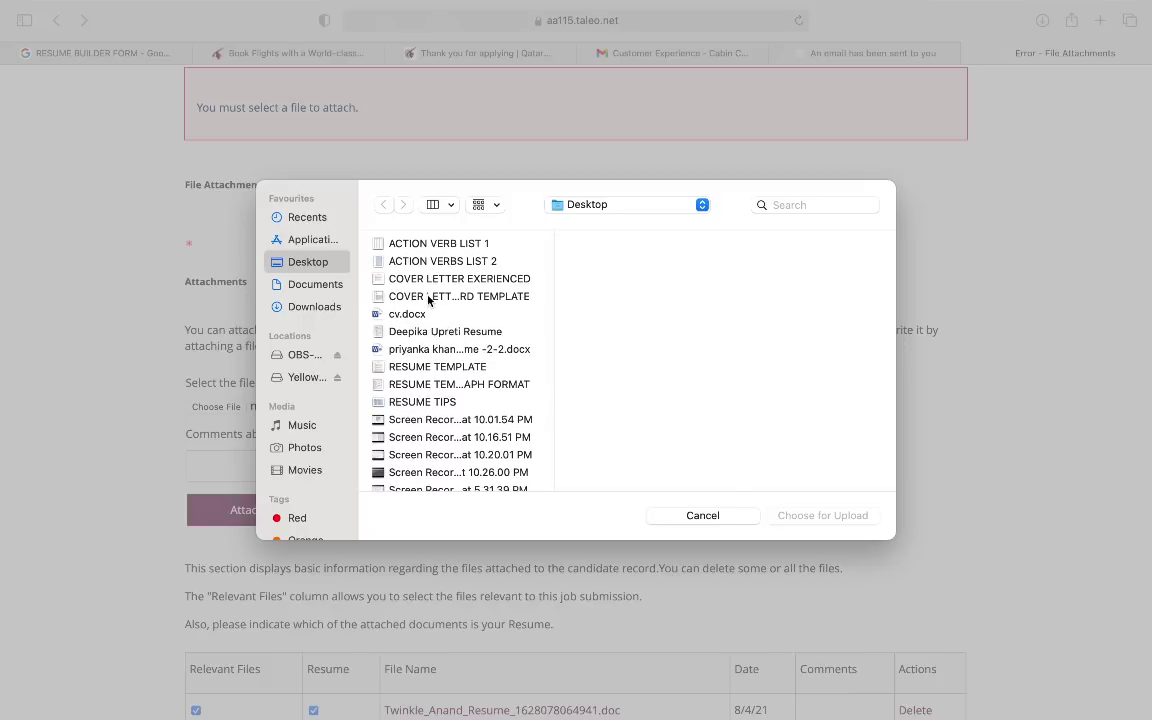
pyautogui.click(428, 296)
pyautogui.click(800, 516)
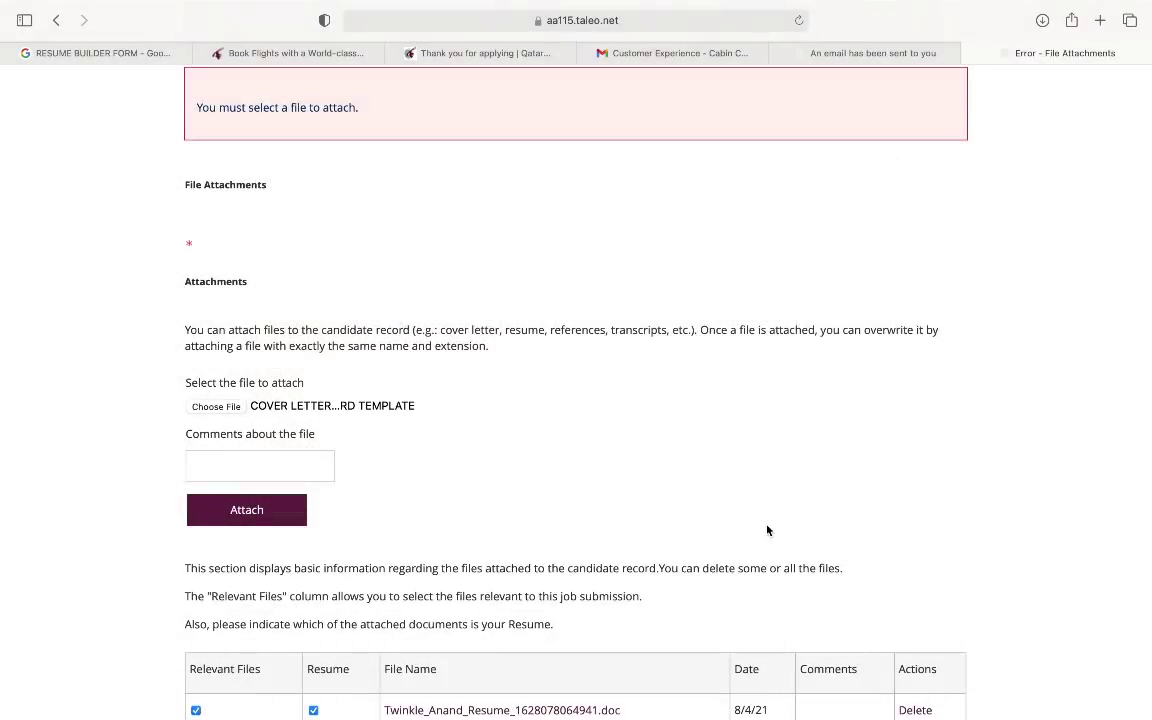
# Attach the cover letter template and browse for another file
pyautogui.scroll(-2, 765, 530)
pyautogui.click(280, 437)
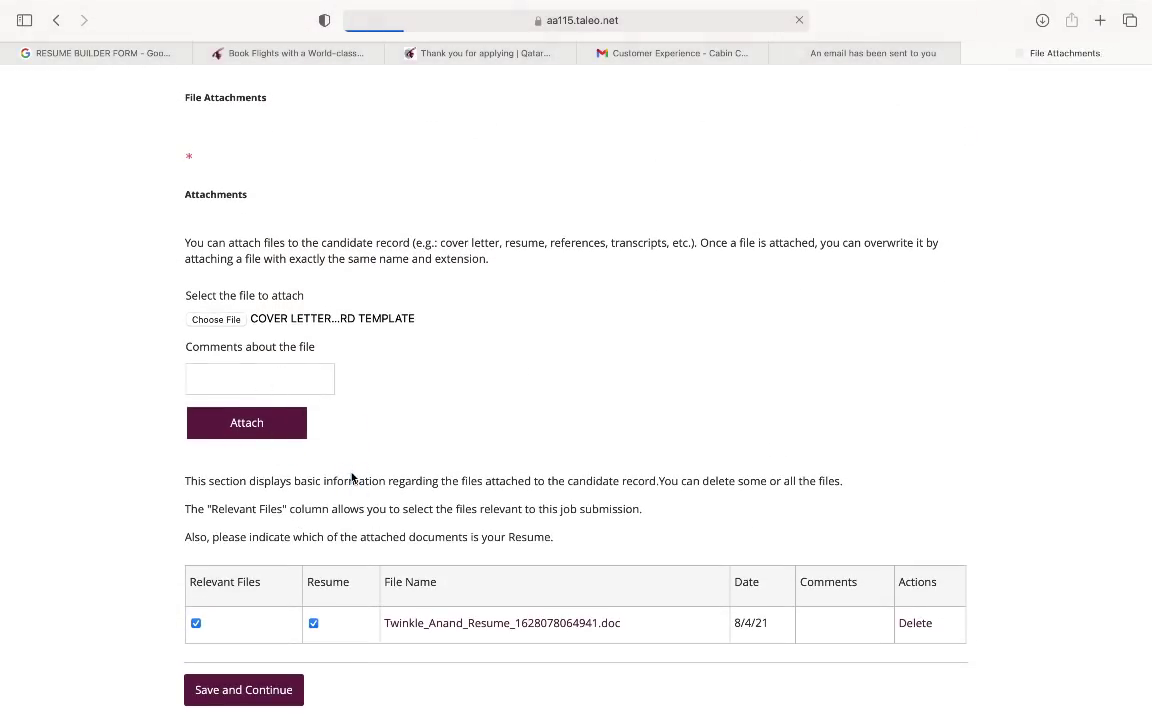
pyautogui.scroll(-5, 351, 478)
pyautogui.scroll(-5, 351, 478)
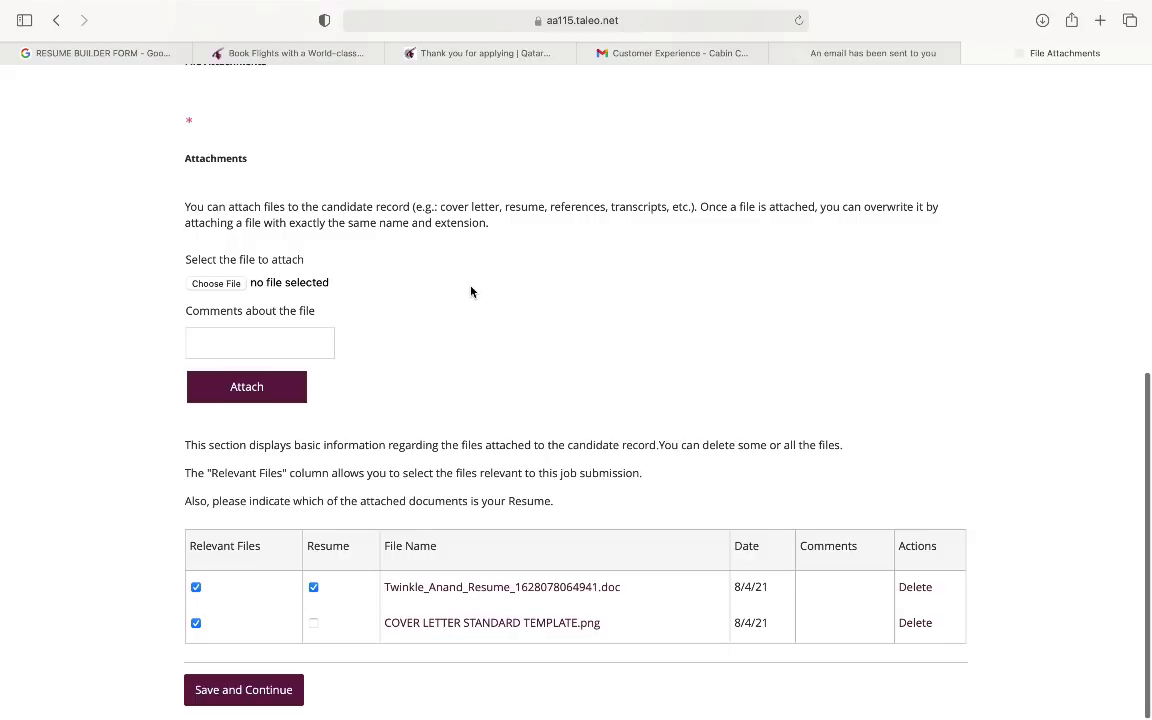
pyautogui.click(236, 285)
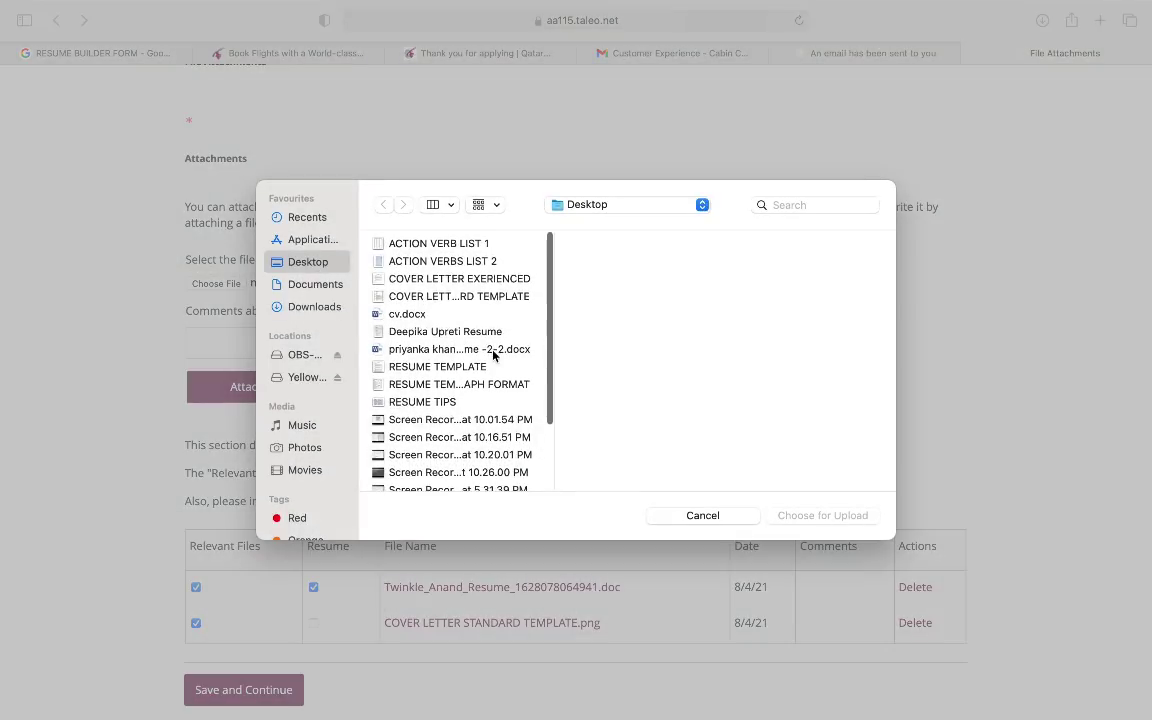
# Pick IMG_9713.jpg from Downloads and attach it as the third listed file
pyautogui.scroll(-5, 459, 343)
pyautogui.click(295, 306)
pyautogui.scroll(-1, 400, 322)
pyautogui.click(442, 376)
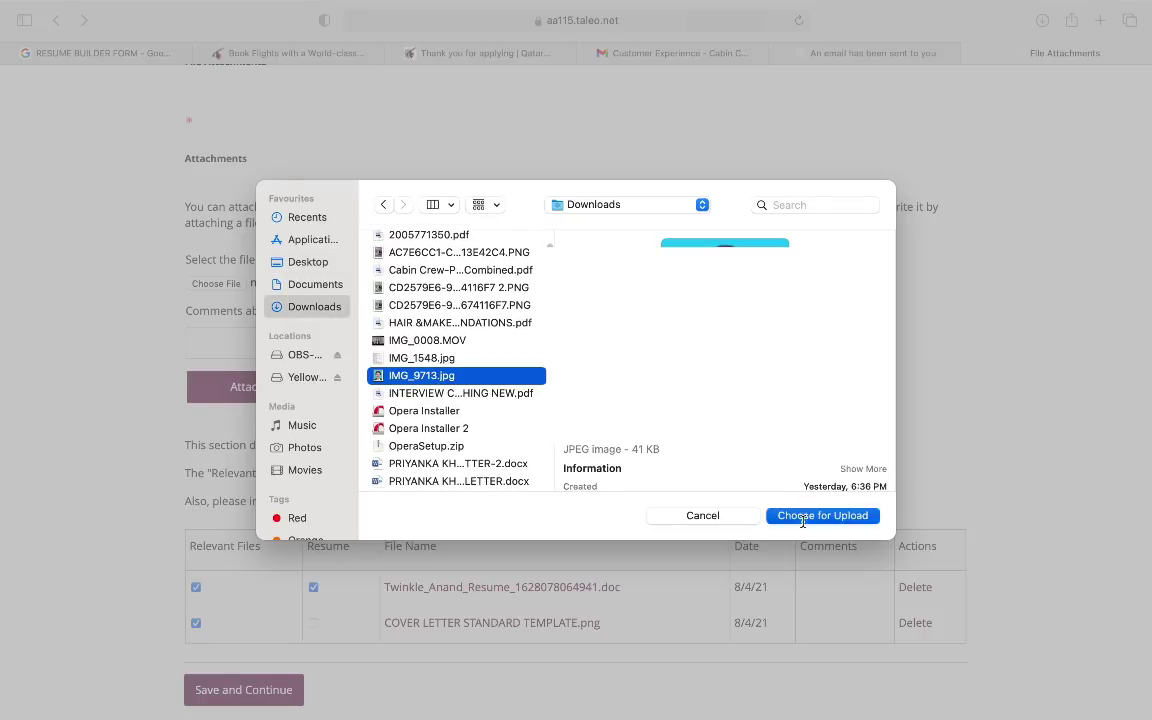
pyautogui.click(810, 515)
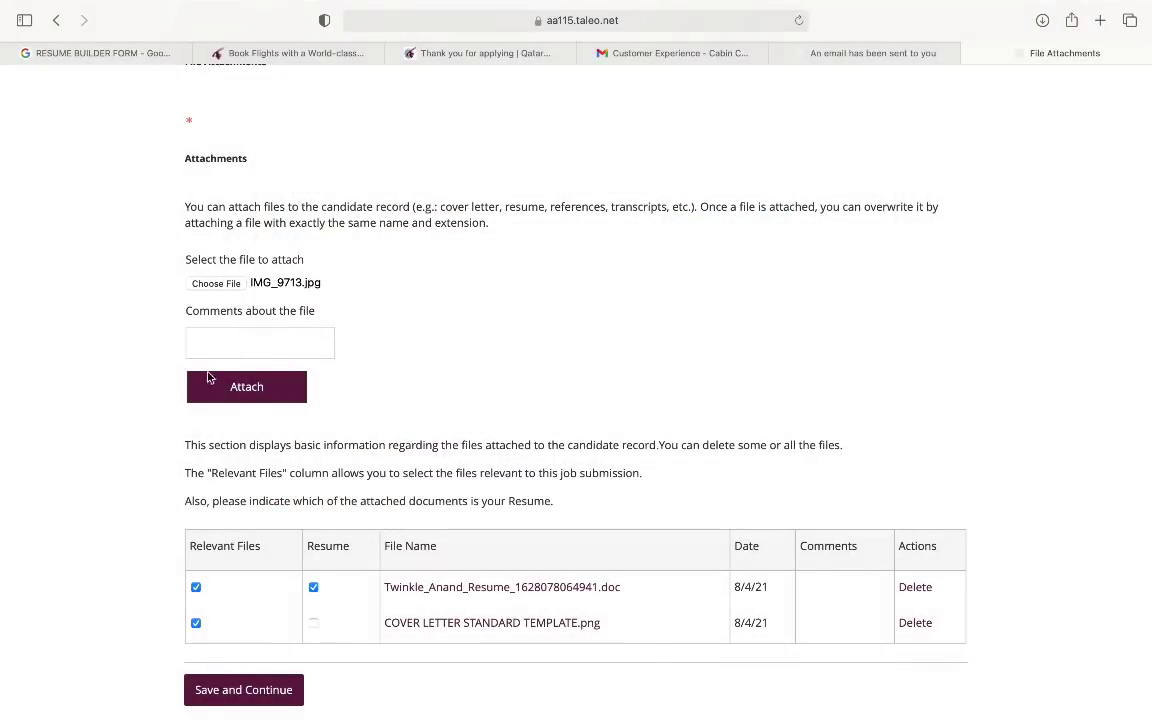
pyautogui.click(245, 388)
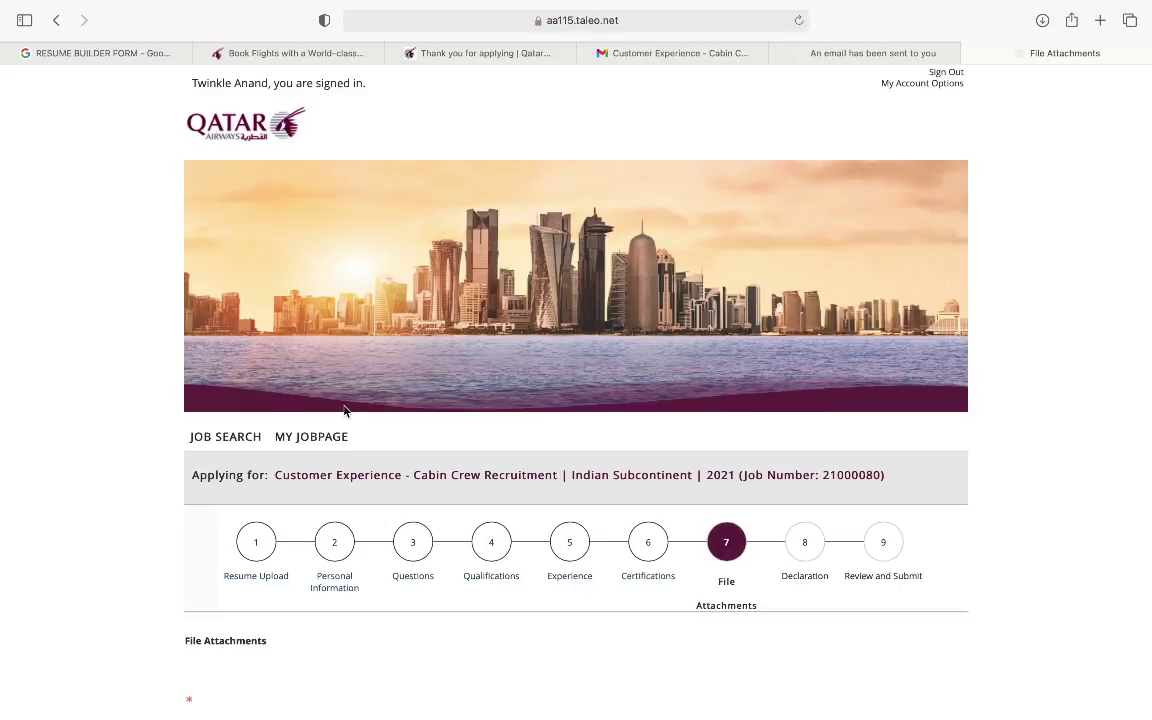
pyautogui.scroll(-6, 345, 411)
pyautogui.scroll(-2, 344, 411)
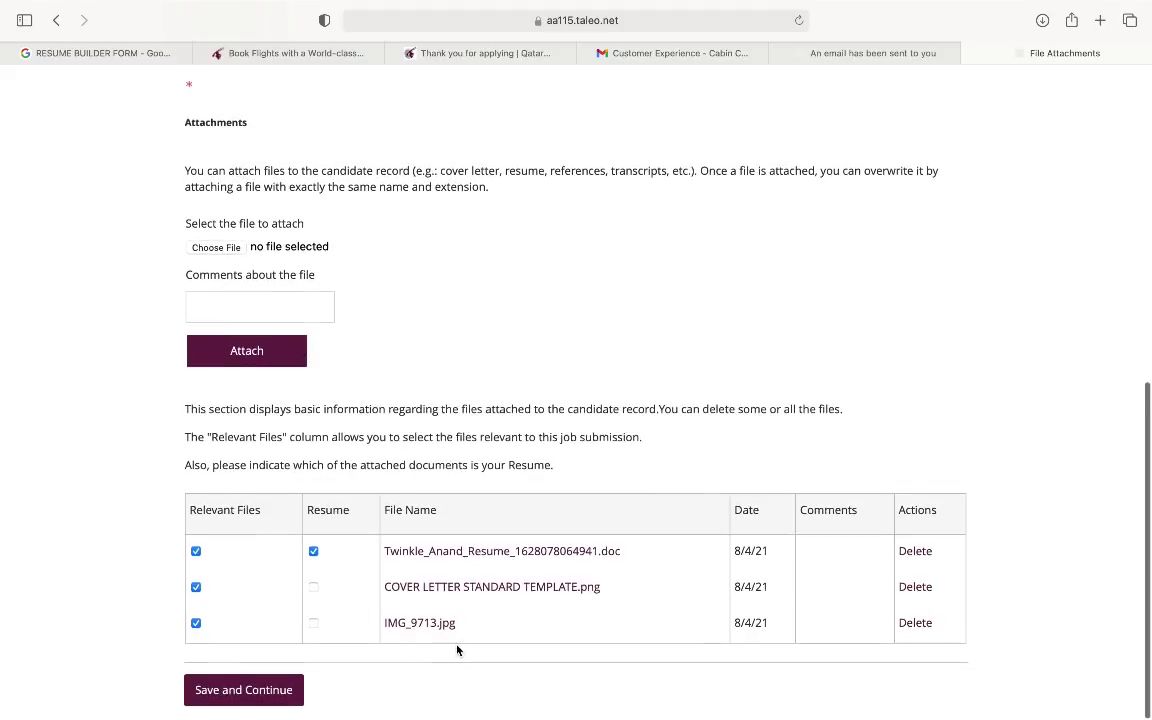
pyautogui.scroll(3, 457, 655)
pyautogui.scroll(-3, 457, 650)
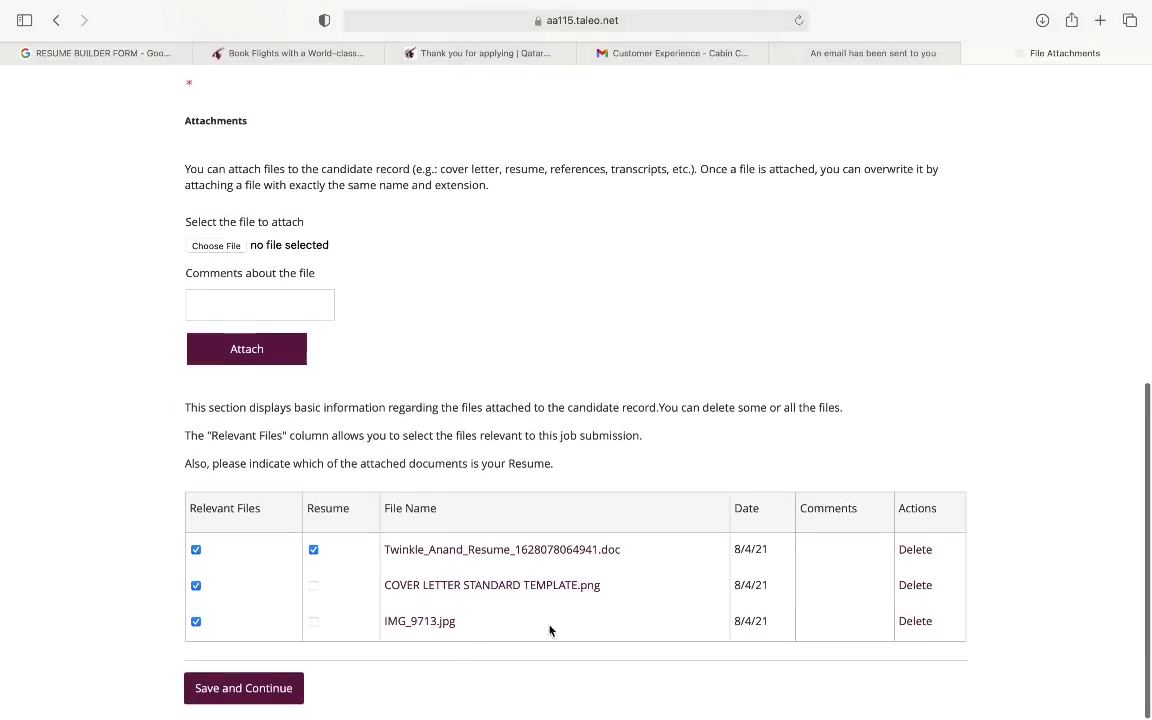
# Delete the IMG_9713.jpg and cover letter template attachments, confirming each
pyautogui.click(918, 624)
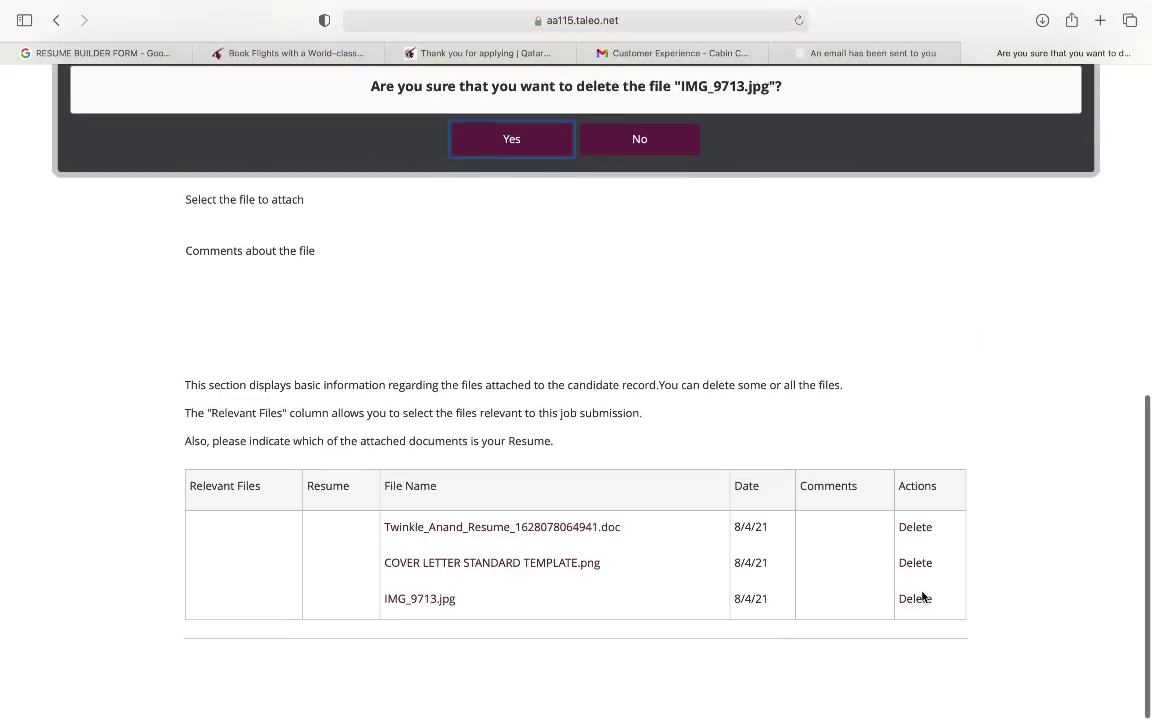
pyautogui.click(531, 162)
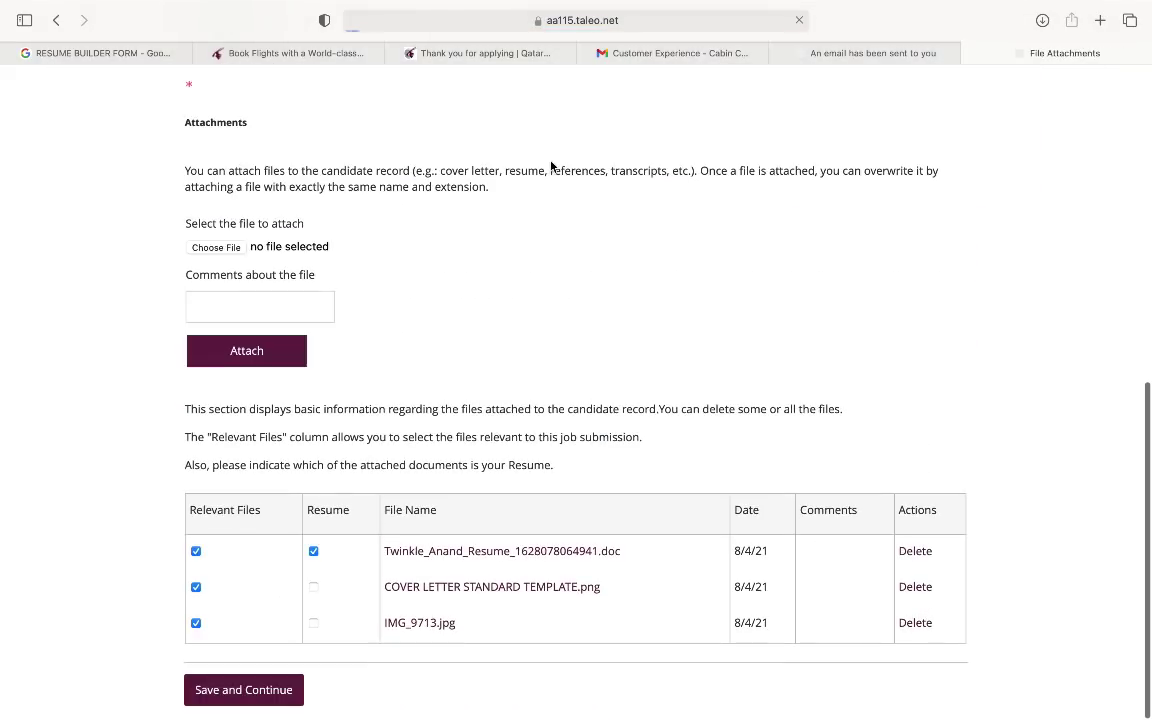
pyautogui.scroll(-10, 918, 599)
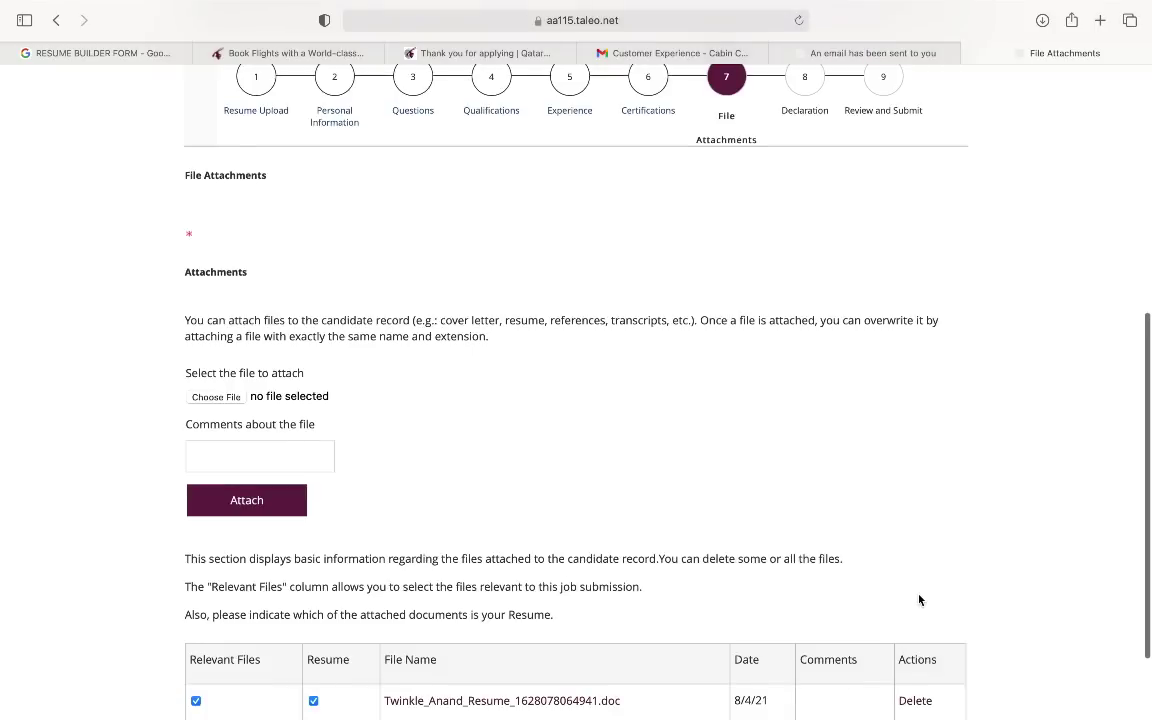
pyautogui.click(910, 624)
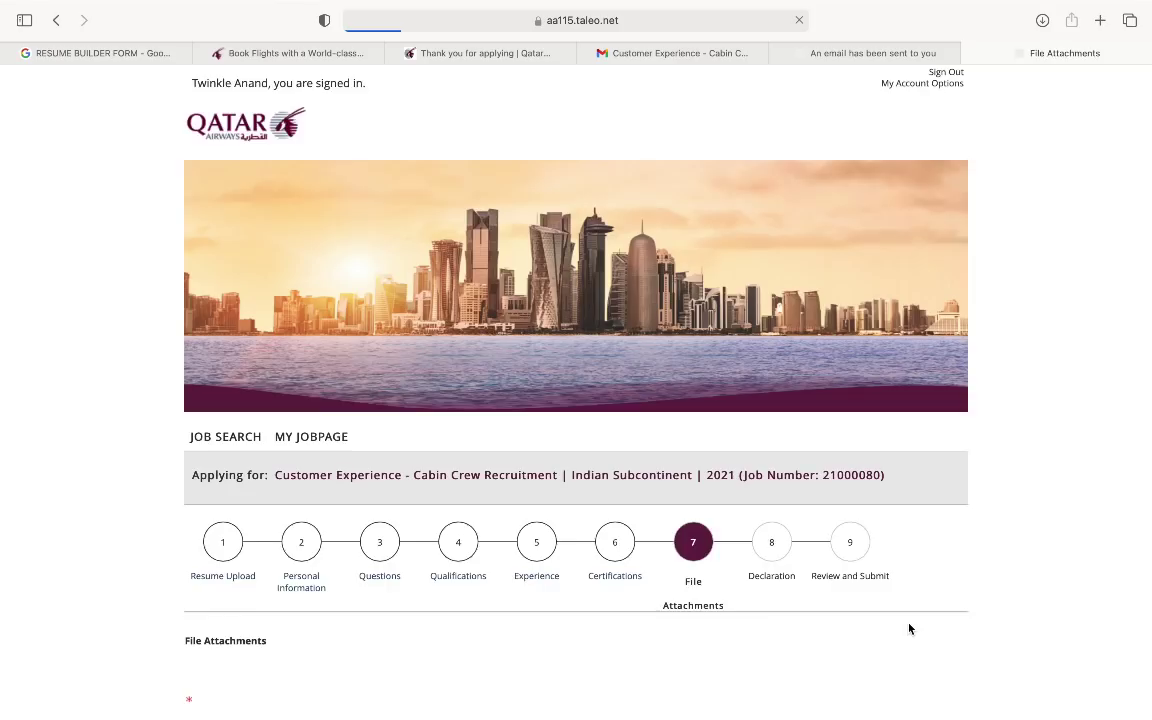
pyautogui.scroll(-3, 909, 628)
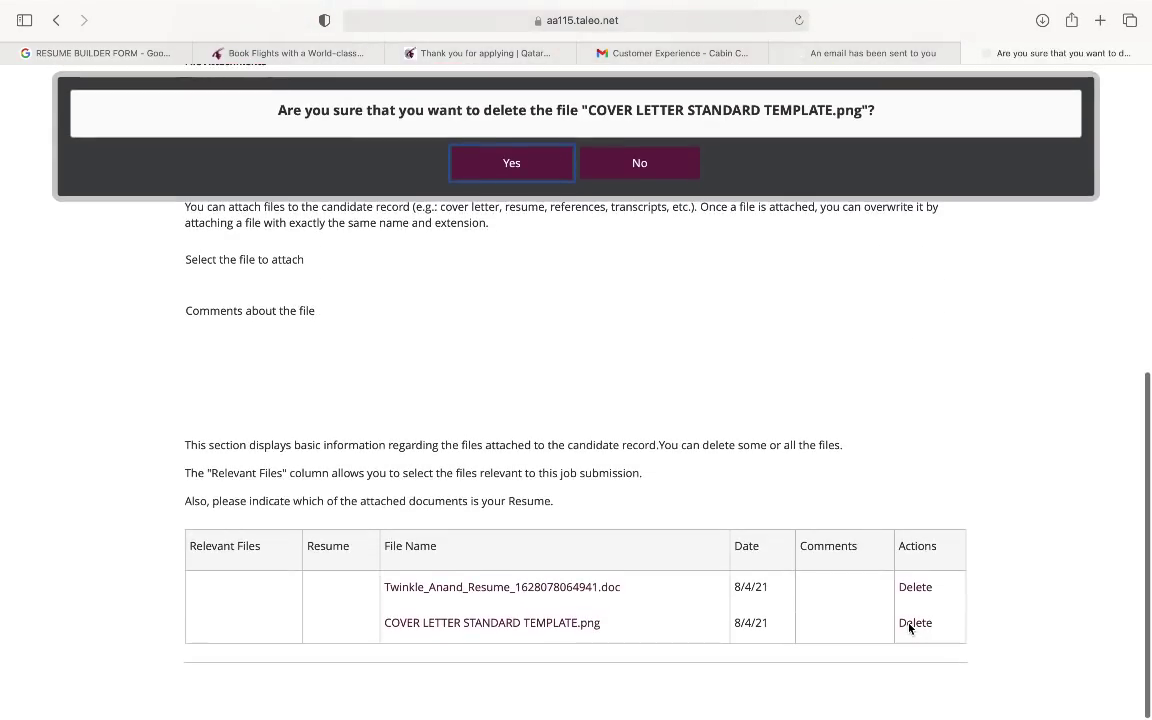
pyautogui.click(527, 170)
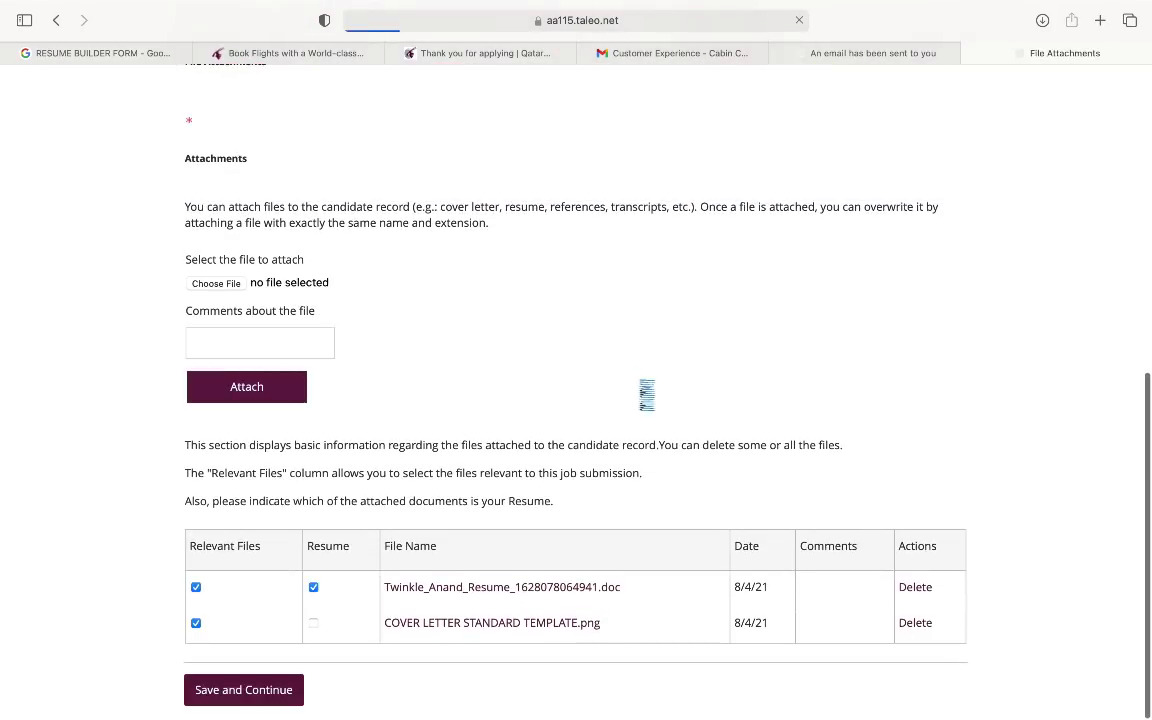
pyautogui.scroll(-5, 641, 388)
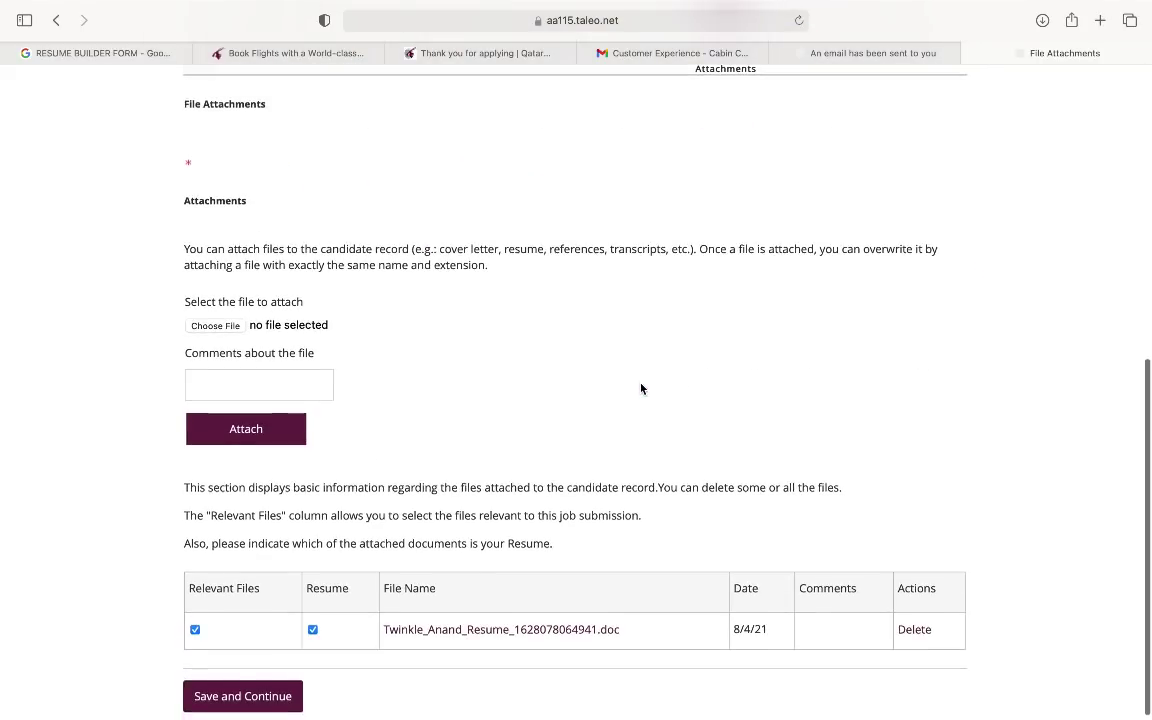
pyautogui.scroll(2, 641, 388)
pyautogui.scroll(-4, 641, 388)
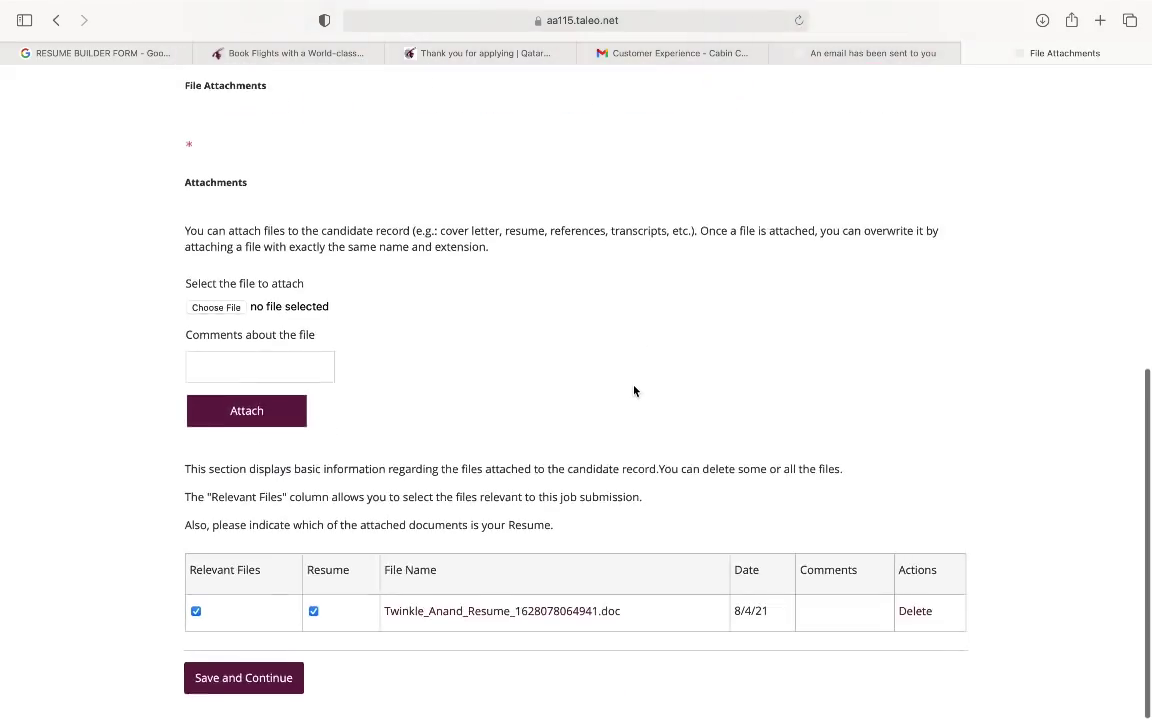
# Continue to the declaration, e-sign it with the applicant's full name, and save
pyautogui.click(250, 691)
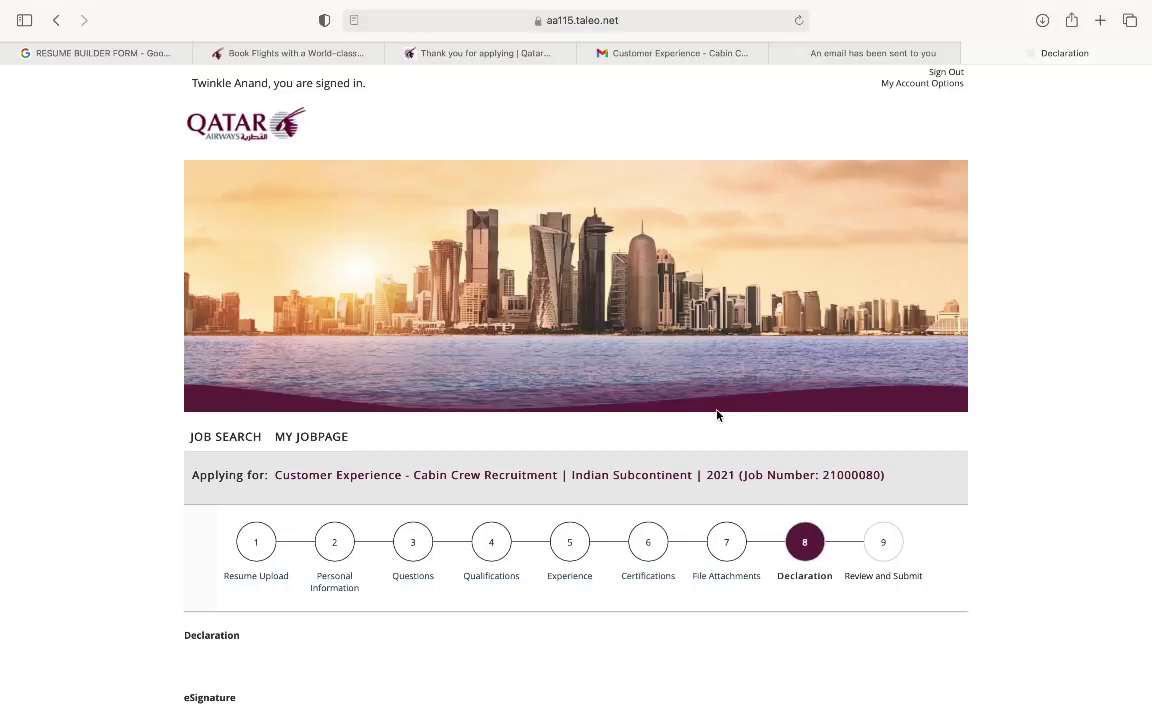
pyautogui.scroll(-5, 717, 412)
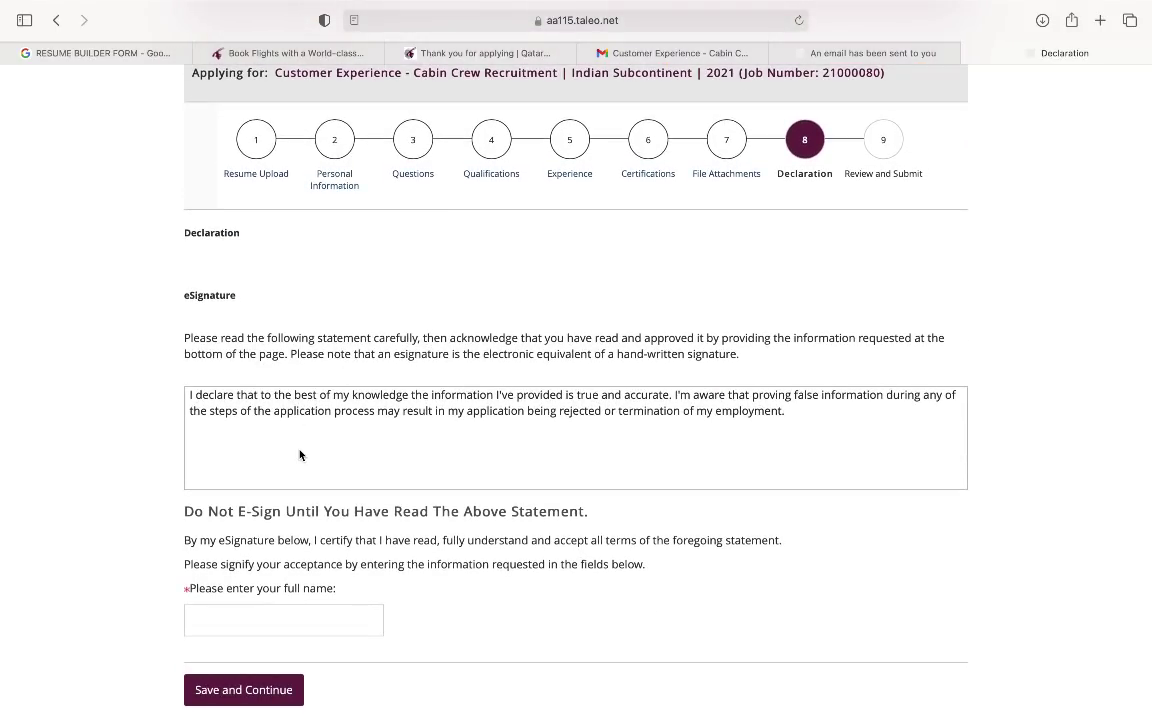
pyautogui.click(251, 628)
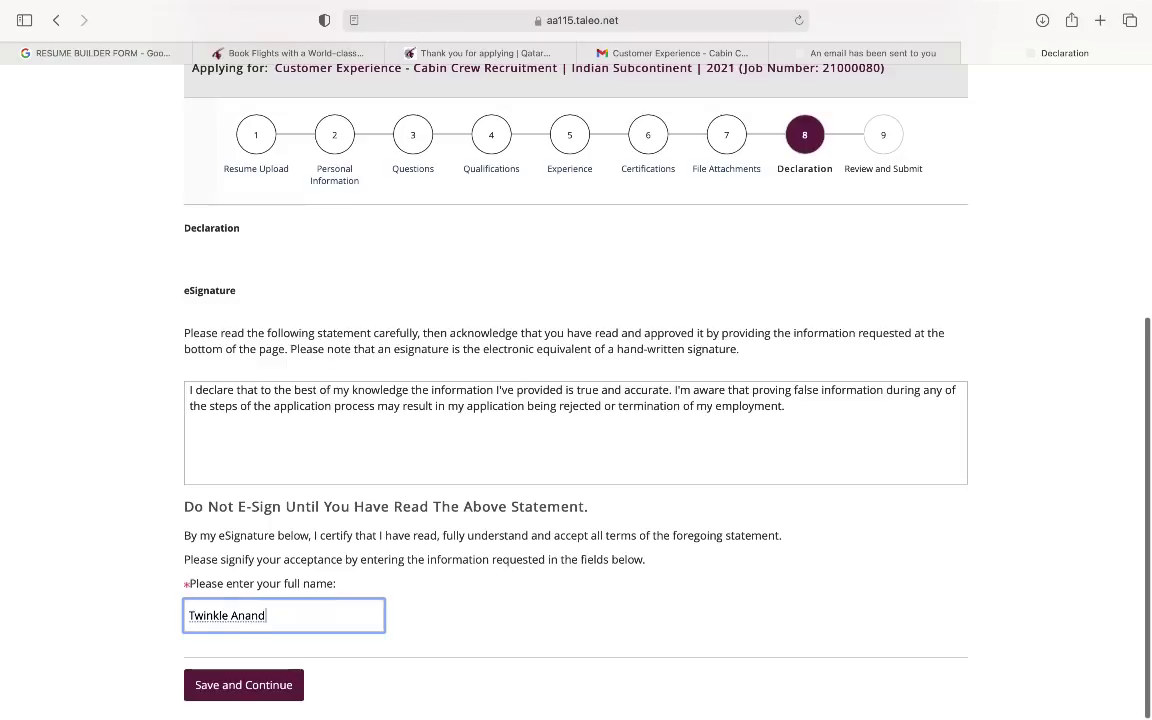
pyautogui.click(237, 695)
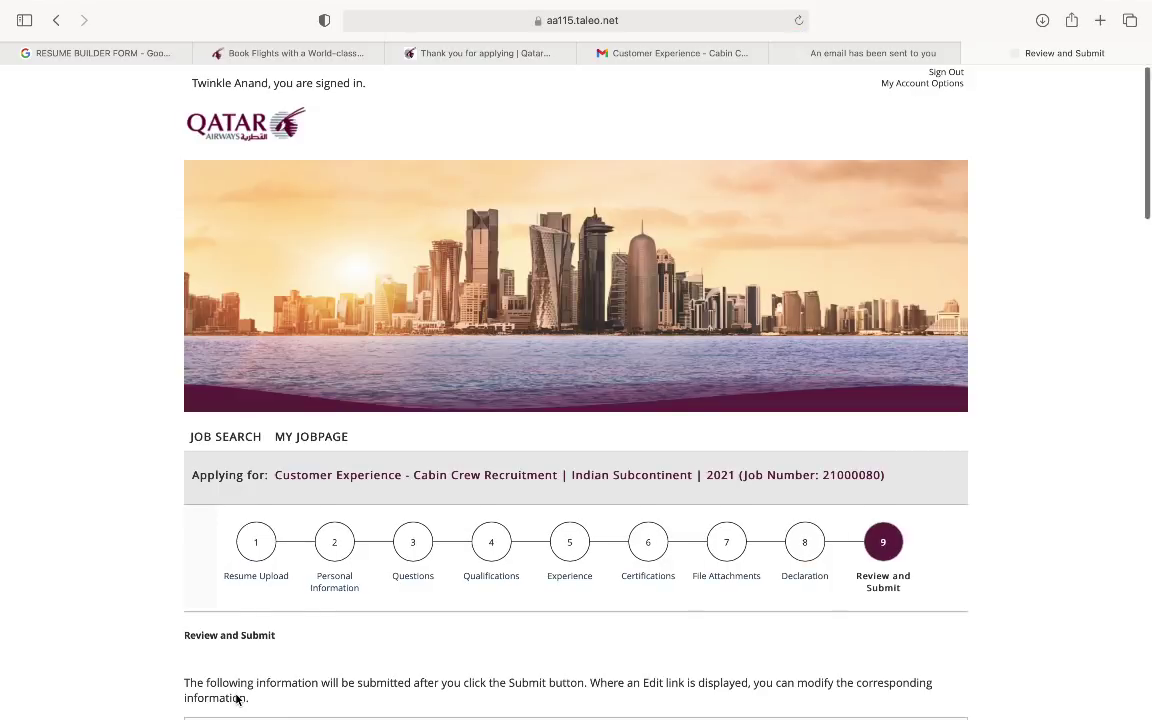
# Submit the application from the bottom of Review and Submit, reaching the Process completed page
pyautogui.scroll(-5, 237, 700)
pyautogui.scroll(-10, 237, 700)
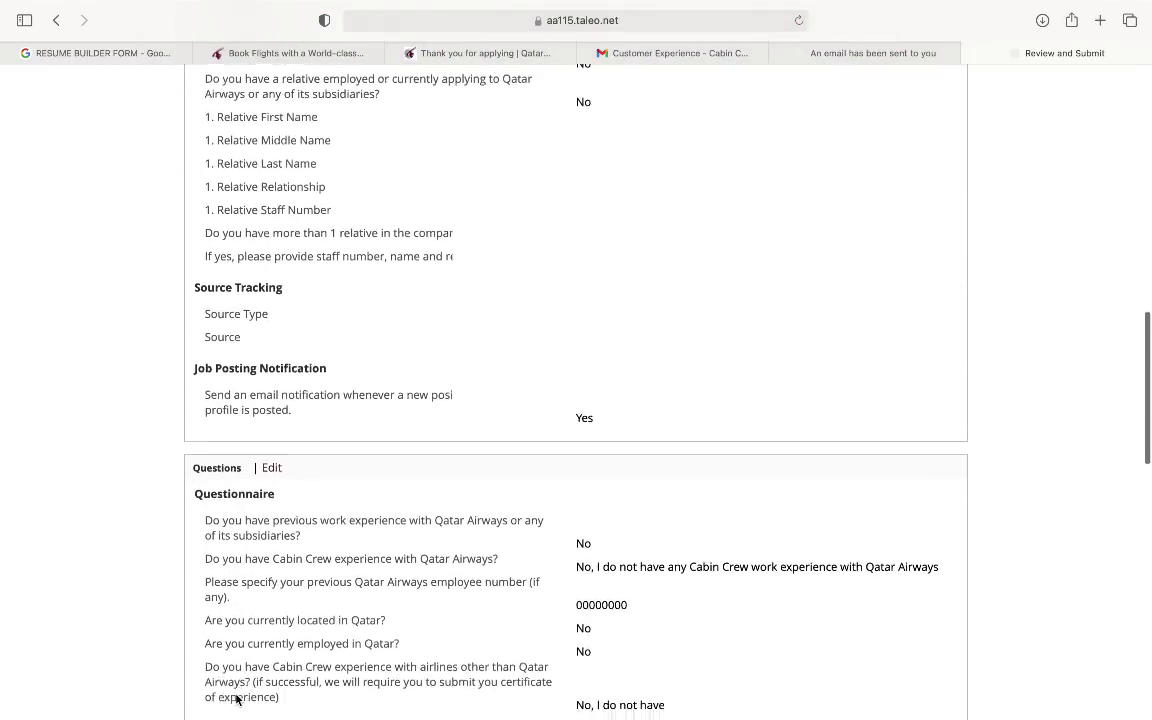
pyautogui.scroll(-10, 237, 700)
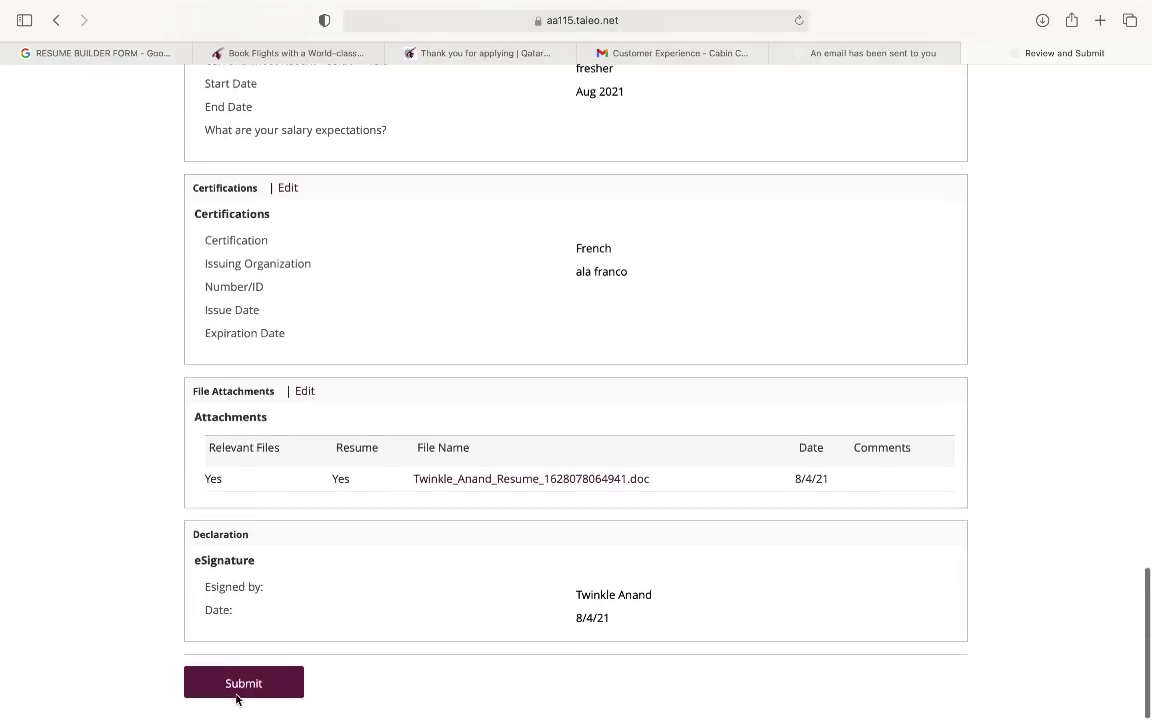
pyautogui.click(238, 698)
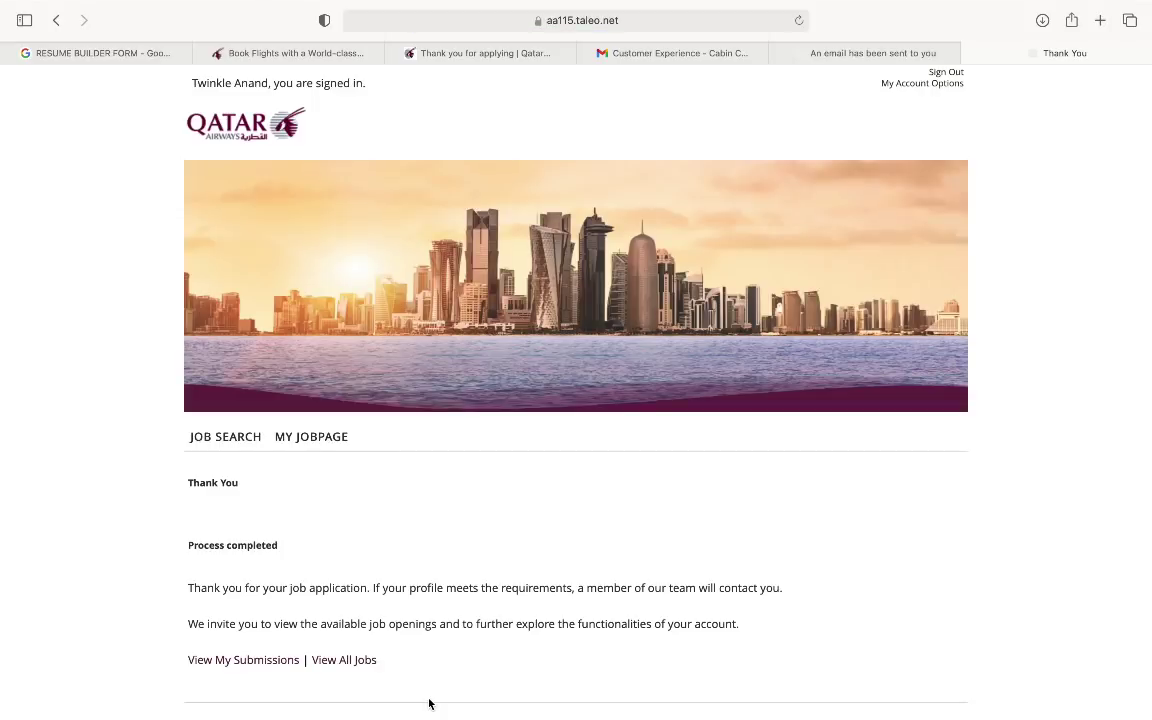
pyautogui.scroll(-1, 430, 705)
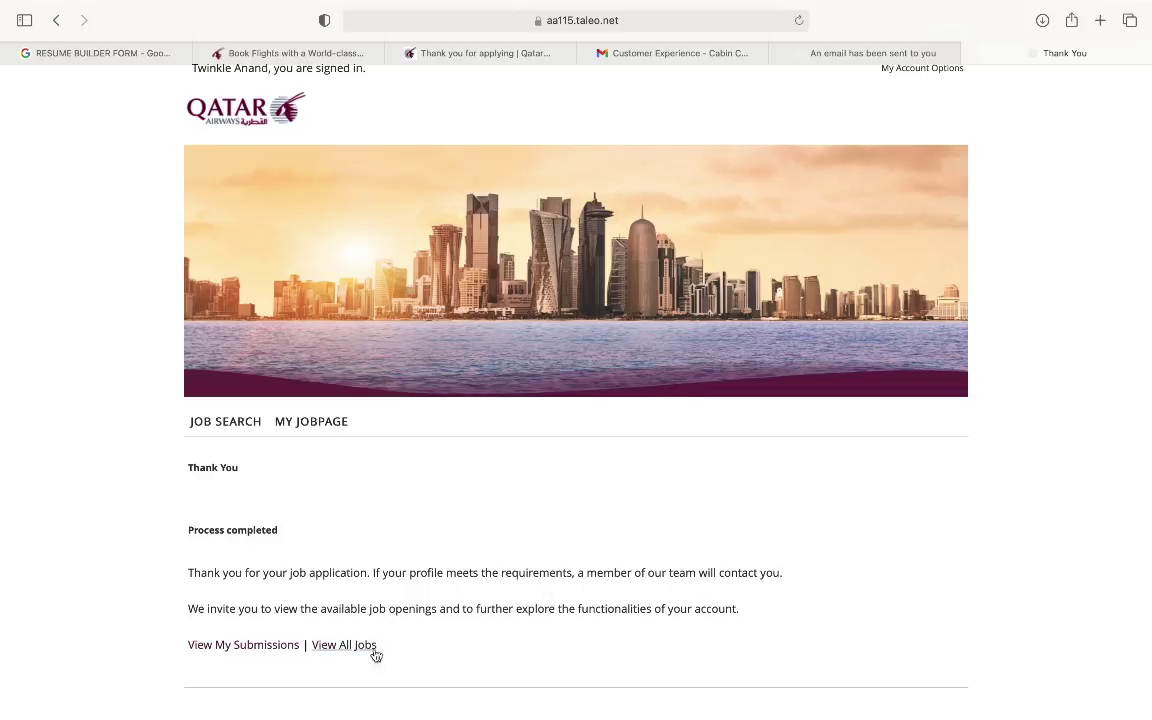
# Open View My Submissions and check the Cabin Crew application under Completed Submissions
pyautogui.click(296, 646)
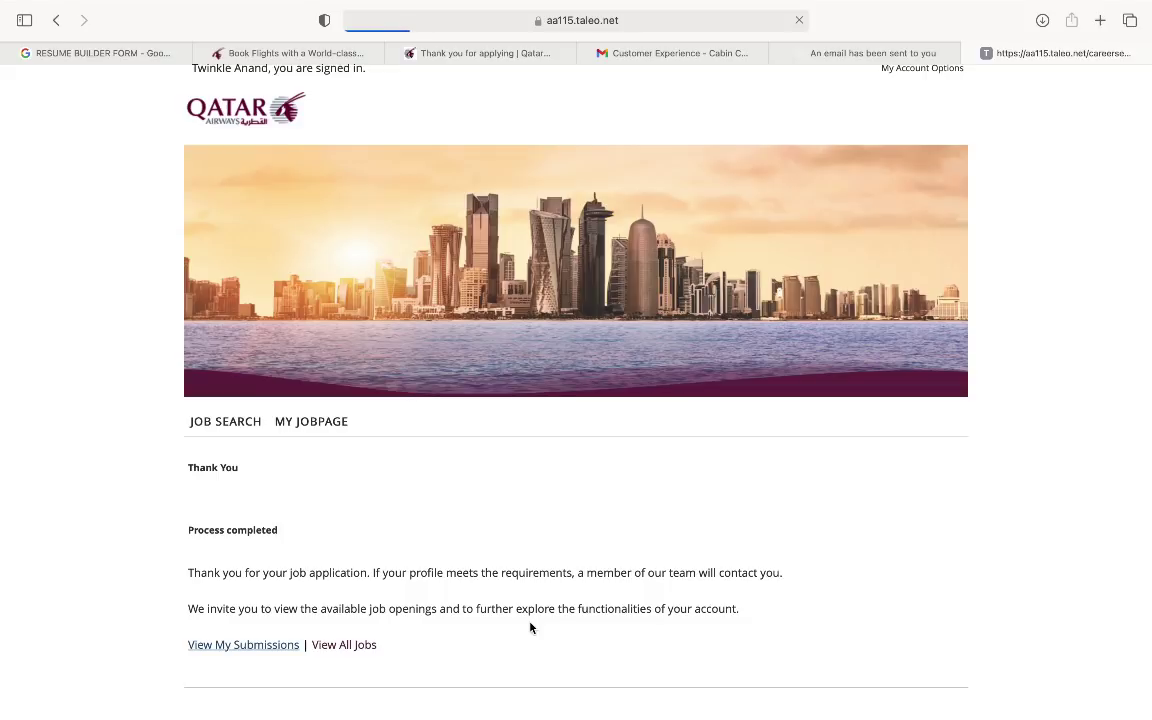
pyautogui.scroll(-5, 537, 657)
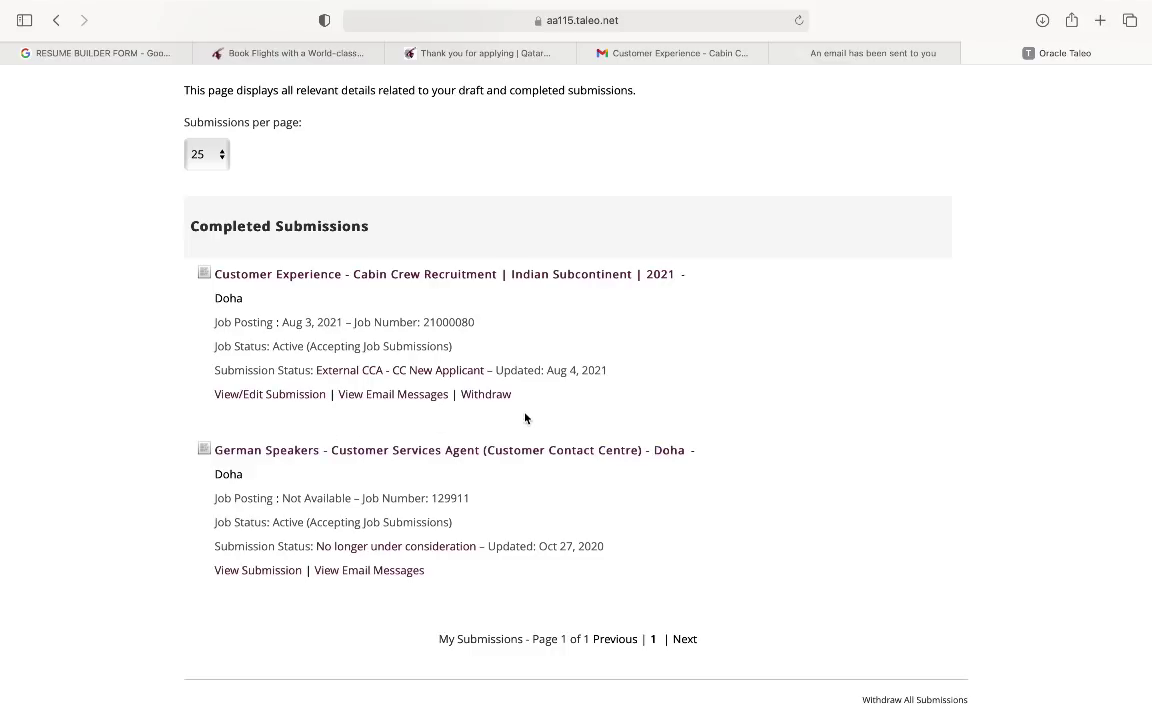
pyautogui.scroll(5, 556, 490)
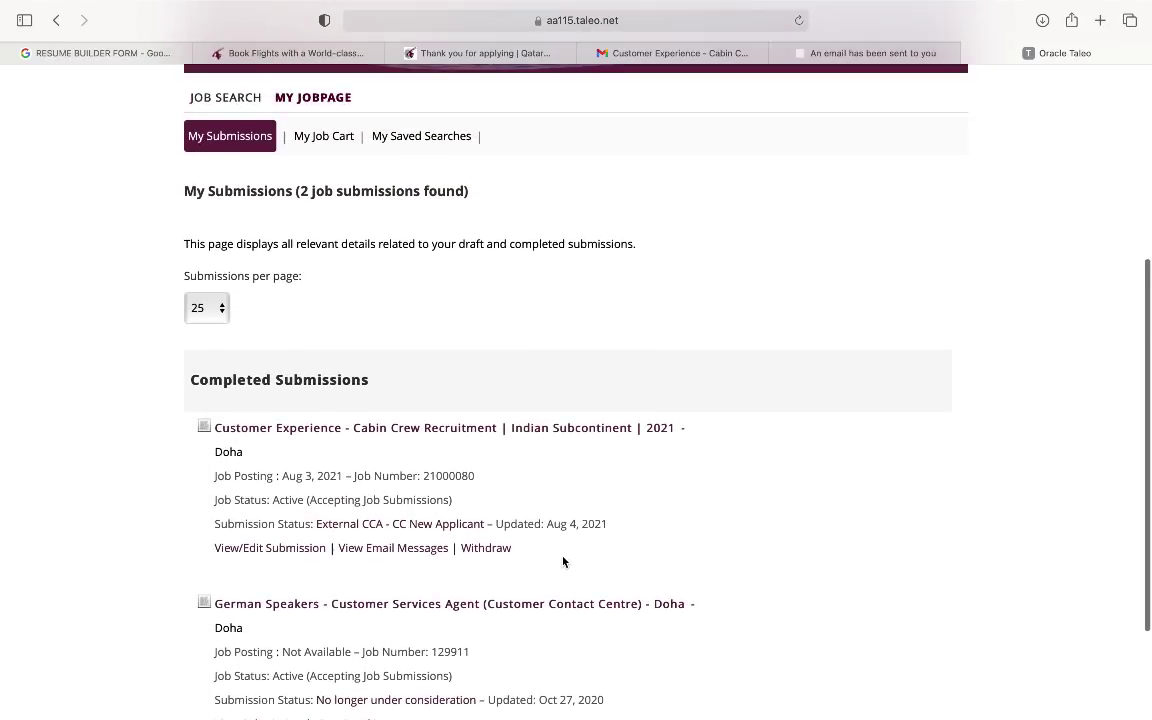
pyautogui.scroll(-4, 562, 560)
pyautogui.scroll(3, 563, 562)
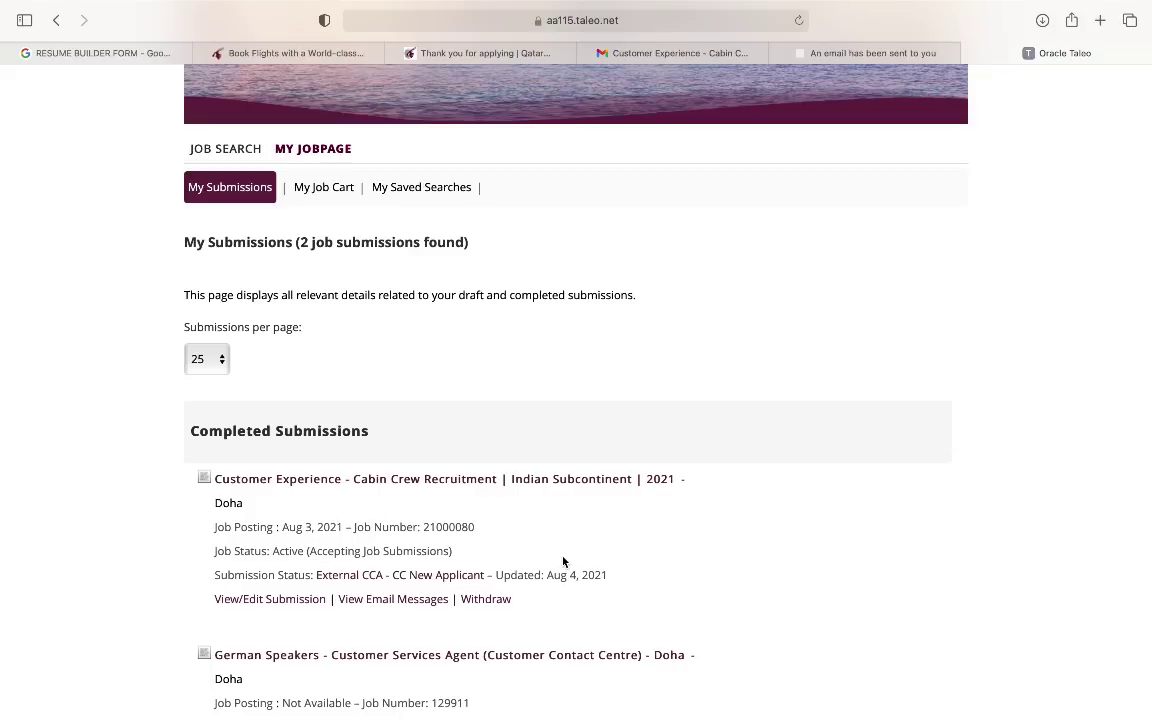
pyautogui.scroll(5, 563, 562)
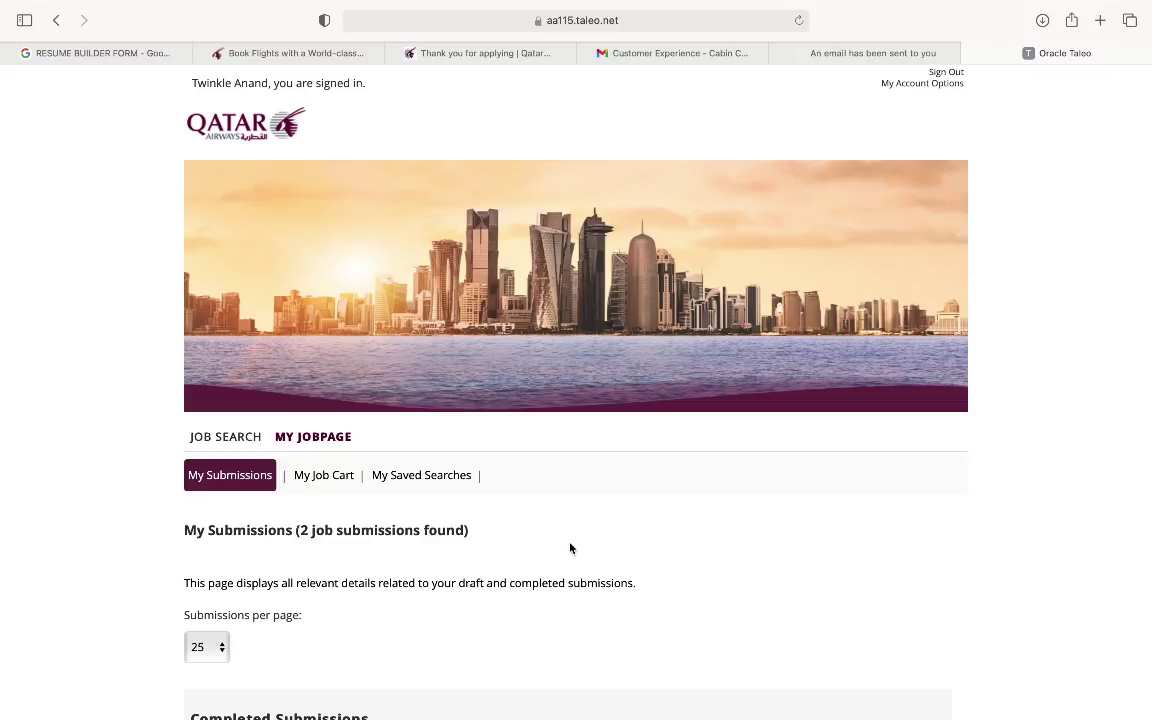
pyautogui.scroll(2, 570, 548)
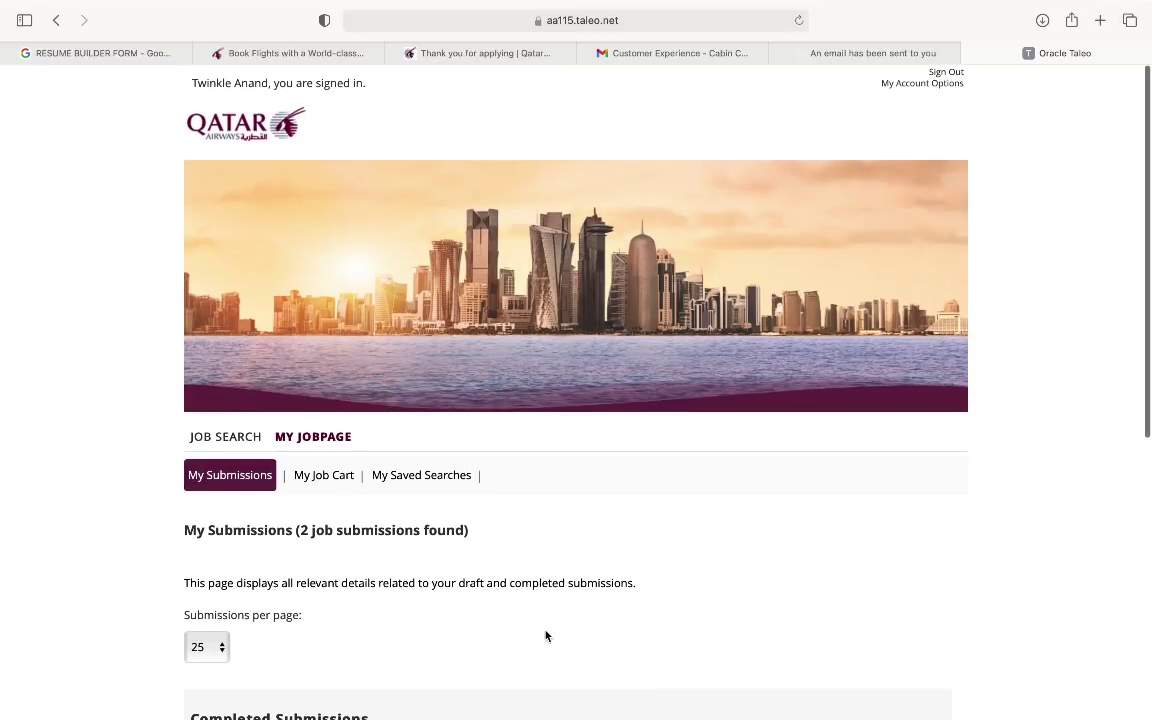
pyautogui.scroll(-1, 546, 636)
pyautogui.scroll(1, 546, 636)
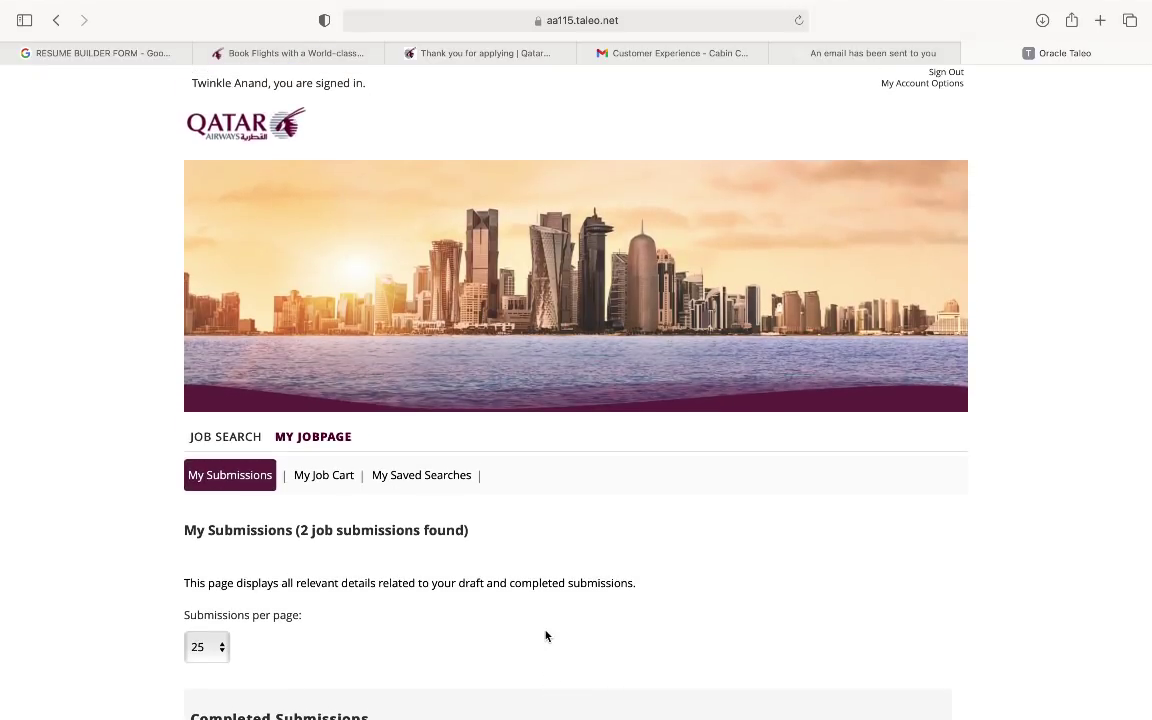
pyautogui.scroll(-2, 546, 636)
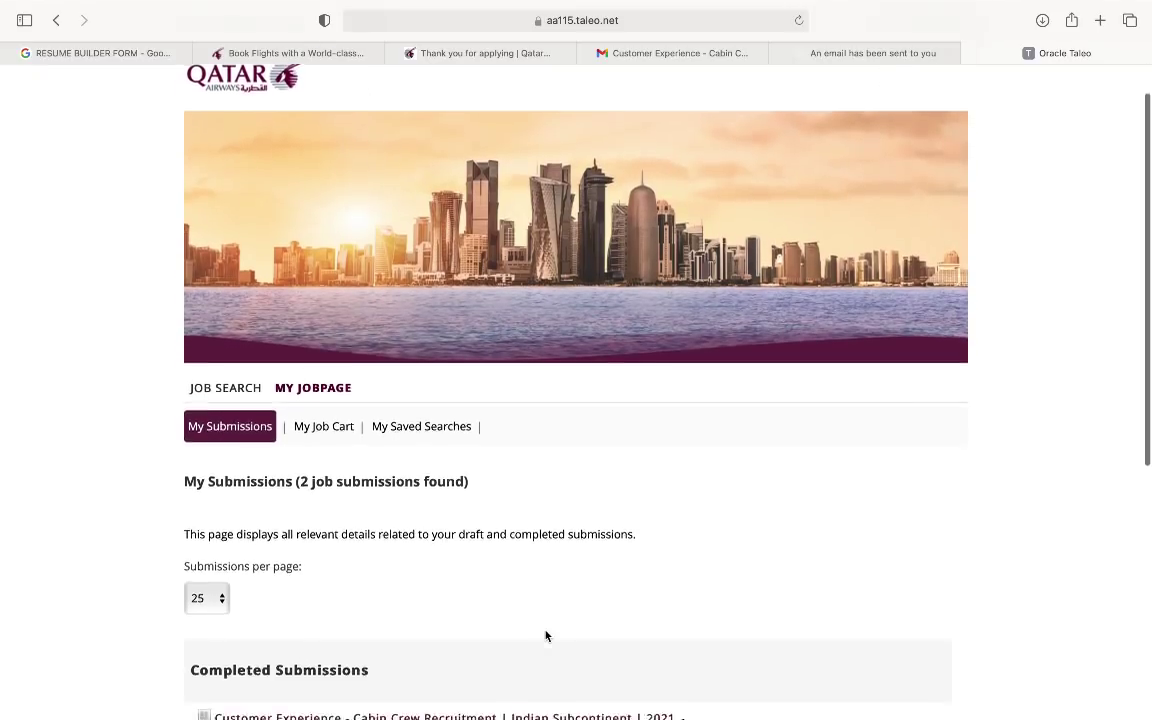
pyautogui.scroll(2, 546, 636)
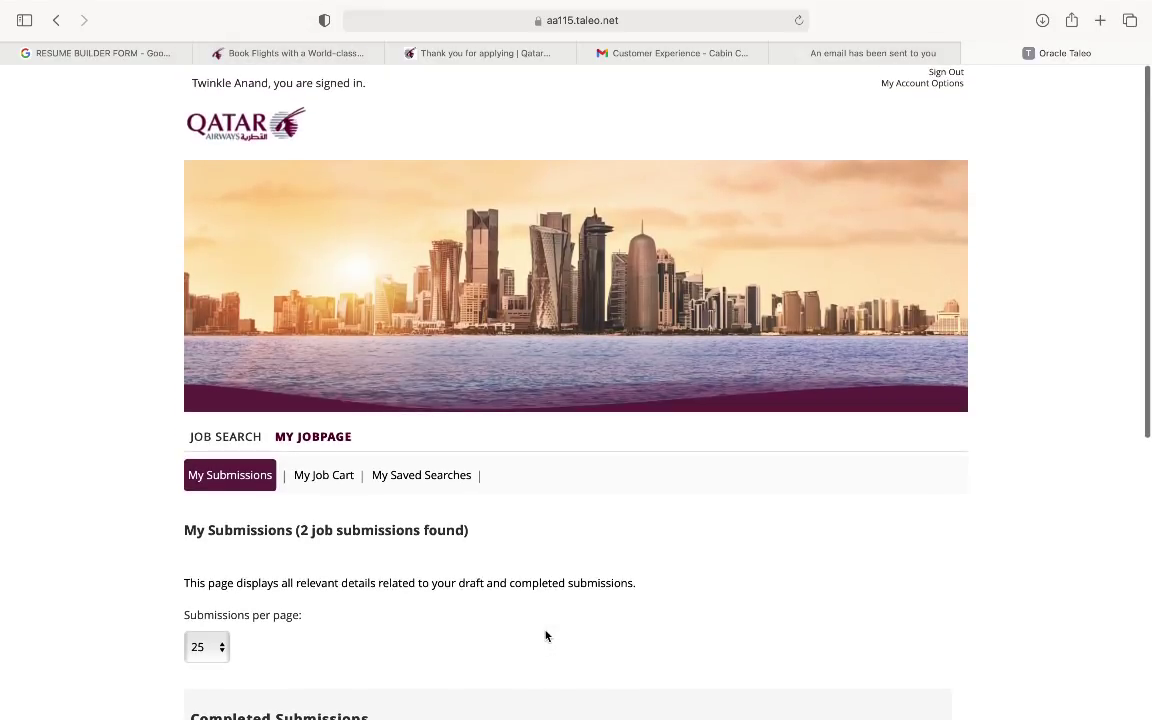
pyautogui.scroll(-2, 546, 636)
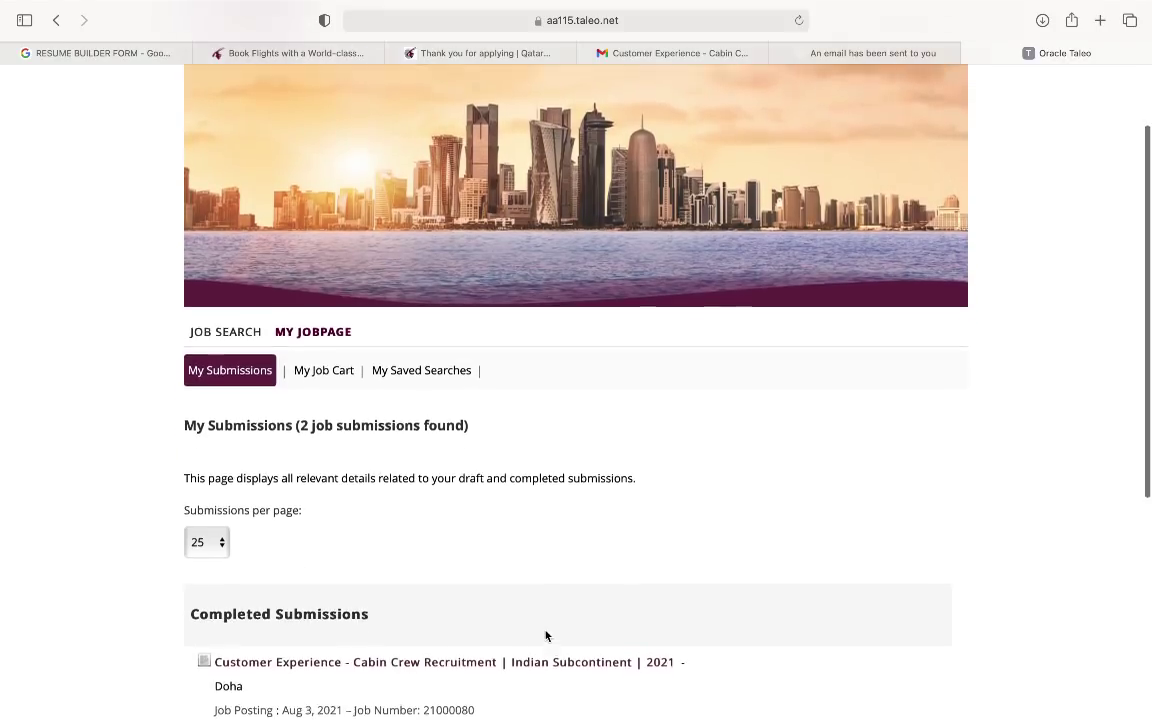
pyautogui.scroll(2, 546, 636)
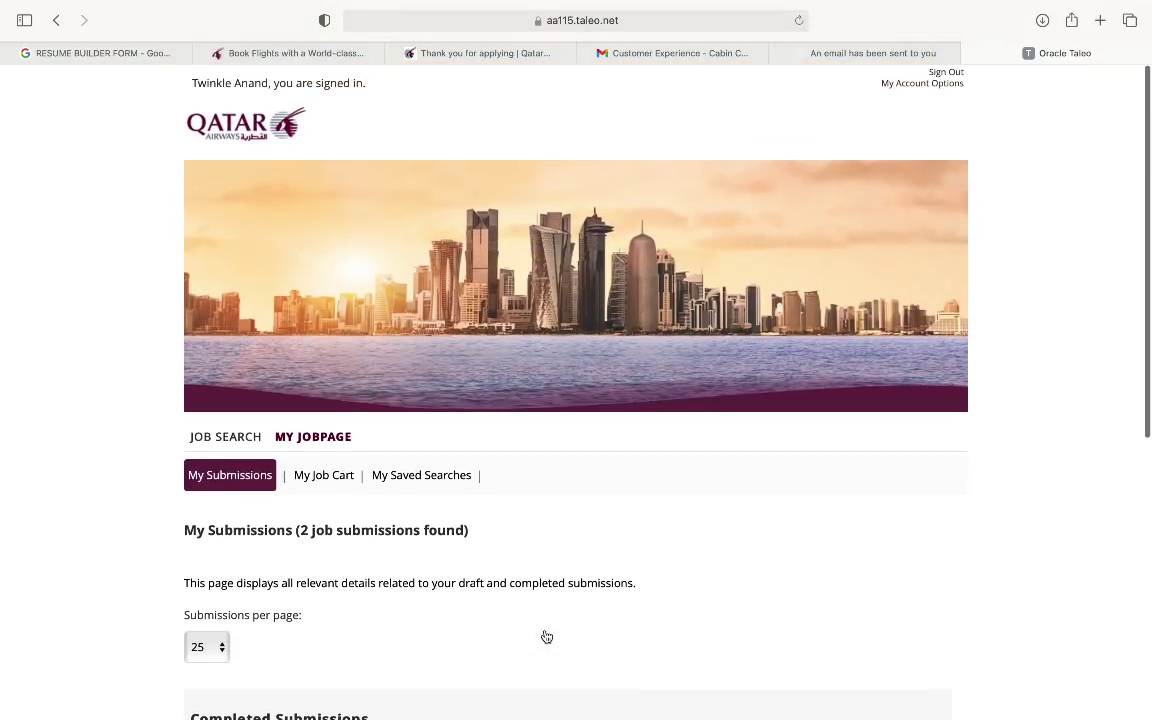
pyautogui.scroll(-2, 546, 636)
pyautogui.scroll(2, 546, 636)
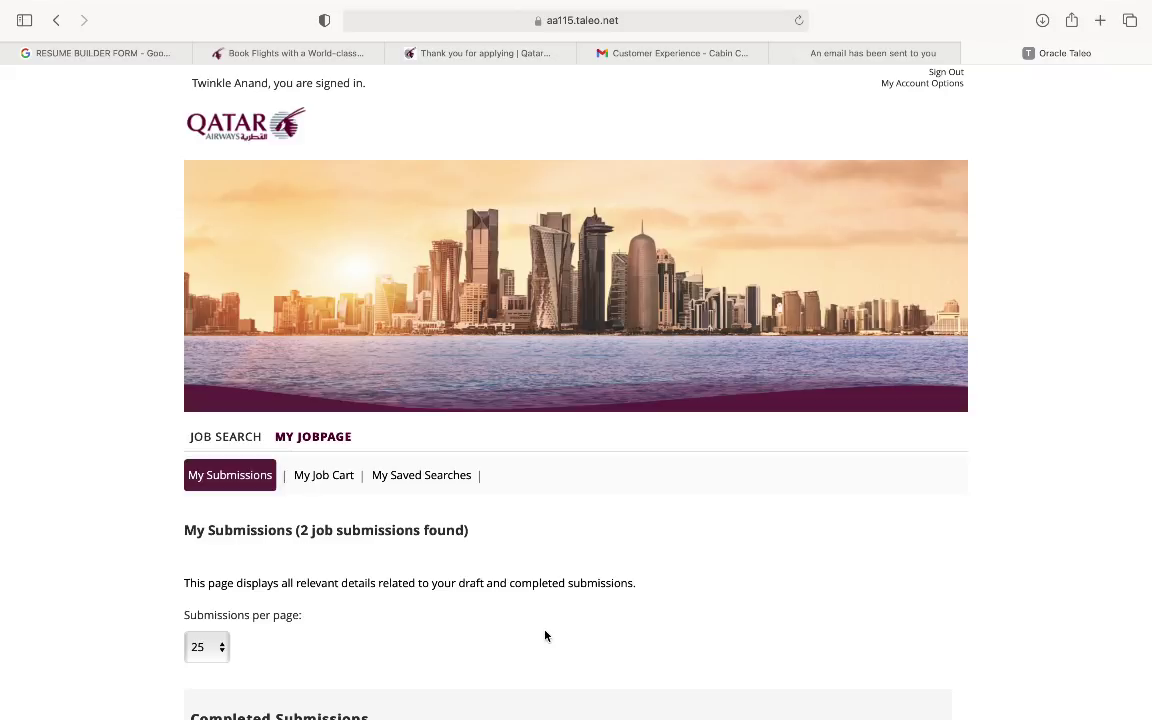
pyautogui.scroll(-2, 545, 636)
pyautogui.scroll(2, 545, 636)
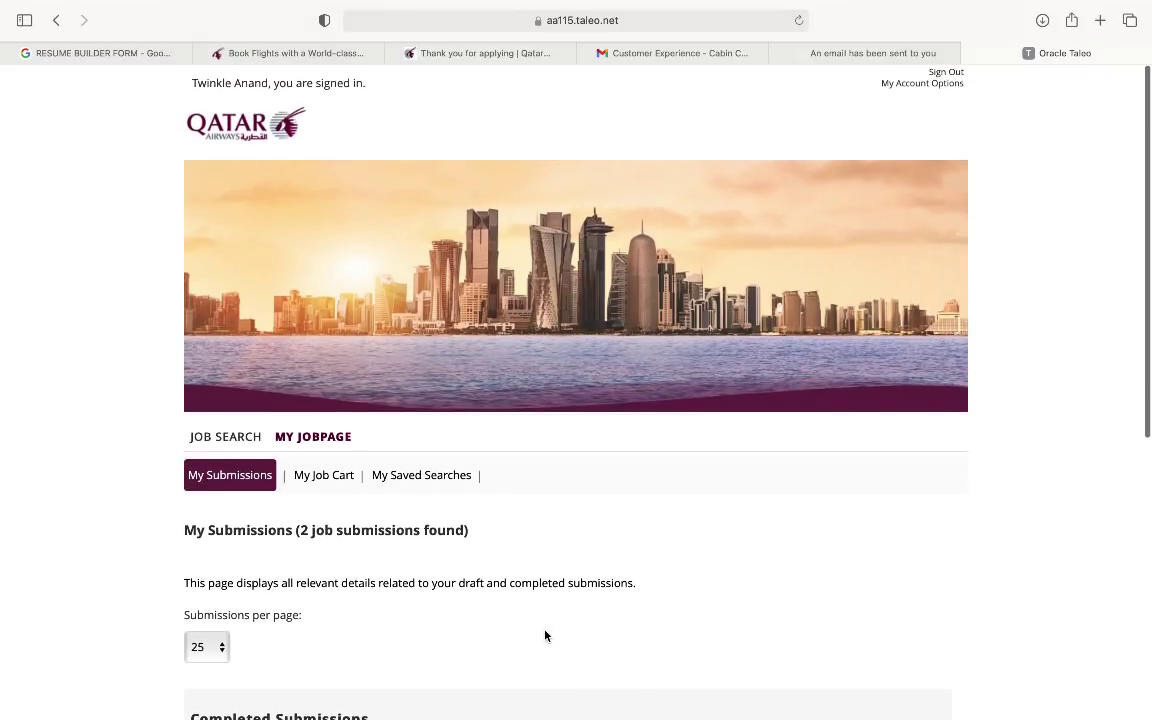